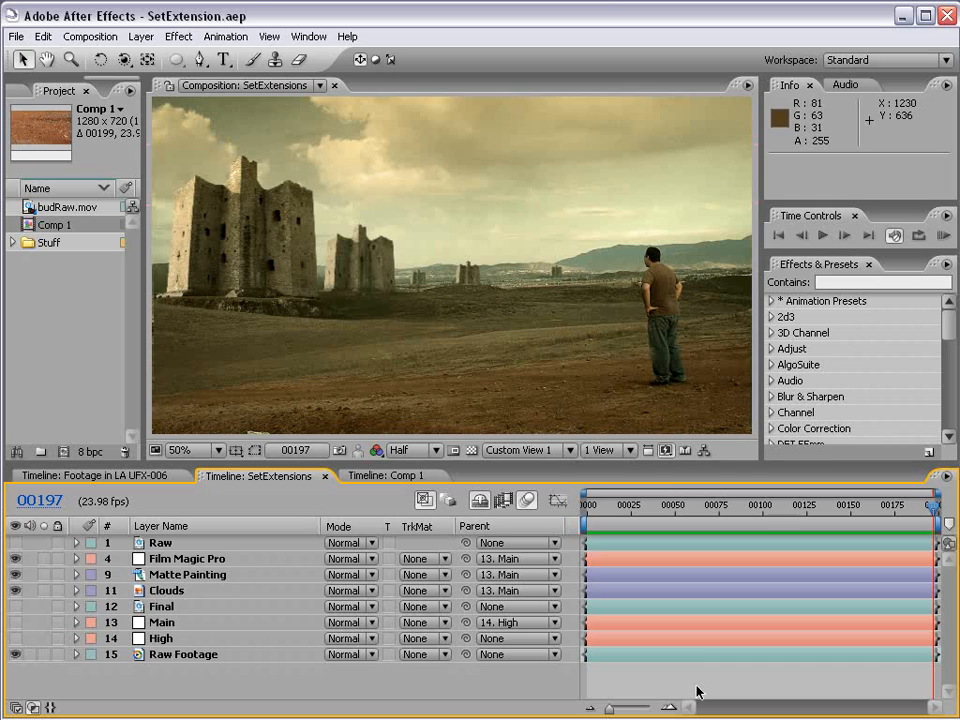
# Preview the SetExtensions composite and compare it with the original shot at frame 165 by toggling the Raw layer's visibility
pyautogui.press('KP_0')
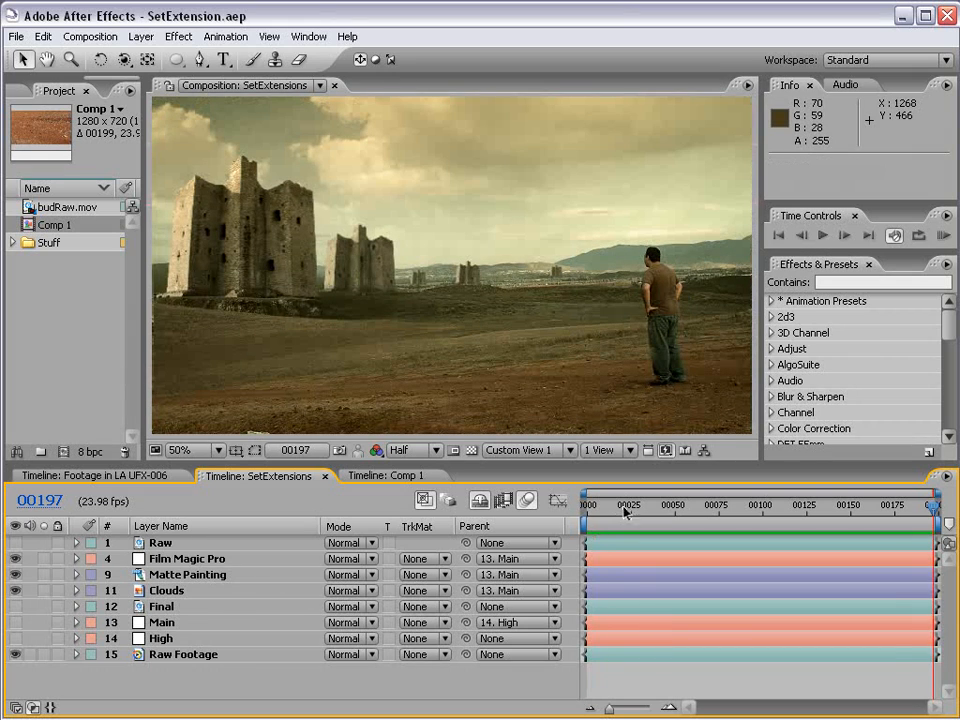
pyautogui.click(604, 508)
pyautogui.moveTo(604, 510); pyautogui.dragTo(891, 512)
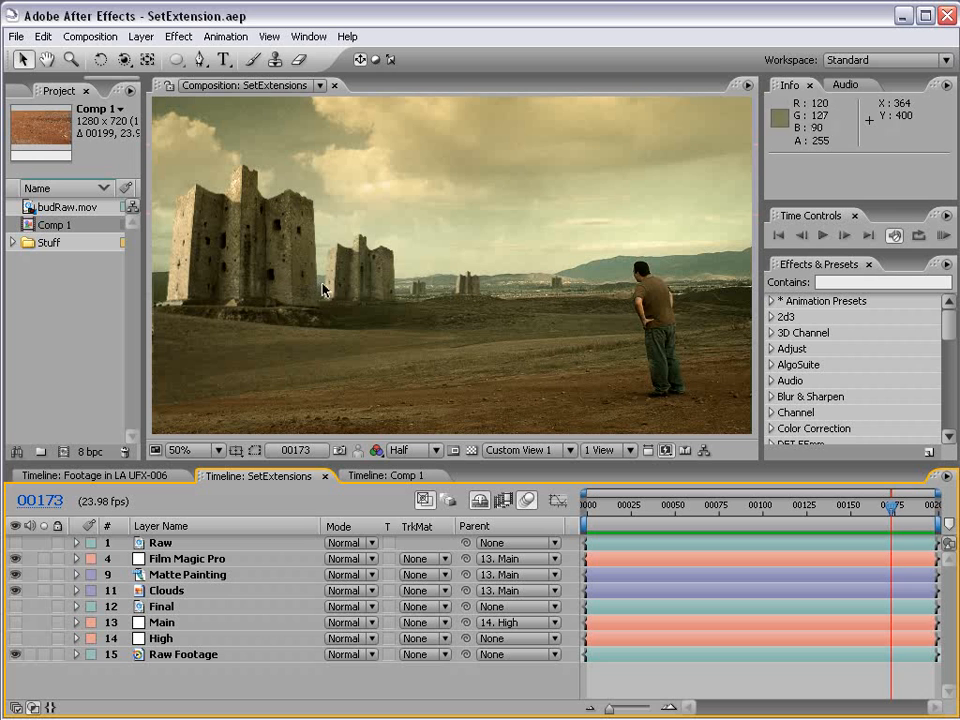
pyautogui.moveTo(891, 510)
pyautogui.mouseDown()
pyautogui.moveTo(931, 509)
pyautogui.moveTo(876, 510)
pyautogui.mouseUp()
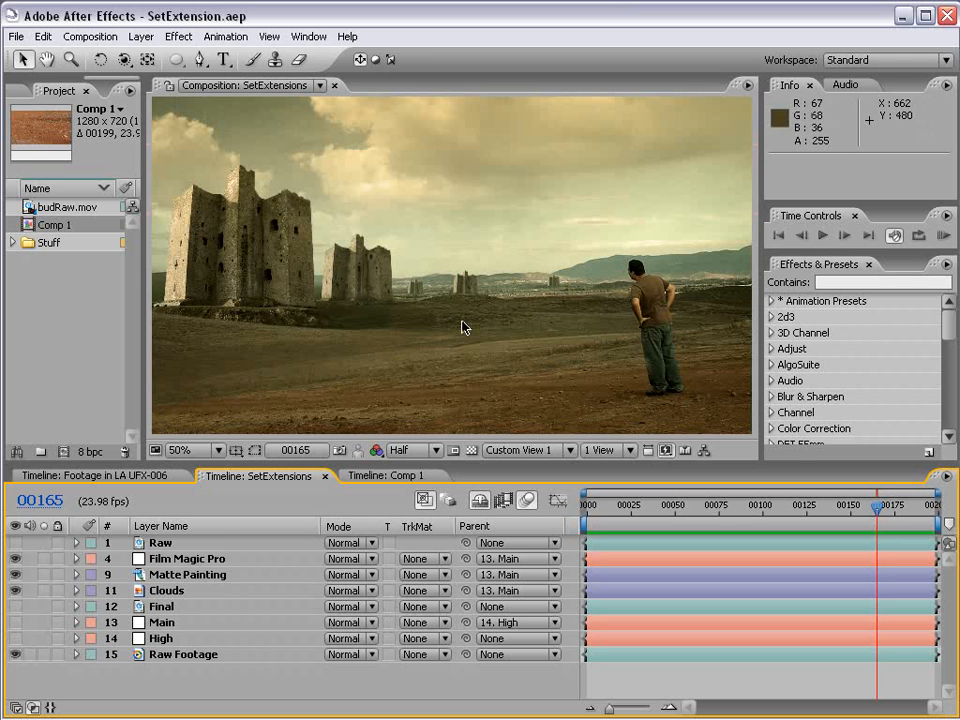
pyautogui.click(15, 543)
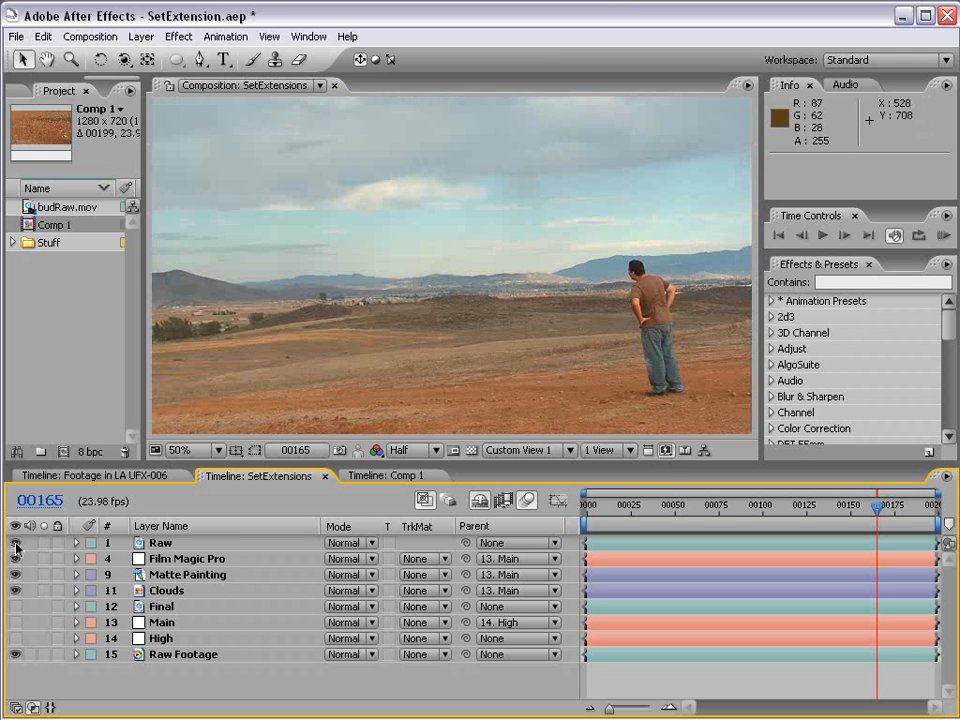
pyautogui.click(15, 543)
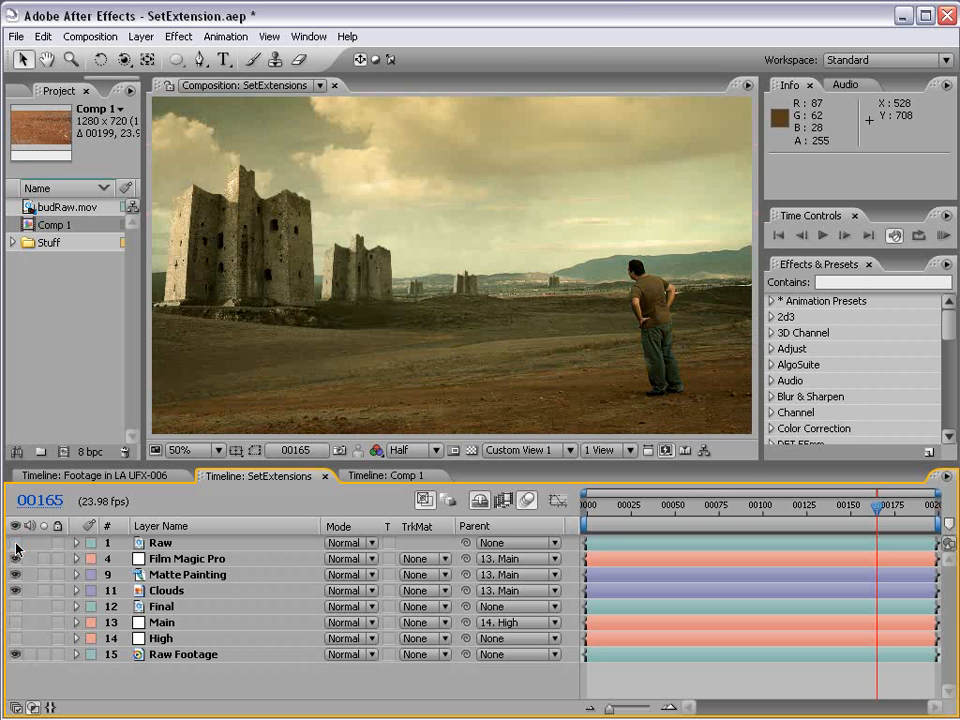
pyautogui.click(15, 543)
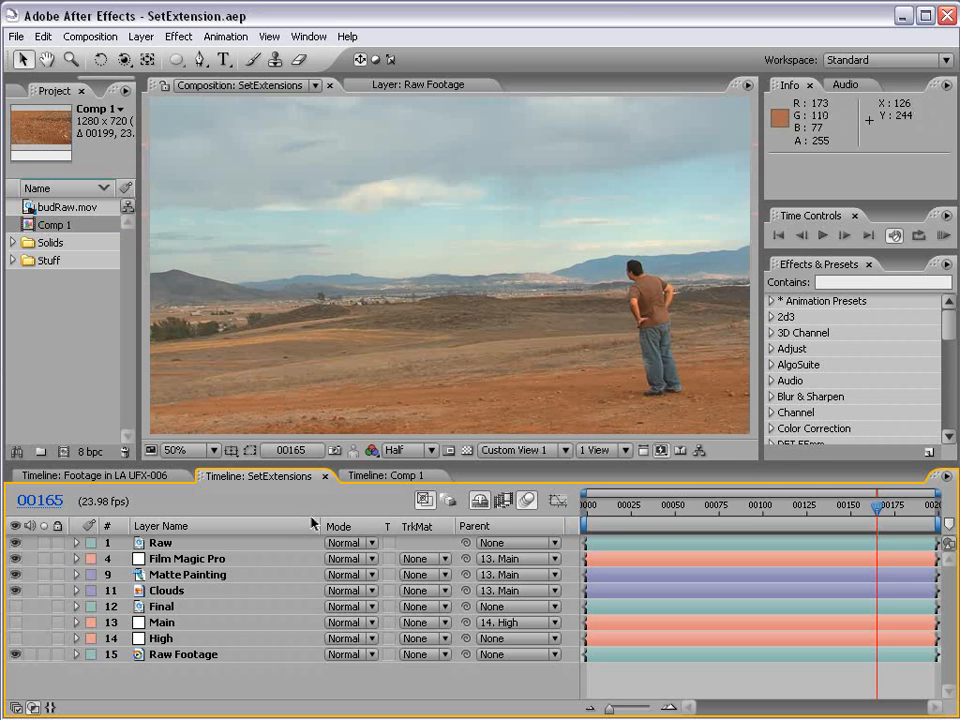
# Switch to the Comp 1 timeline and scrub through the raw camera move up to frame 157
pyautogui.click(386, 475)
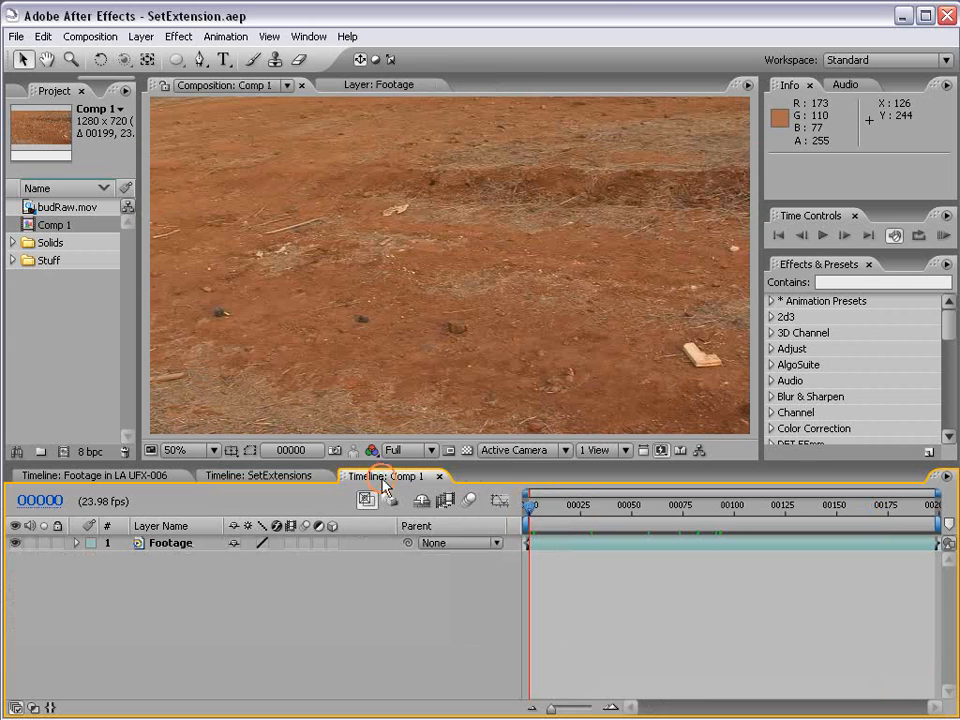
pyautogui.click(540, 510)
pyautogui.moveTo(540, 510); pyautogui.dragTo(851, 510)
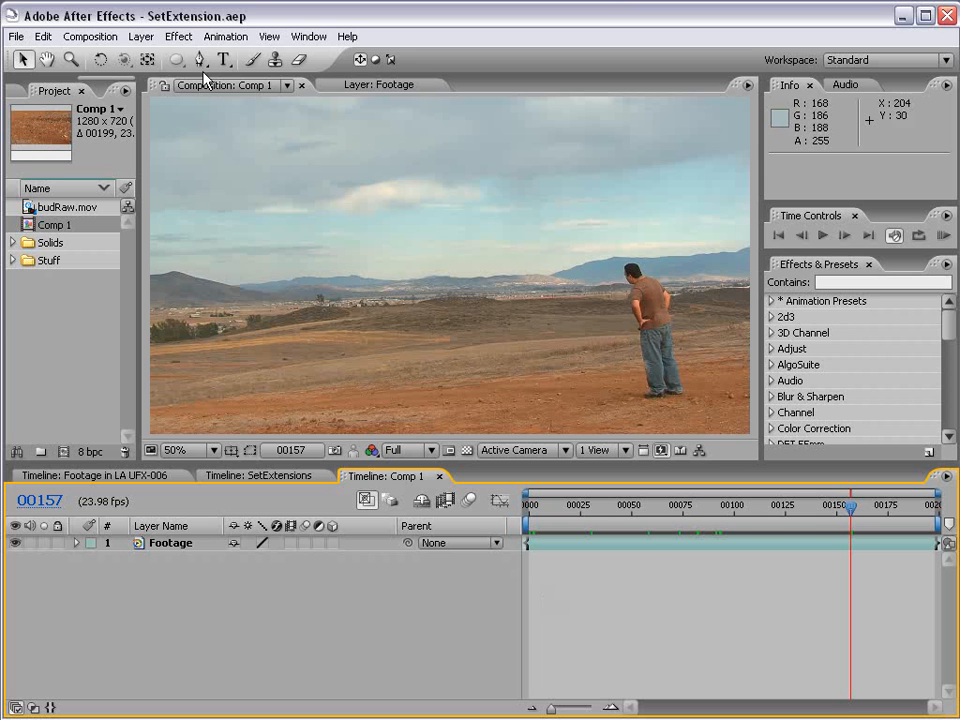
# Add two null objects to Comp 1
pyautogui.click(139, 36)
pyautogui.moveTo(152, 58)
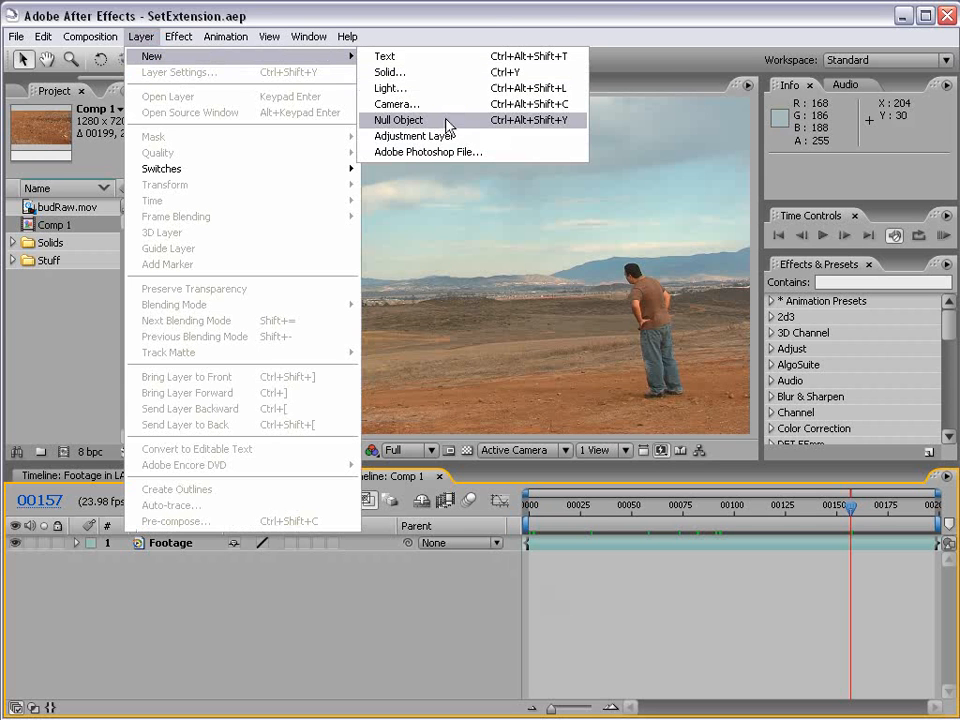
pyautogui.click(466, 126)
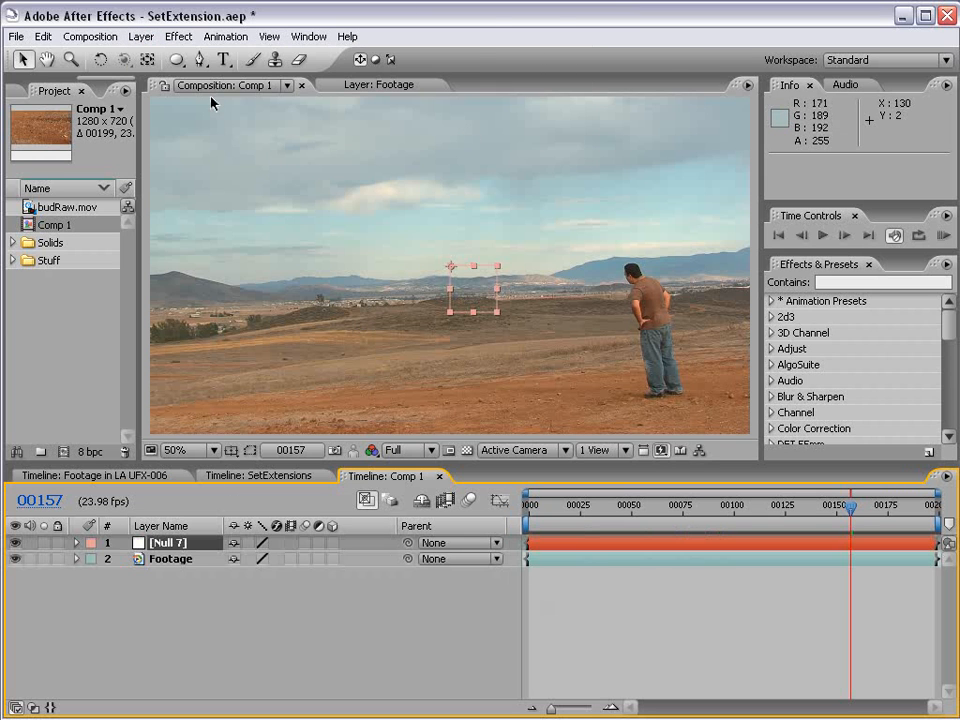
pyautogui.click(141, 38)
pyautogui.moveTo(150, 57)
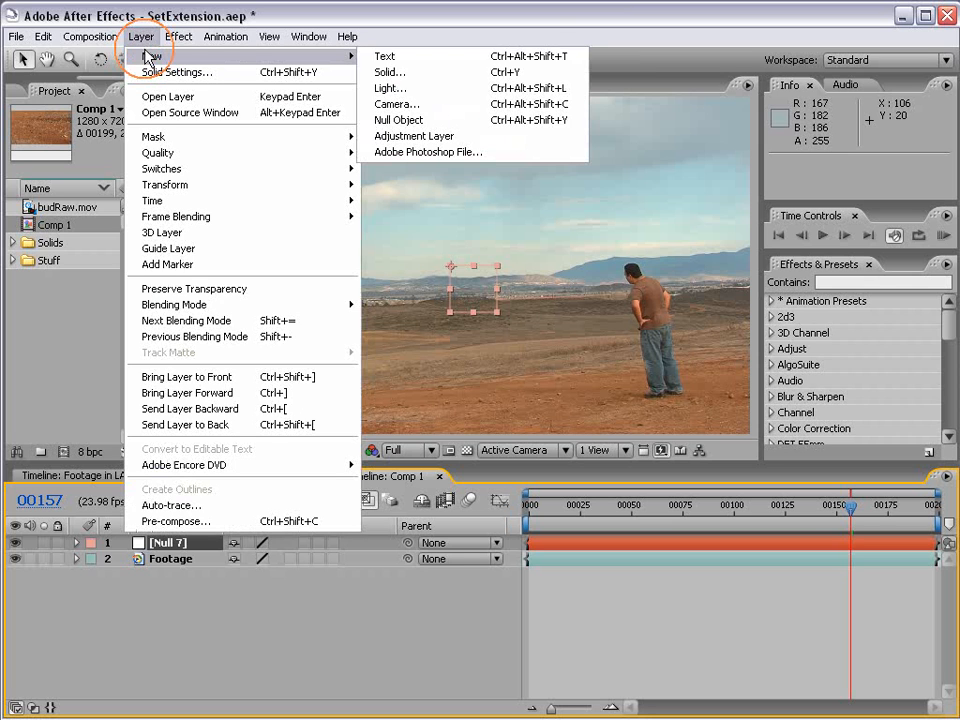
pyautogui.click(446, 126)
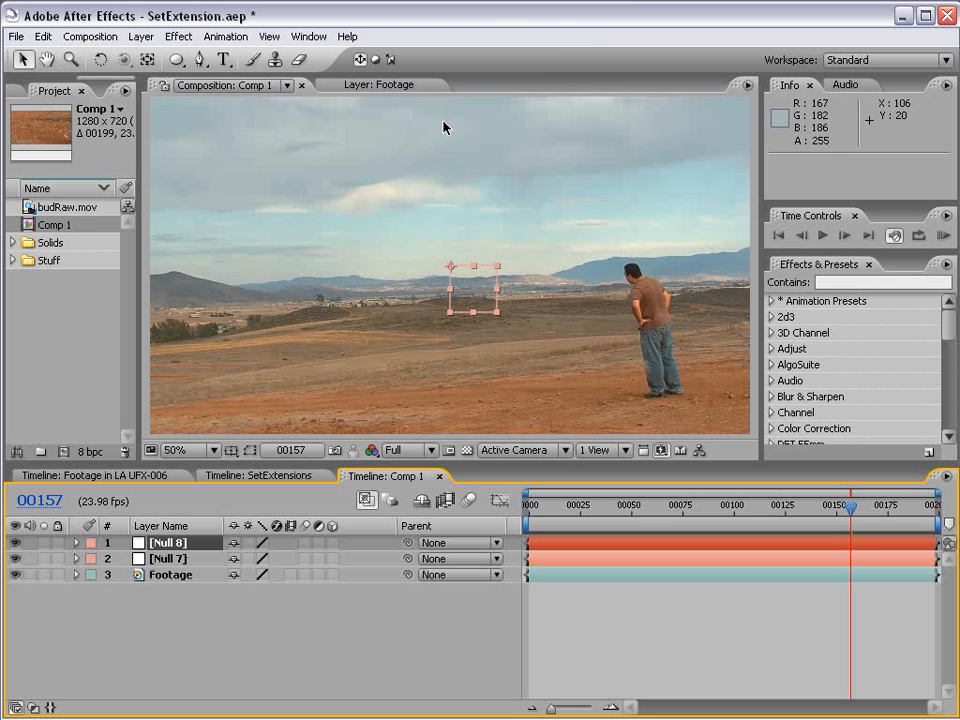
# Rename the lower null First and the upper null Second, and save the project
pyautogui.click(185, 559)
pyautogui.press('Return')
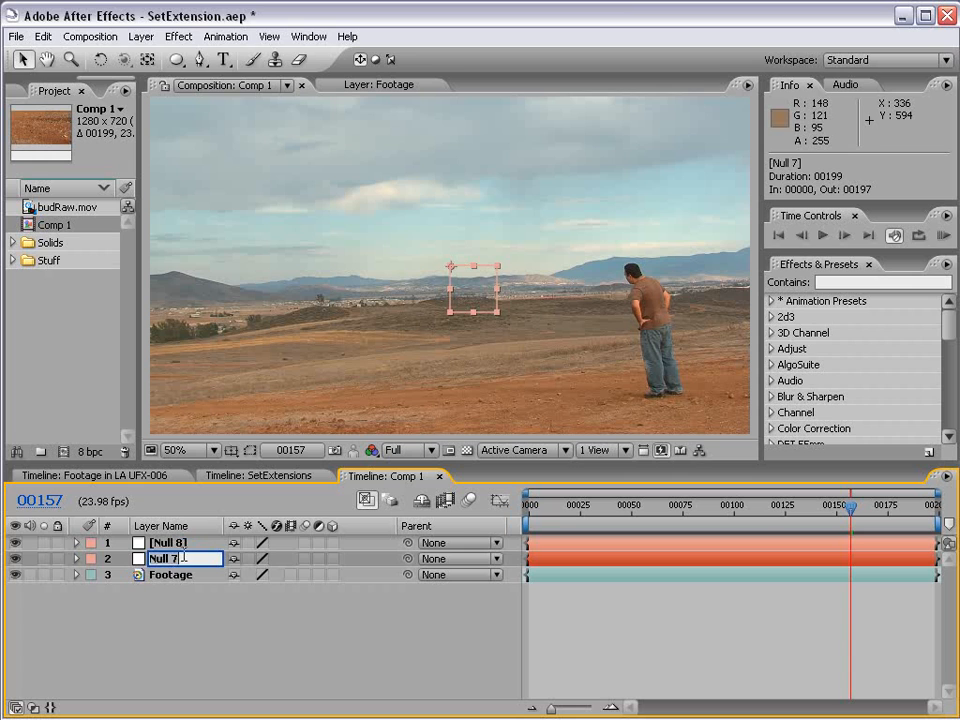
pyautogui.write('First')
pyautogui.press('Return')
pyautogui.click(165, 542)
pyautogui.press('Return')
pyautogui.write('Second')
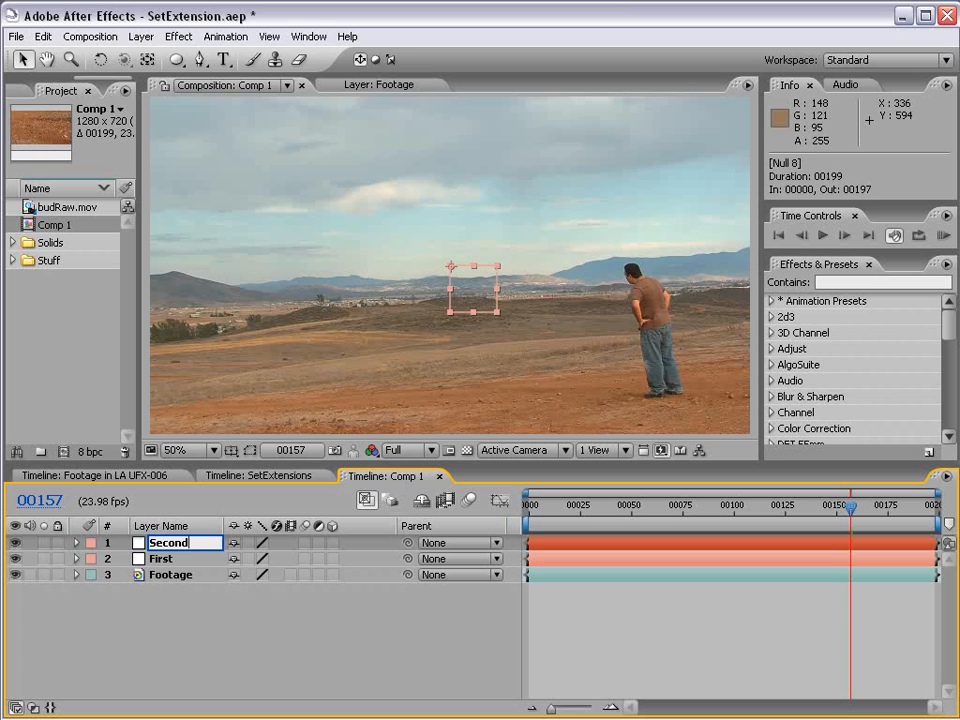
pyautogui.press('Return')
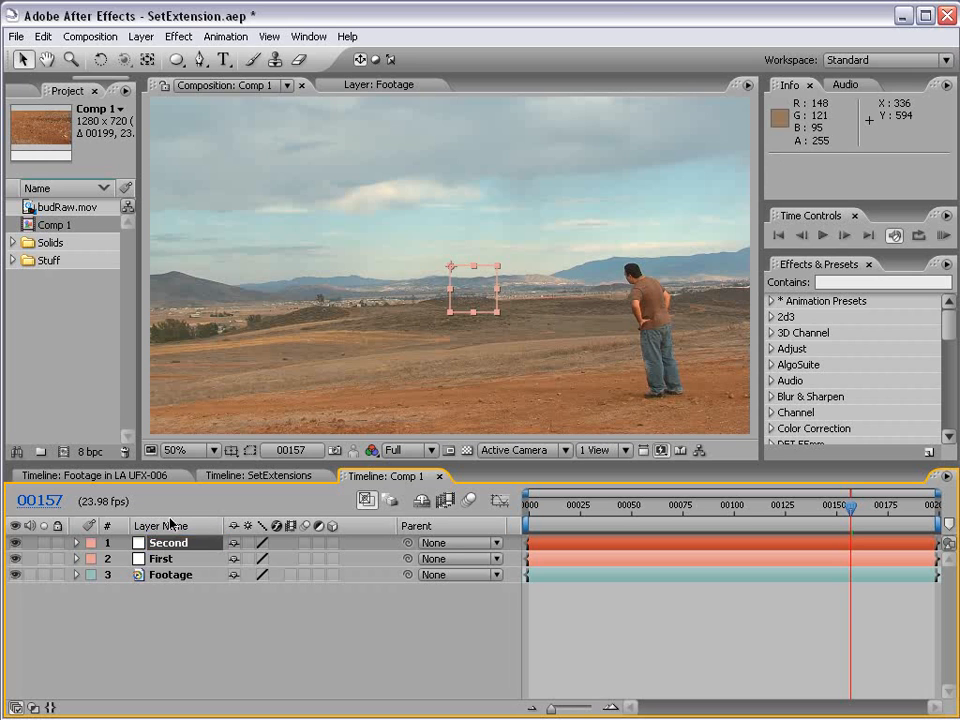
pyautogui.hotkey('ctrl', 's')
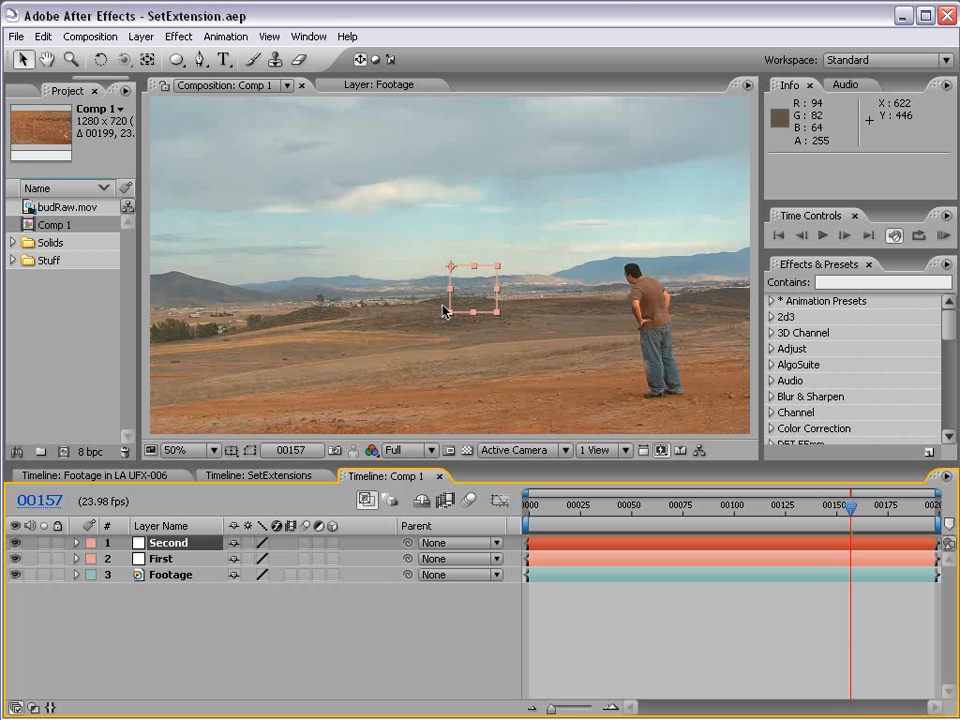
# Scrub through the camera move, return to frame 0 and open the Footage layer in its own viewer
pyautogui.moveTo(540, 511); pyautogui.dragTo(890, 508)
pyautogui.click(160, 561)
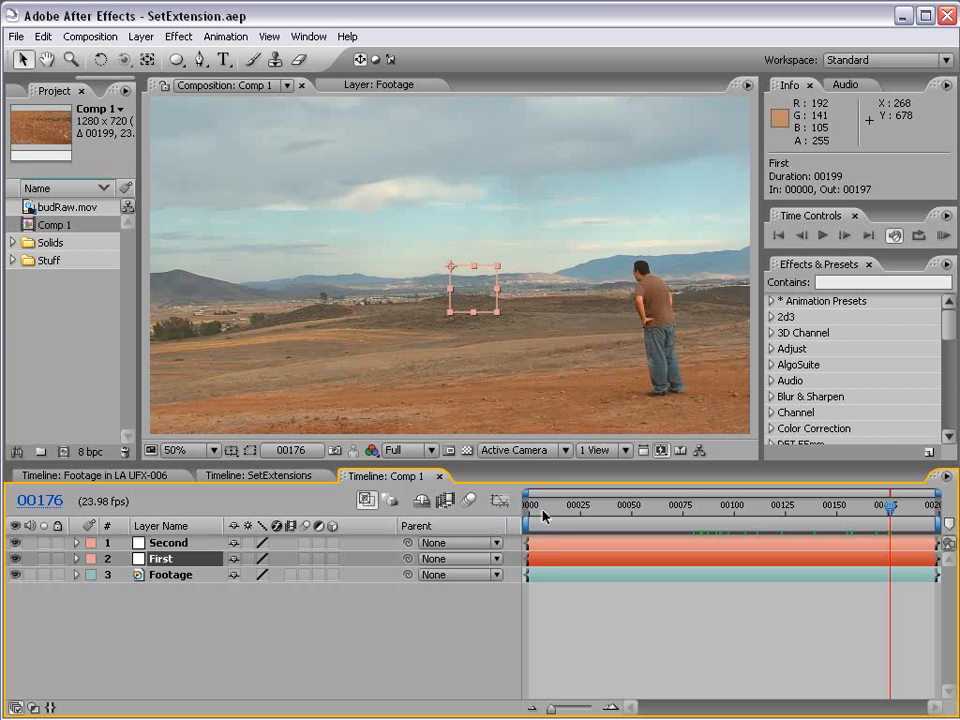
pyautogui.moveTo(543, 515); pyautogui.dragTo(526, 511)
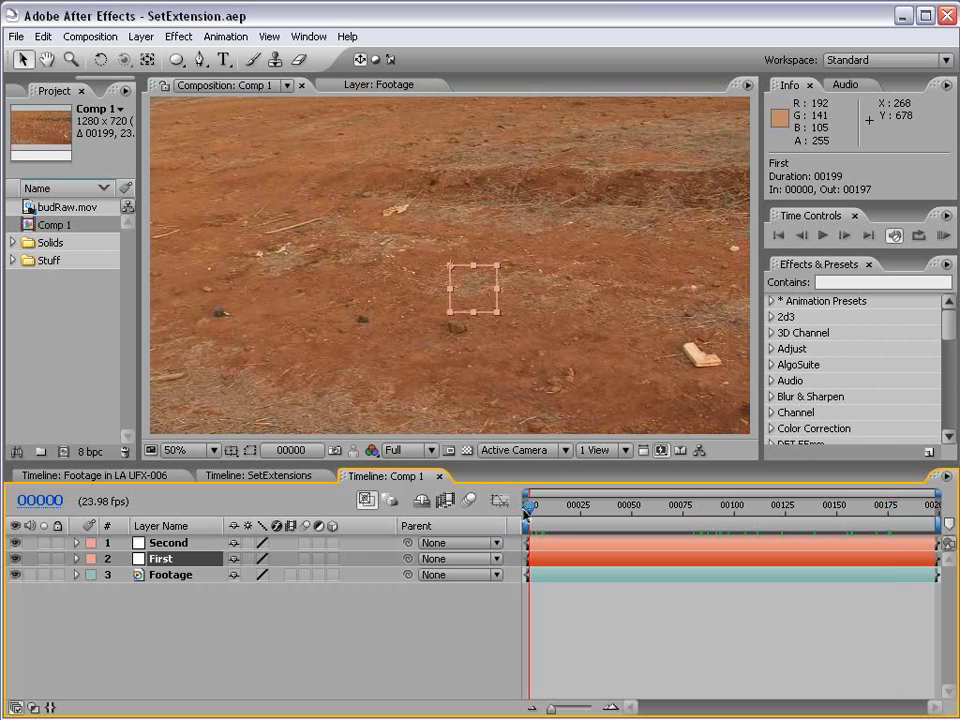
pyautogui.doubleClick(549, 578)
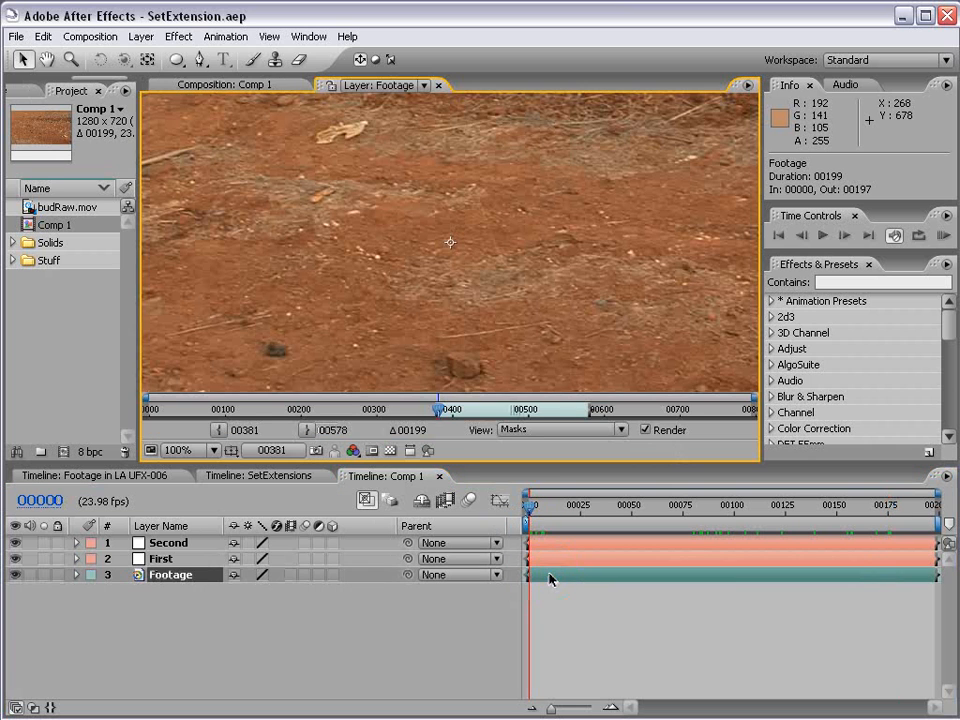
pyautogui.scroll(-2, 396, 197)
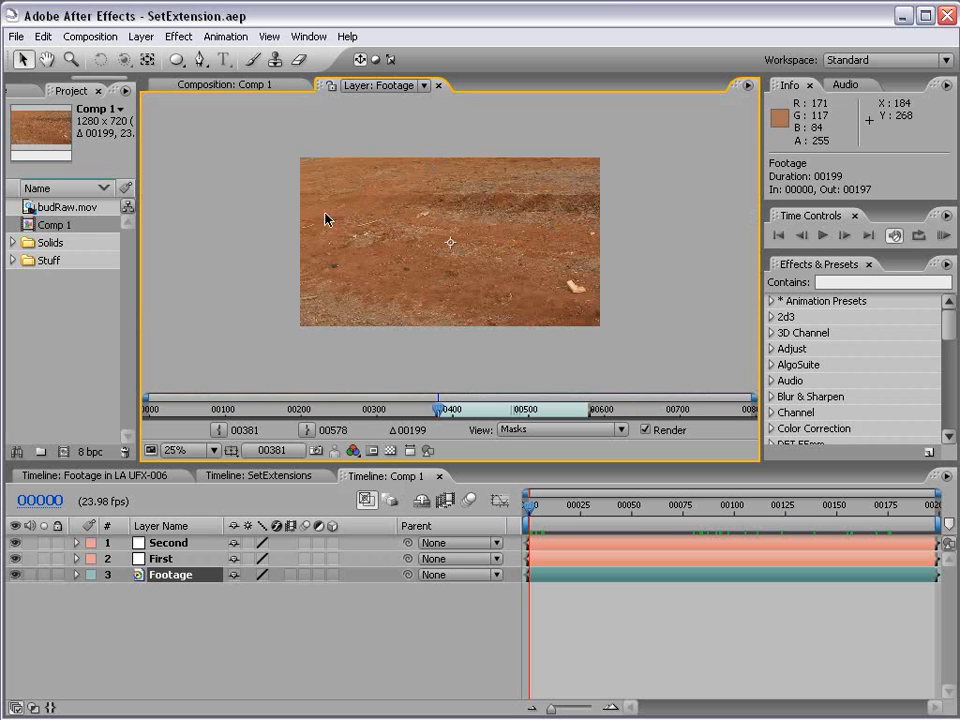
pyautogui.scroll(1, 399, 216)
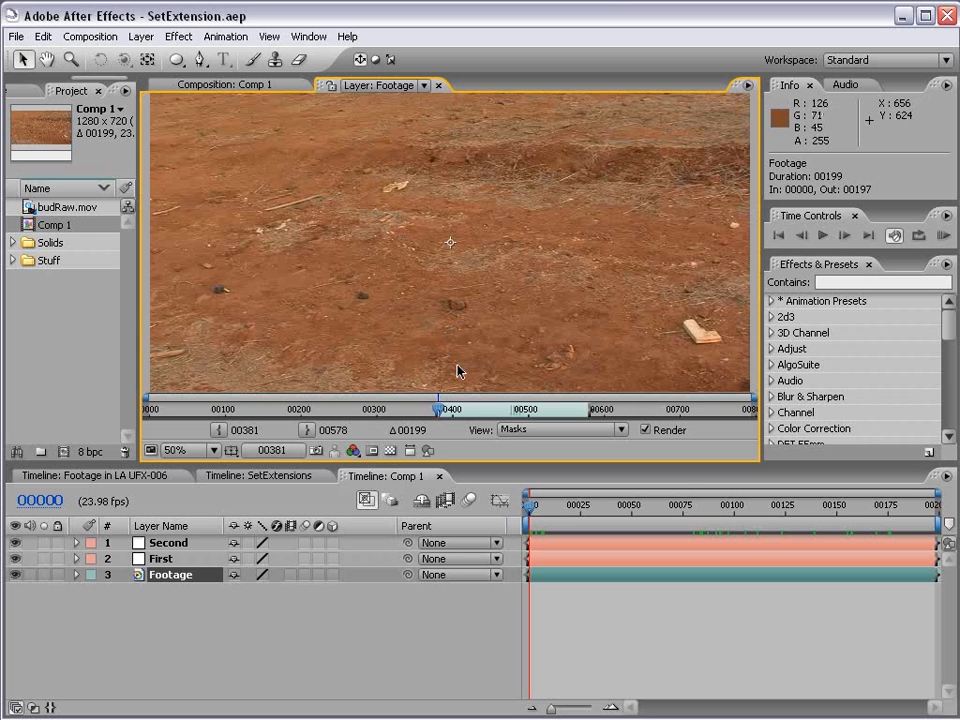
# Show the Tracker Controls and start a Track Motion on the Footage layer with both Position and Rotation enabled
pyautogui.click(307, 37)
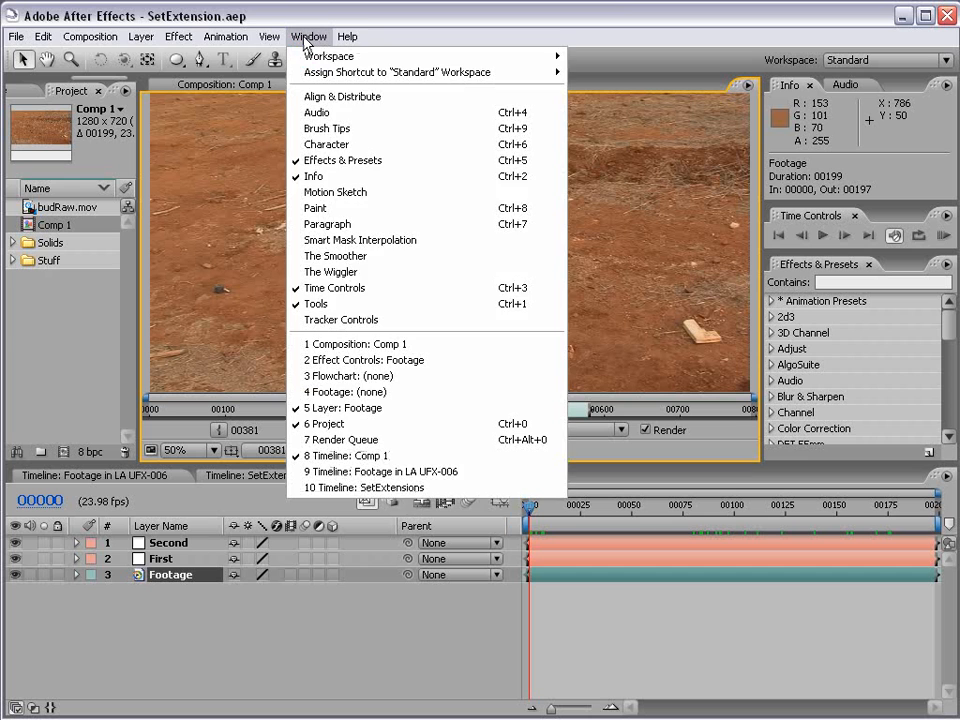
pyautogui.click(412, 319)
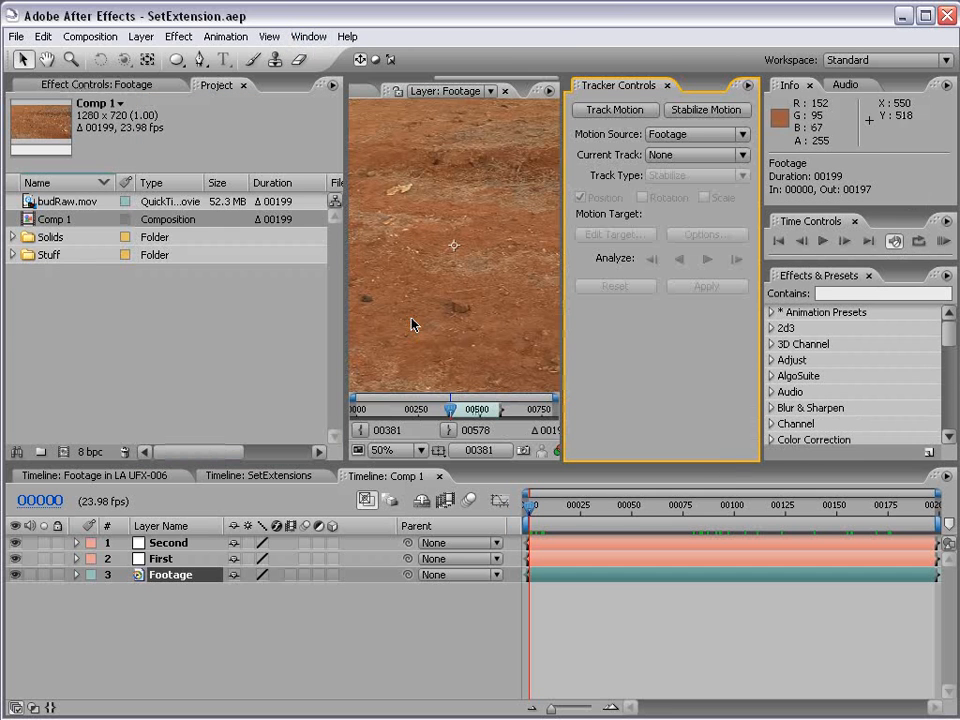
pyautogui.moveTo(346, 200); pyautogui.dragTo(38, 205)
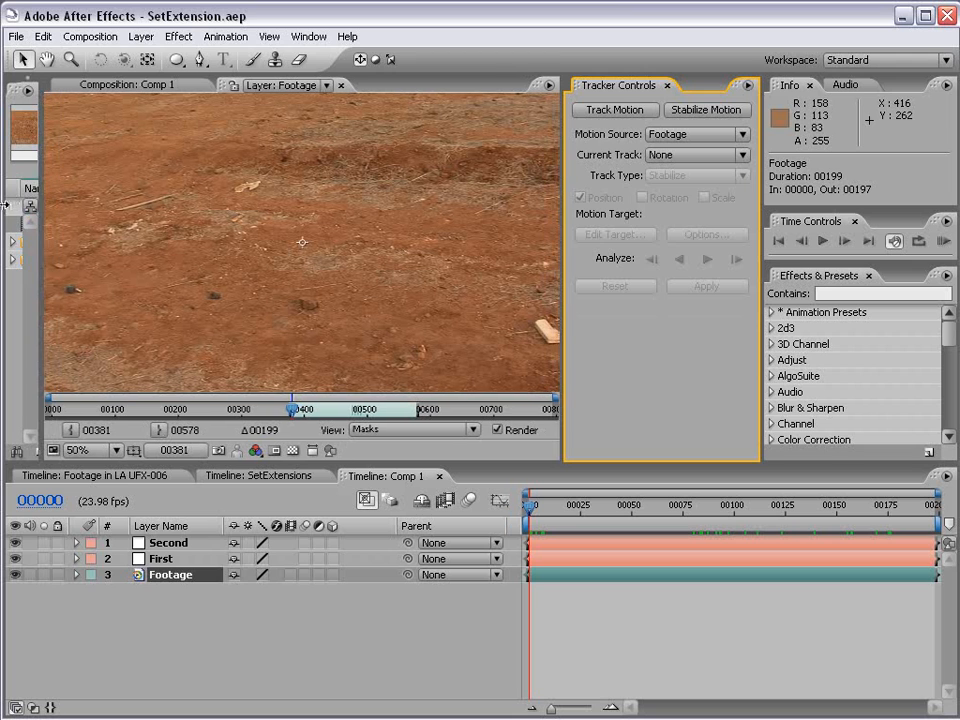
pyautogui.click(608, 113)
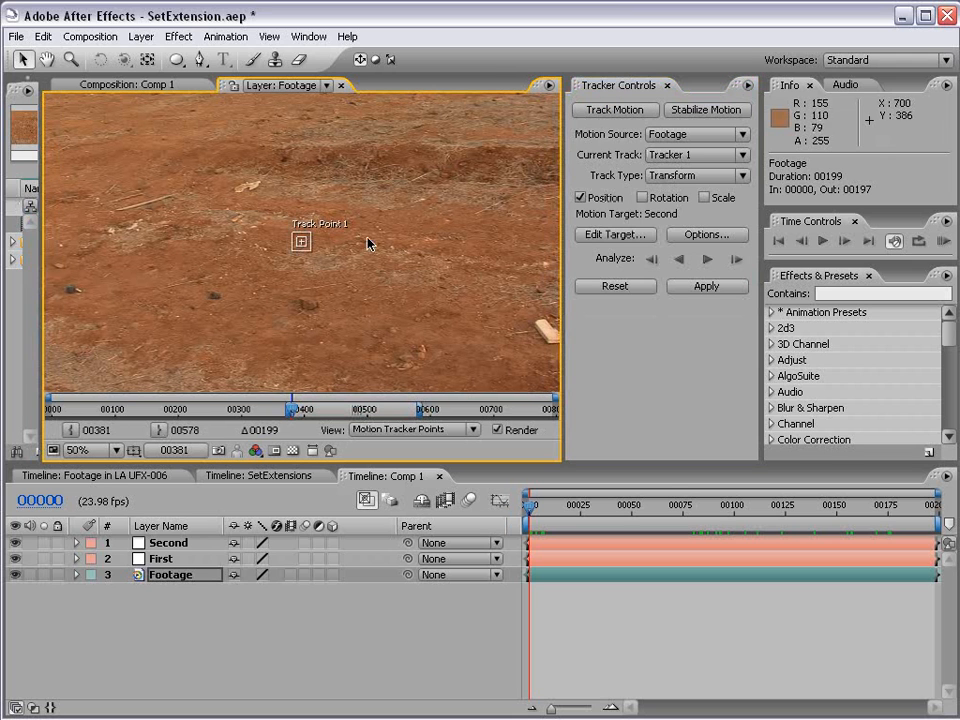
pyautogui.click(642, 198)
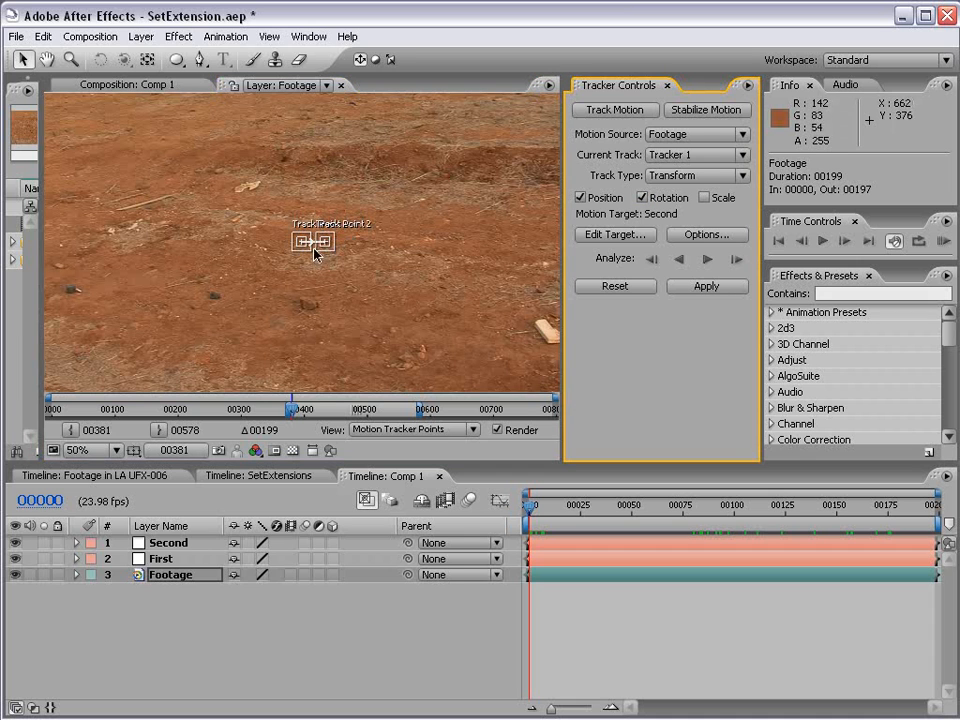
# Place Track Point 1 on a small dark spot in the upper part of the ground and fit its feature region around it
pyautogui.press('space')
pyautogui.moveTo(285, 206); pyautogui.dragTo(333, 272)
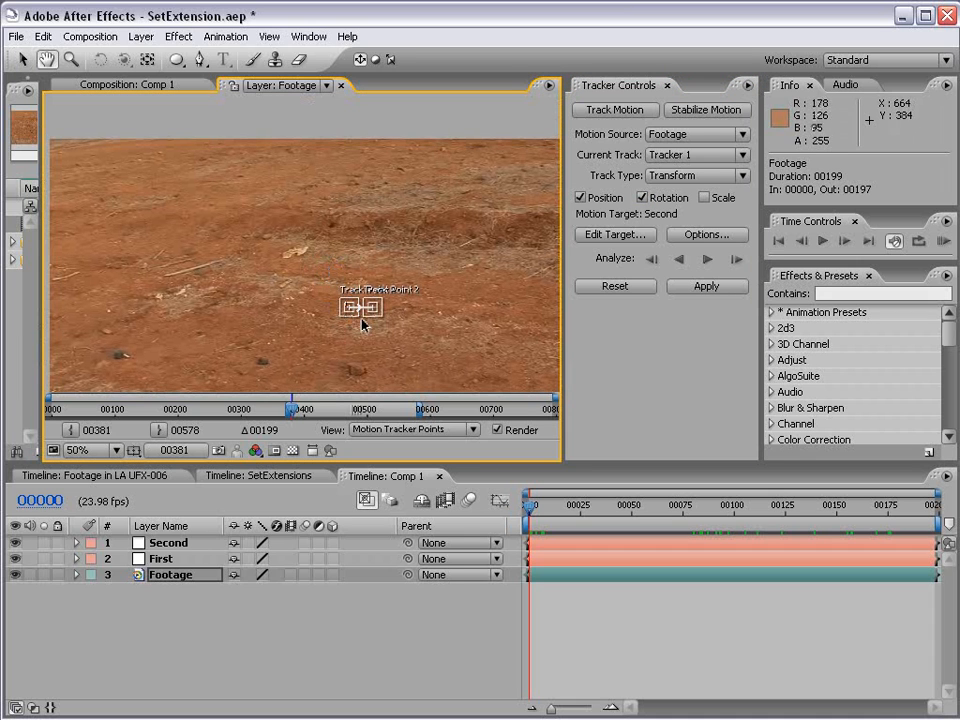
pyautogui.press('.')
pyautogui.moveTo(401, 384); pyautogui.dragTo(217, 172)
pyautogui.moveTo(282, 176); pyautogui.dragTo(363, 326)
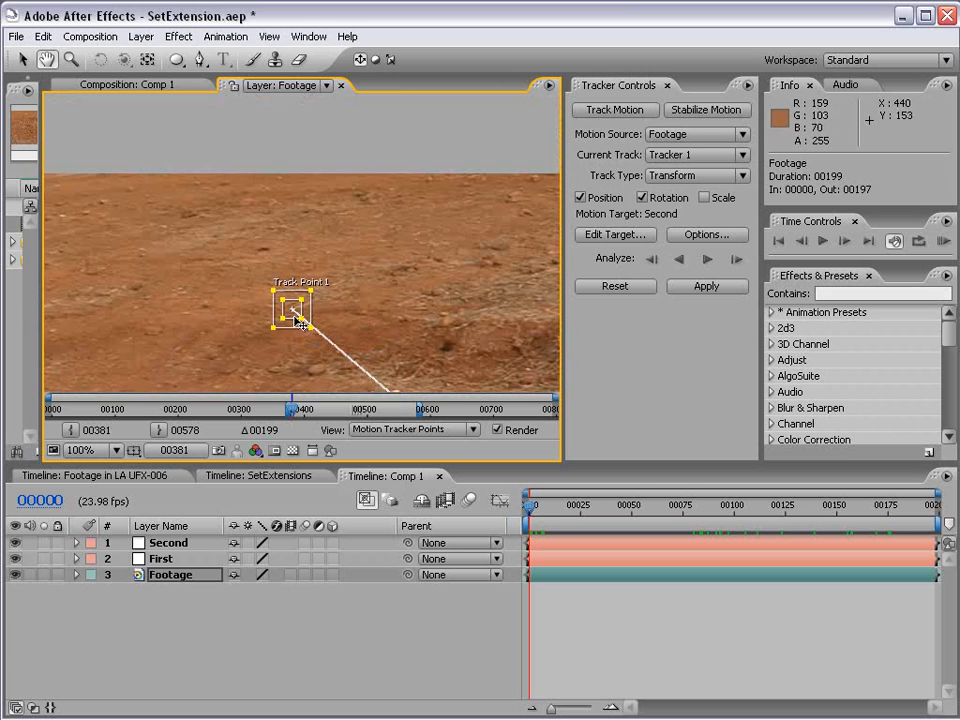
pyautogui.moveTo(301, 324); pyautogui.dragTo(262, 253)
pyautogui.press('.')
pyautogui.moveTo(340, 286); pyautogui.dragTo(321, 258)
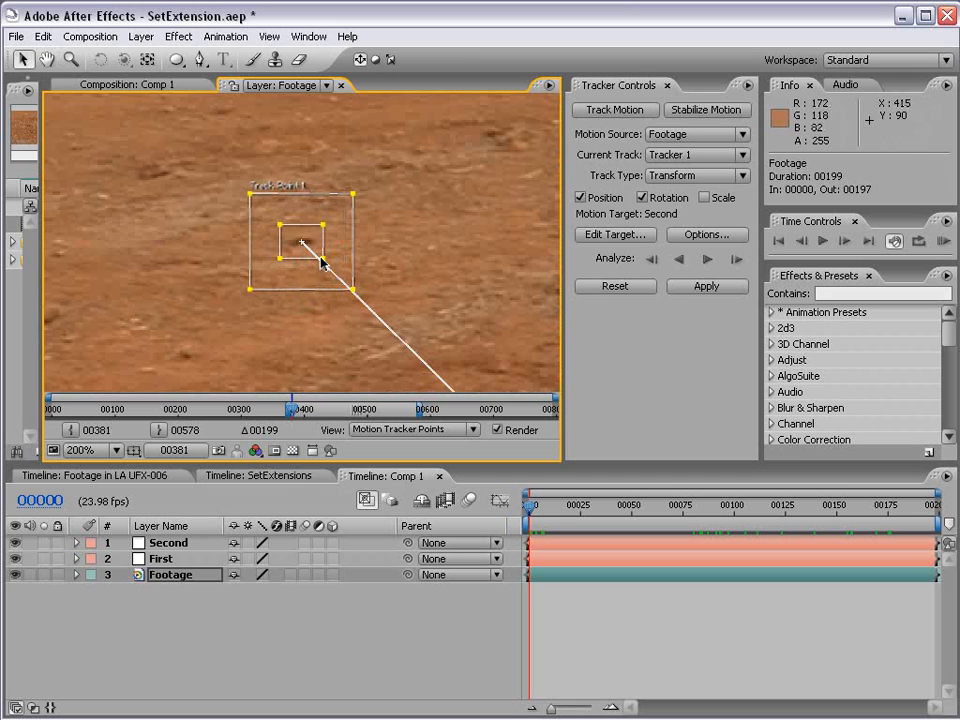
# Place Track Point 2 on the pale scrap of debris on the ground, undoing the last track point adjustment
pyautogui.press(',')
pyautogui.moveTo(439, 336); pyautogui.dragTo(402, 374)
pyautogui.hotkey('ctrl', 'z')
pyautogui.press('.')
pyautogui.scroll(-1, 302, 286)
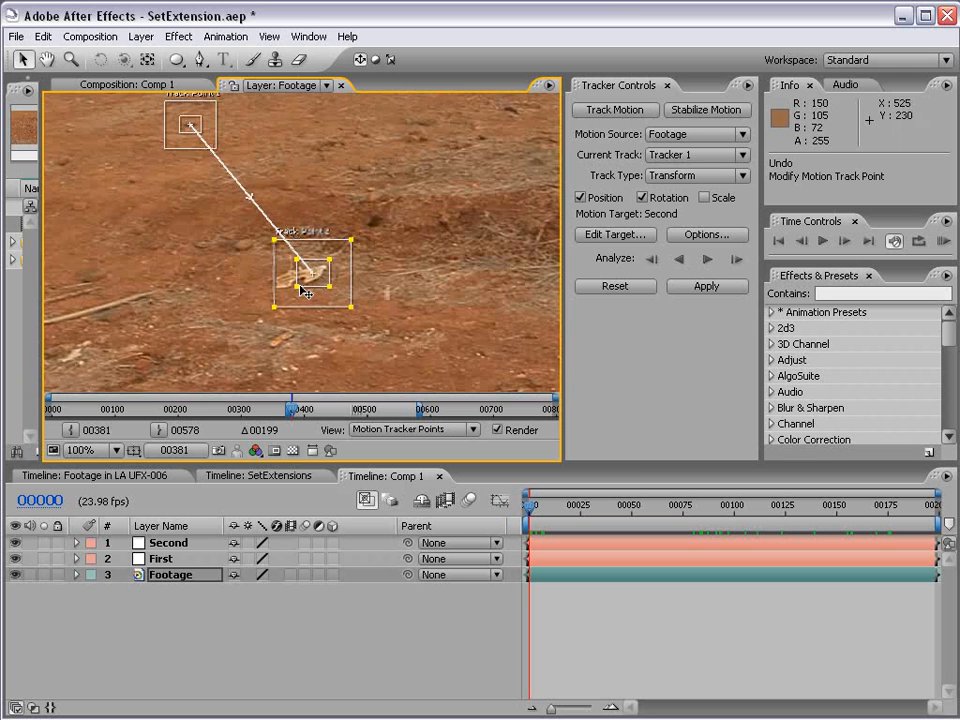
# Move Track Point 1 farther left near the ground footage's upper edge and resize its feature and search regions around the small stones
pyautogui.scroll(-1, 300, 286)
pyautogui.moveTo(195, 191); pyautogui.dragTo(298, 223)
pyautogui.scroll(1, 297, 231)
pyautogui.moveTo(404, 286); pyautogui.dragTo(459, 321)
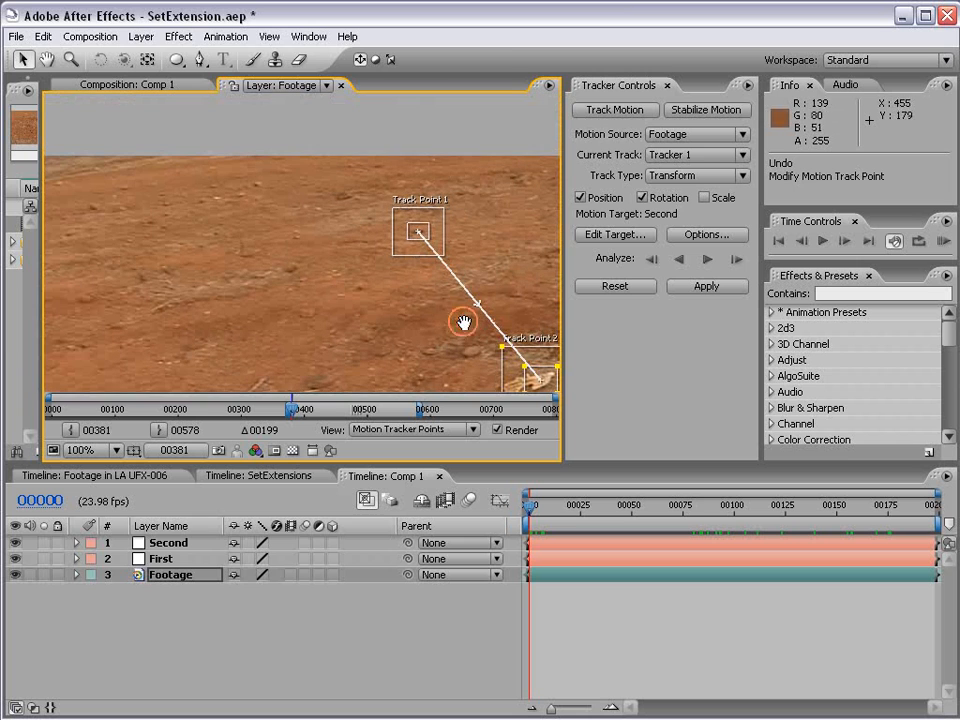
pyautogui.click(418, 238)
pyautogui.moveTo(429, 242); pyautogui.dragTo(226, 210)
pyautogui.scroll(1, 226, 210)
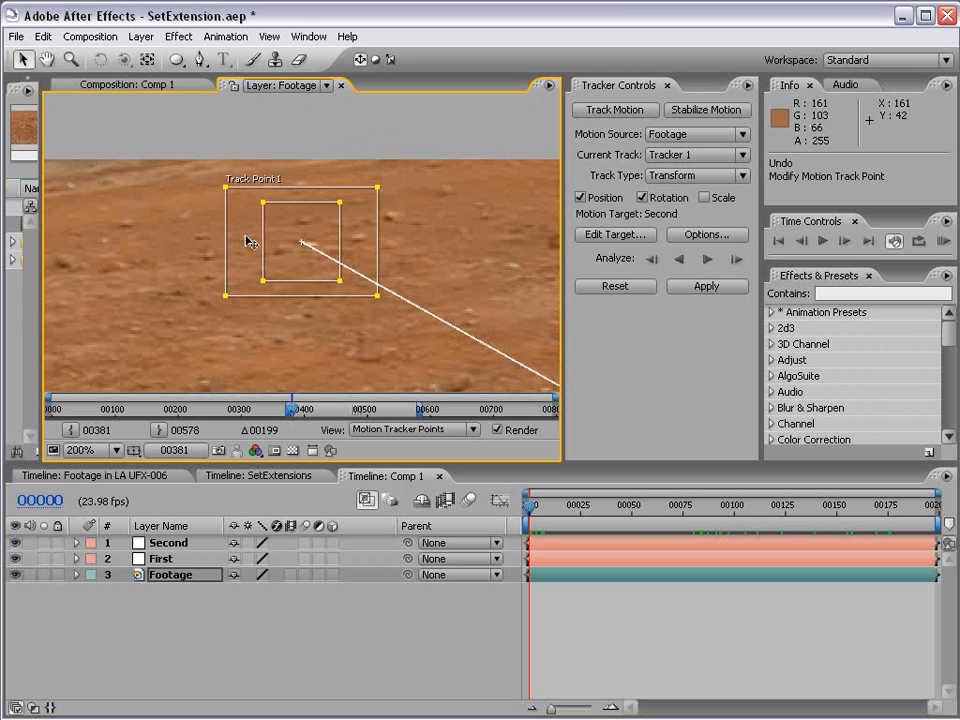
pyautogui.moveTo(340, 286); pyautogui.dragTo(314, 260)
pyautogui.moveTo(373, 294); pyautogui.dragTo(348, 296)
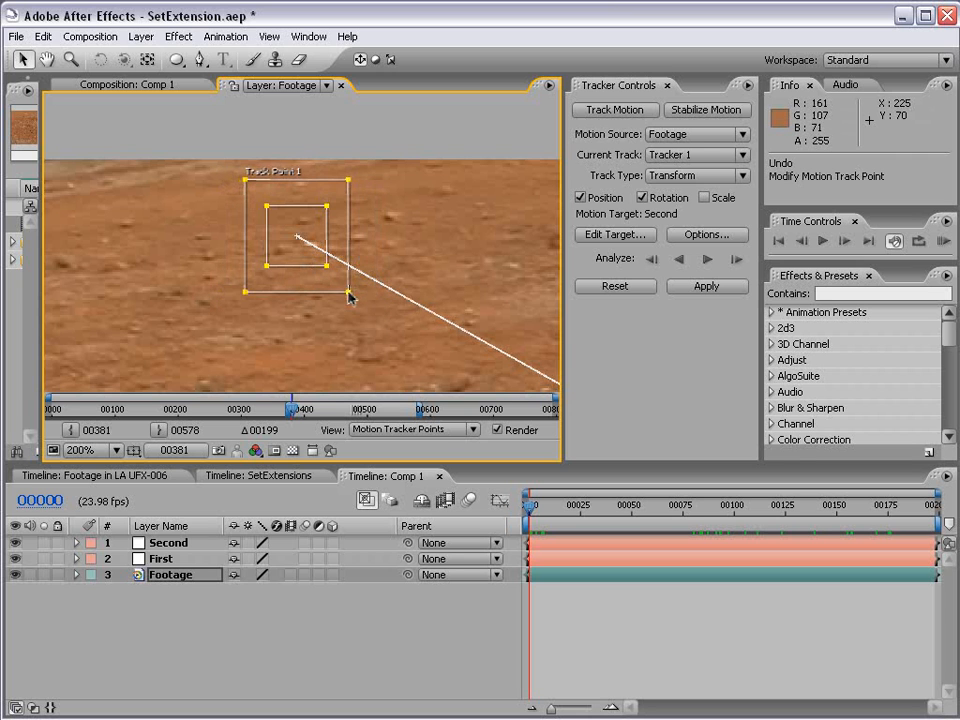
# Analyze both track points forward from frame 0
pyautogui.scroll(-2, 341, 283)
pyautogui.moveTo(408, 316); pyautogui.dragTo(260, 208)
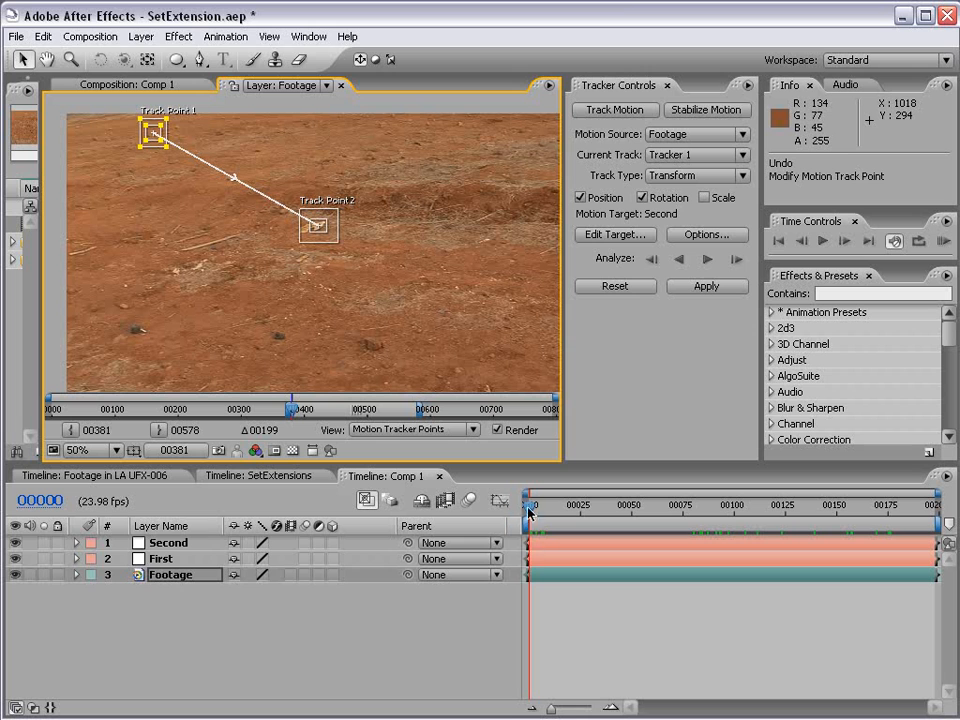
pyautogui.click(709, 261)
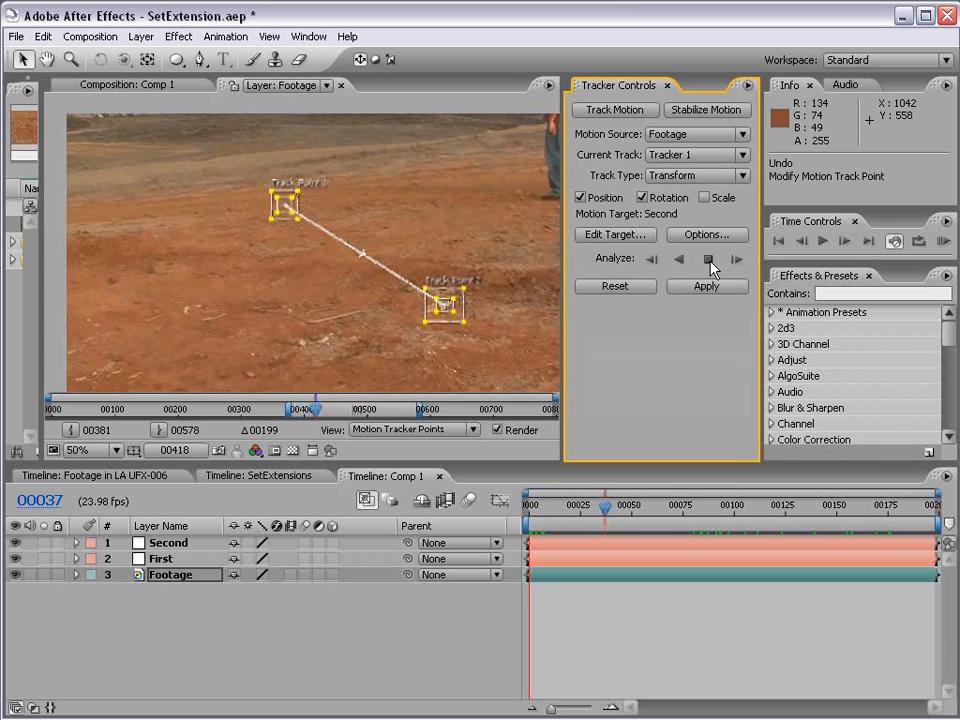
# Continue analyzing both track points forward in stages, stopping the analysis at frame 76
pyautogui.click(711, 264)
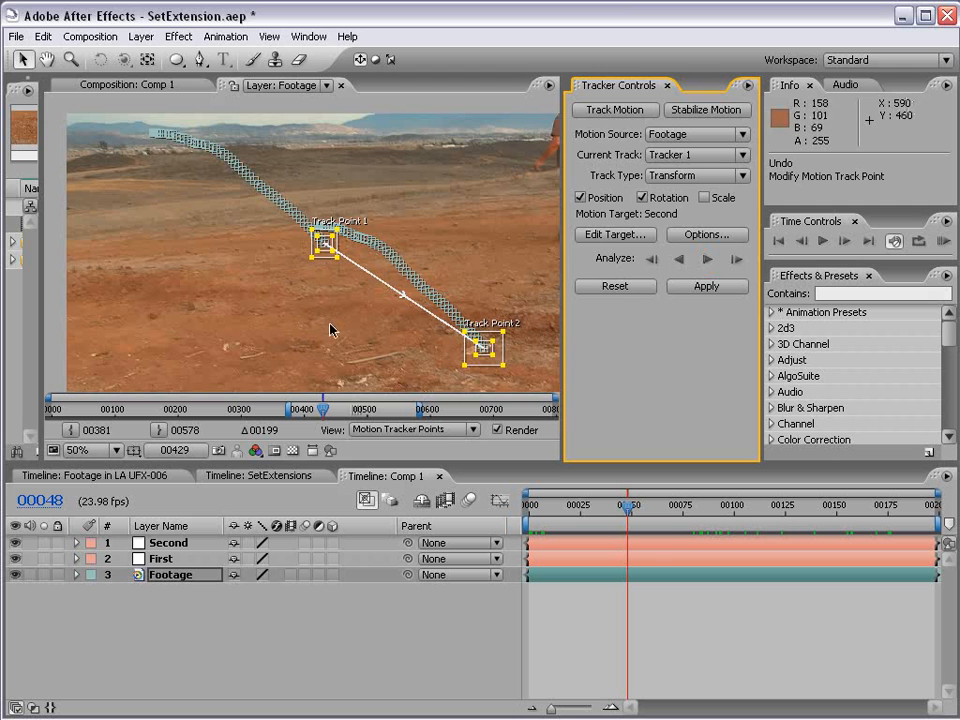
pyautogui.press('space')
pyautogui.moveTo(486, 350); pyautogui.dragTo(311, 243)
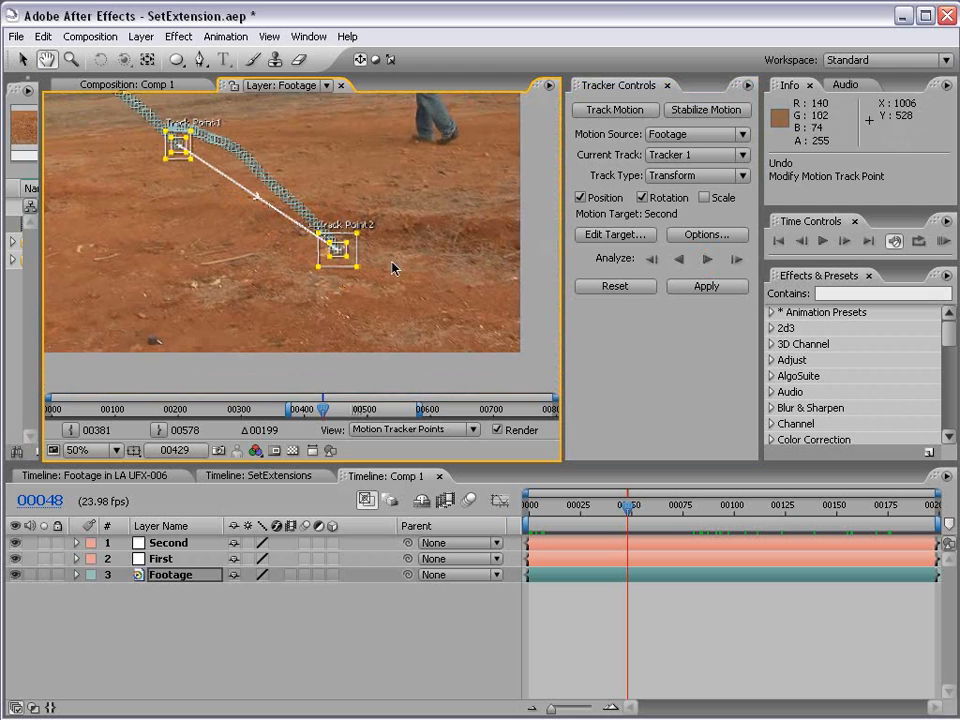
pyautogui.click(708, 260)
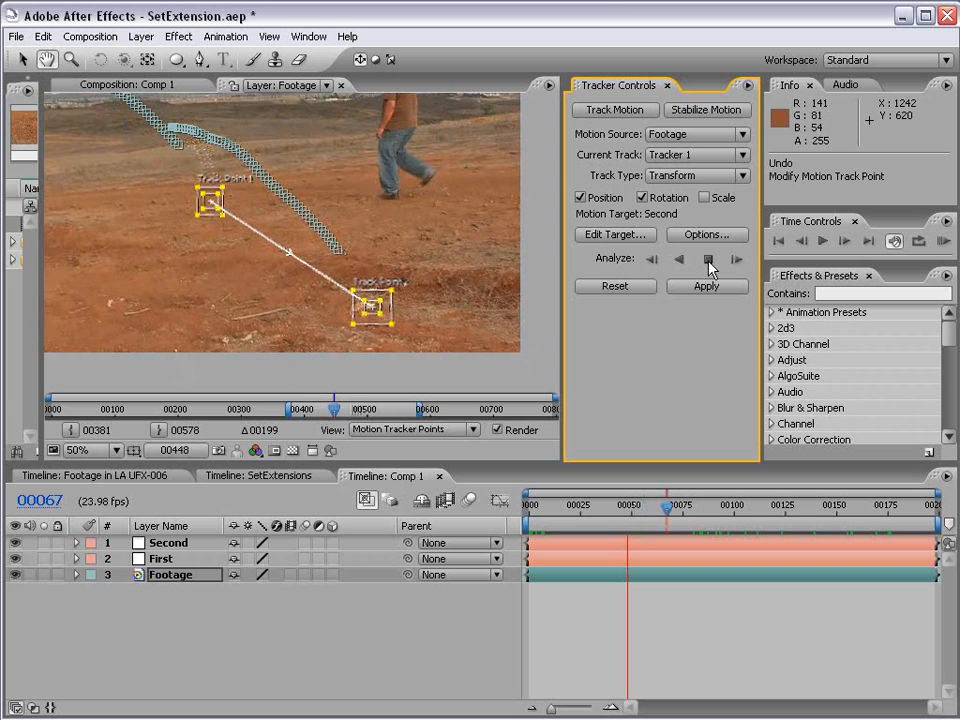
pyautogui.scroll(1, 405, 326)
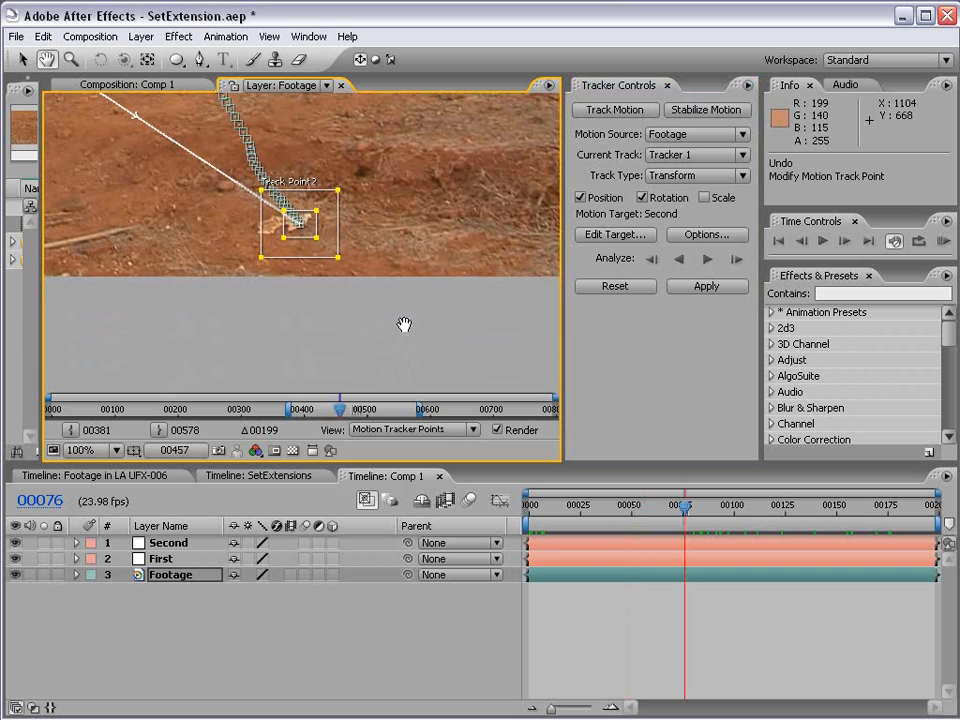
pyautogui.scroll(-1, 283, 200)
pyautogui.moveTo(280, 213); pyautogui.dragTo(388, 333)
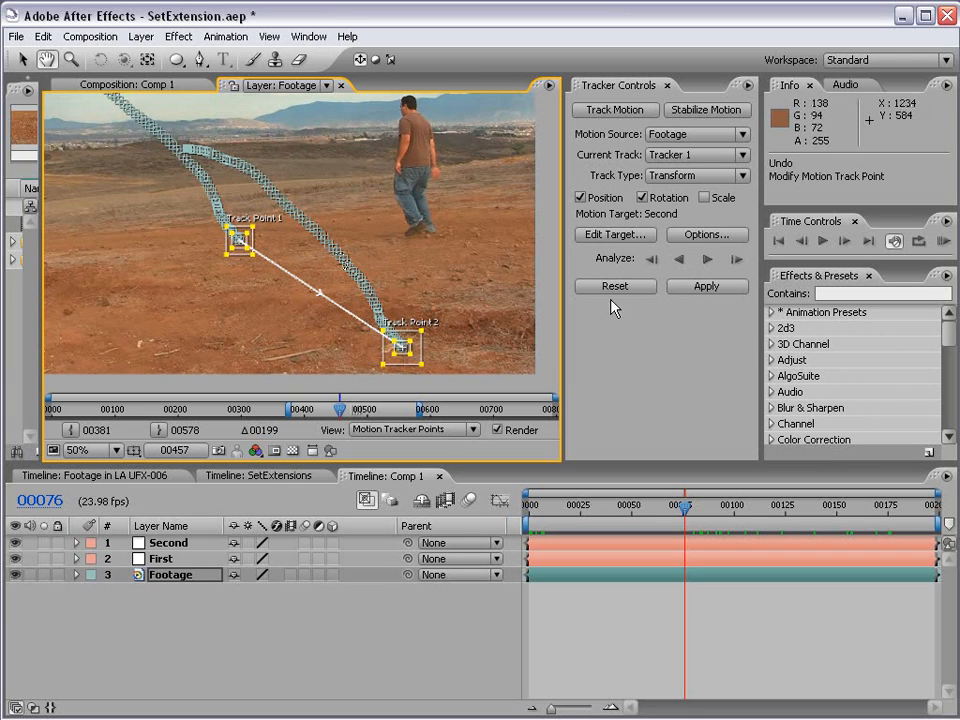
# Set the motion target to the First layer and apply the tracking data to it in the X and Y dimensions
pyautogui.click(604, 243)
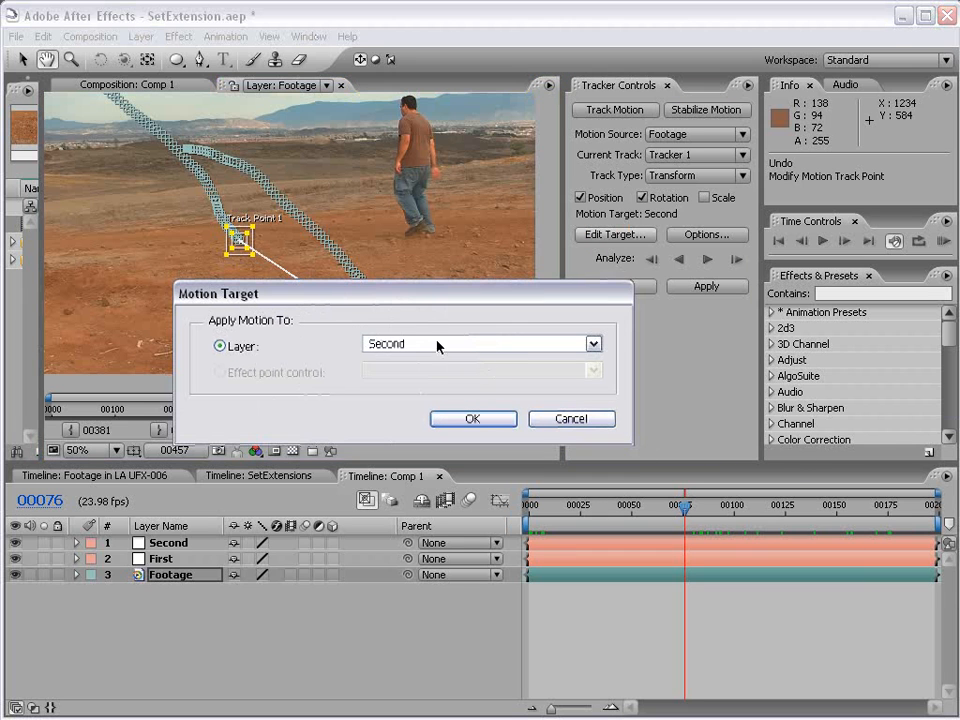
pyautogui.click(437, 345)
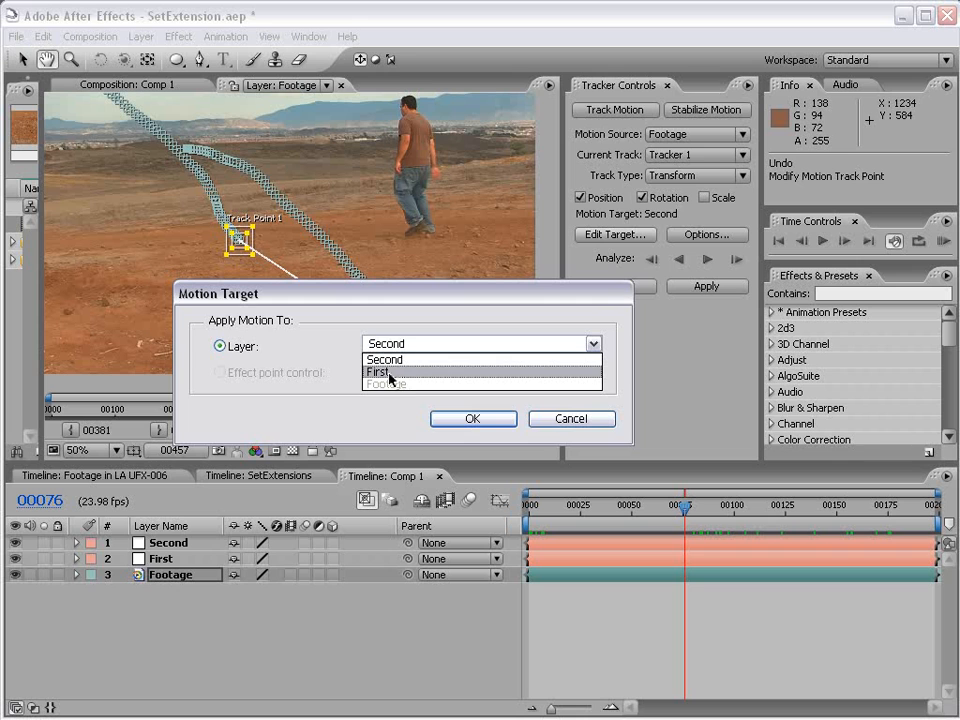
pyautogui.click(385, 372)
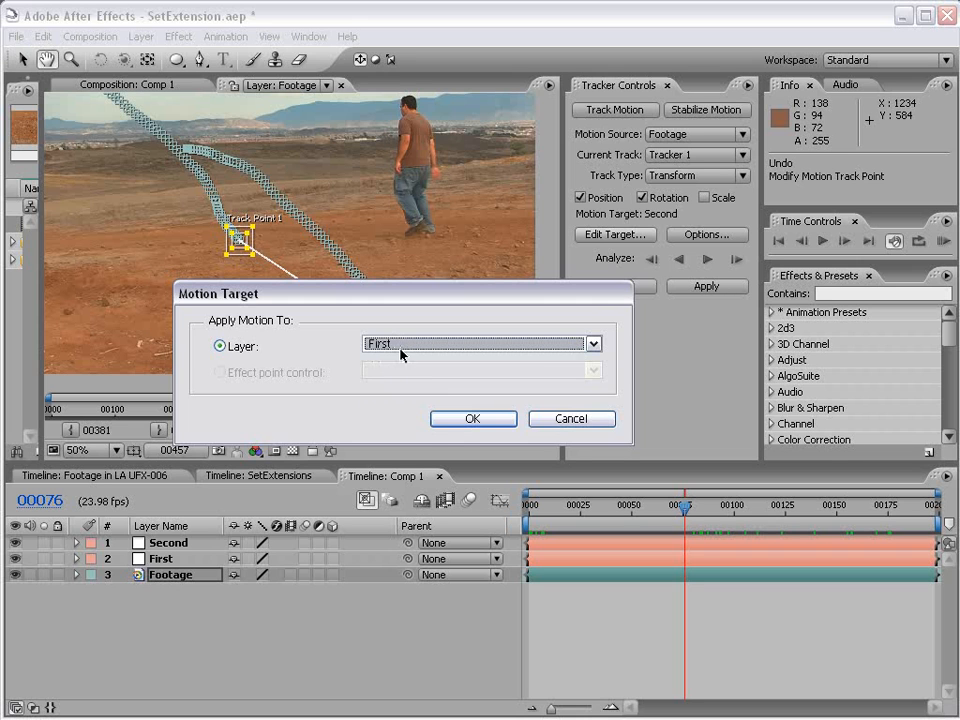
pyautogui.click(472, 418)
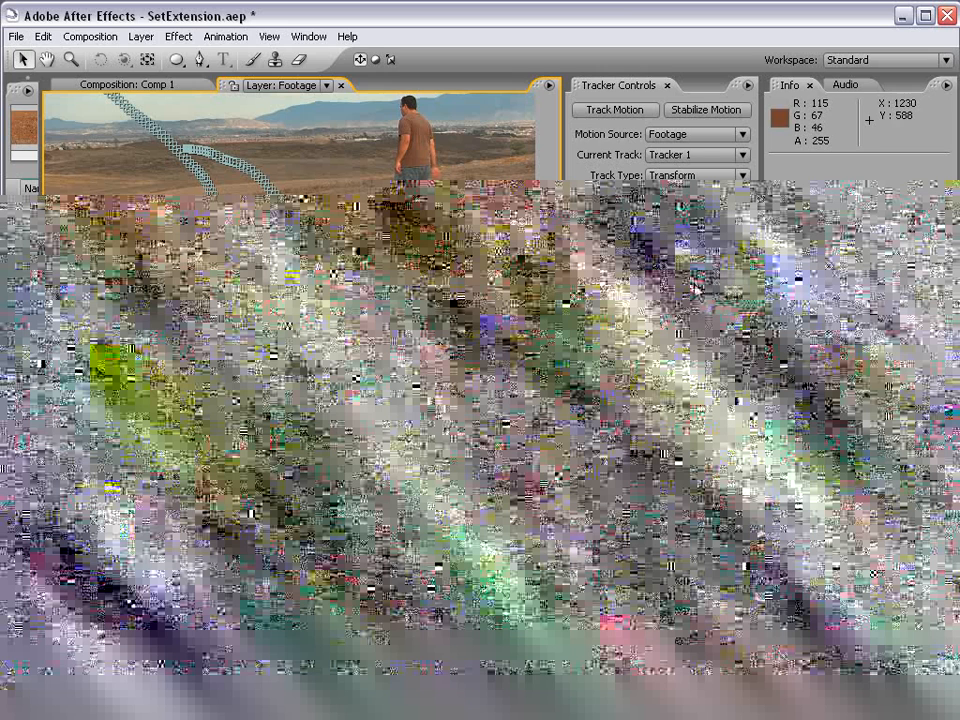
pyautogui.click(695, 286)
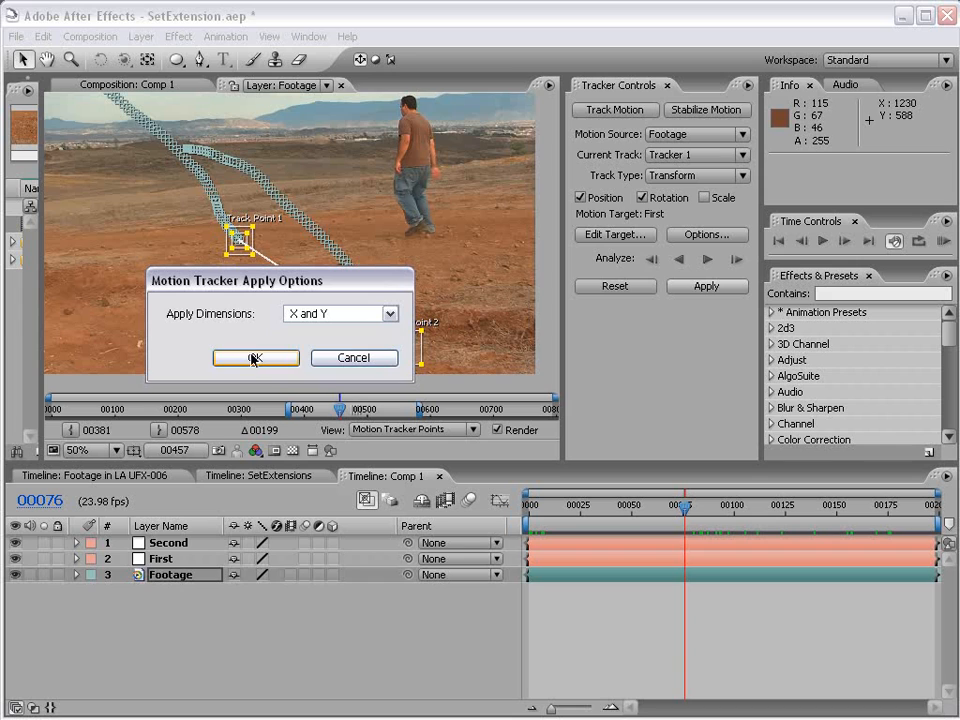
pyautogui.click(254, 358)
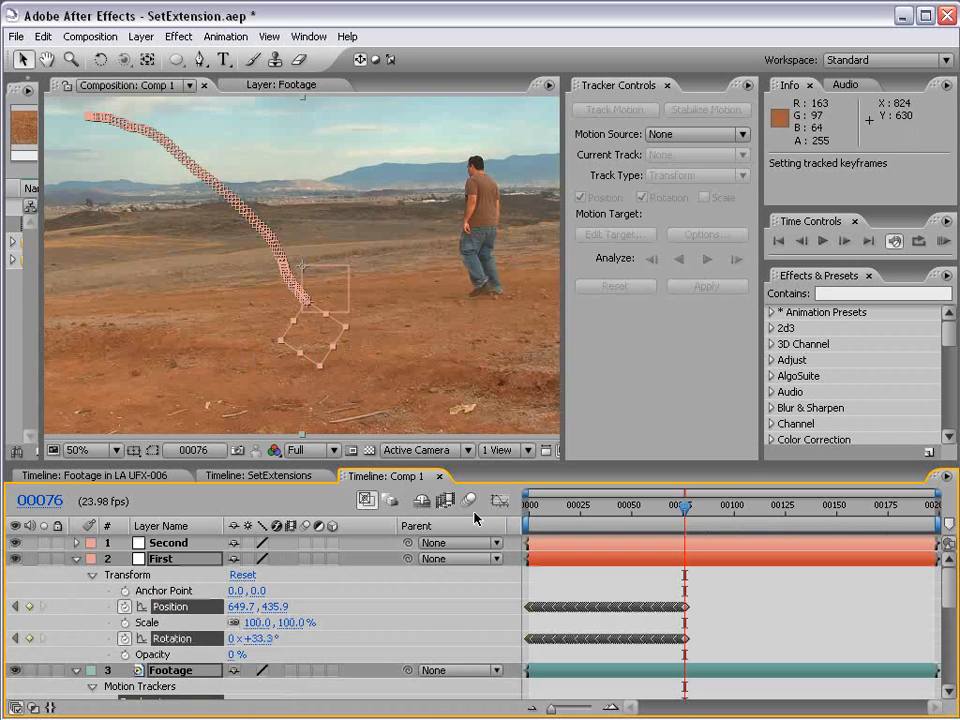
# Return to frame 0, hide the Second layer, and scrub the timeline to check how the First null follows the ground
pyautogui.moveTo(535, 508); pyautogui.dragTo(5, 517)
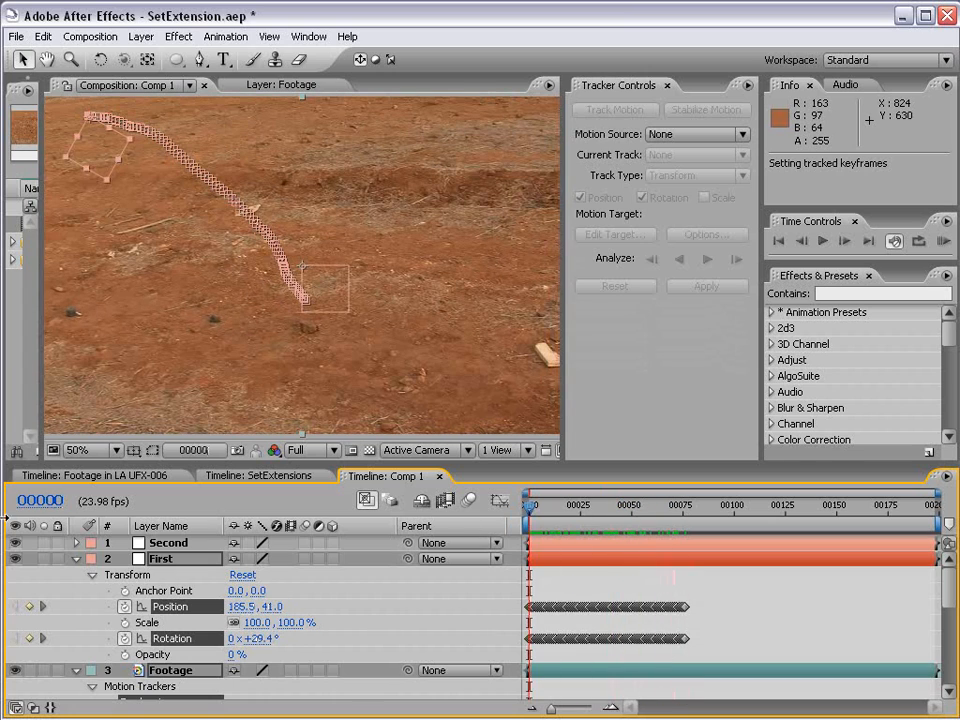
pyautogui.click(15, 545)
pyautogui.click(594, 583)
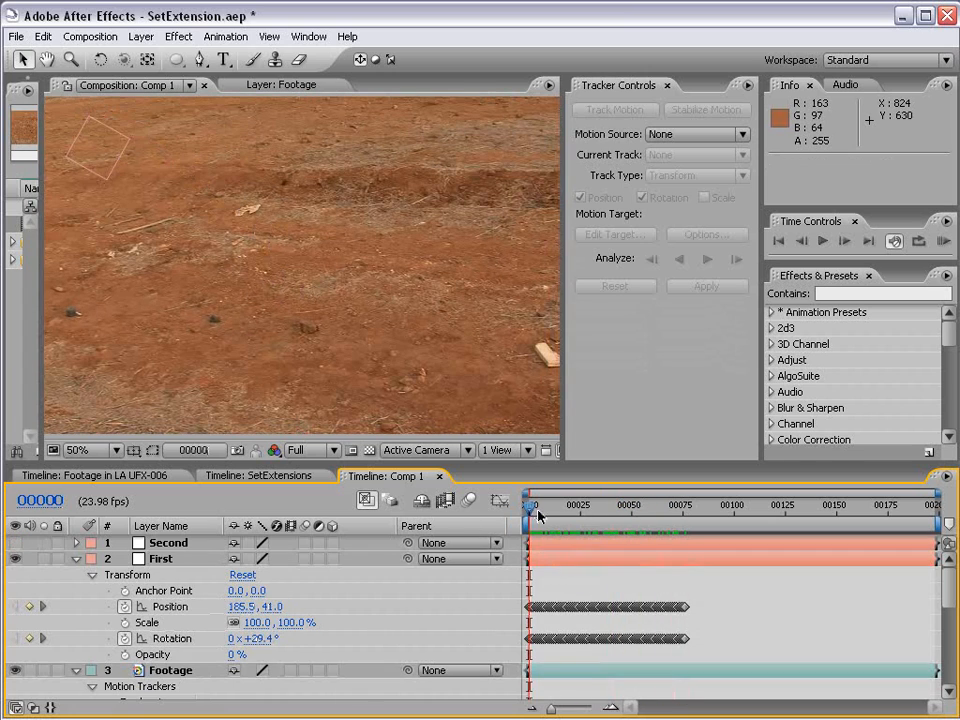
pyautogui.moveTo(536, 511); pyautogui.dragTo(483, 543)
# Collapse the First and Footage layers' properties and reveal only the First layer's keyframed properties
pyautogui.click(77, 560)
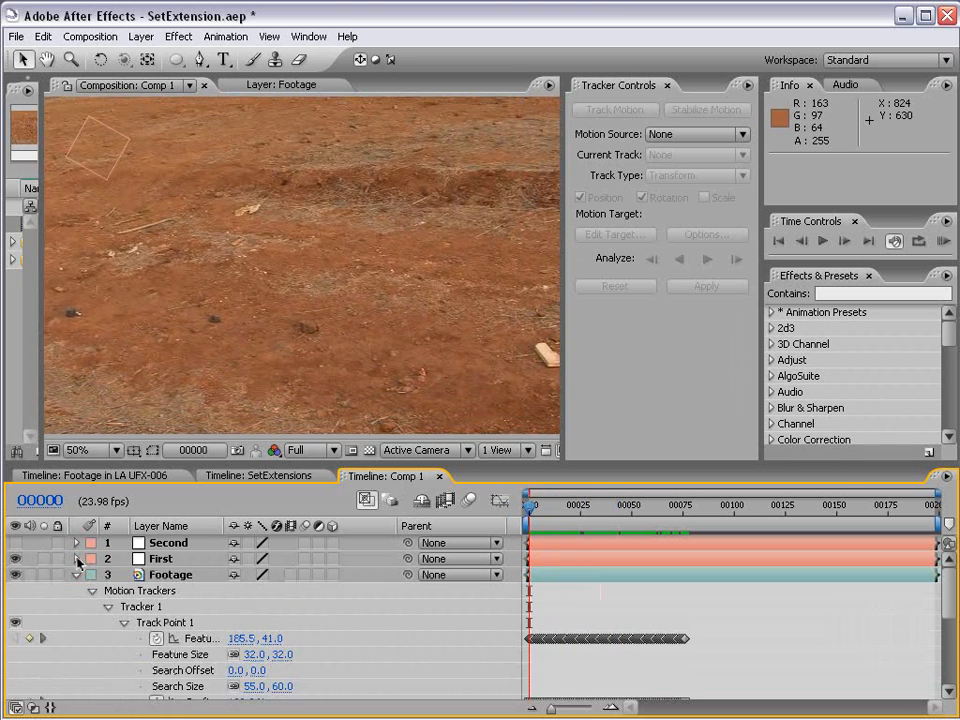
pyautogui.click(77, 575)
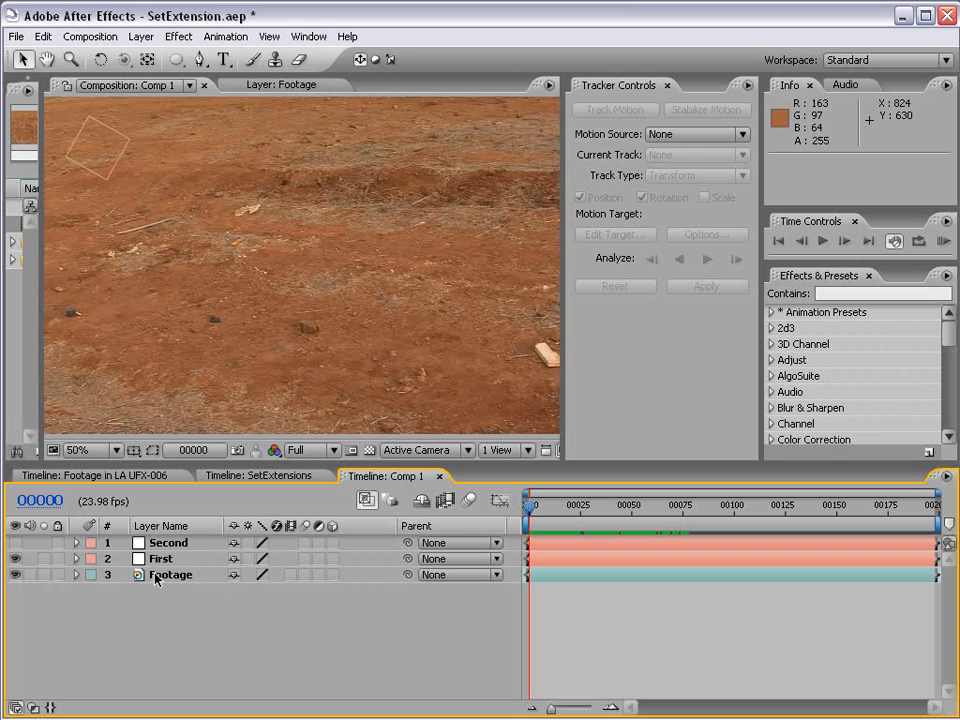
pyautogui.click(156, 562)
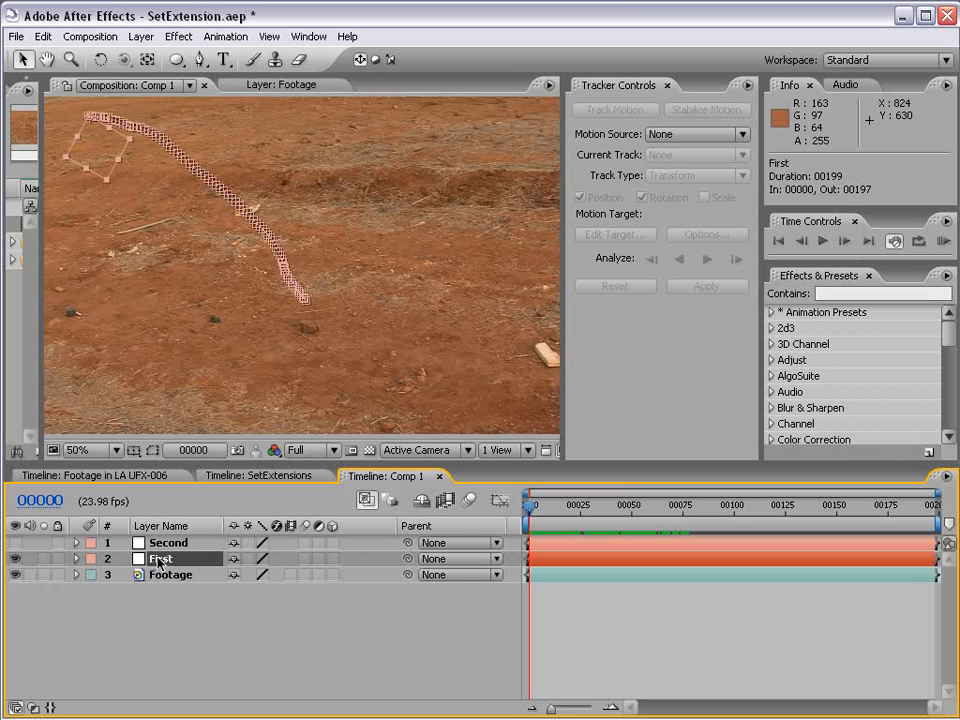
pyautogui.press('u')
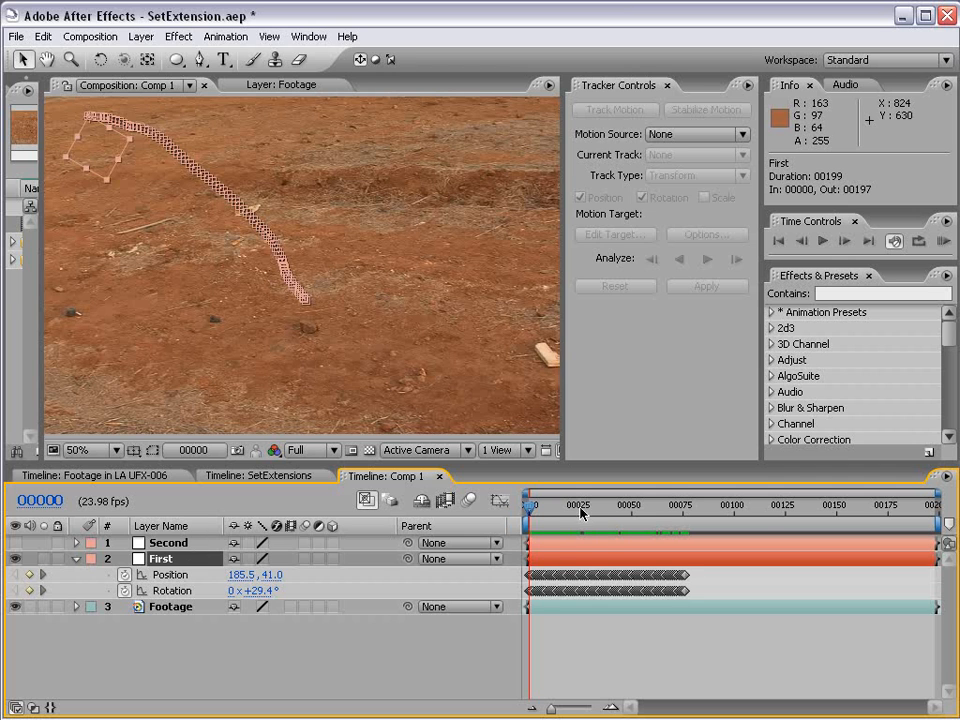
# Move the current time to the First layer's last tracking keyframe at frame 76
pyautogui.moveTo(581, 512); pyautogui.dragTo(684, 512)
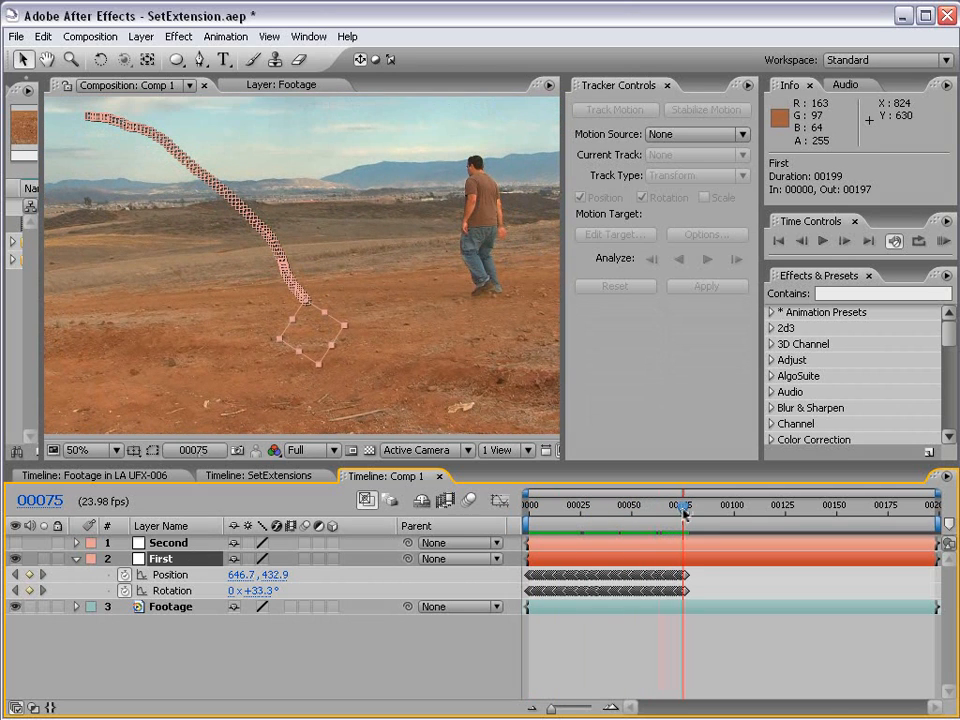
pyautogui.press('=')
pyautogui.press('=')
pyautogui.press('=')
pyautogui.press('=')
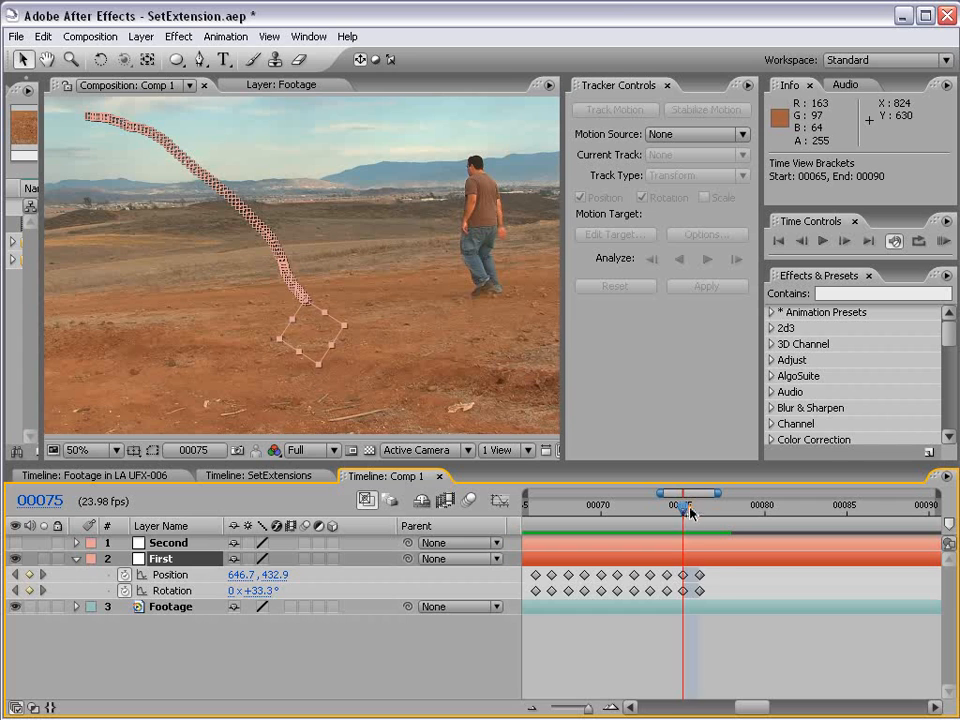
pyautogui.press('pagedown')
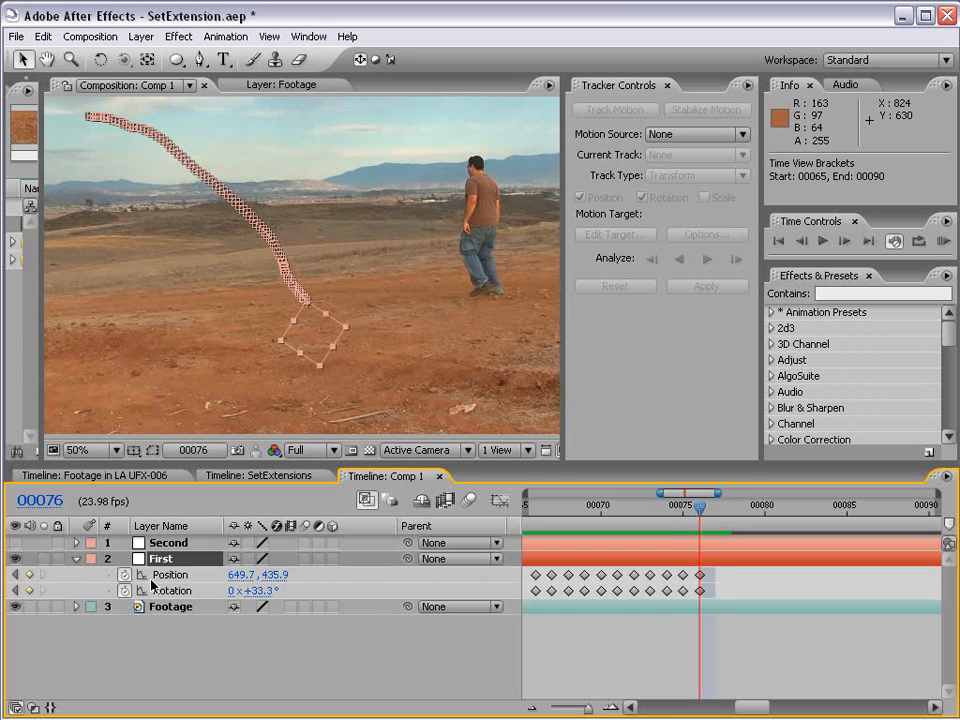
# Open the Footage layer and create a new motion tracker on it with both Position and Rotation enabled
pyautogui.click(168, 606)
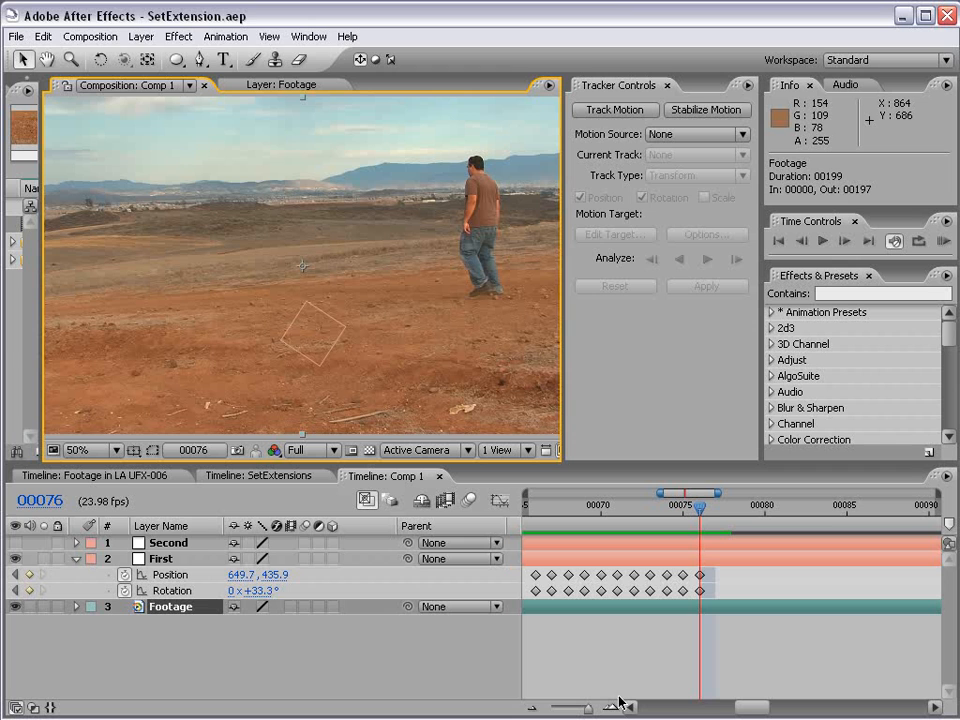
pyautogui.doubleClick(707, 607)
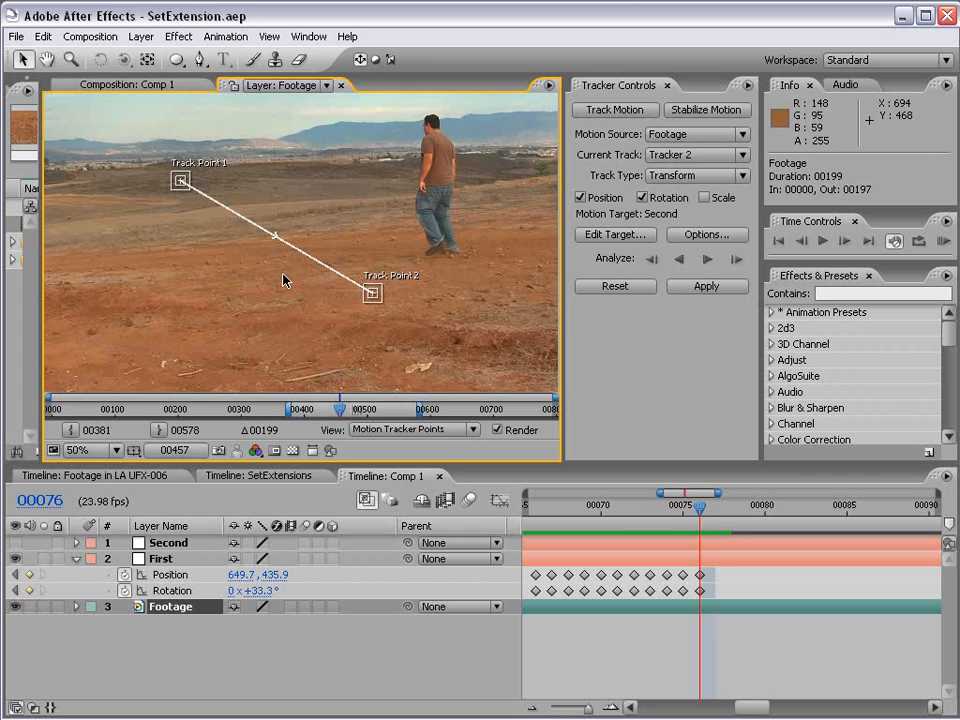
pyautogui.click(608, 113)
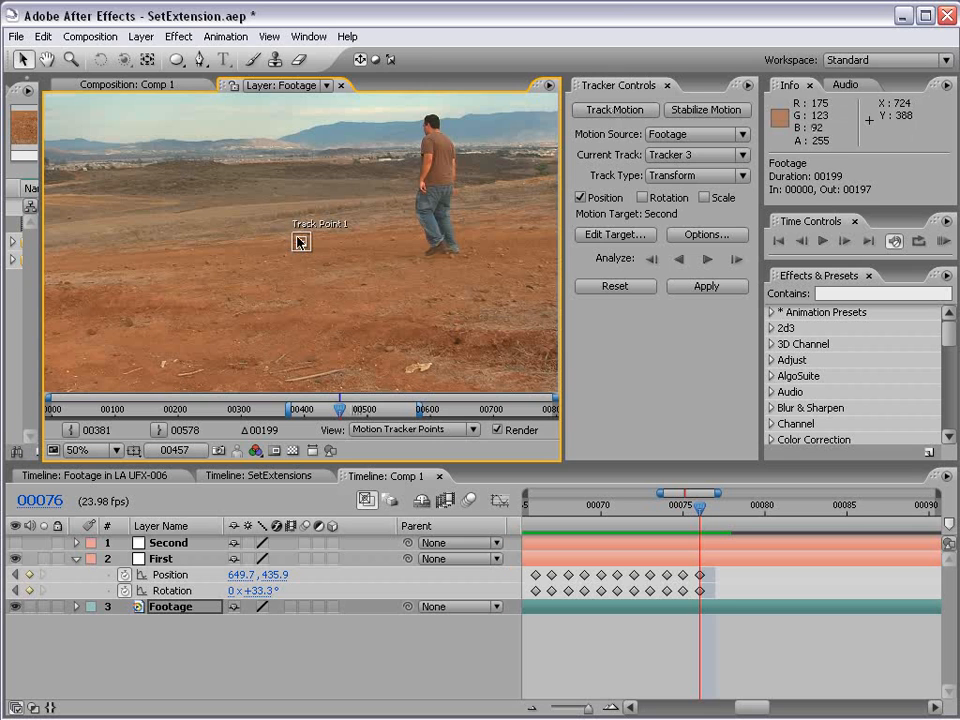
pyautogui.click(642, 197)
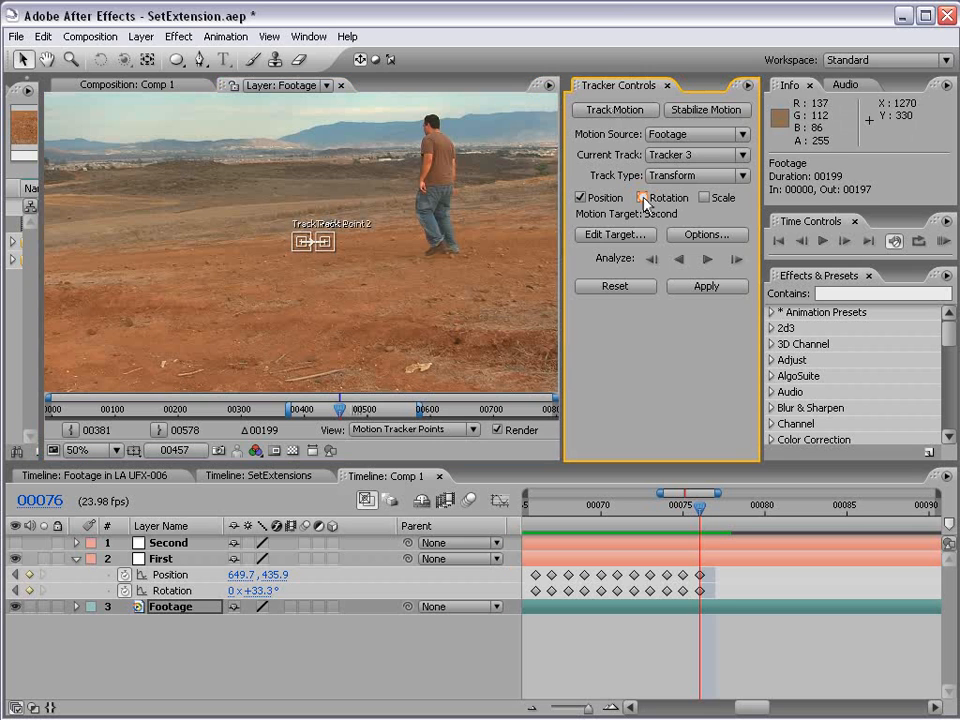
# Place Track Point 1 on the distant tan field and Track Point 2 on the dark hillside behind it
pyautogui.press('h')
pyautogui.click(260, 264)
pyautogui.scroll(1, 292, 265)
pyautogui.moveTo(227, 252); pyautogui.dragTo(264, 266)
pyautogui.scroll(-1, 230, 245)
pyautogui.moveTo(196, 224); pyautogui.dragTo(206, 226)
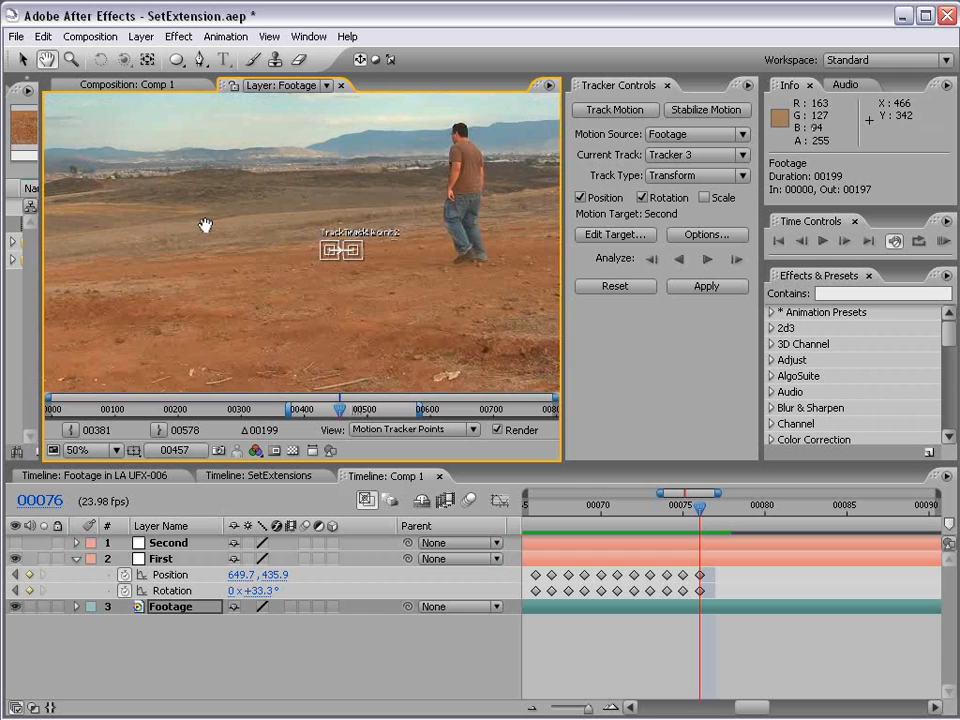
pyautogui.scroll(1, 212, 227)
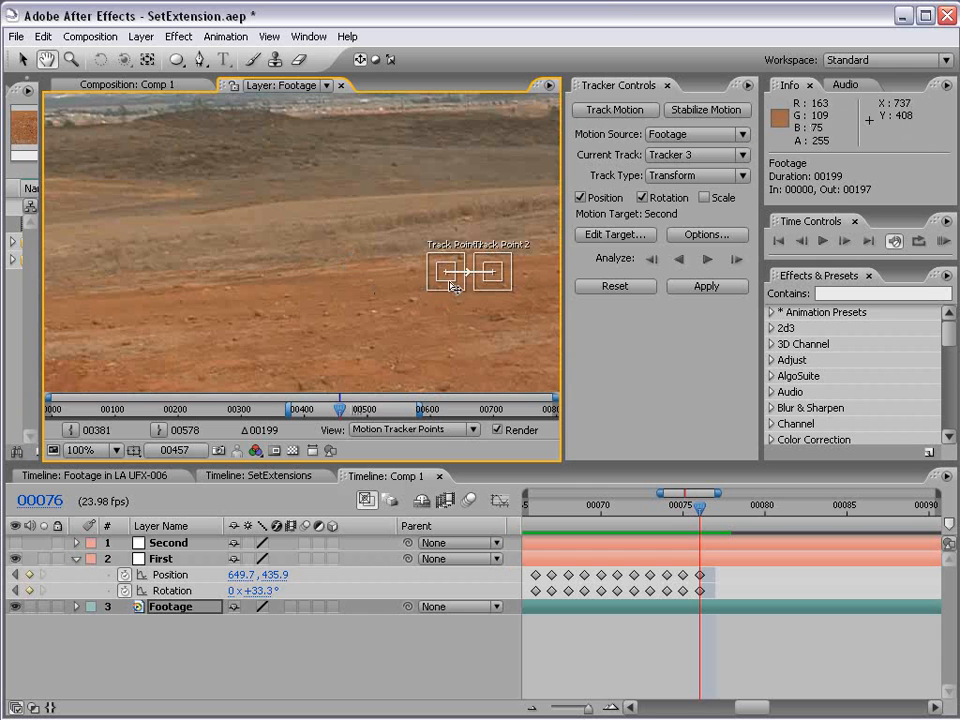
pyautogui.press('v')
pyautogui.moveTo(447, 281); pyautogui.dragTo(150, 200)
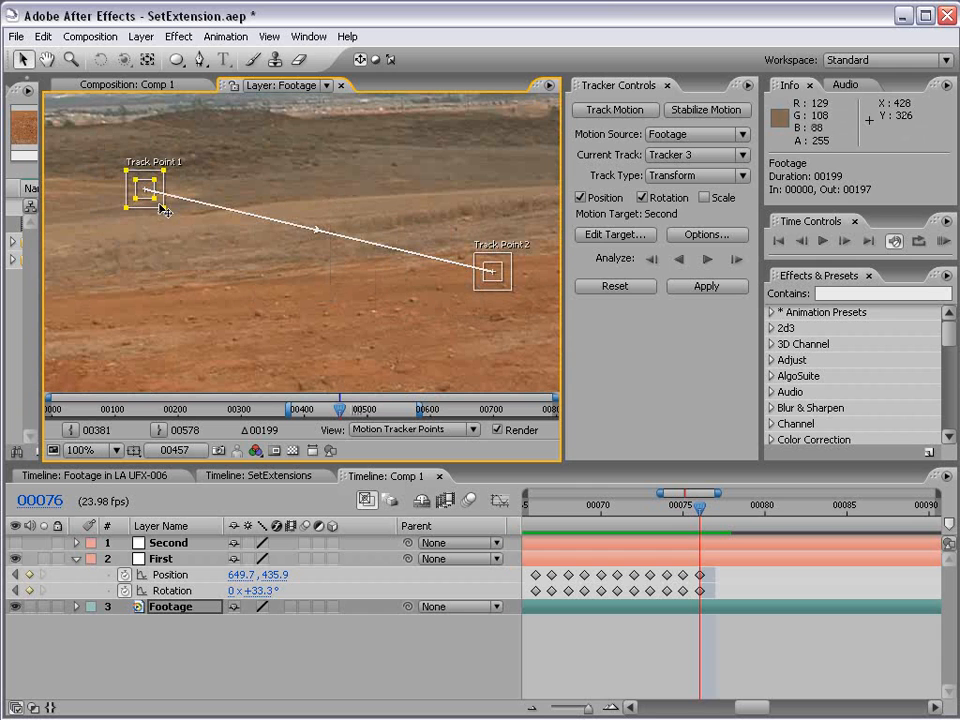
pyautogui.moveTo(431, 288); pyautogui.dragTo(292, 206)
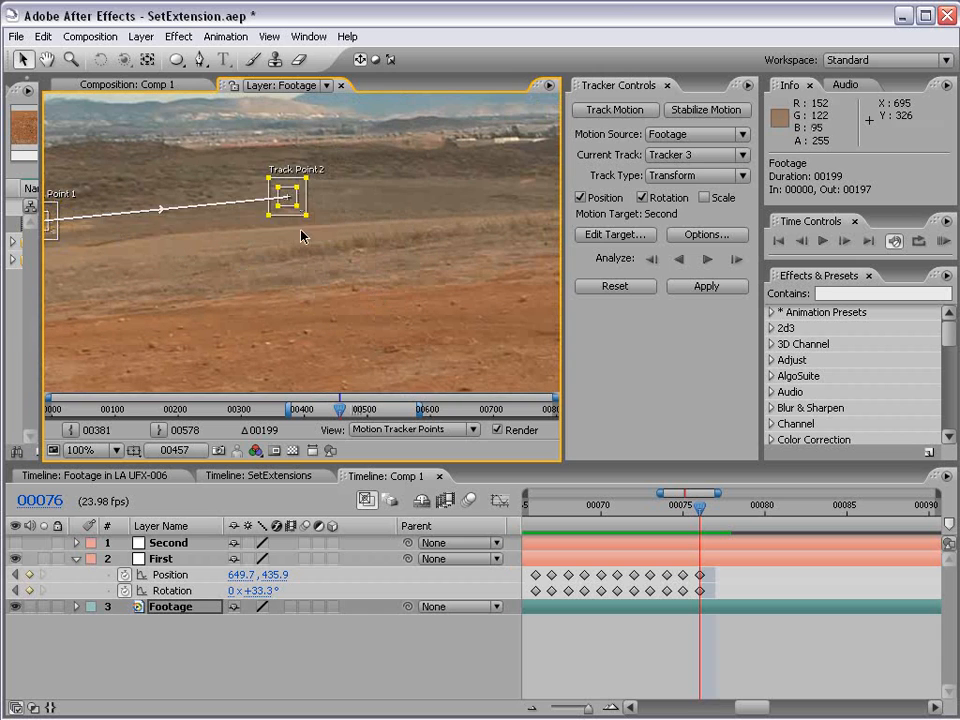
# Move Track Point 1 to the small pale building near the horizon and enlarge its feature and search regions around it
pyautogui.scroll(1, 281, 228)
pyautogui.scroll(-1, 315, 265)
pyautogui.moveTo(208, 273); pyautogui.dragTo(386, 271)
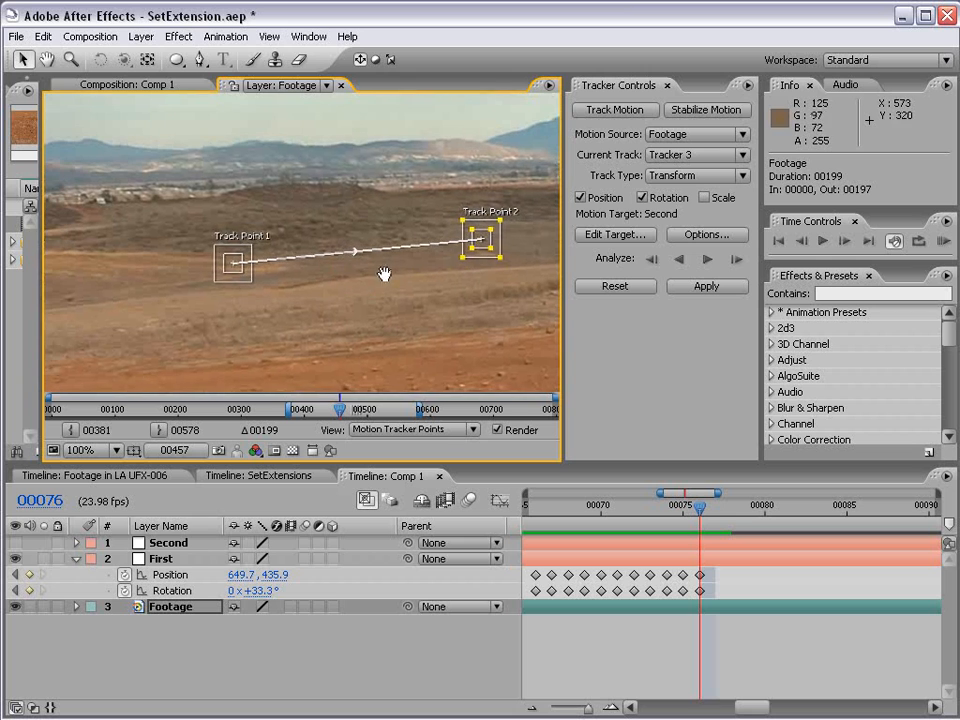
pyautogui.moveTo(238, 272); pyautogui.dragTo(102, 208)
pyautogui.scroll(1, 98, 209)
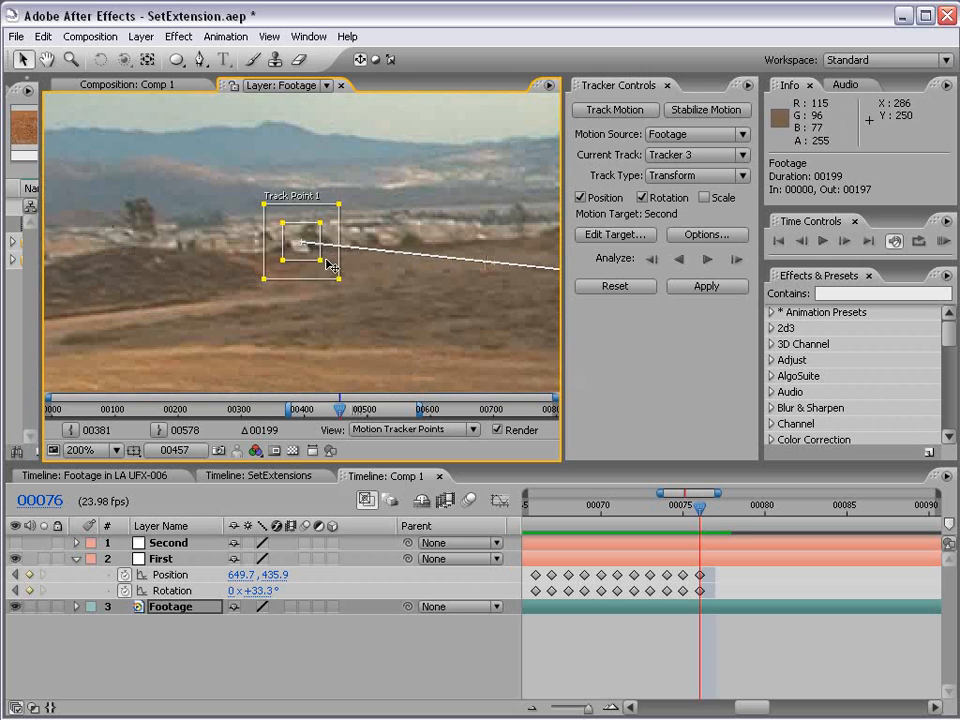
pyautogui.moveTo(320, 261)
pyautogui.mouseDown()
pyautogui.moveTo(351, 290)
pyautogui.moveTo(315, 255)
pyautogui.mouseUp()
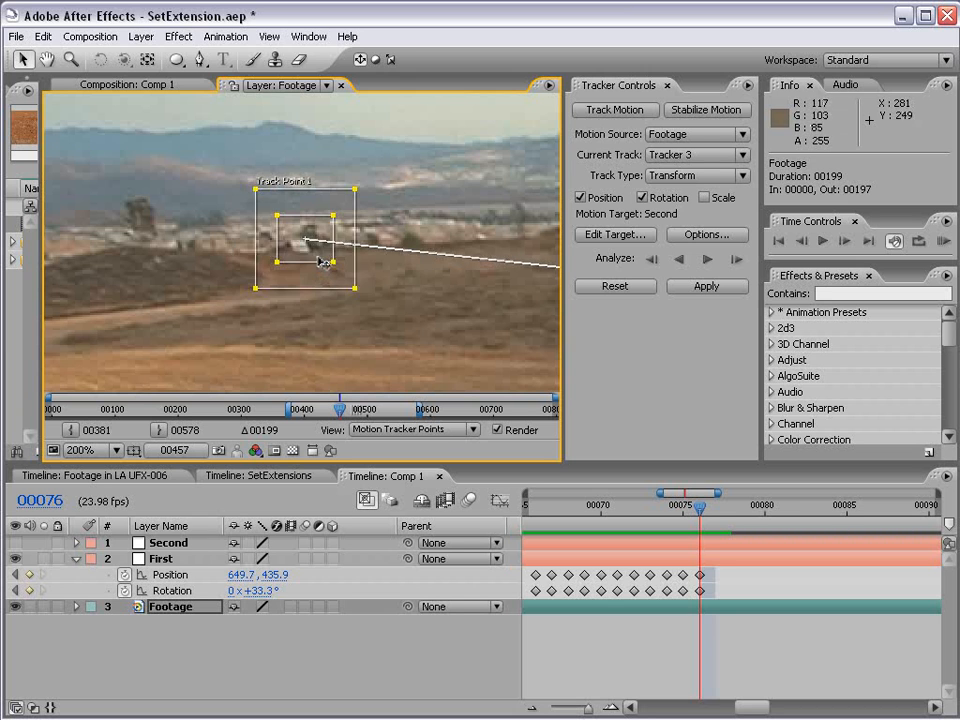
# Enlarge the region of Track Point 2 around its spot on the dark hillside
pyautogui.moveTo(472, 268); pyautogui.dragTo(172, 249)
pyautogui.scroll(-1, 172, 249)
pyautogui.moveTo(498, 292); pyautogui.dragTo(471, 289)
pyautogui.scroll(1, 390, 253)
pyautogui.moveTo(217, 237); pyautogui.dragTo(351, 272)
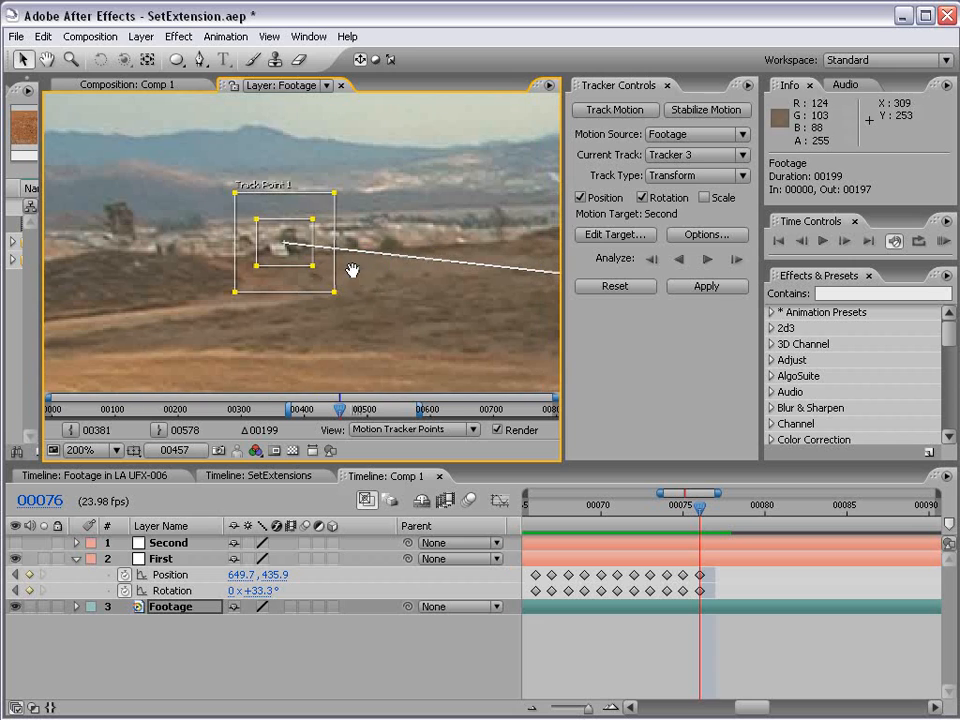
pyautogui.moveTo(540, 300); pyautogui.dragTo(137, 246)
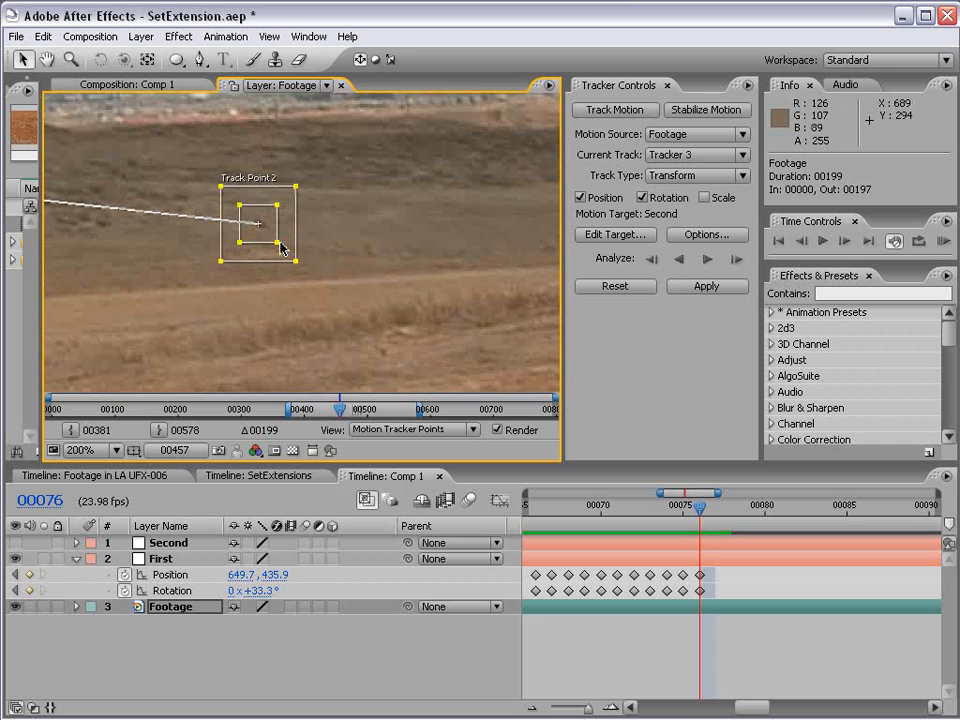
pyautogui.moveTo(280, 244); pyautogui.dragTo(298, 259)
pyautogui.scroll(-1, 298, 259)
pyautogui.scroll(-1, 233, 253)
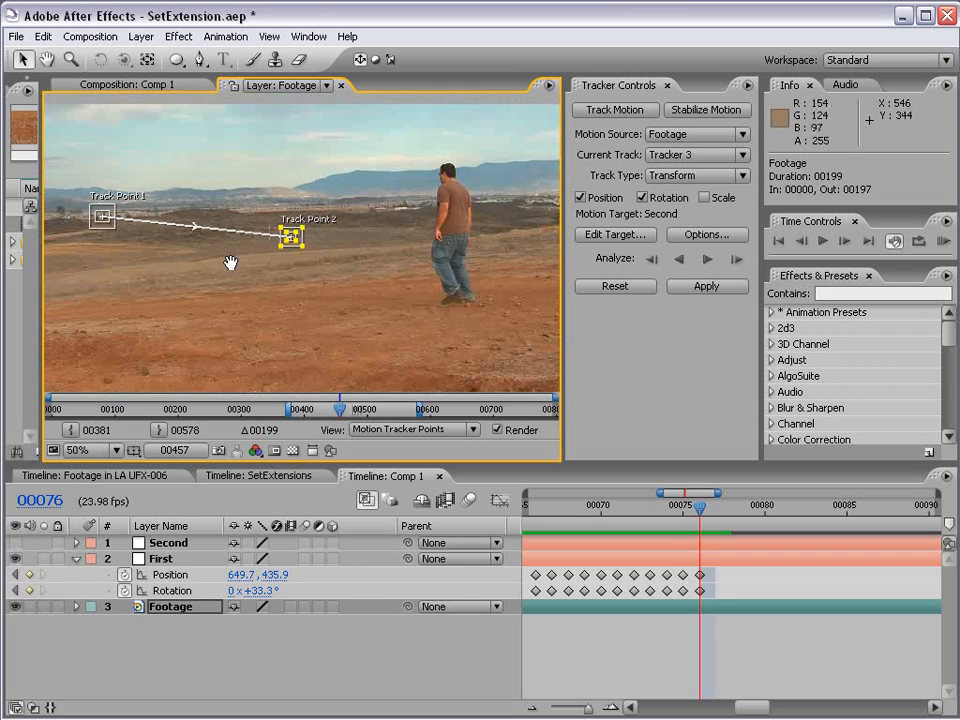
pyautogui.moveTo(216, 266); pyautogui.dragTo(328, 274)
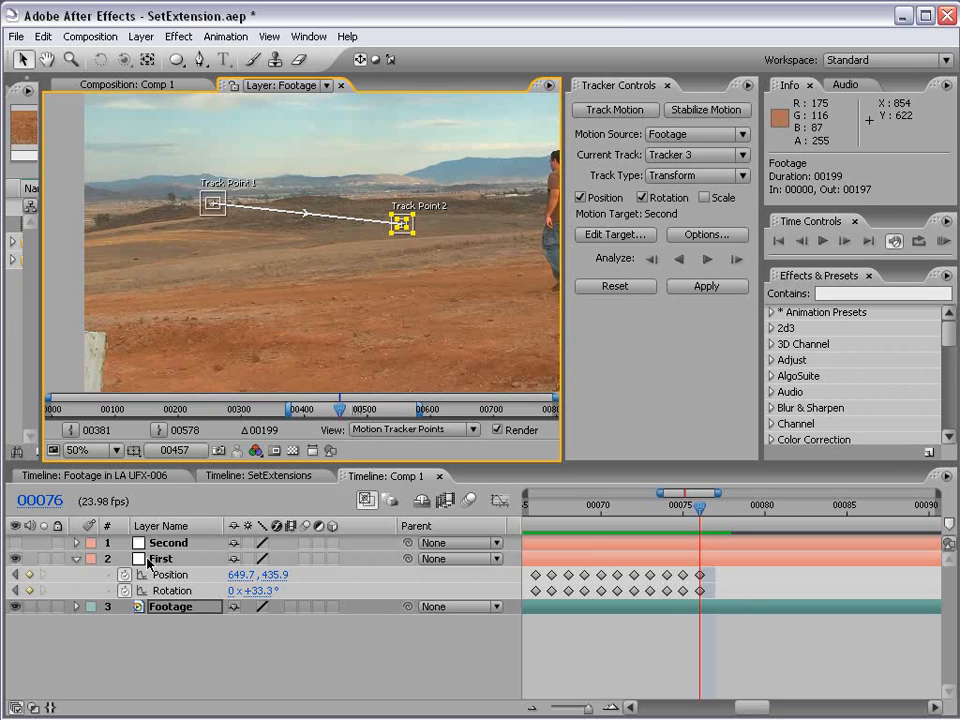
# Analyze both track points forward from frame 76 to the end of the Footage layer
pyautogui.click(708, 260)
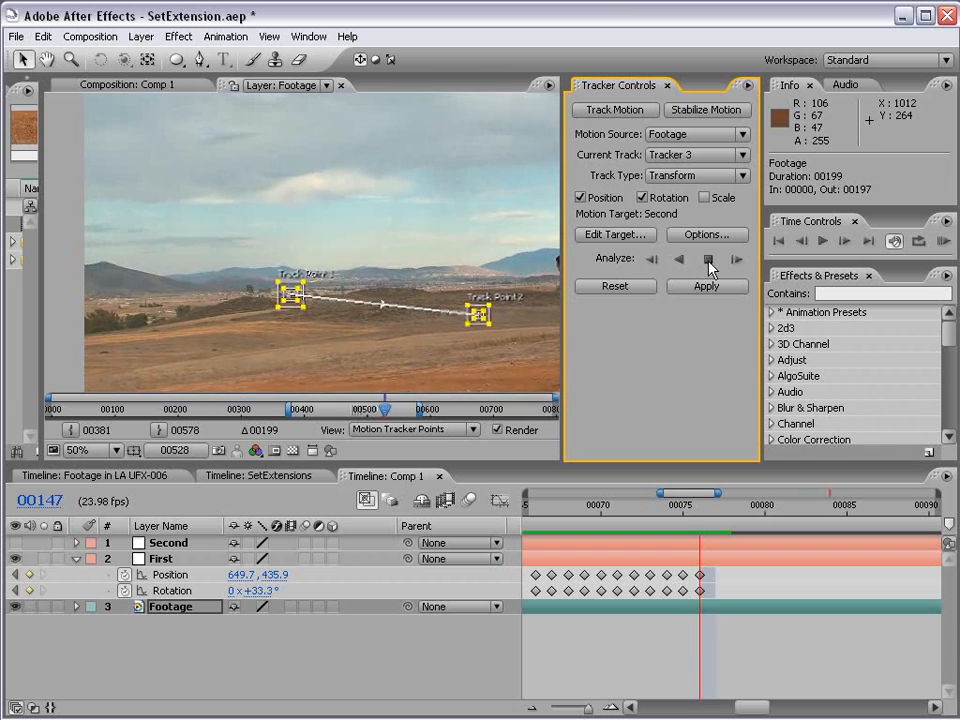
pyautogui.click(708, 262)
pyautogui.press('space')
pyautogui.moveTo(482, 340); pyautogui.dragTo(379, 260)
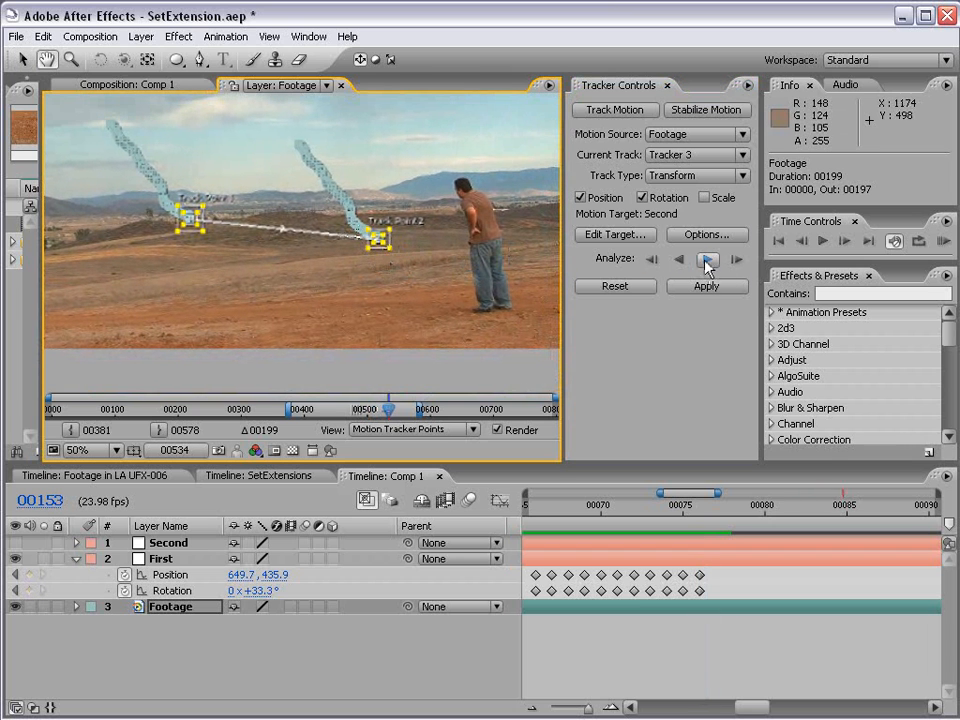
pyautogui.click(707, 260)
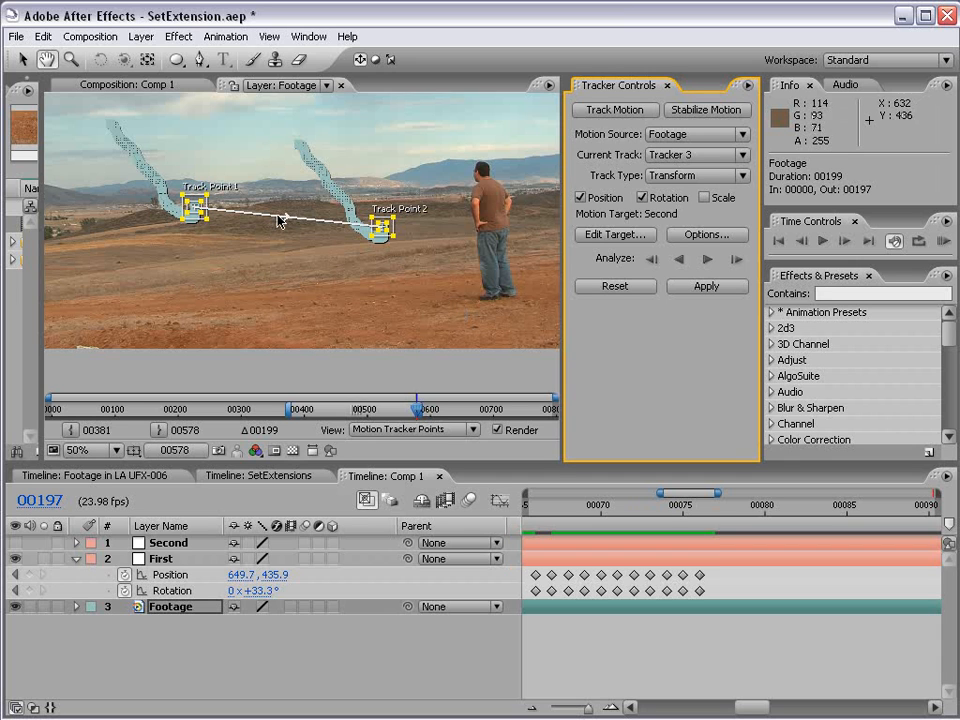
# Keep the Second null as the motion target and apply the track to it in X and Y
pyautogui.click(612, 234)
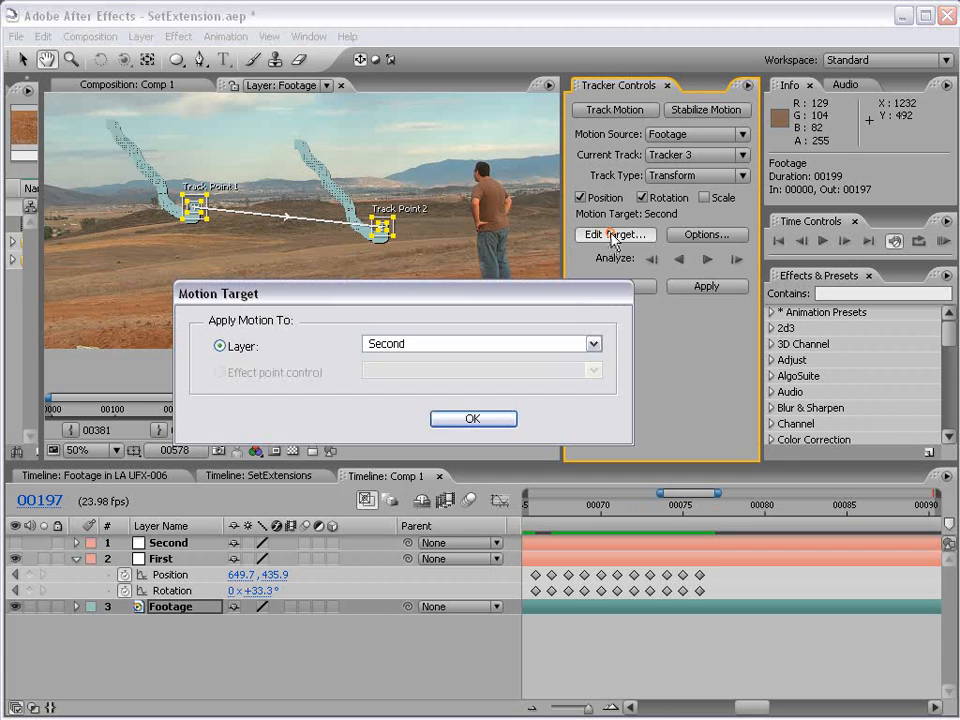
pyautogui.click(422, 343)
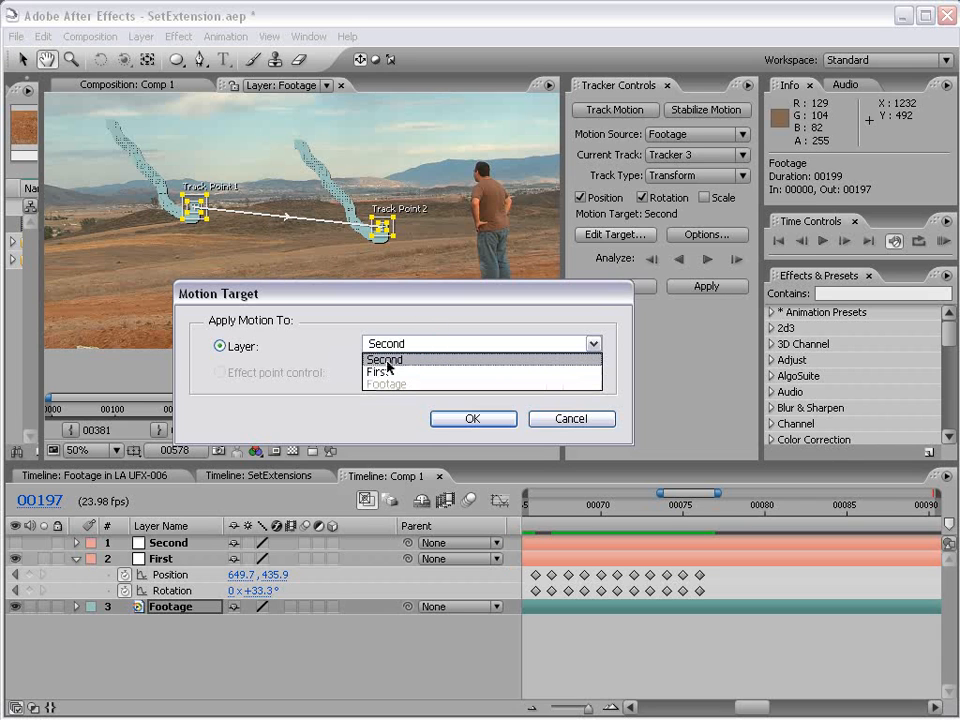
pyautogui.click(405, 360)
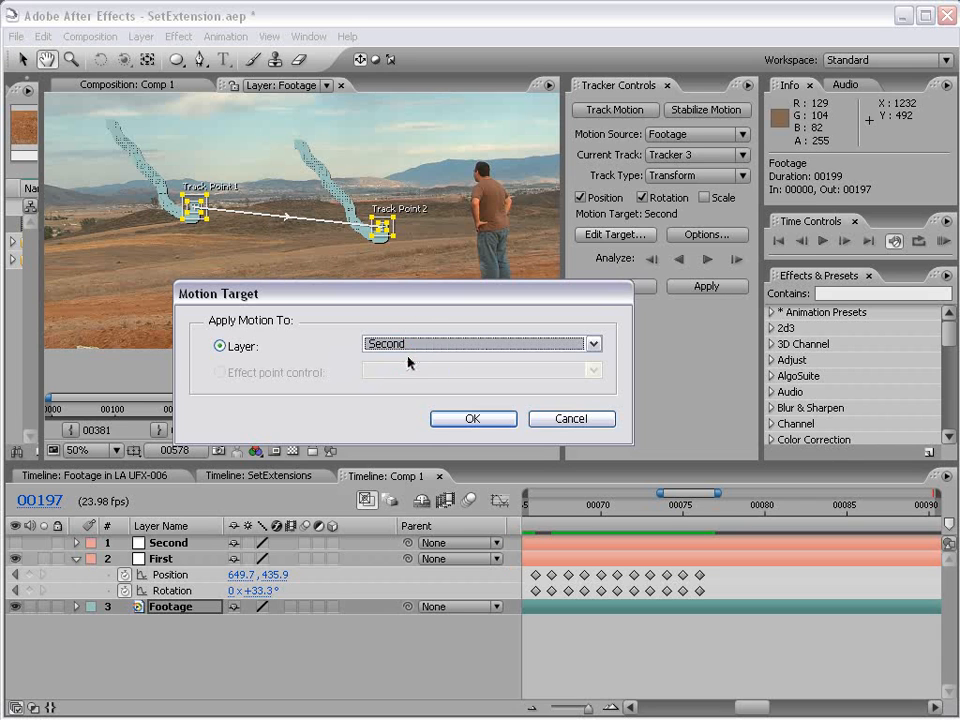
pyautogui.click(473, 420)
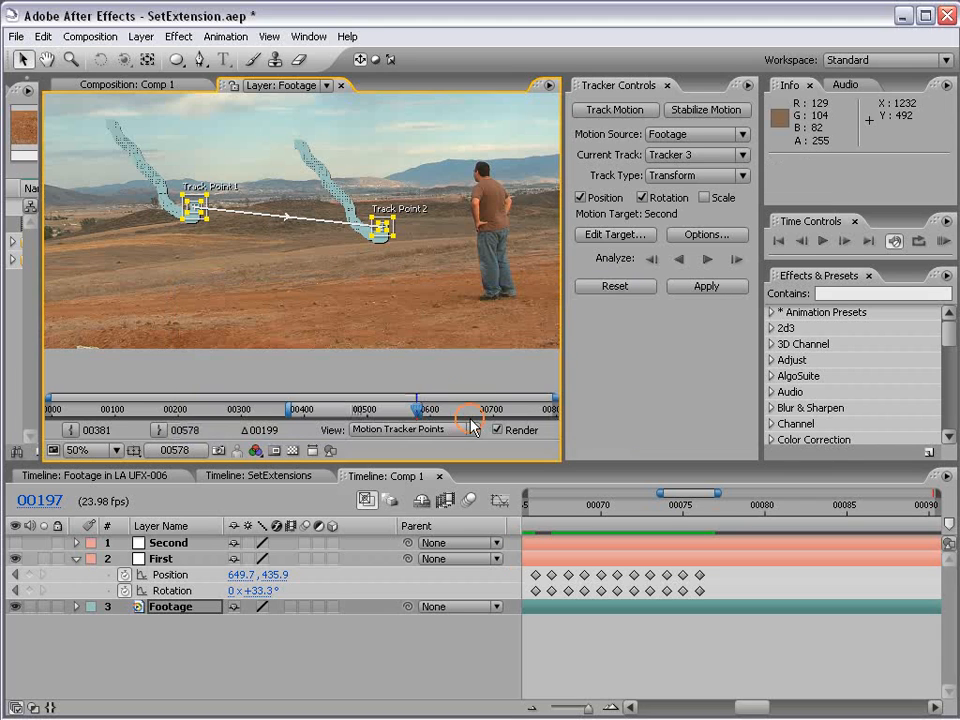
pyautogui.click(707, 289)
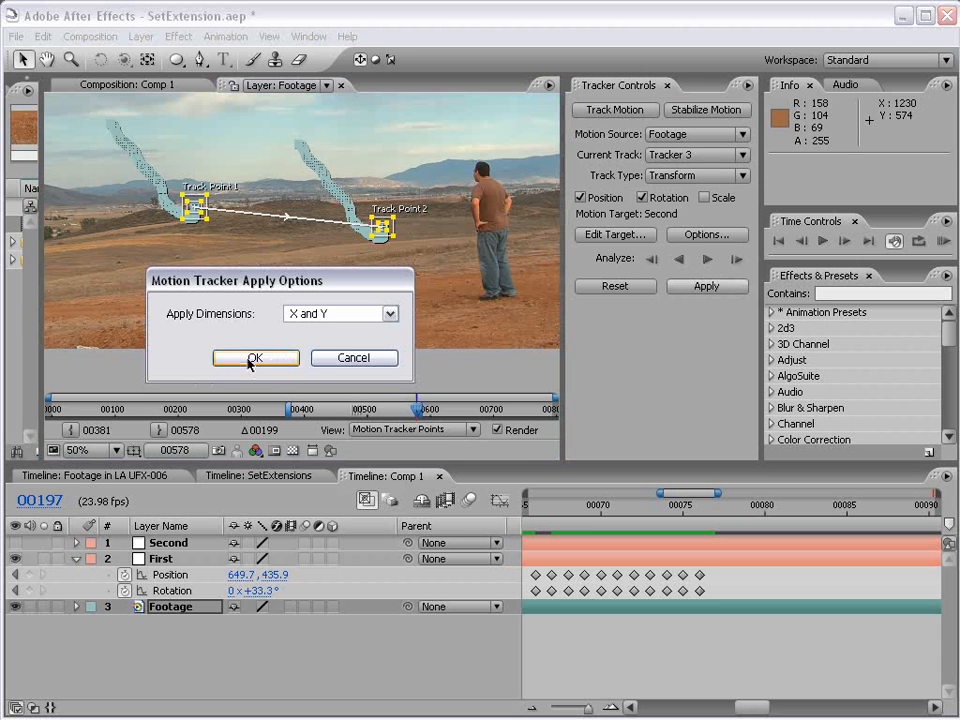
pyautogui.click(255, 359)
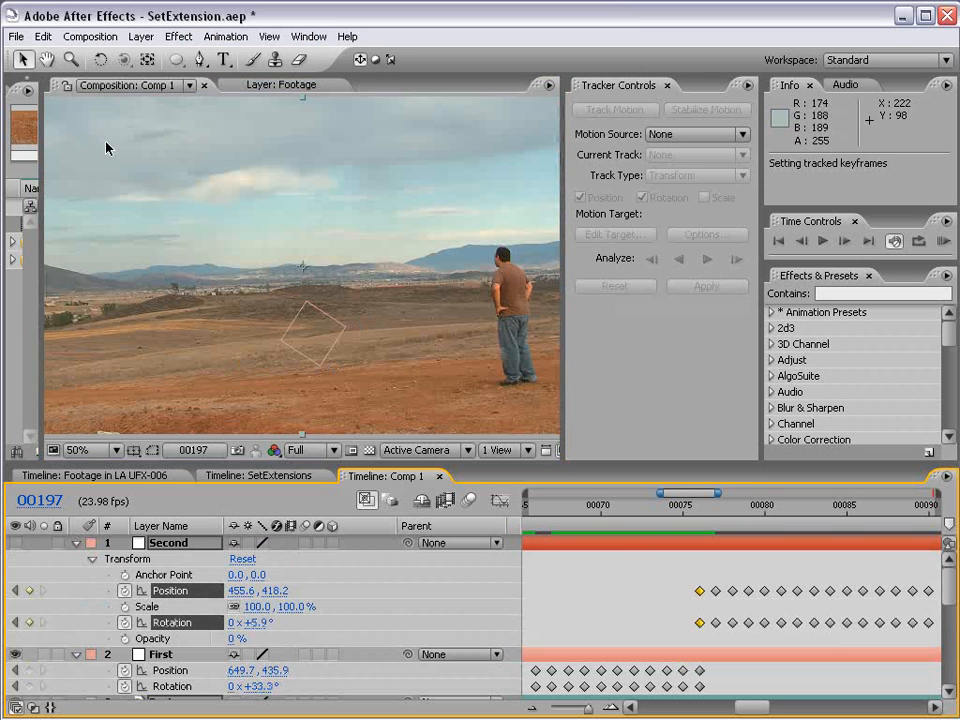
# Make the Second null visible, collapse the layers, and reveal only the keyframed properties of Second and First across the whole timeline
pyautogui.click(76, 543)
pyautogui.click(77, 559)
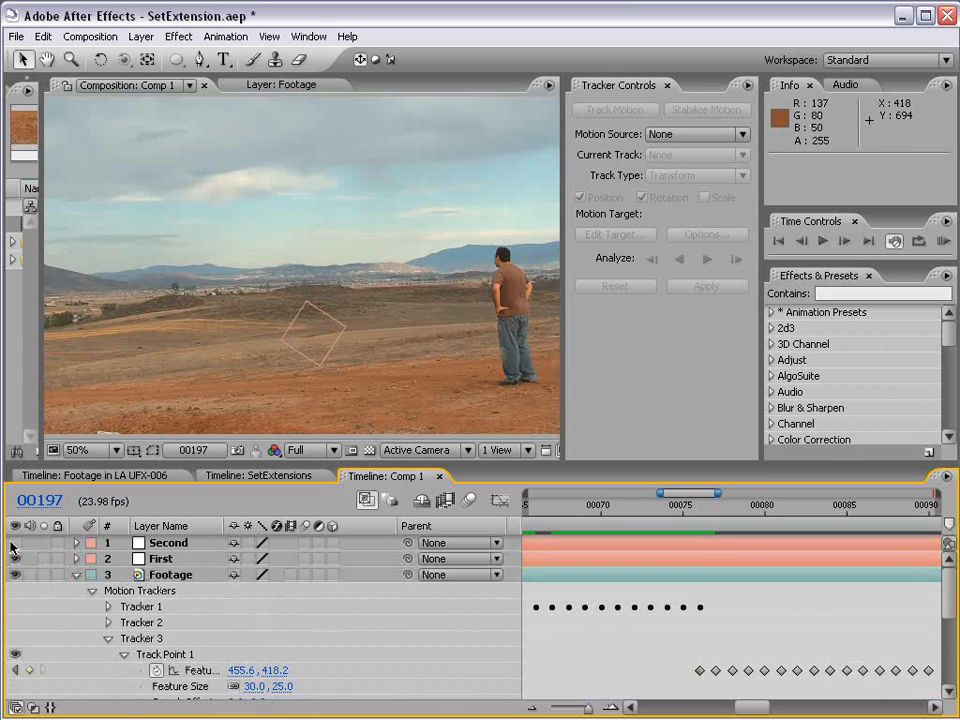
pyautogui.click(76, 575)
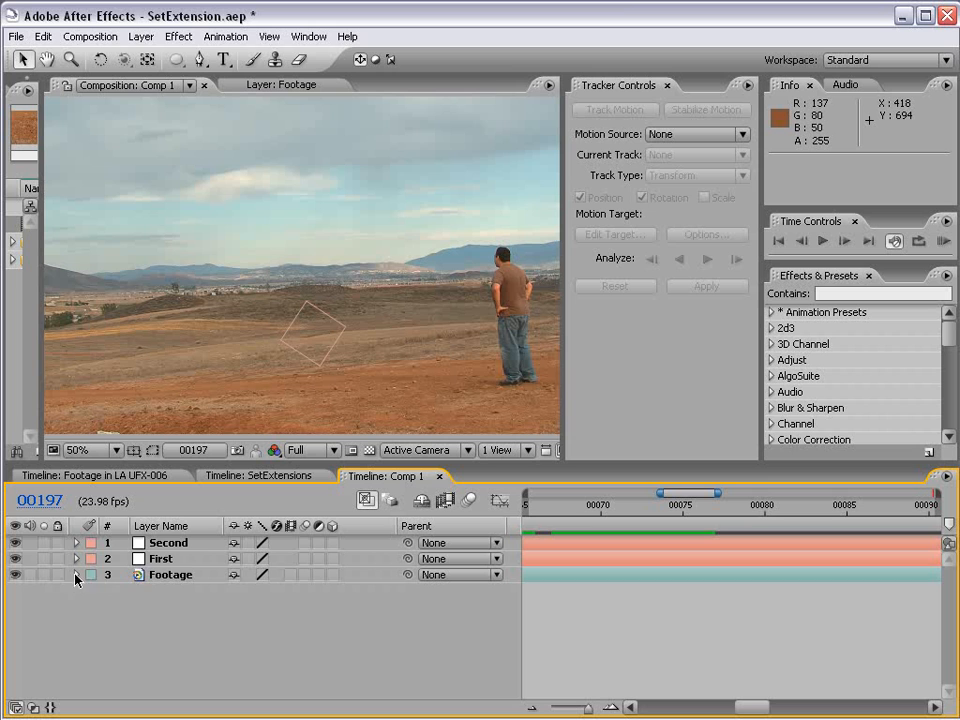
pyautogui.click(168, 544)
pyautogui.keyDown('shift'); pyautogui.click(160, 560); pyautogui.keyUp('shift')
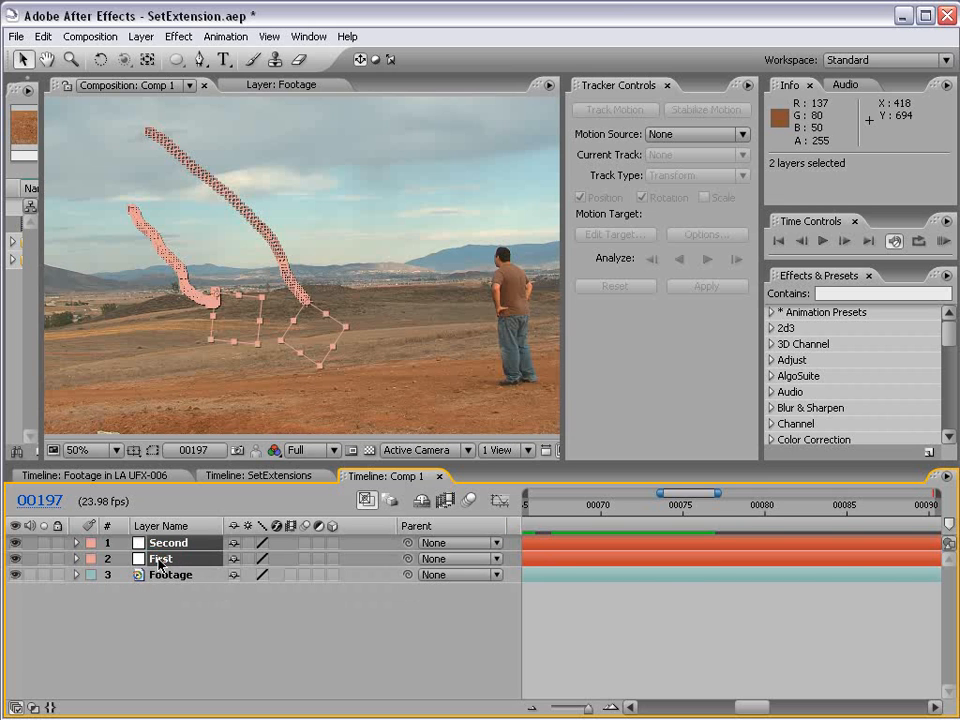
pyautogui.press('u')
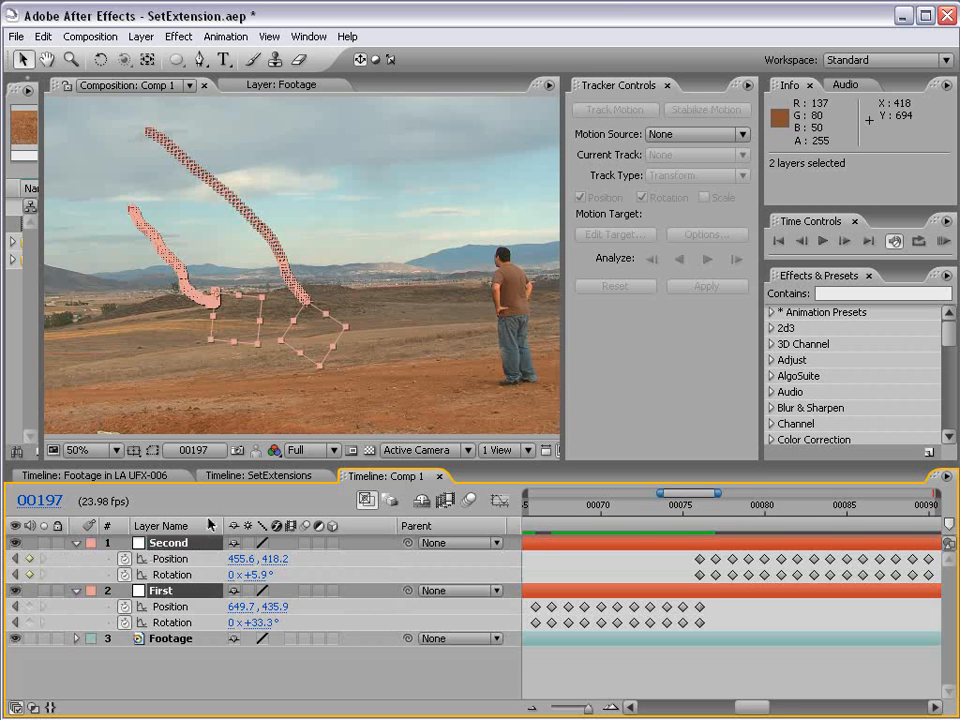
pyautogui.press('-')
pyautogui.press('-')
pyautogui.press('-')
pyautogui.click(595, 666)
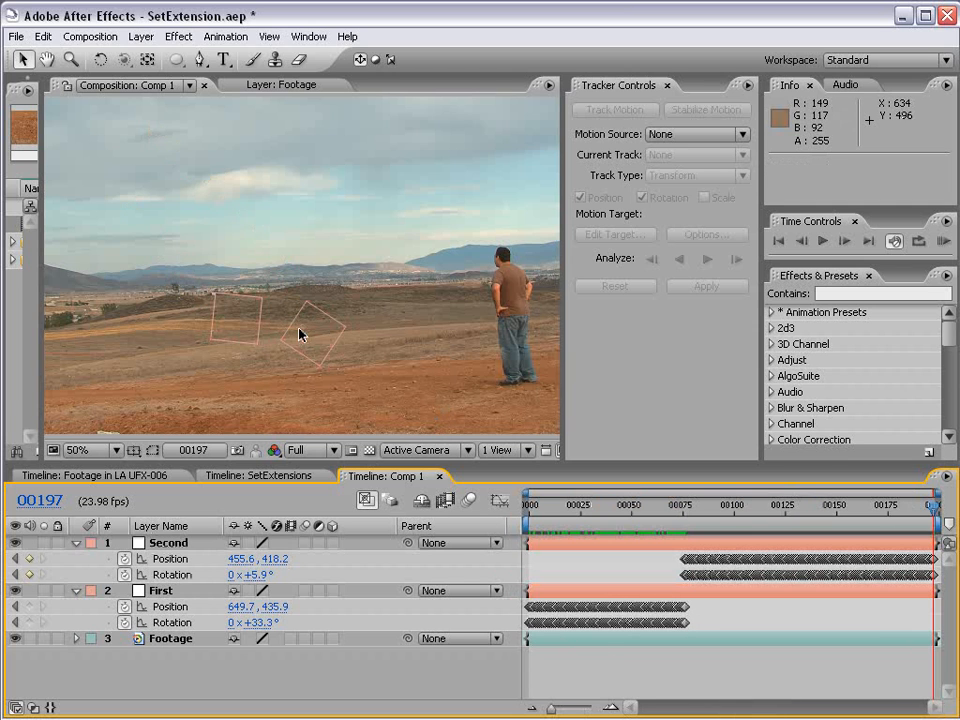
# Parent the First null to the Second null at frame 75
pyautogui.click(674, 512)
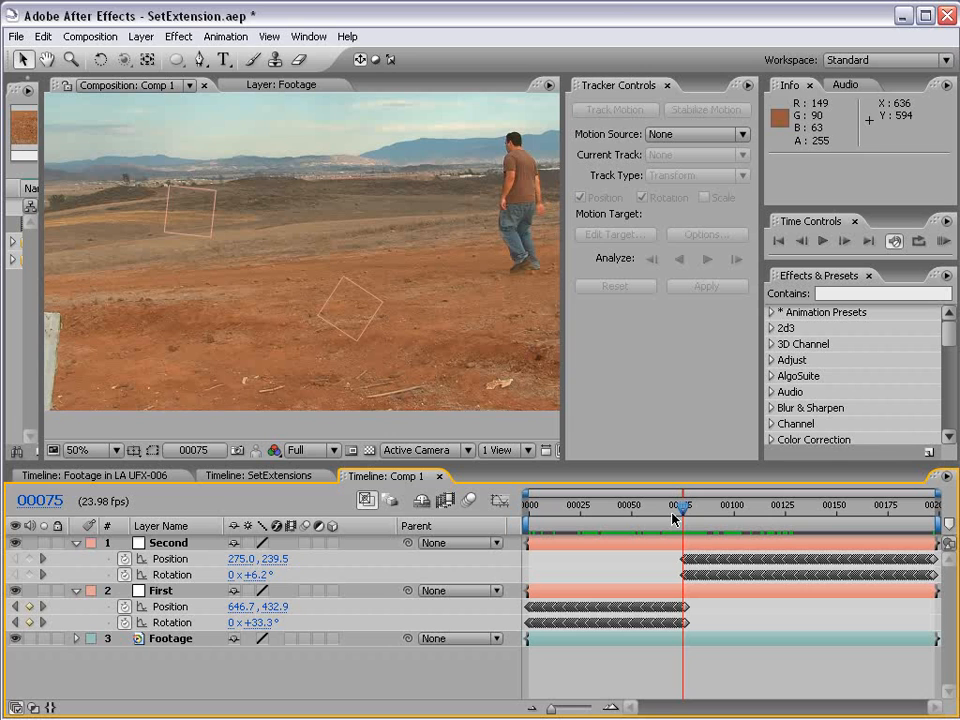
pyautogui.click(158, 593)
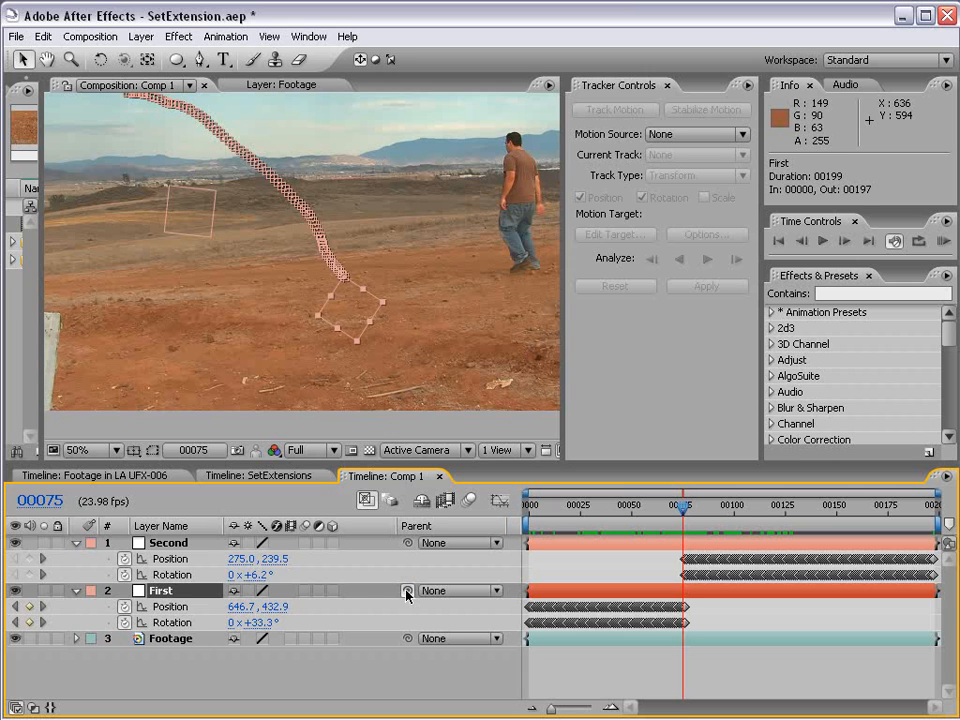
pyautogui.moveTo(406, 591); pyautogui.dragTo(180, 545)
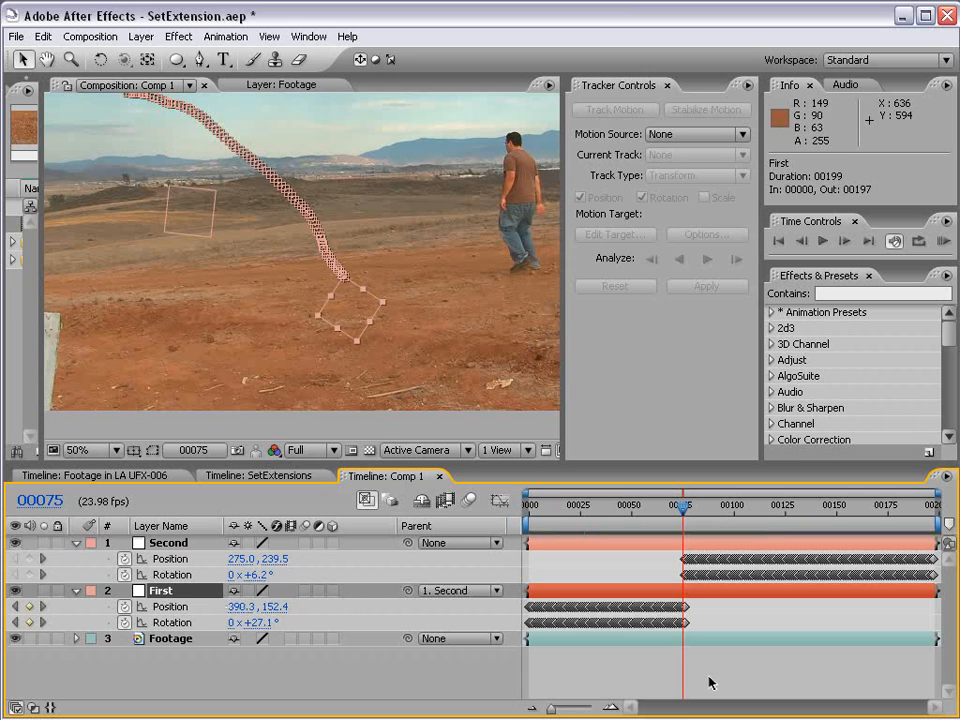
pyautogui.click(611, 686)
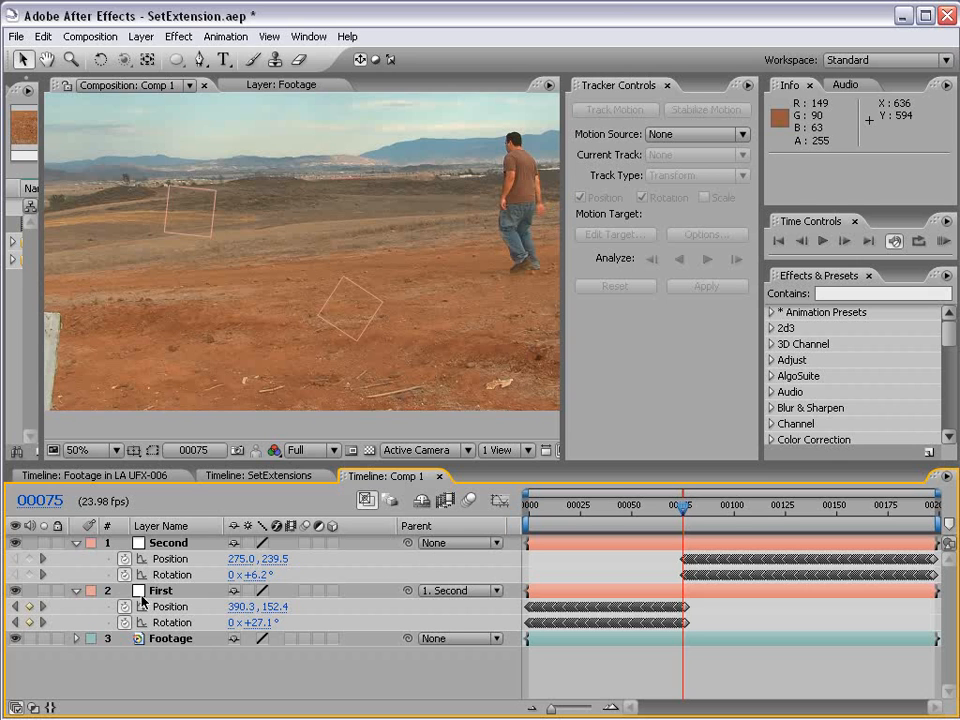
# Change the label color of the First null to Aqua
pyautogui.click(80, 594)
pyautogui.click(87, 593)
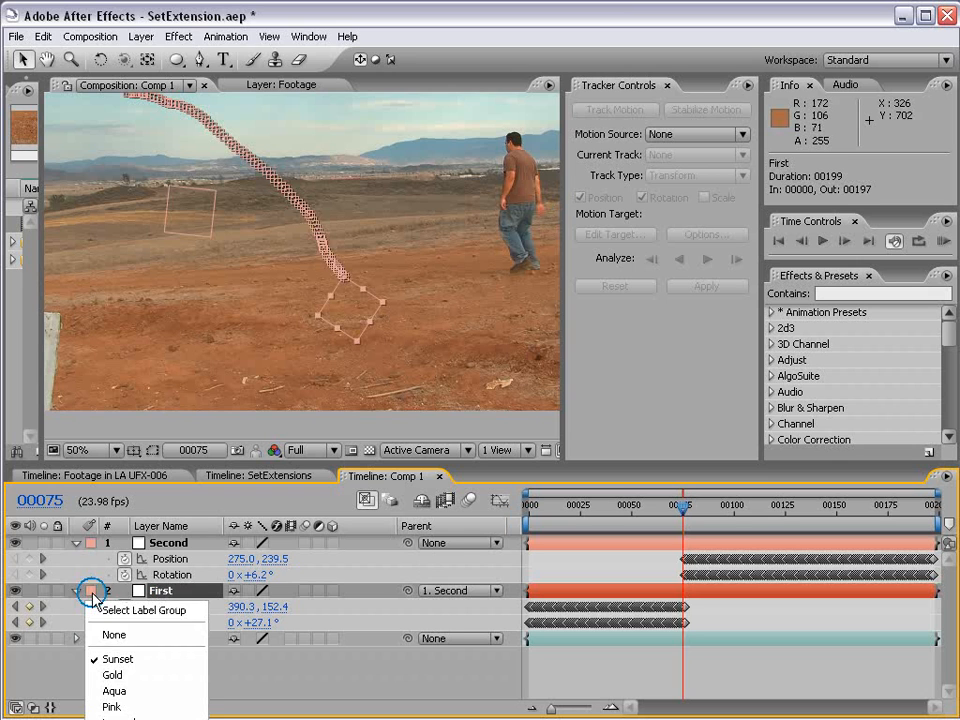
pyautogui.click(133, 694)
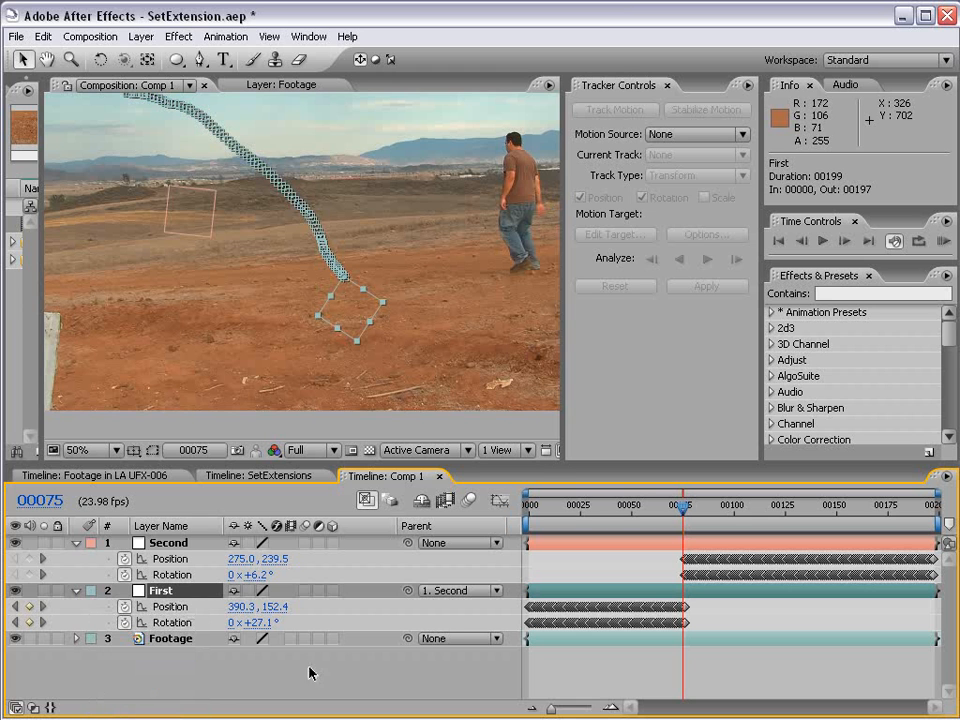
pyautogui.click(311, 671)
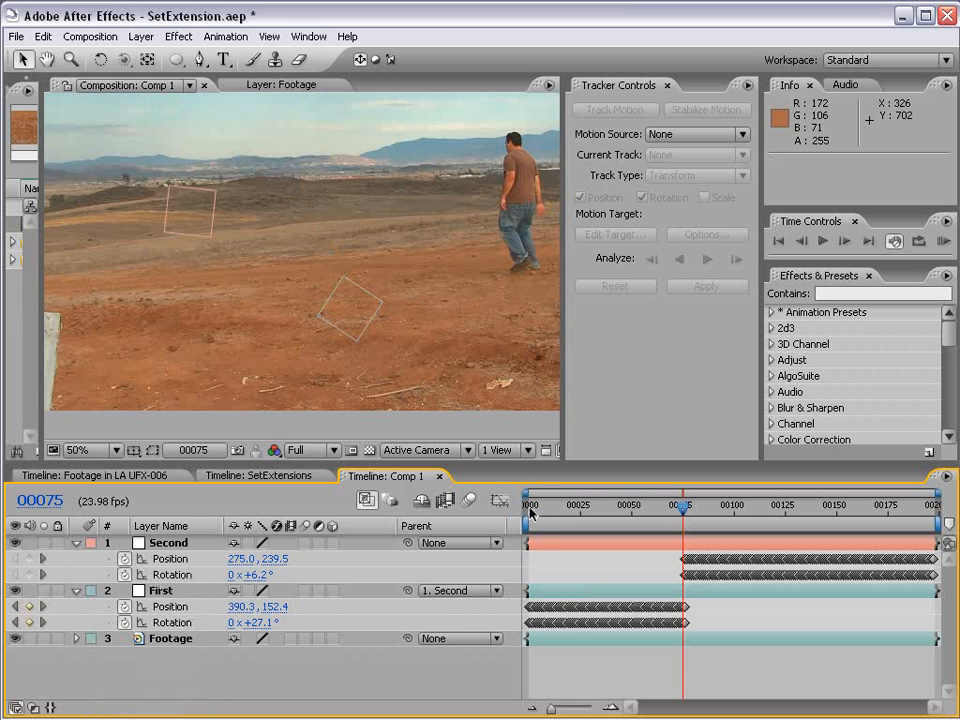
# Examine how the First and Second nulls move between frames 12 and 74 with the whole composition in view
pyautogui.moveTo(530, 512); pyautogui.dragTo(551, 512)
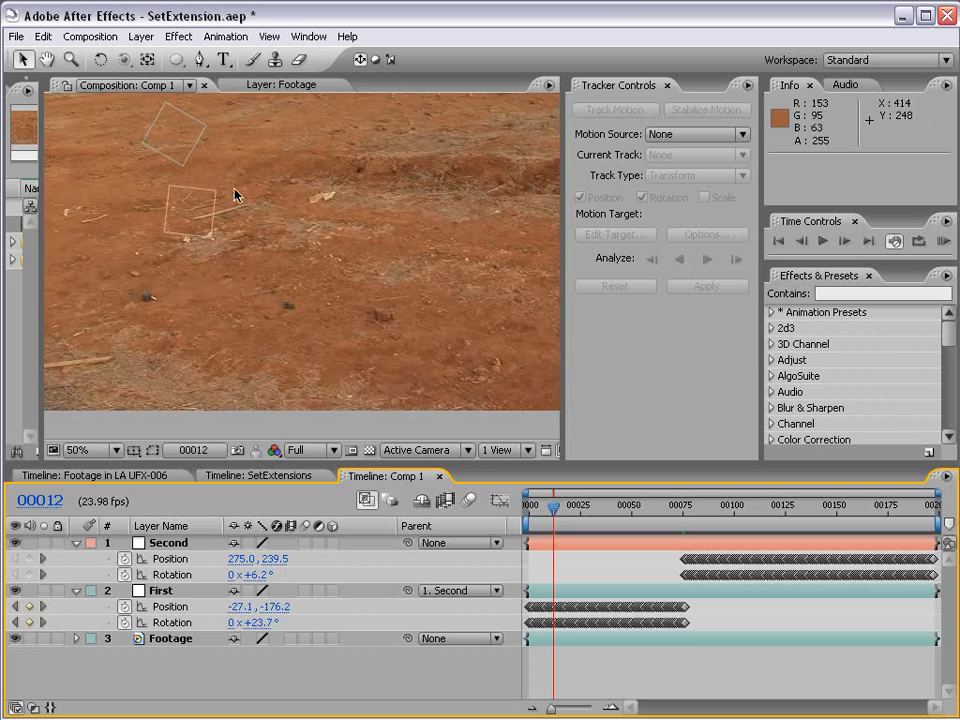
pyautogui.scroll(-1, 235, 195)
pyautogui.moveTo(229, 184); pyautogui.dragTo(229, 200)
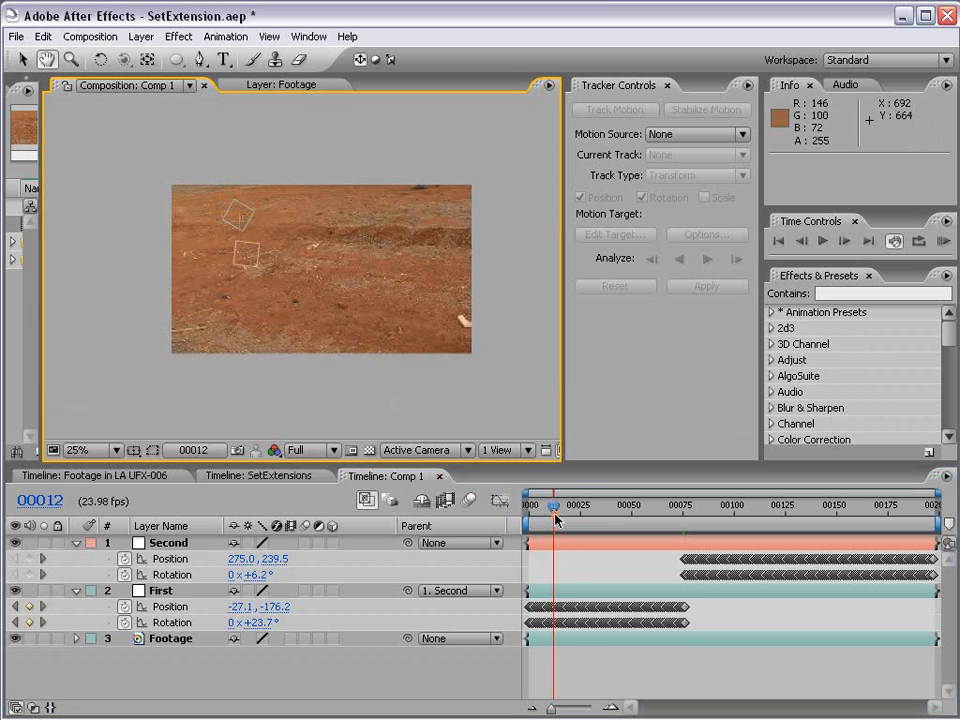
pyautogui.moveTo(556, 518); pyautogui.dragTo(681, 515)
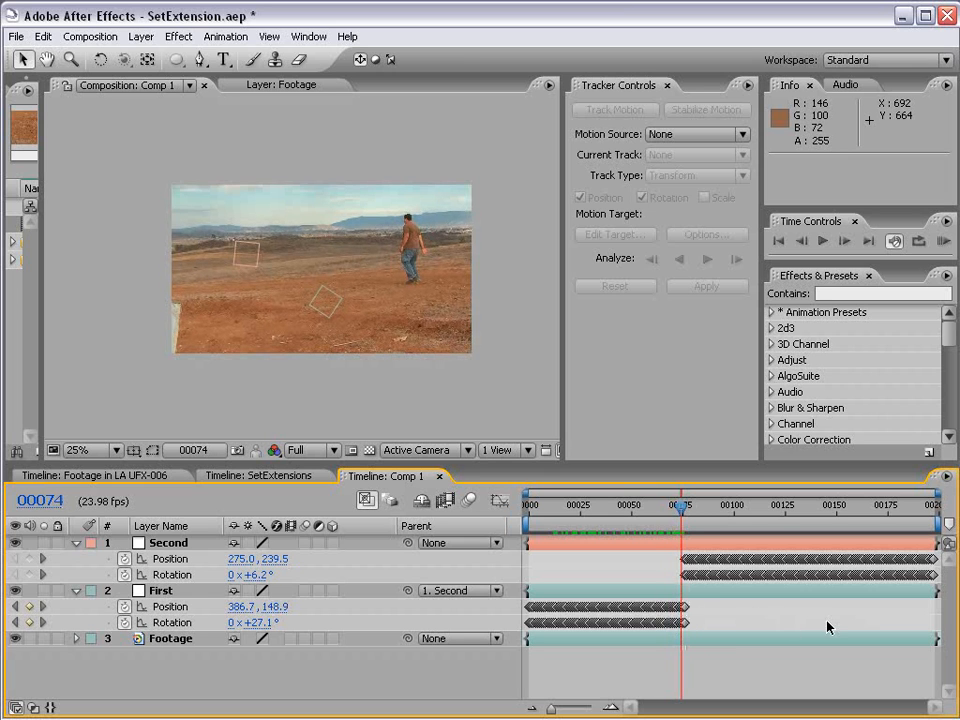
pyautogui.click(140, 543)
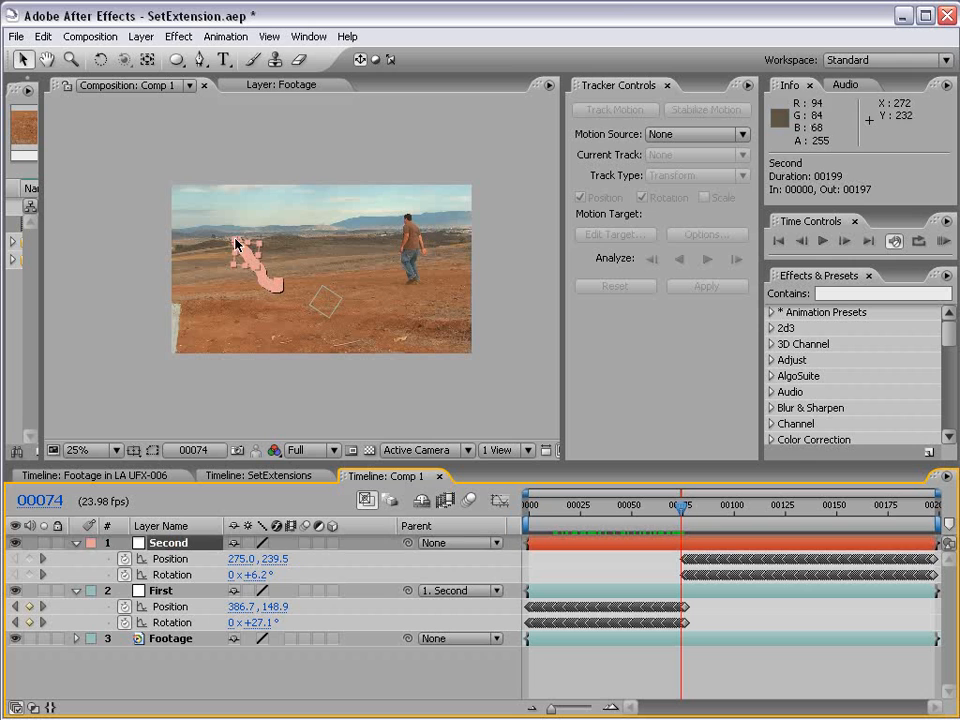
pyautogui.click(670, 620)
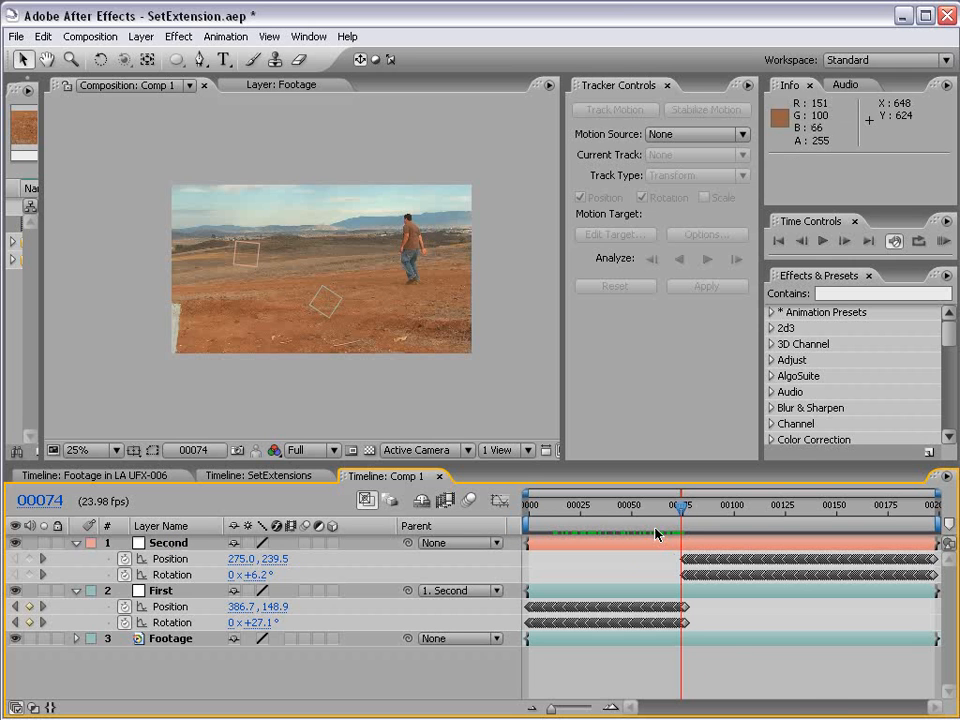
# Go to frame 76, where the two tracks meet, and link the First null to Second as its parent there
pyautogui.press('=')
pyautogui.press('=')
pyautogui.click(696, 507)
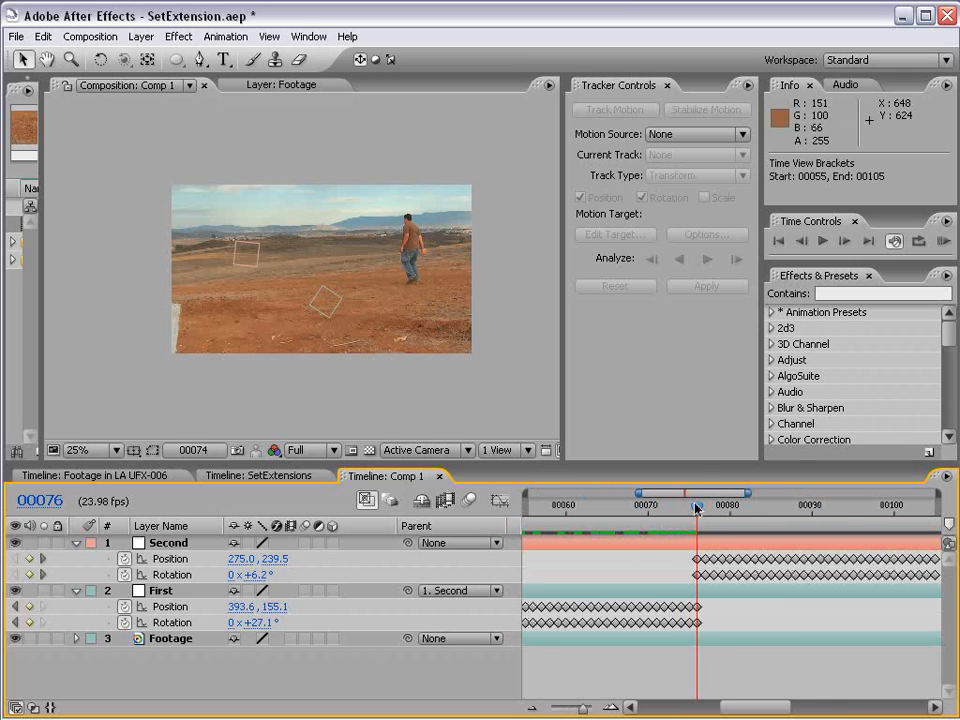
pyautogui.press('pageup')
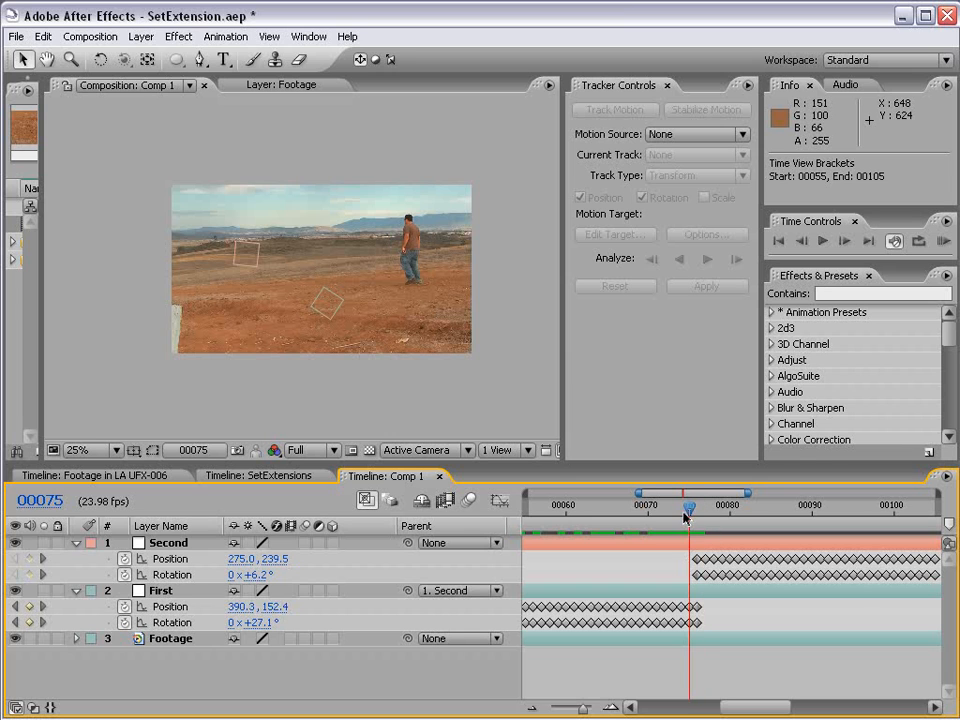
pyautogui.press('pagedown')
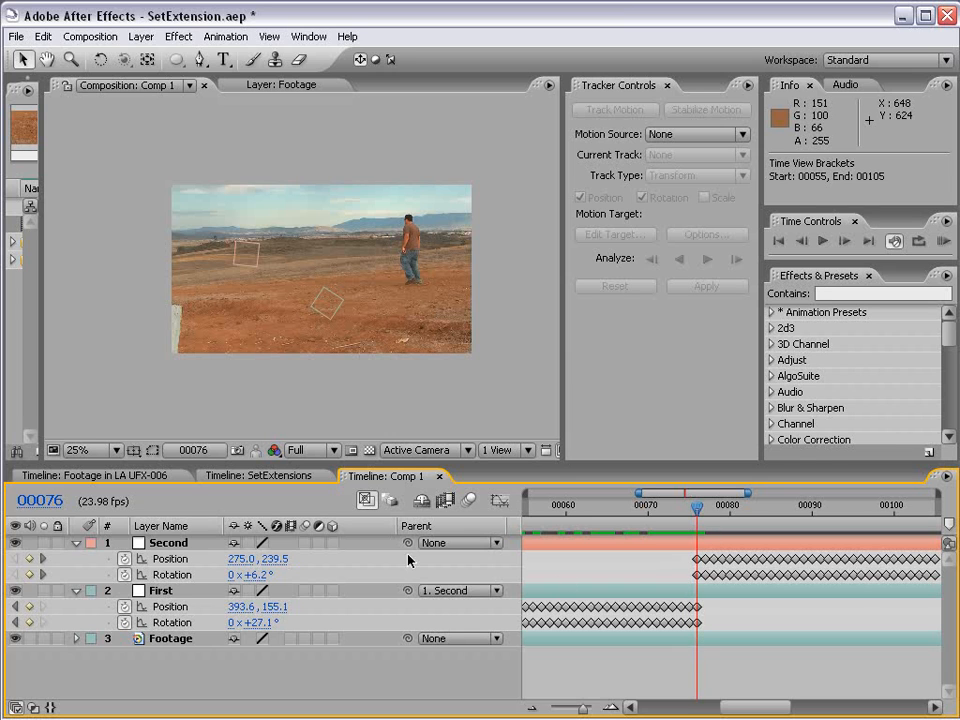
pyautogui.click(178, 546)
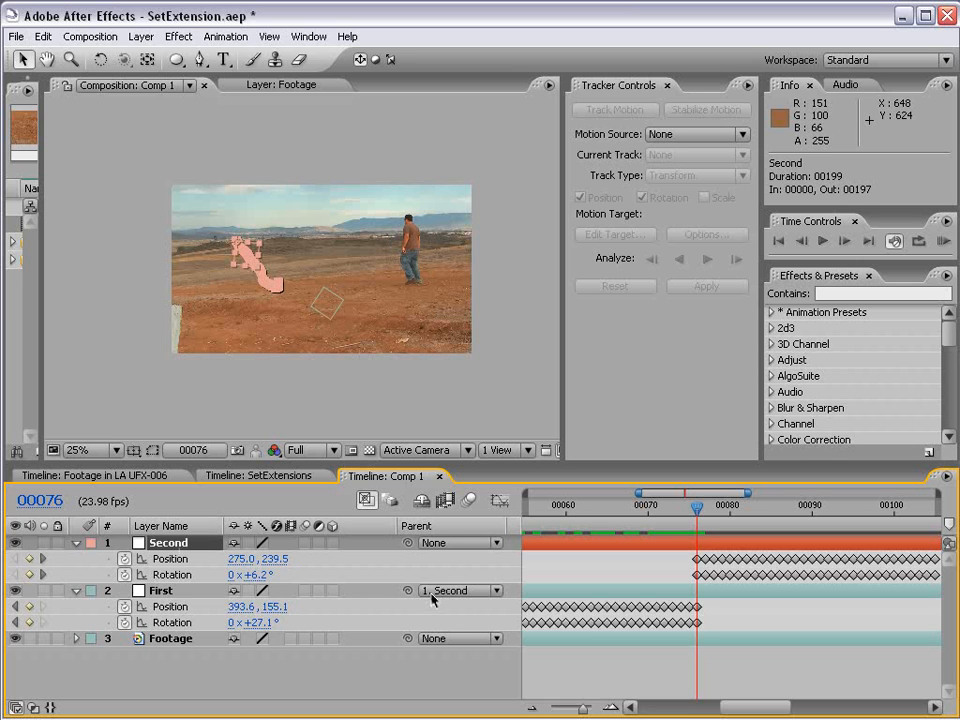
pyautogui.click(170, 591)
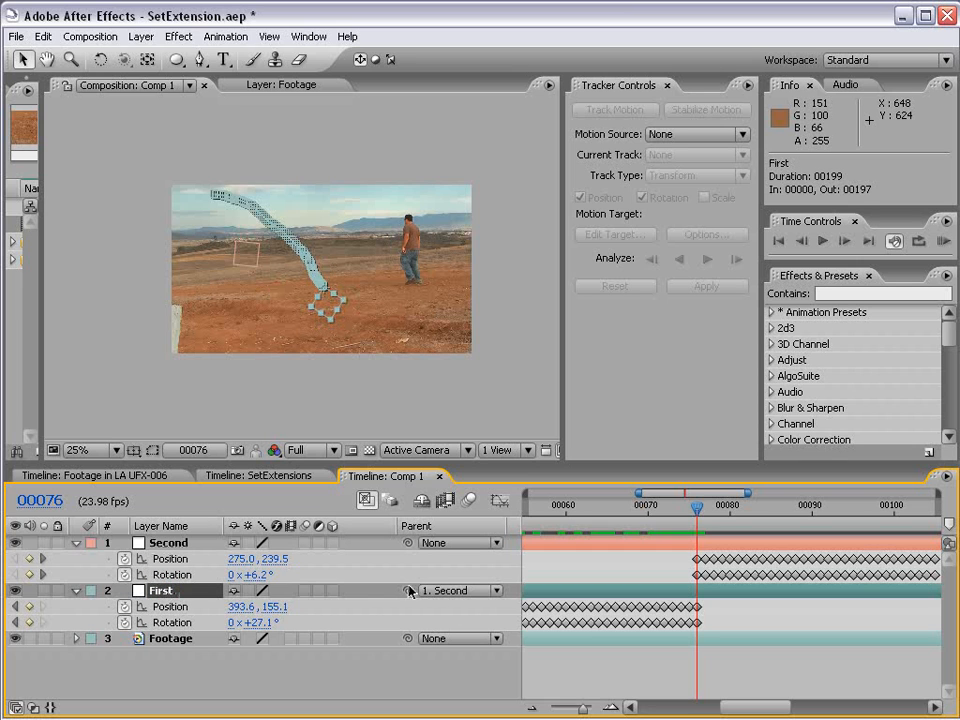
pyautogui.moveTo(409, 591); pyautogui.dragTo(185, 547)
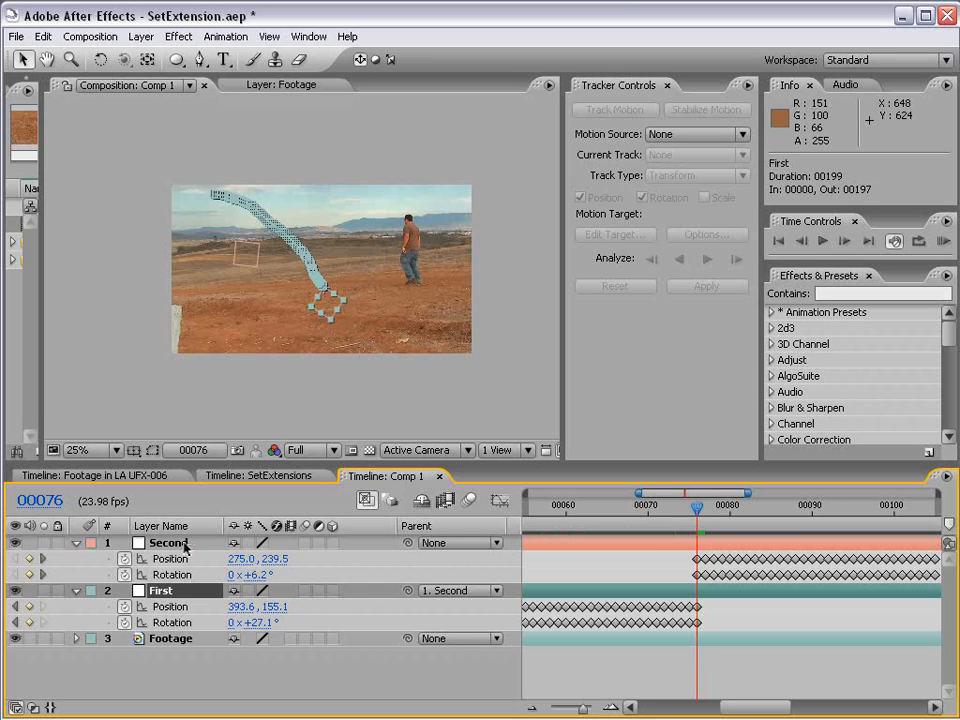
# Scrub through the shot to check the parented nulls, and hide the Second null and collapse its properties
pyautogui.moveTo(674, 518); pyautogui.dragTo(786, 514)
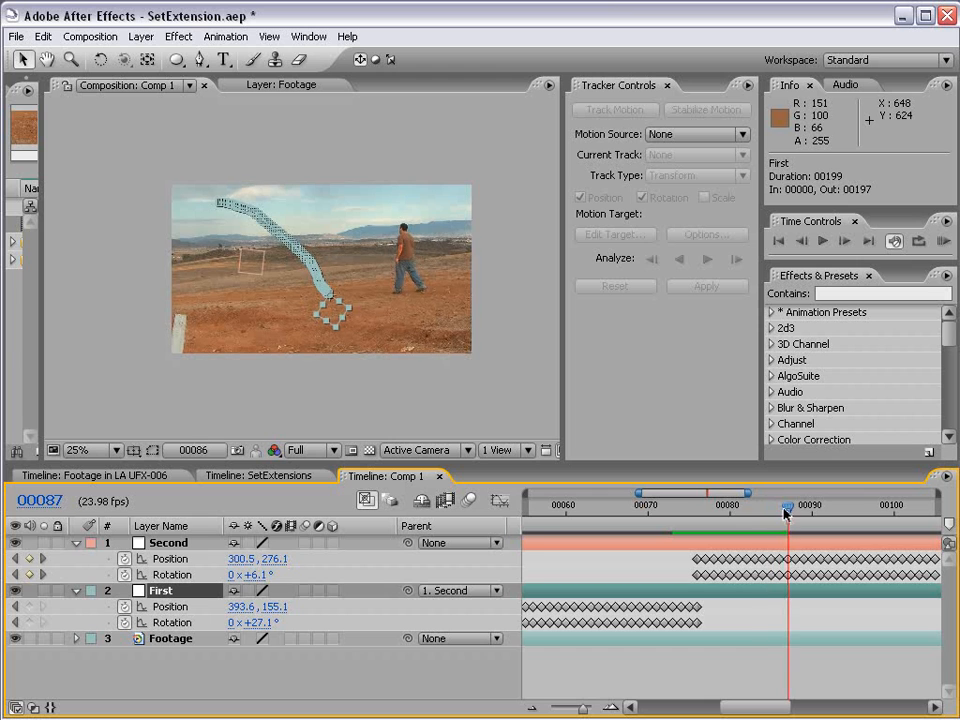
pyautogui.press('-')
pyautogui.press('-')
pyautogui.press('-')
pyautogui.moveTo(707, 508); pyautogui.dragTo(588, 512)
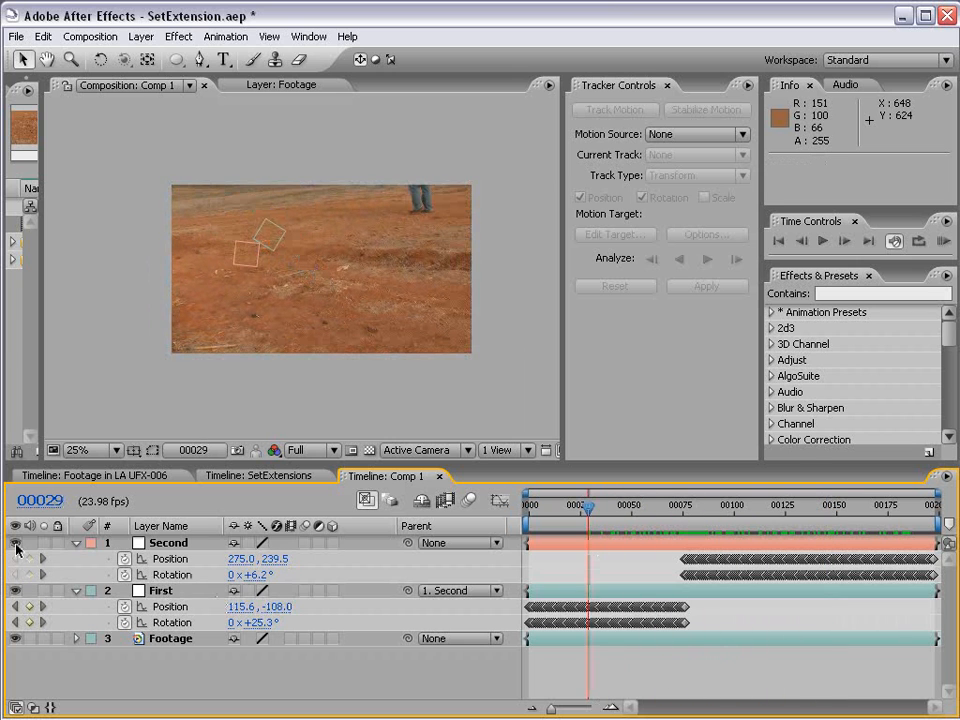
pyautogui.click(15, 543)
pyautogui.click(76, 542)
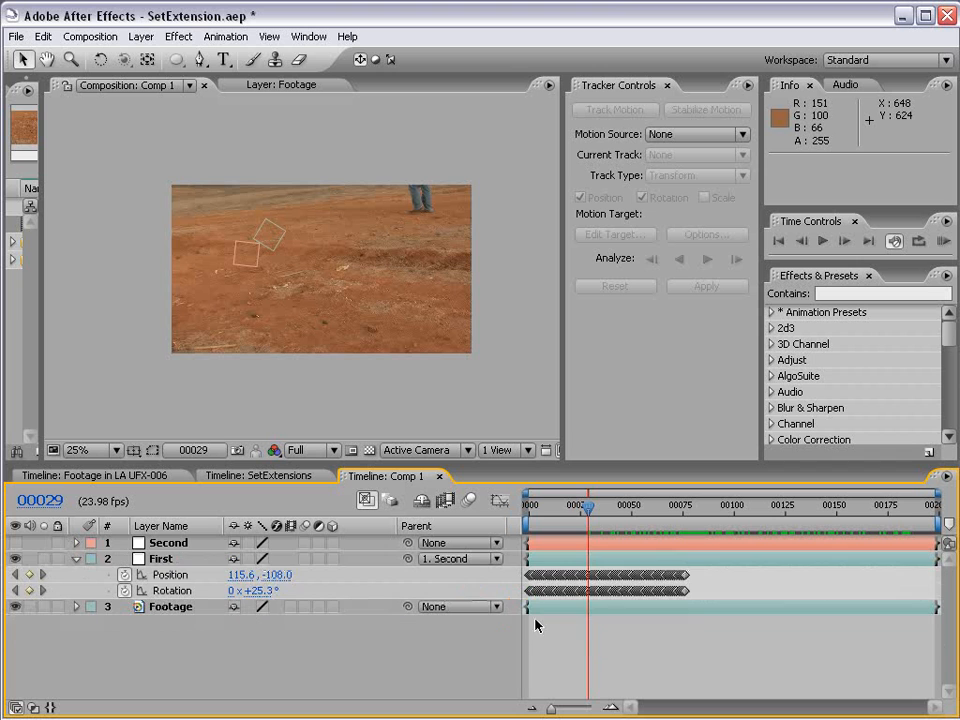
# Scrub through the shot around frames 29 to 173 to check the First null's motion at closer zoom, stopping at frame 73
pyautogui.moveTo(538, 502); pyautogui.dragTo(878, 525)
pyautogui.scroll(1, 456, 341)
pyautogui.press('h')
pyautogui.moveTo(378, 356); pyautogui.dragTo(363, 298)
pyautogui.moveTo(878, 512); pyautogui.dragTo(679, 513)
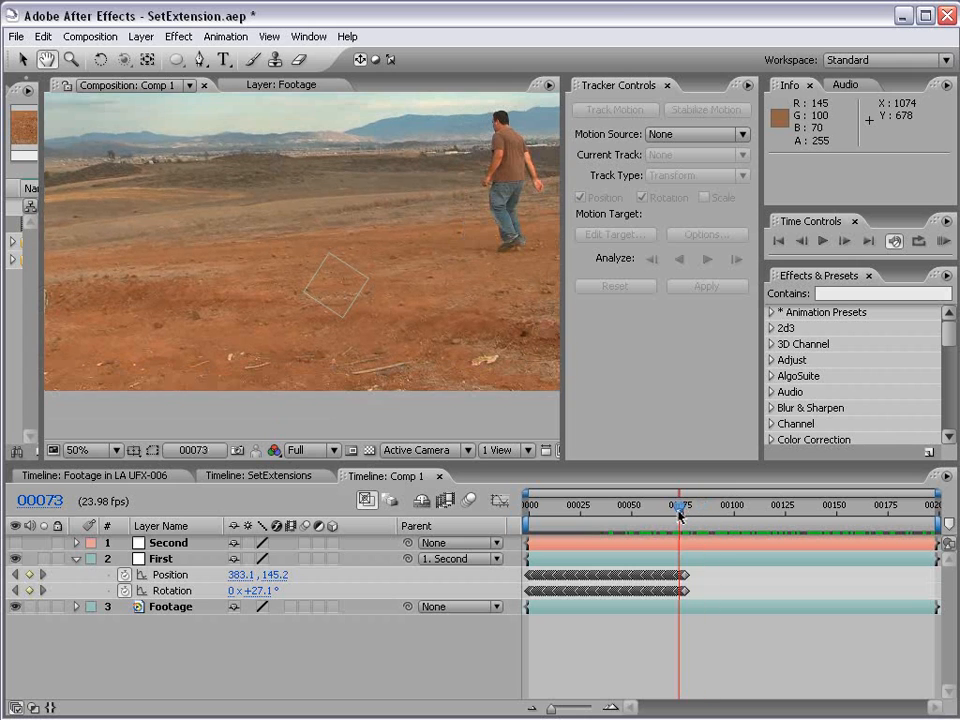
pyautogui.press('v')
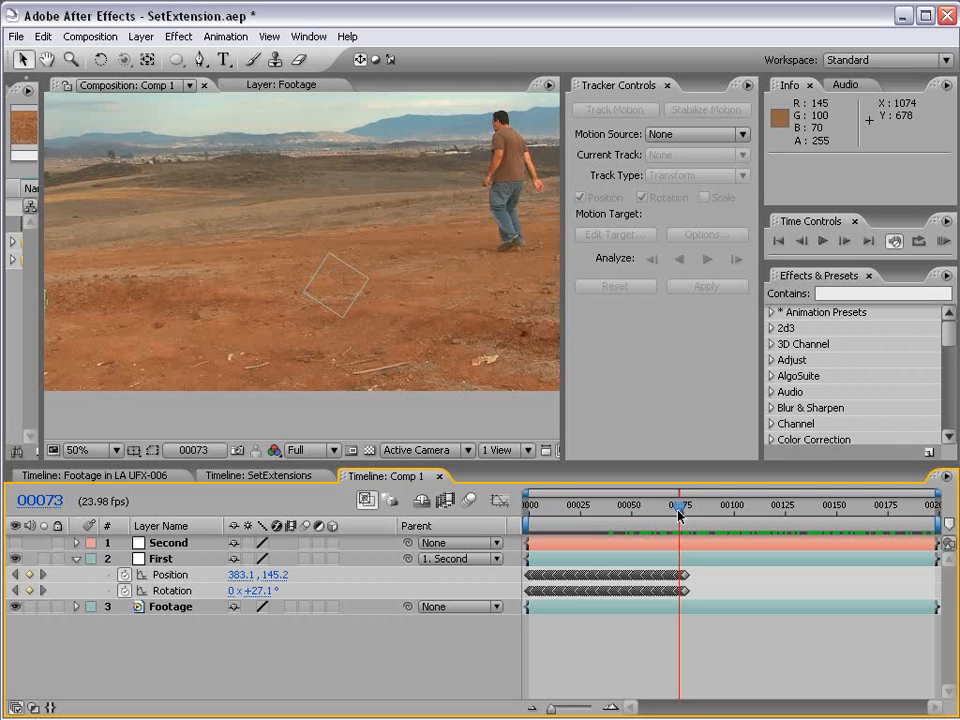
# Collapse the First null's properties, save the project, and widen the Project panel
pyautogui.click(76, 559)
pyautogui.hotkey('ctrl', 's')
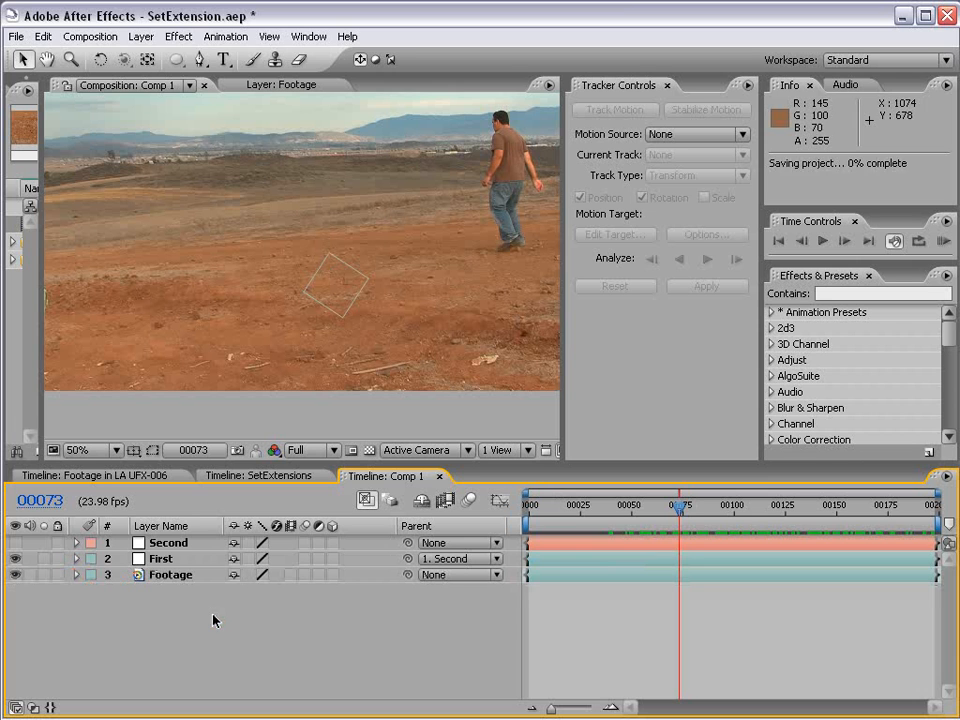
pyautogui.moveTo(39, 262); pyautogui.dragTo(106, 262)
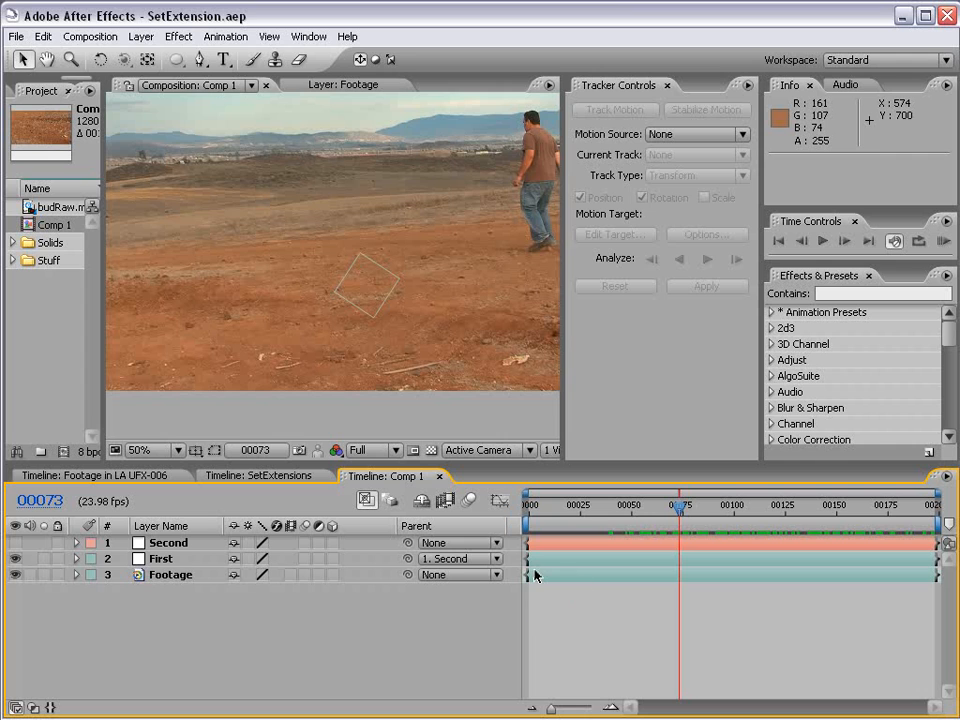
pyautogui.press('h')
pyautogui.moveTo(340, 229); pyautogui.dragTo(362, 279)
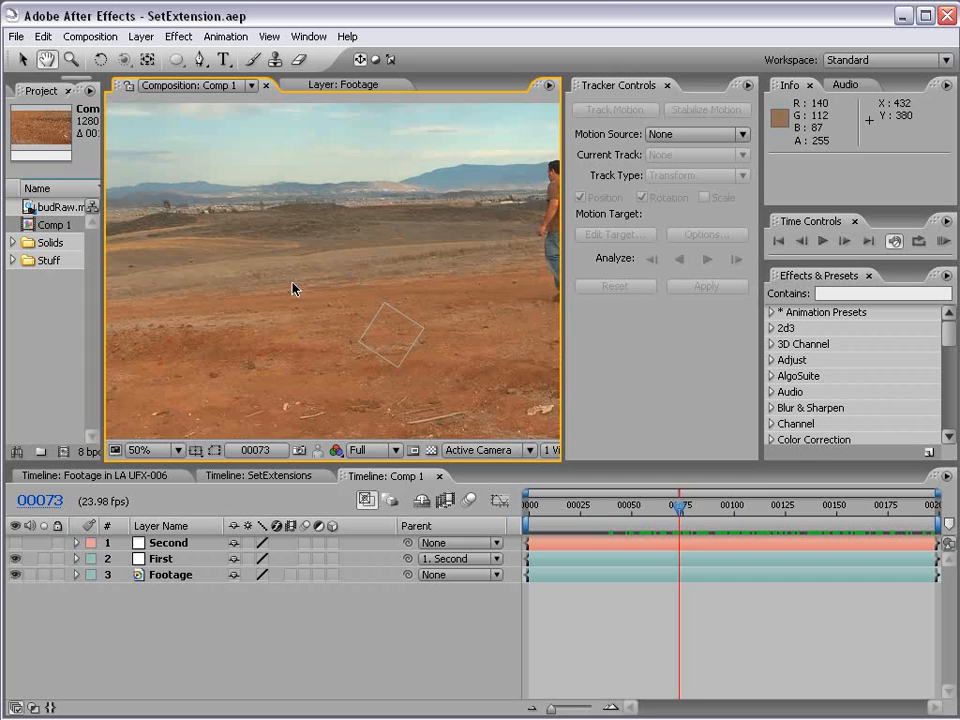
# Go to frame 173 and enlarge the composition view to show the standing man and landscape at 50%
pyautogui.press(',')
pyautogui.moveTo(683, 515); pyautogui.dragTo(882, 515)
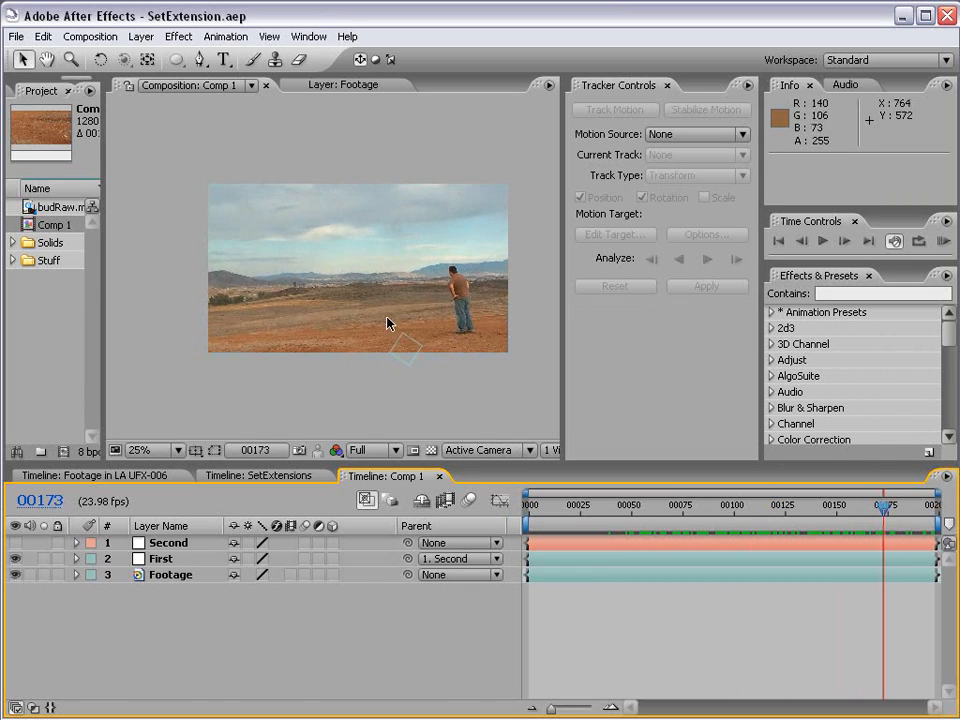
pyautogui.press('.')
pyautogui.press('`')
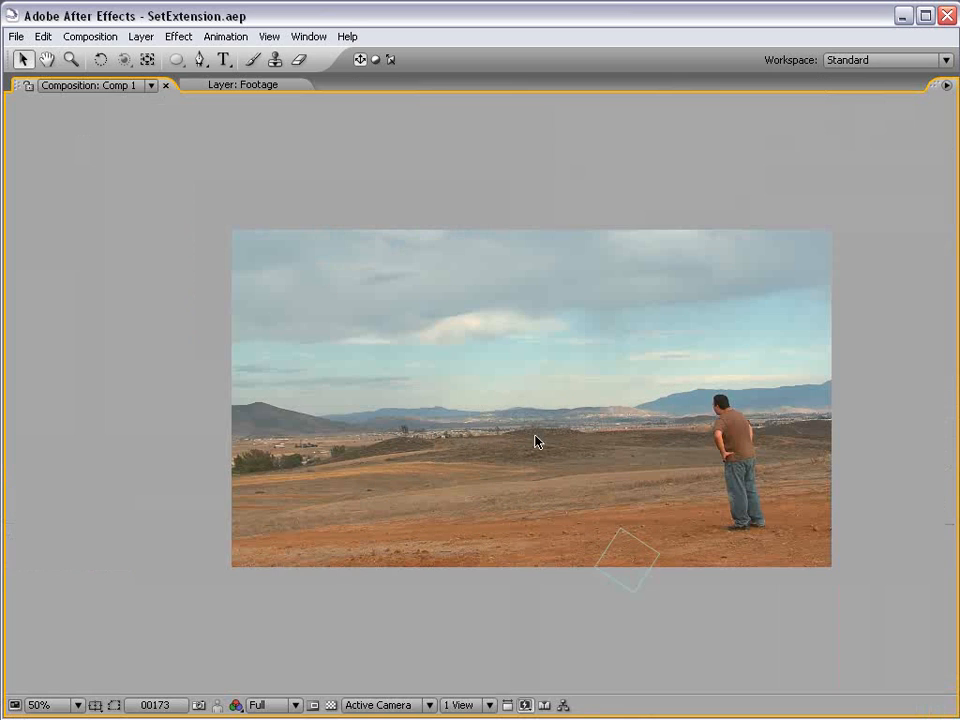
pyautogui.press('`')
pyautogui.click(664, 96)
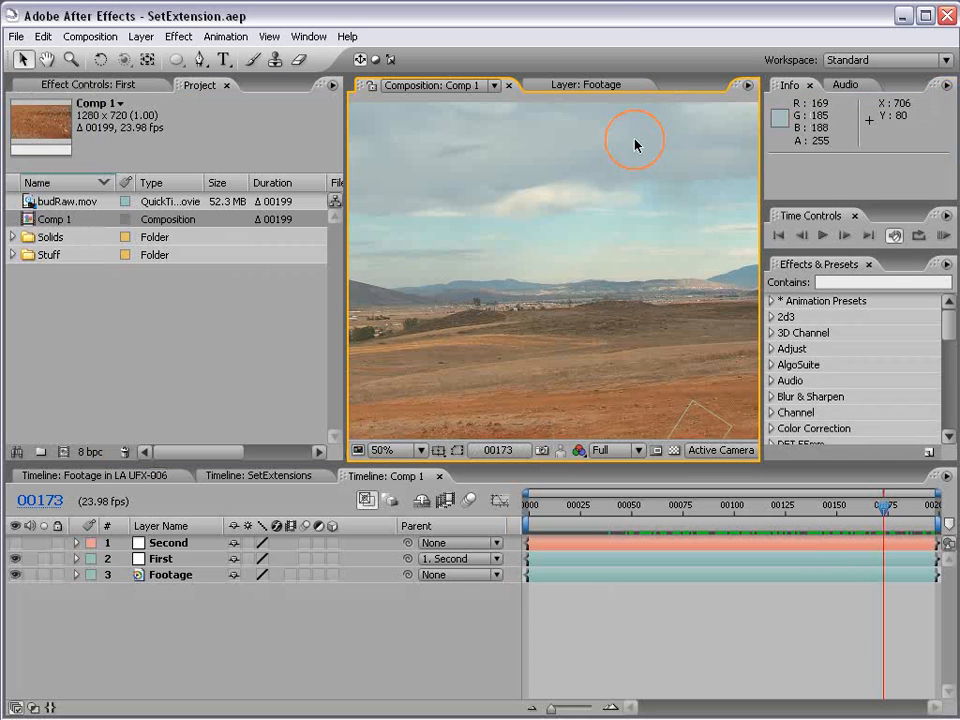
pyautogui.moveTo(346, 283); pyautogui.dragTo(160, 280)
pyautogui.press(',')
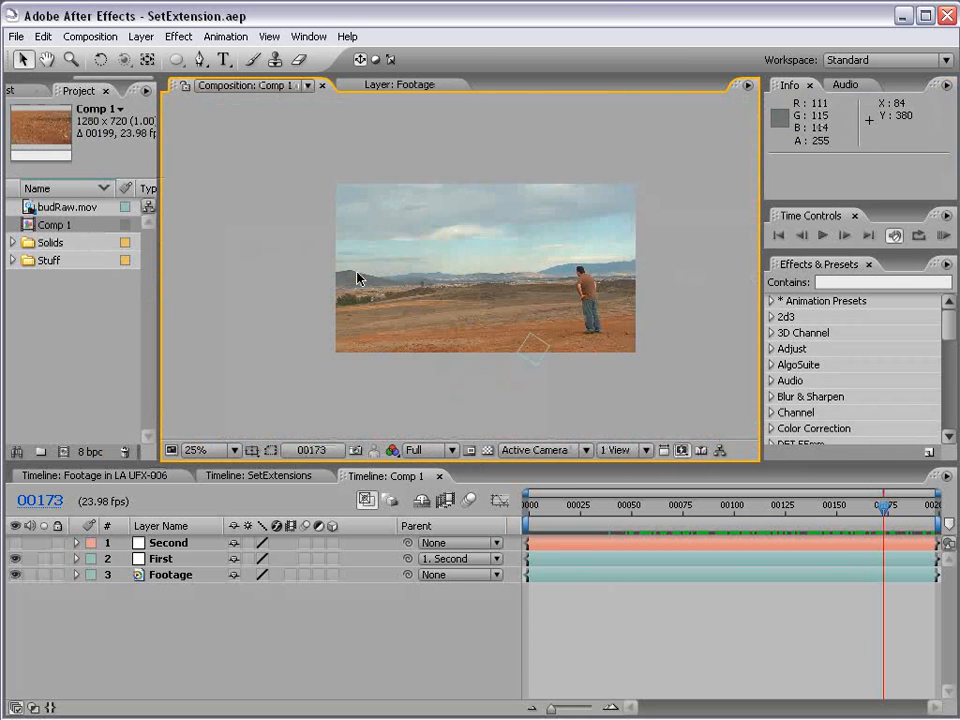
pyautogui.moveTo(470, 298); pyautogui.dragTo(393, 304)
pyautogui.press('.')
pyautogui.moveTo(478, 300); pyautogui.dragTo(499, 285)
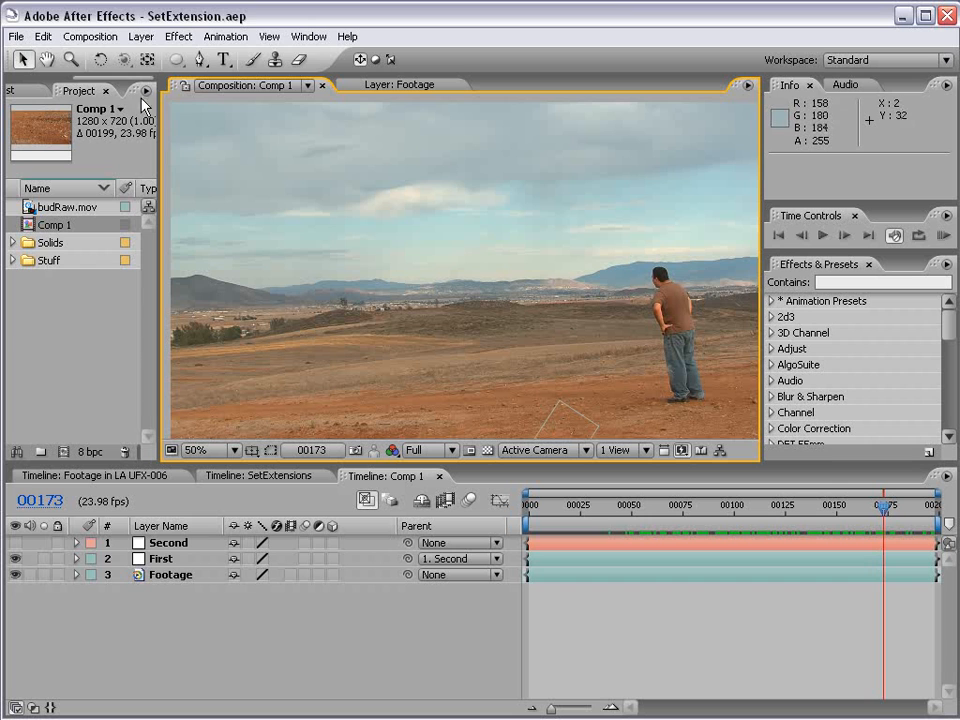
# Add the current frame of Comp 1 to the render queue as a still image file
pyautogui.click(101, 39)
pyautogui.moveTo(137, 225)
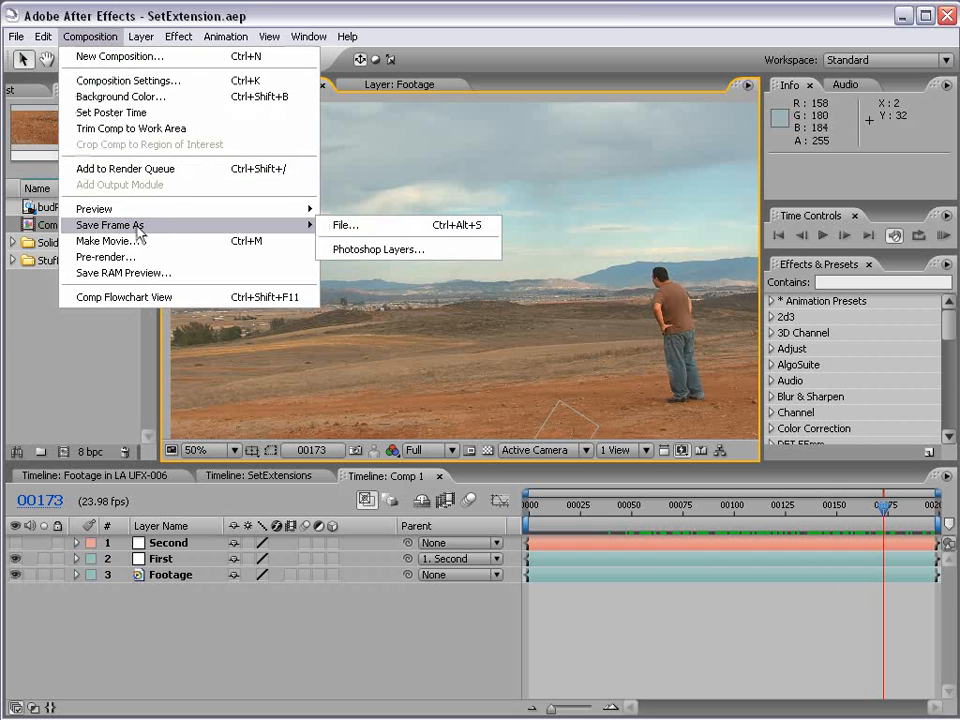
pyautogui.click(358, 224)
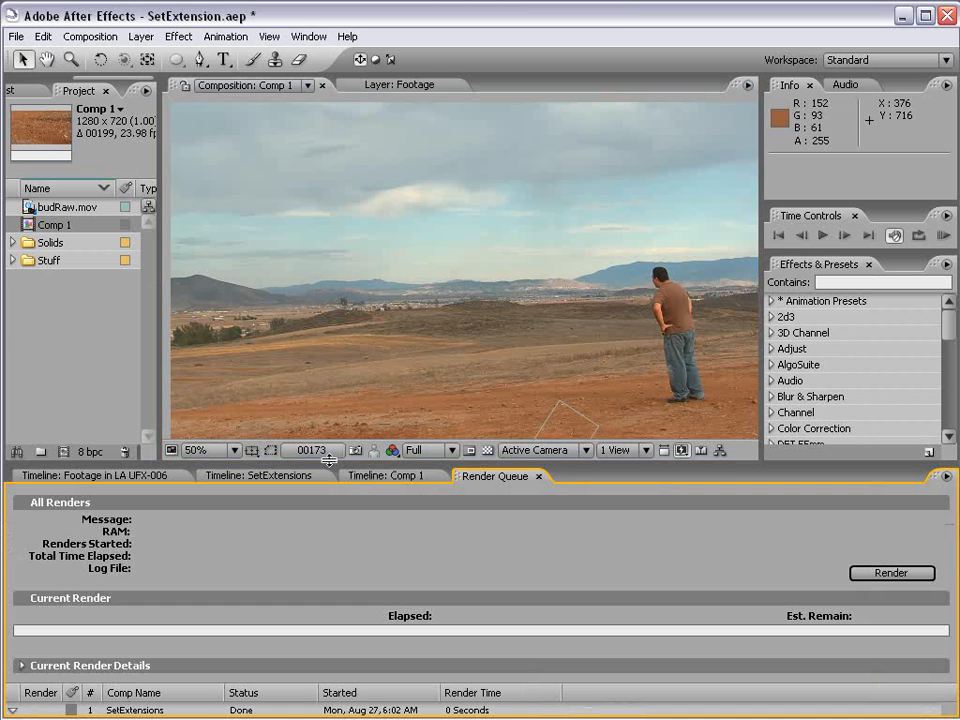
# Enlarge the render queue, collapse the finished SetExtensions renders, and save the project
pyautogui.moveTo(323, 463); pyautogui.dragTo(295, 310)
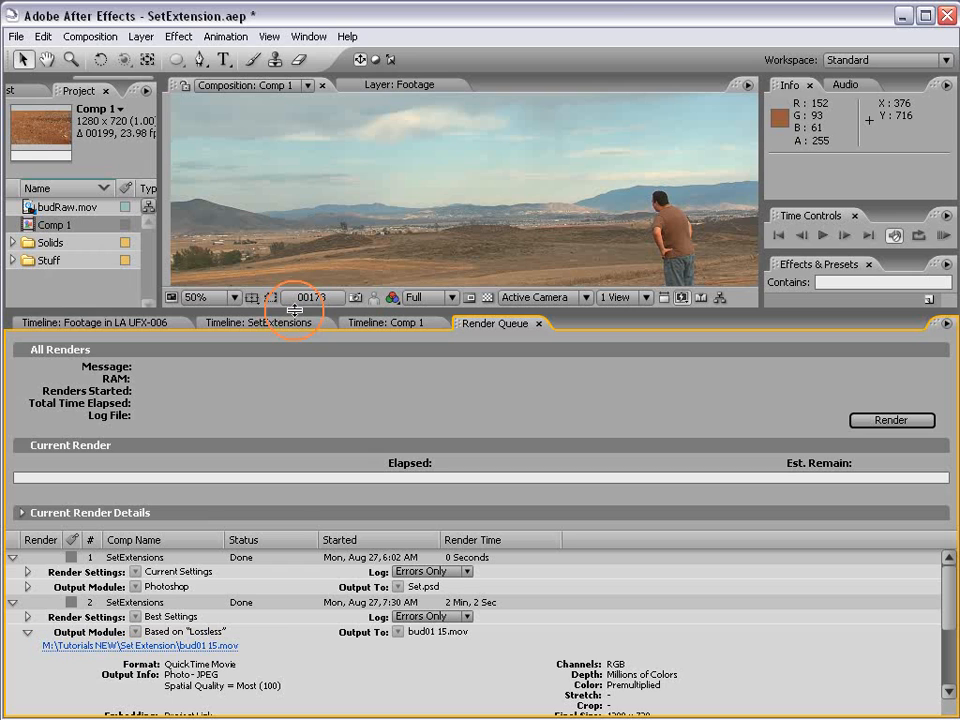
pyautogui.click(12, 557)
pyautogui.click(12, 572)
pyautogui.click(14, 602)
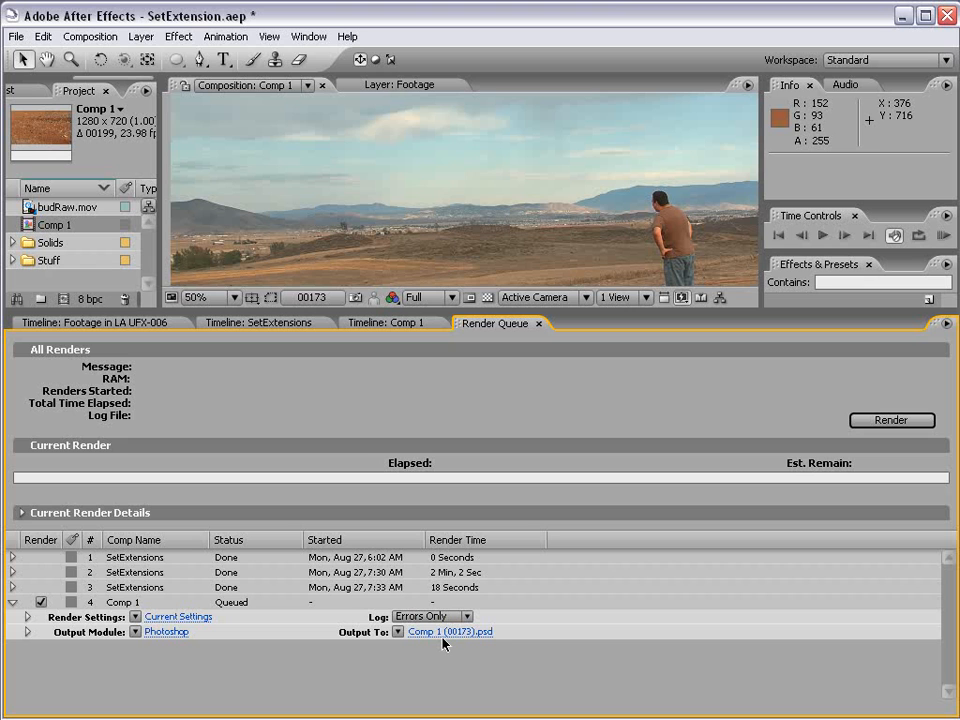
pyautogui.hotkey('ctrl', 's')
# Switch to Photoshop, bring setPS.psd to the front, and show a smaller Layers palette beside the castles
pyautogui.hotkey('alt', 'Tab')
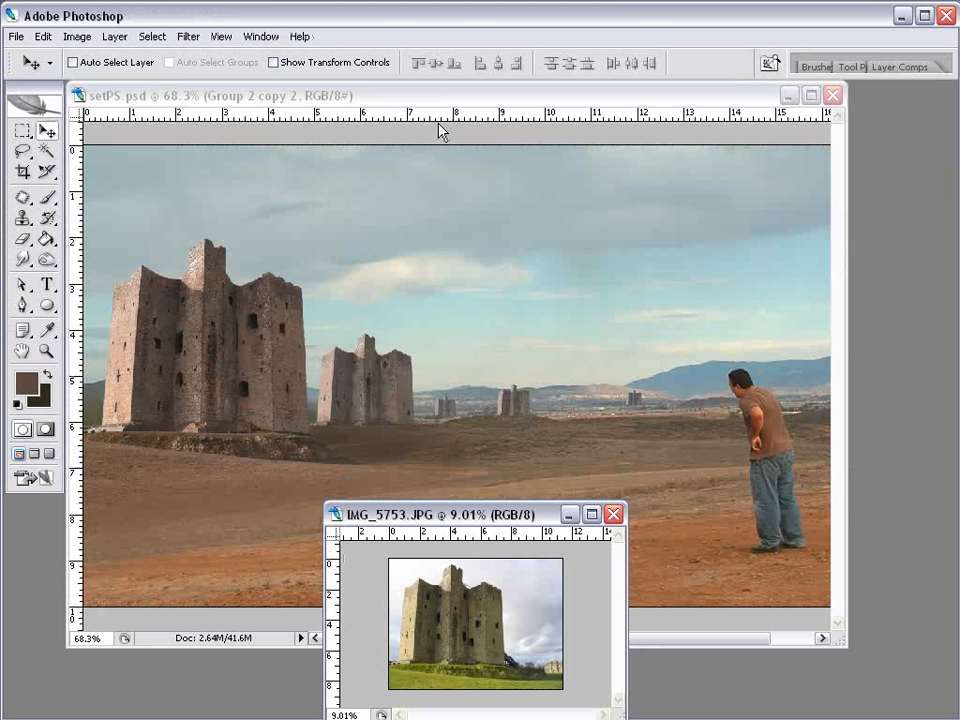
pyautogui.click(443, 131)
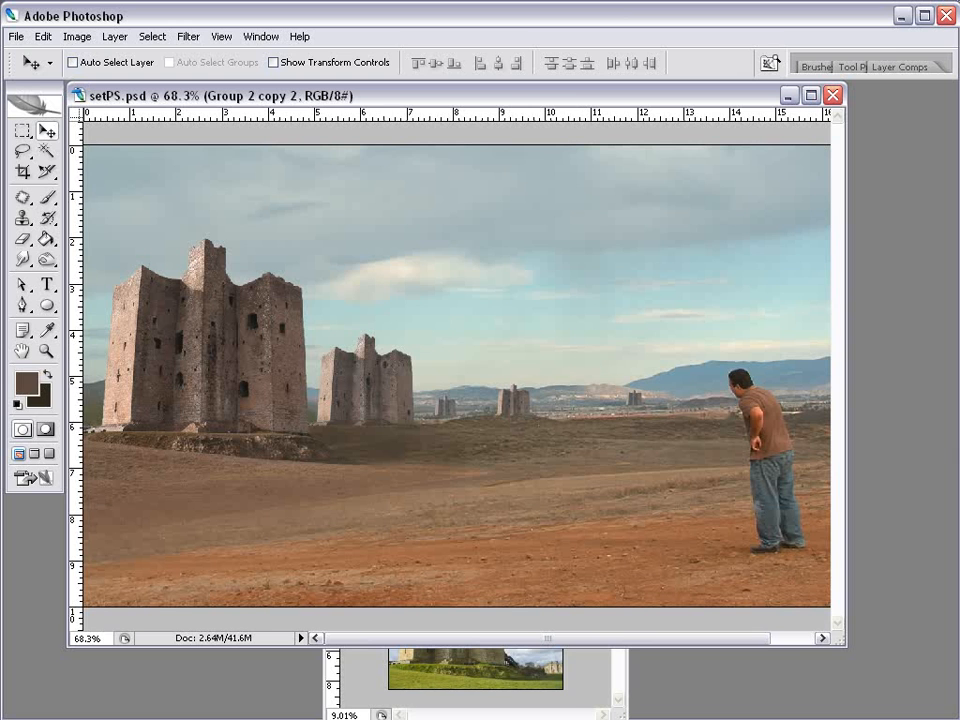
pyautogui.press('F7')
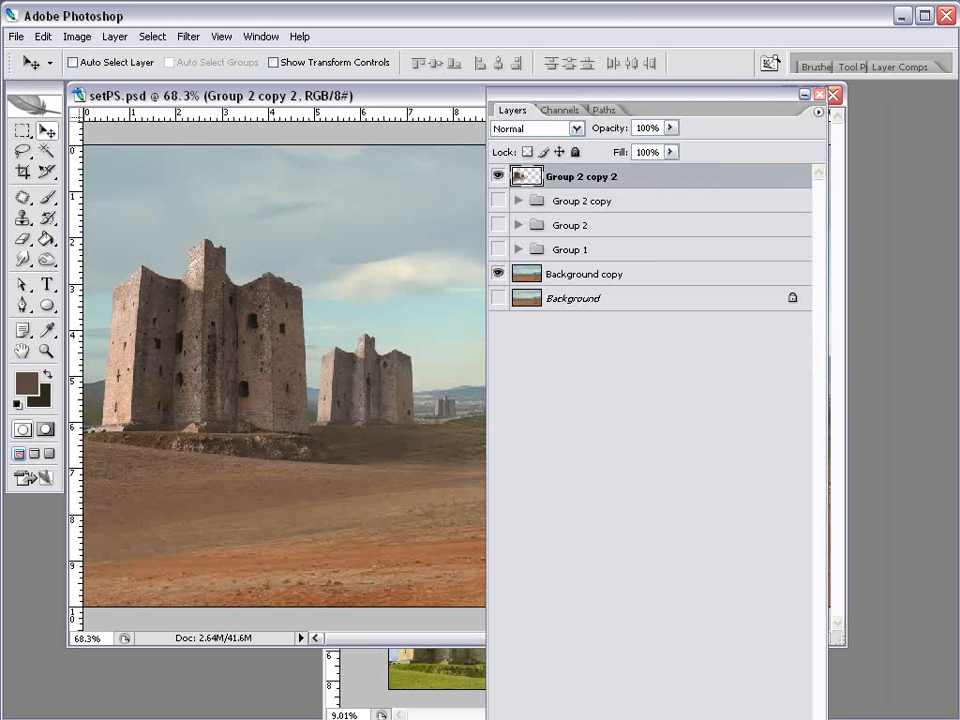
pyautogui.moveTo(822, 717); pyautogui.dragTo(714, 546)
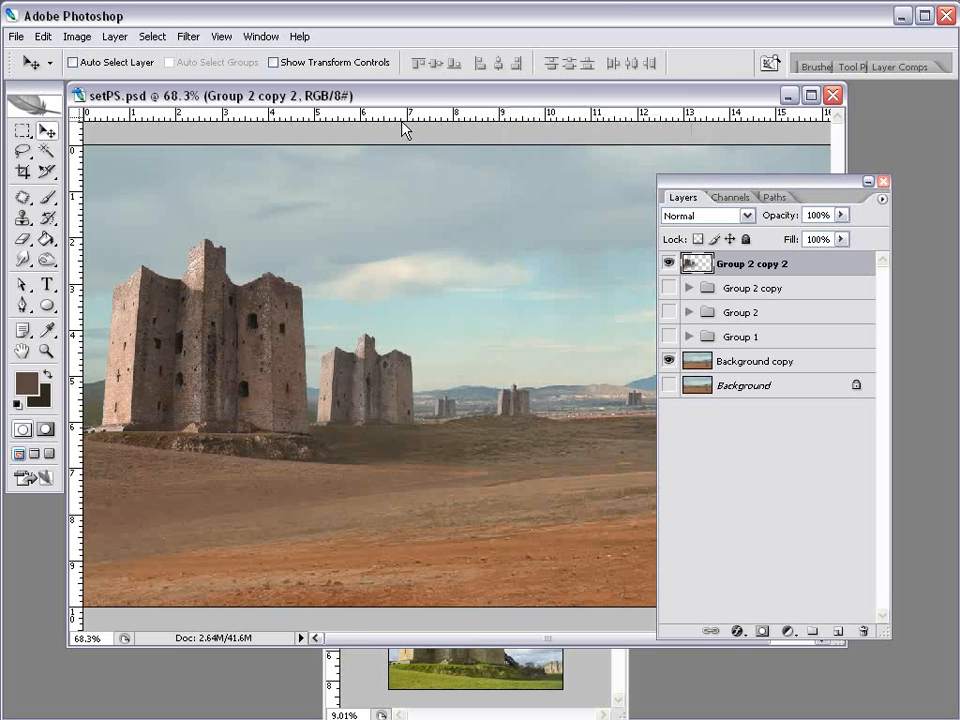
# Copy the castle photo IMG_5753.JPG into setPS.psd as a new layer
pyautogui.click(577, 695)
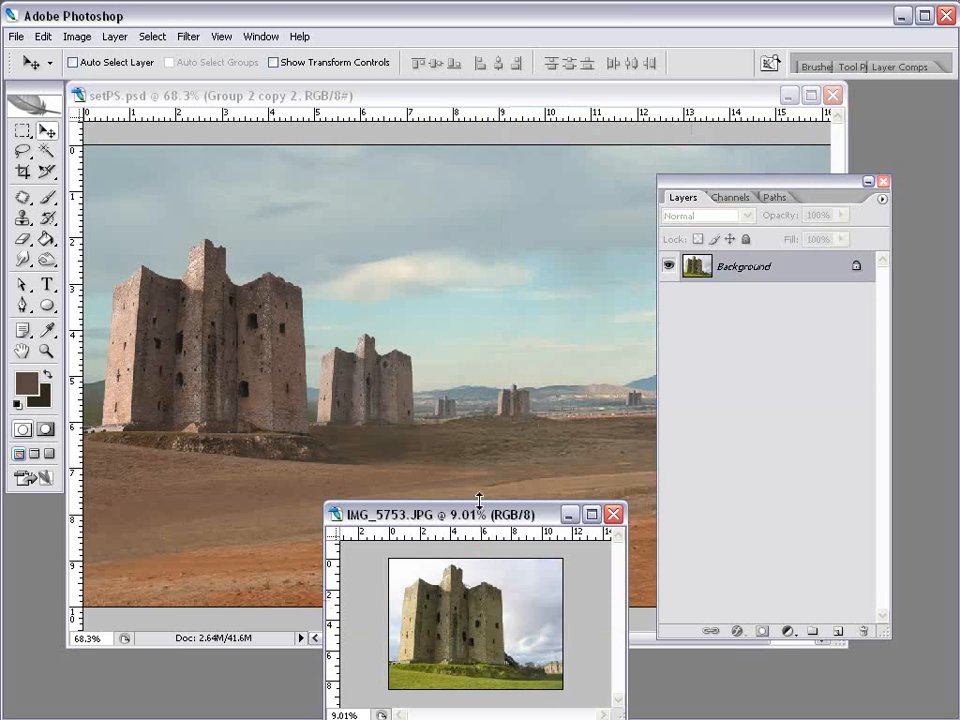
pyautogui.moveTo(478, 500); pyautogui.dragTo(472, 251)
pyautogui.scroll(5, 490, 442)
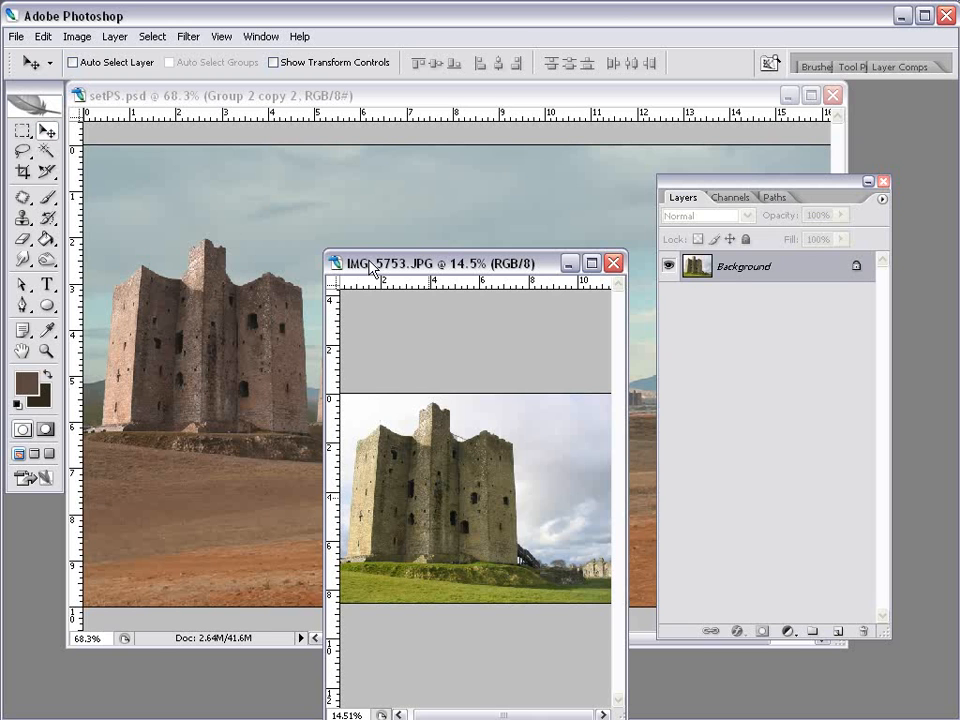
pyautogui.moveTo(371, 267); pyautogui.dragTo(222, 245)
pyautogui.moveTo(388, 553); pyautogui.dragTo(376, 401)
pyautogui.scroll(-10, 372, 398)
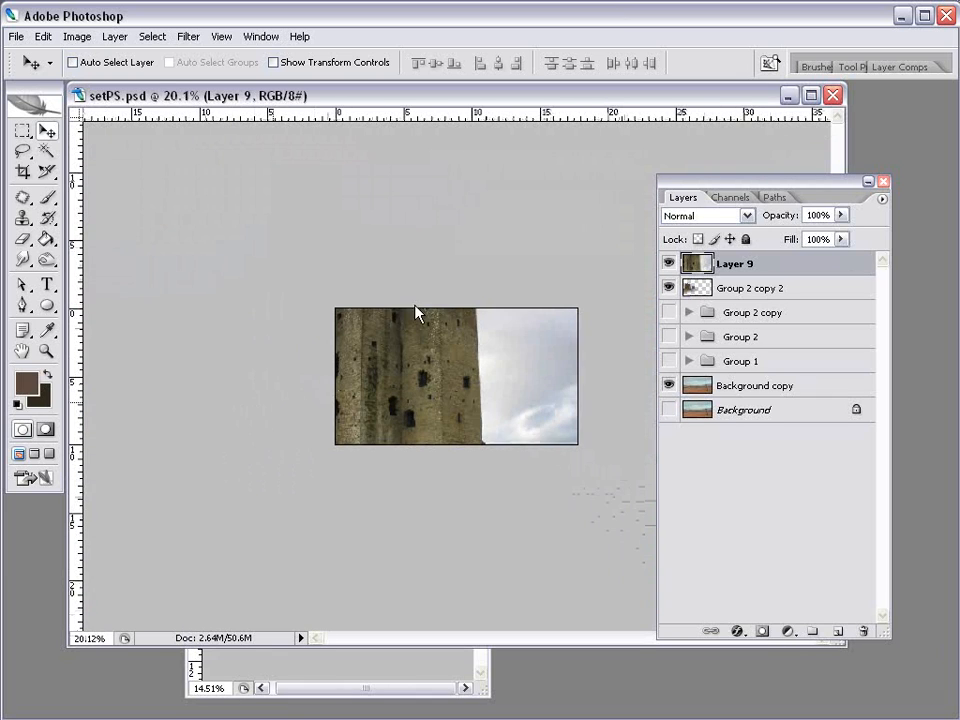
# Scale the castle photo layer down proportionally and place it between the large castle and the man
pyautogui.moveTo(523, 250); pyautogui.dragTo(247, 378)
pyautogui.moveTo(236, 434); pyautogui.dragTo(396, 350)
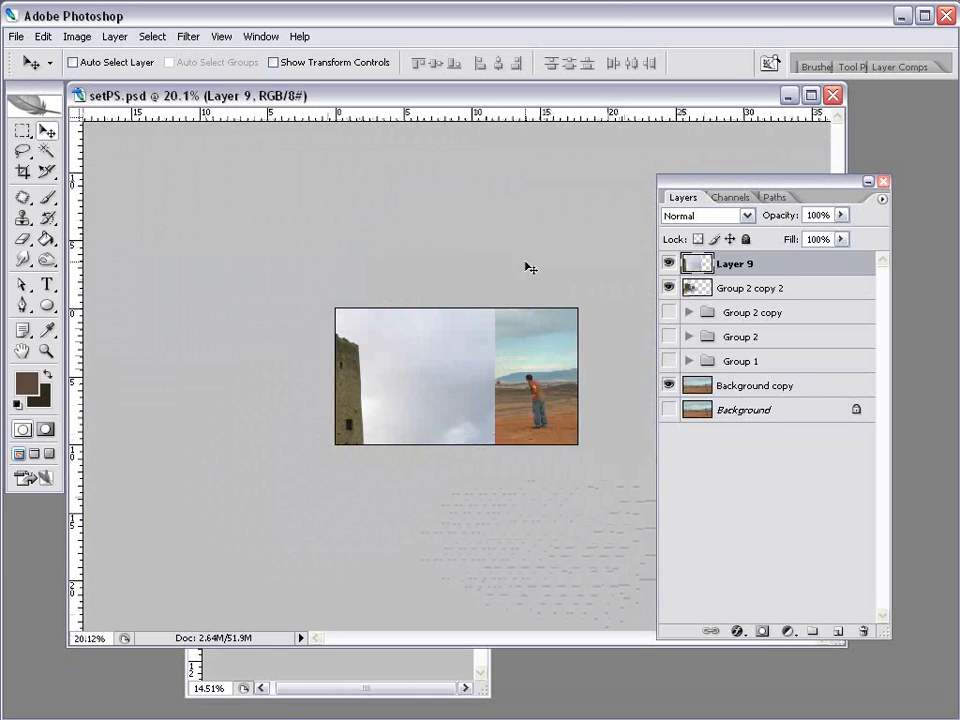
pyautogui.hotkey('ctrl', 't')
pyautogui.moveTo(497, 265); pyautogui.dragTo(271, 453)
pyautogui.moveTo(230, 494); pyautogui.dragTo(525, 355)
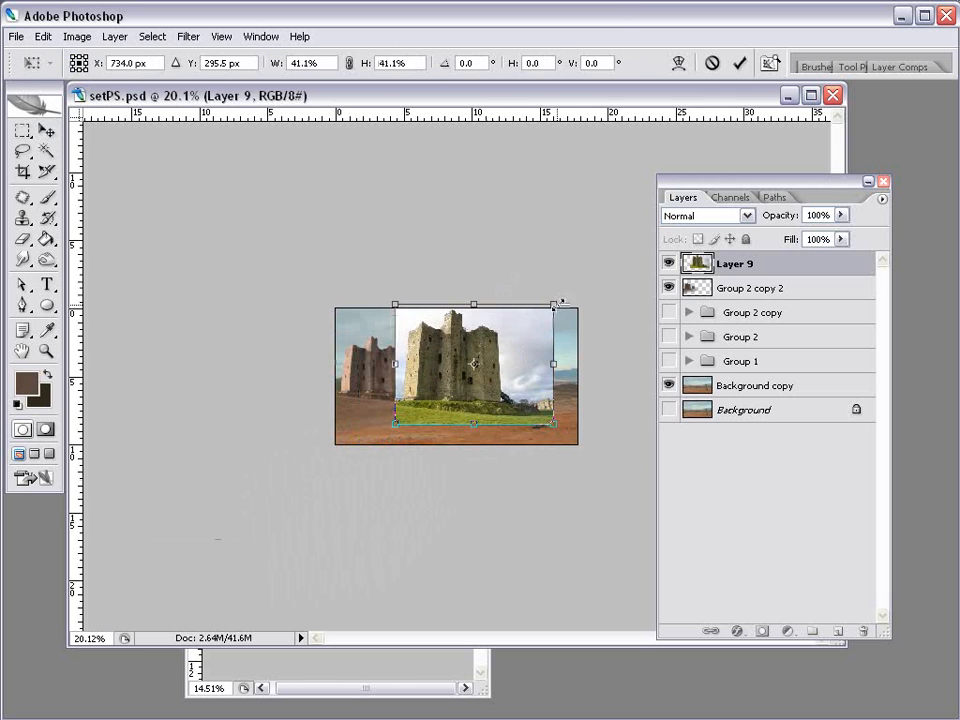
pyautogui.moveTo(561, 300); pyautogui.dragTo(499, 347)
pyautogui.doubleClick(470, 398)
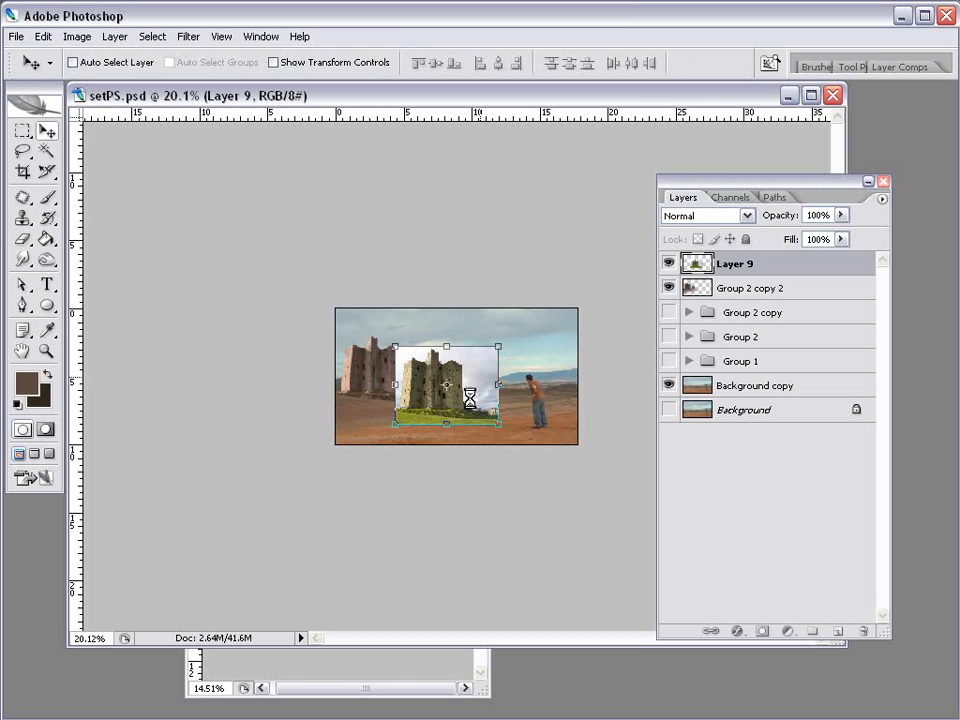
# Remove the sky from the castle photo layer using a Color Range selection of several sampled sky tones with reduced fuzziness, then deselect
pyautogui.scroll(13, 448, 394)
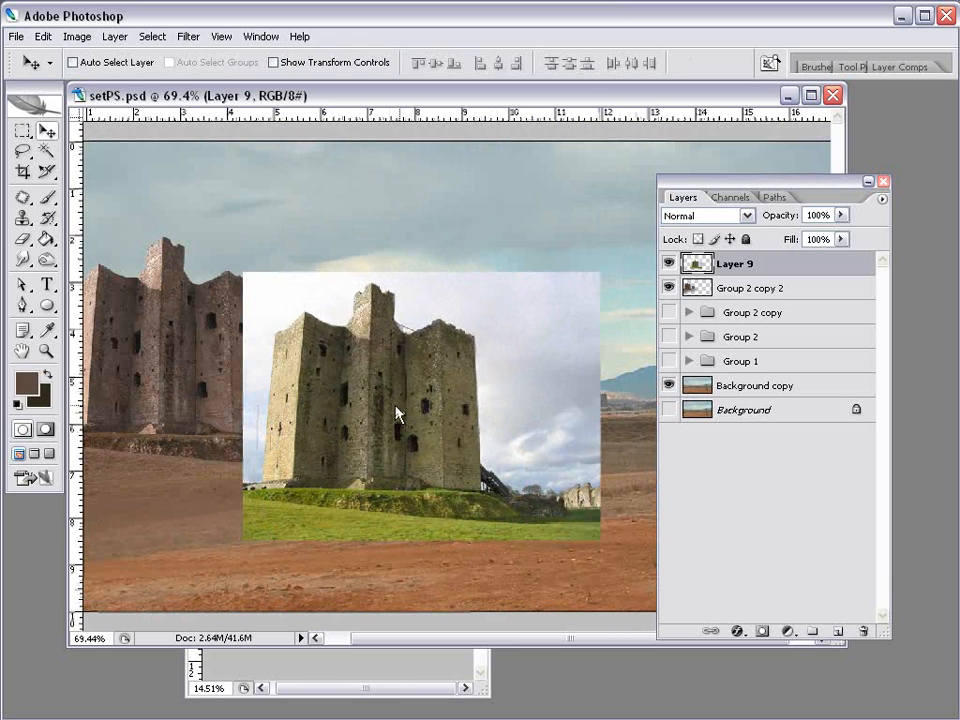
pyautogui.click(157, 37)
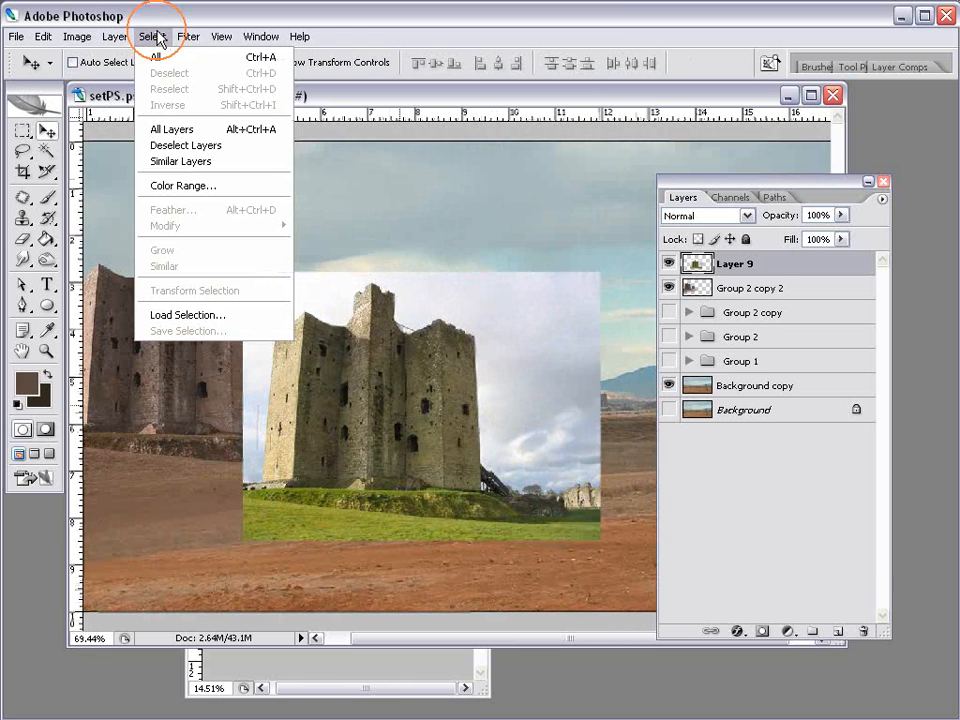
pyautogui.click(204, 185)
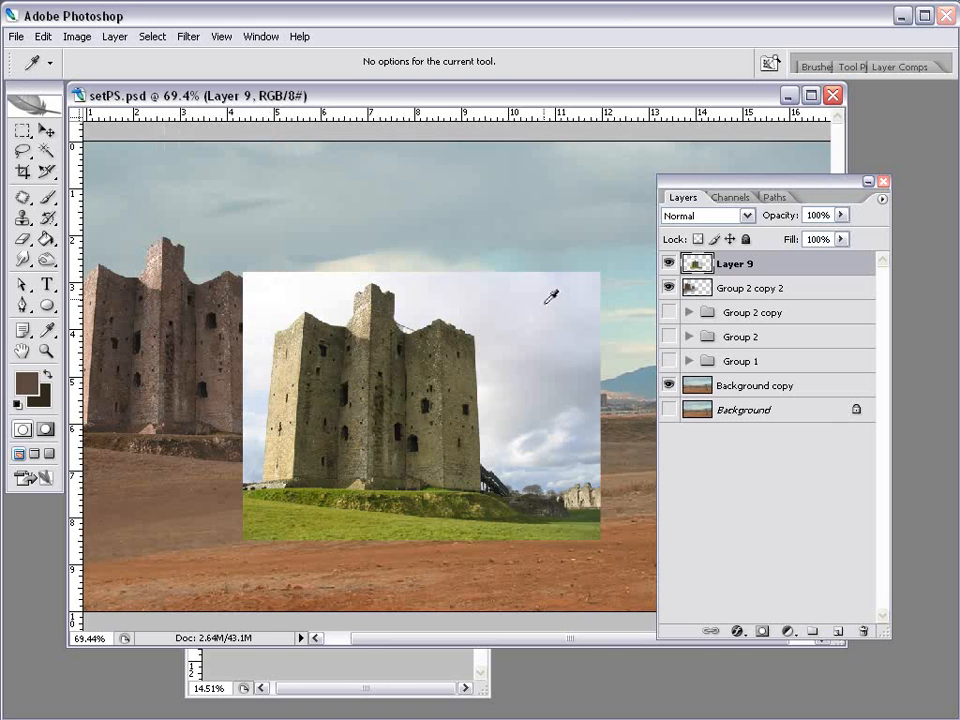
pyautogui.moveTo(519, 431); pyautogui.dragTo(517, 463)
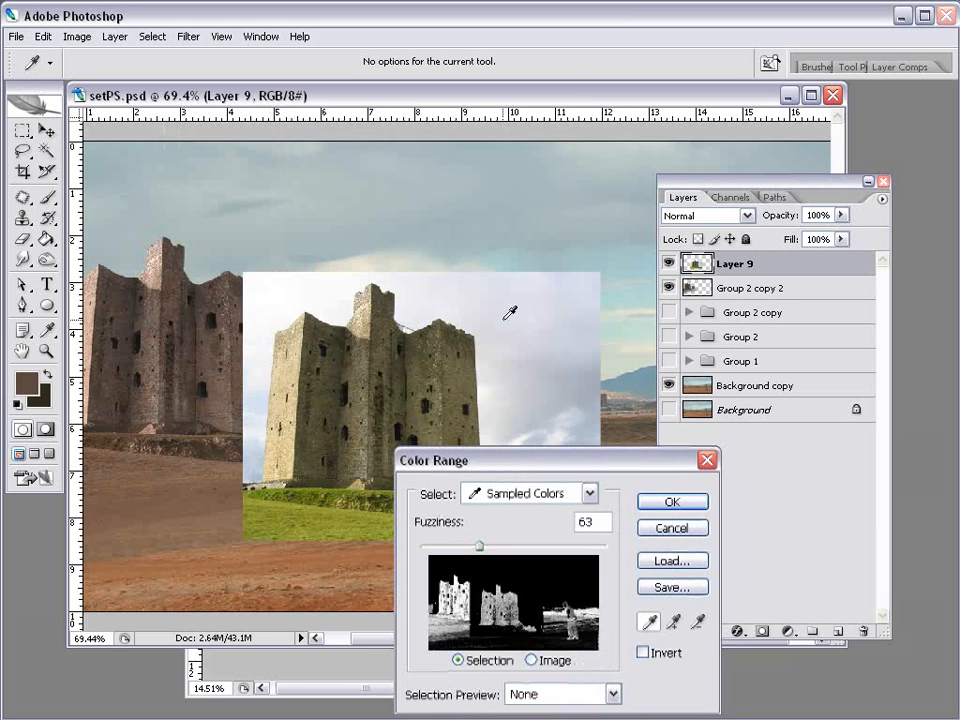
pyautogui.click(506, 343)
pyautogui.click(514, 389)
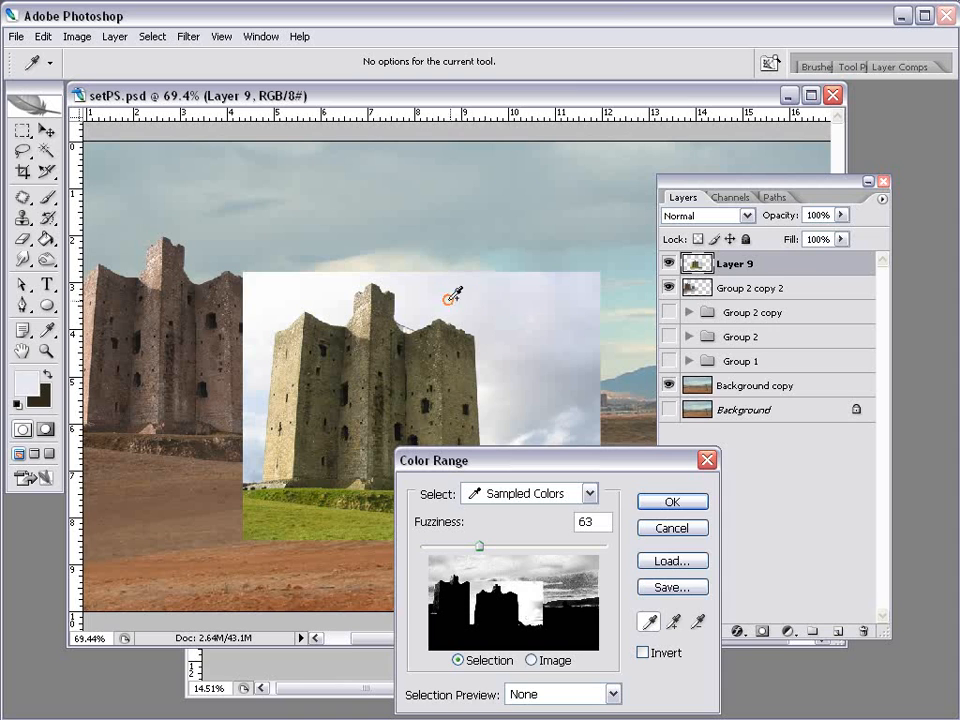
pyautogui.click(560, 433)
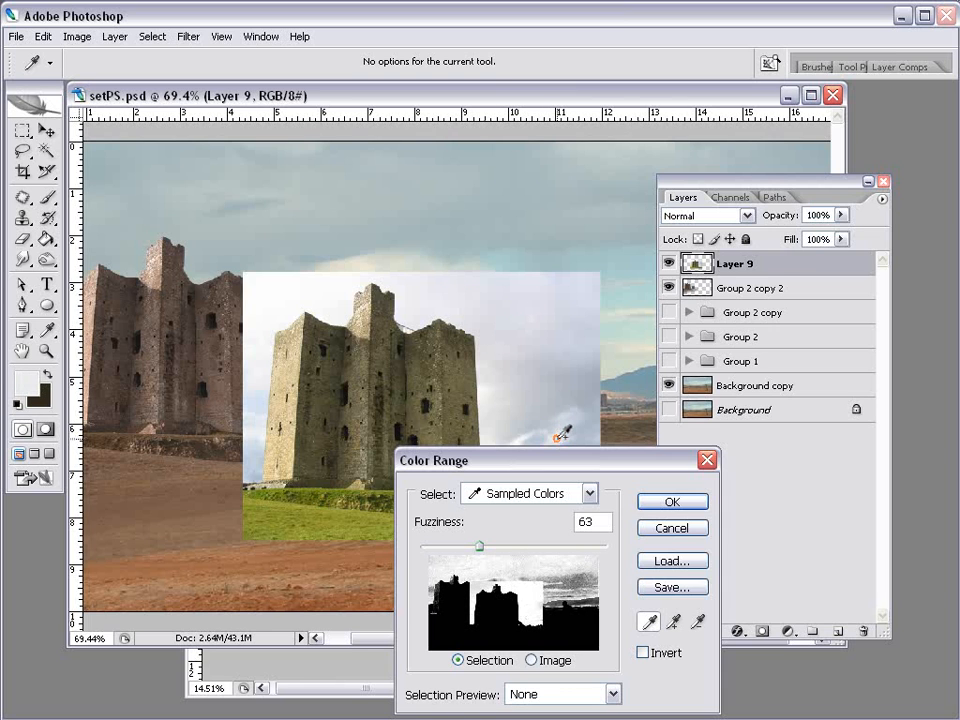
pyautogui.click(351, 266)
pyautogui.click(254, 359)
pyautogui.click(254, 400)
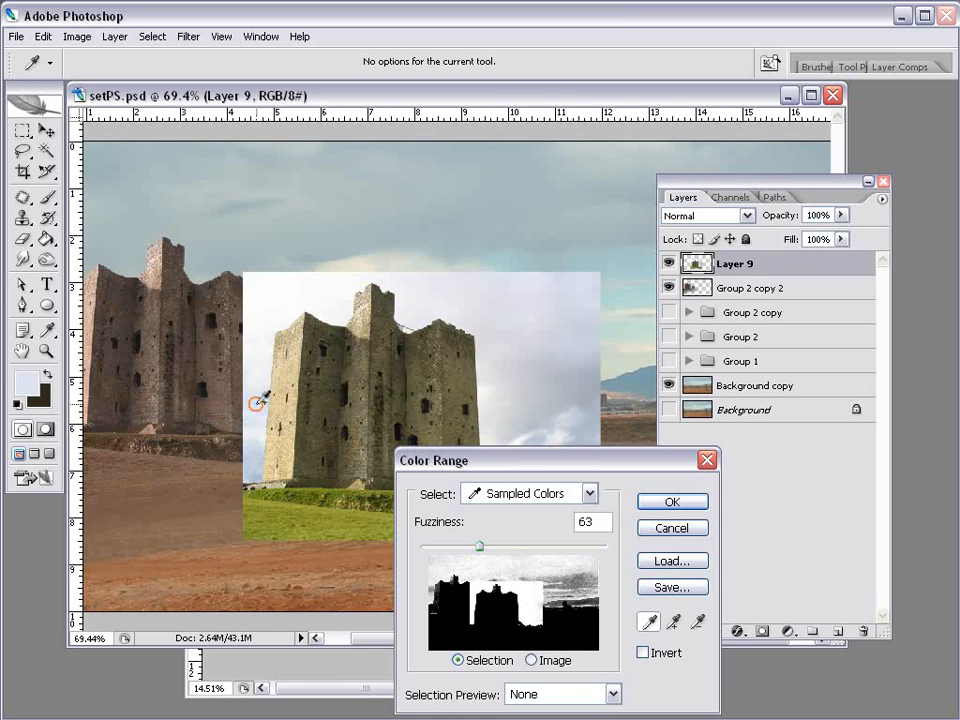
pyautogui.click(255, 418)
pyautogui.moveTo(479, 546)
pyautogui.mouseDown()
pyautogui.moveTo(493, 546)
pyautogui.moveTo(467, 549)
pyautogui.mouseUp()
pyautogui.click(671, 503)
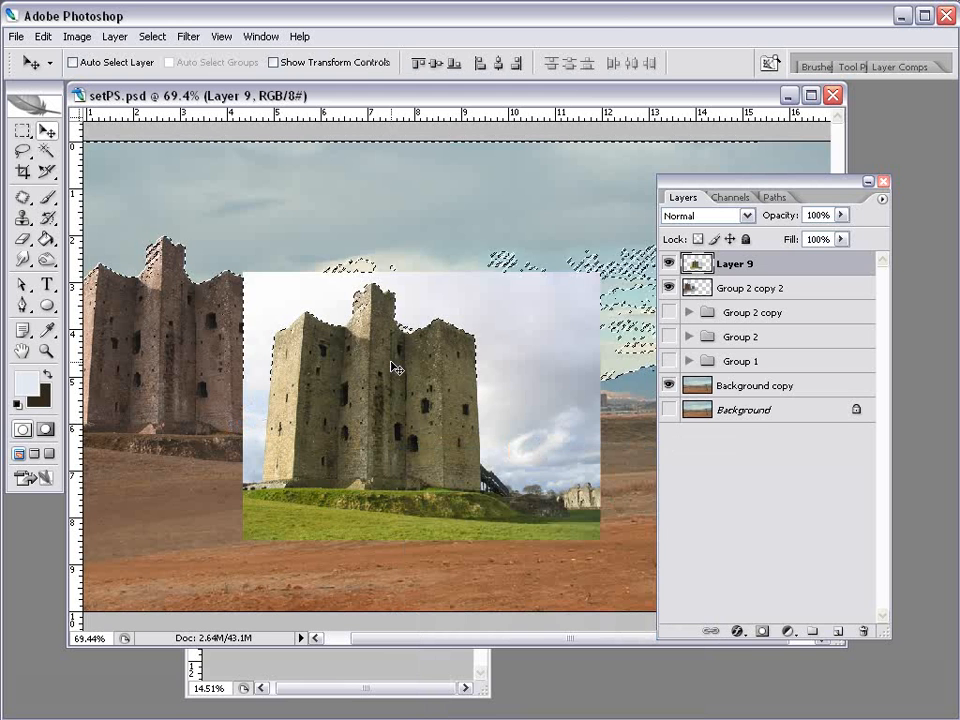
pyautogui.press('Delete')
pyautogui.hotkey('ctrl', 'd')
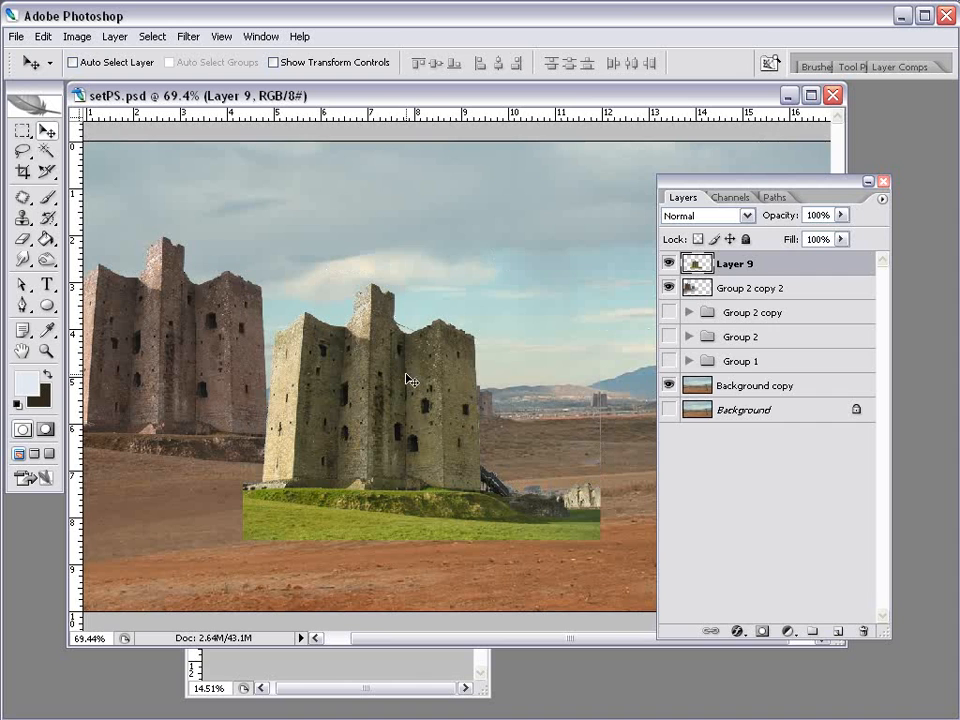
# Erase the small ruins and grass edge to the right of the green castle using a soft 93 px eraser
pyautogui.press('e')
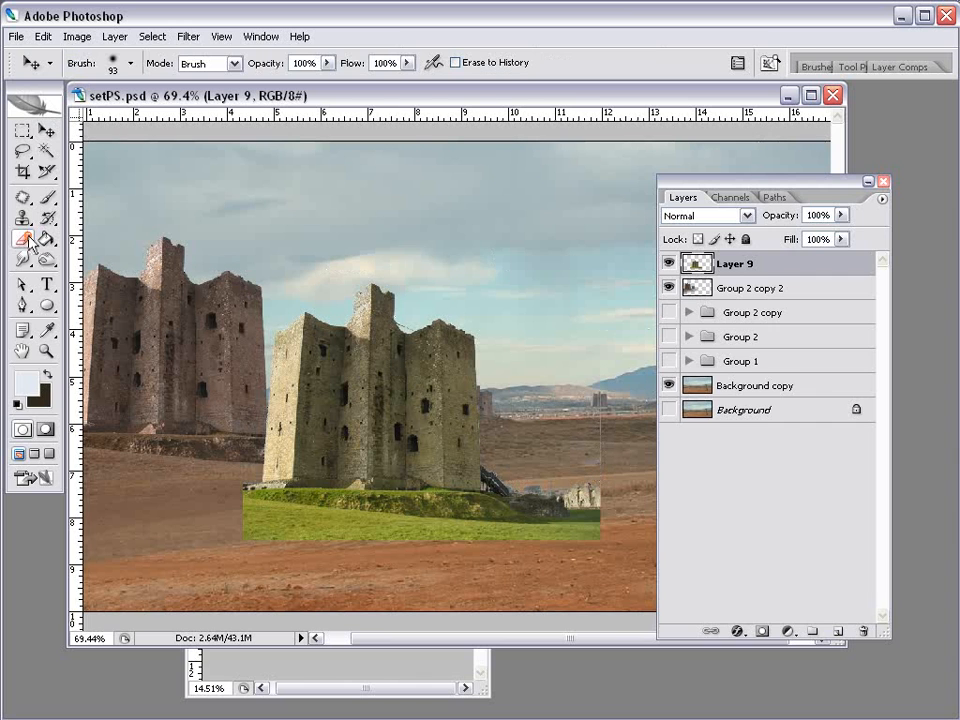
pyautogui.rightClick(345, 285)
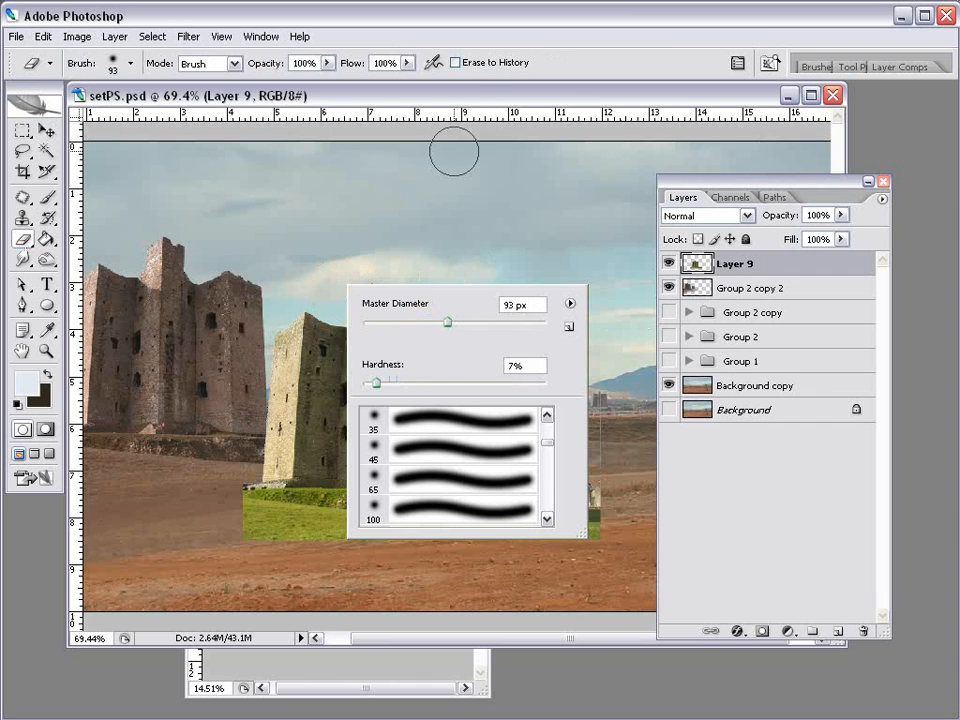
pyautogui.click(469, 89)
pyautogui.moveTo(606, 443)
pyautogui.mouseDown()
pyautogui.moveTo(598, 452)
pyautogui.moveTo(604, 539)
pyautogui.mouseUp()
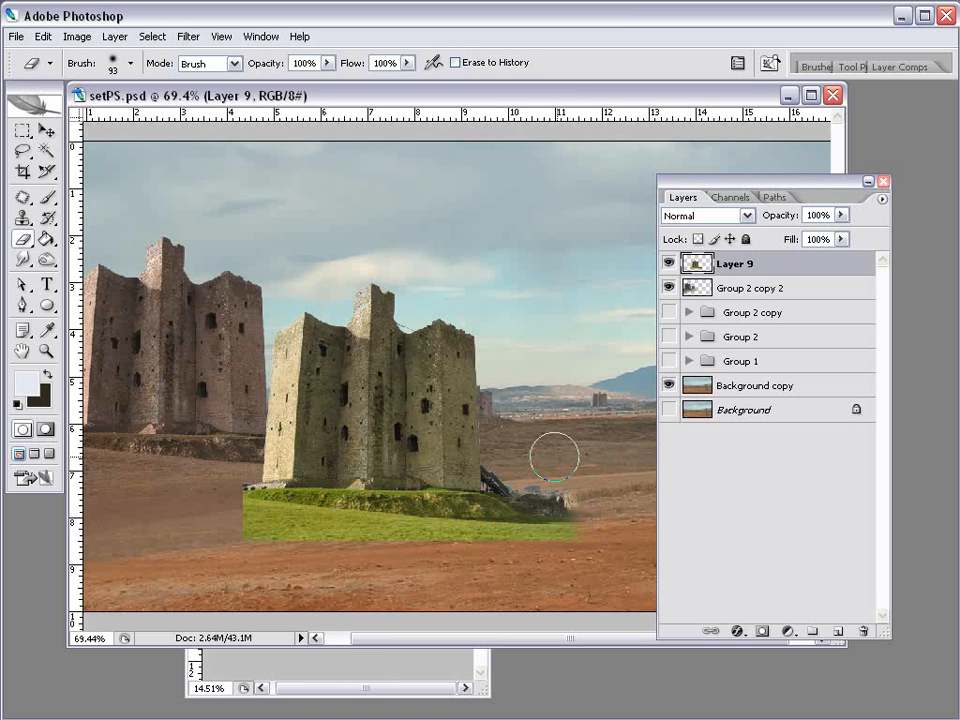
pyautogui.moveTo(555, 458)
pyautogui.mouseDown()
pyautogui.moveTo(510, 467)
pyautogui.moveTo(551, 486)
pyautogui.moveTo(544, 475)
pyautogui.mouseUp()
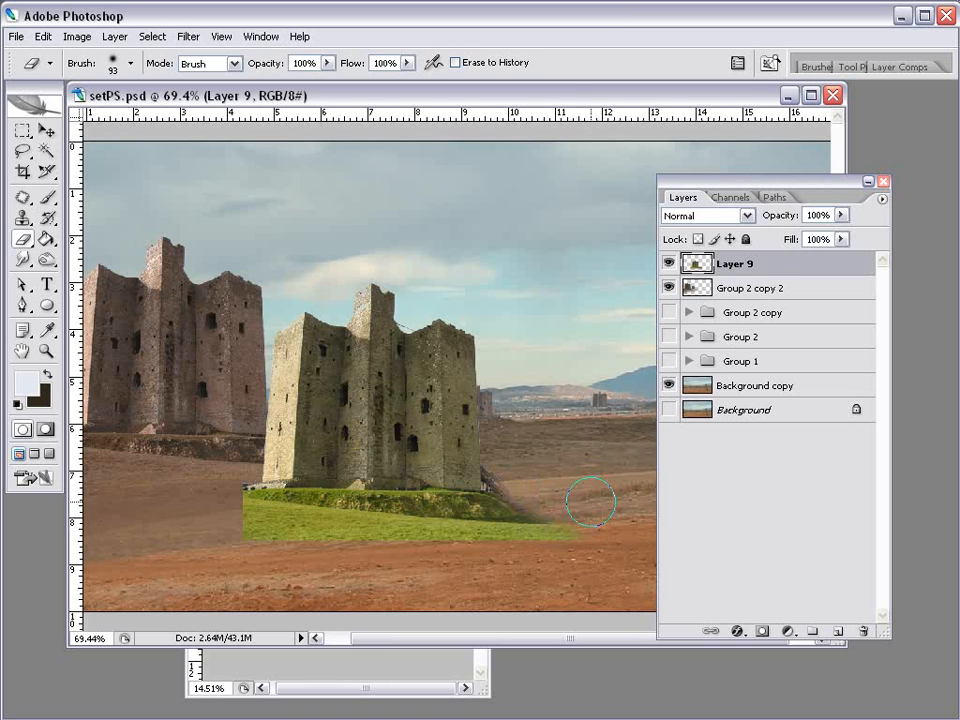
# Extend the grass along the lower edge of the Layer 9 castle using the Clone Stamp with a 31 px brush at 8% hardness
pyautogui.click(22, 217)
pyautogui.rightClick(257, 467)
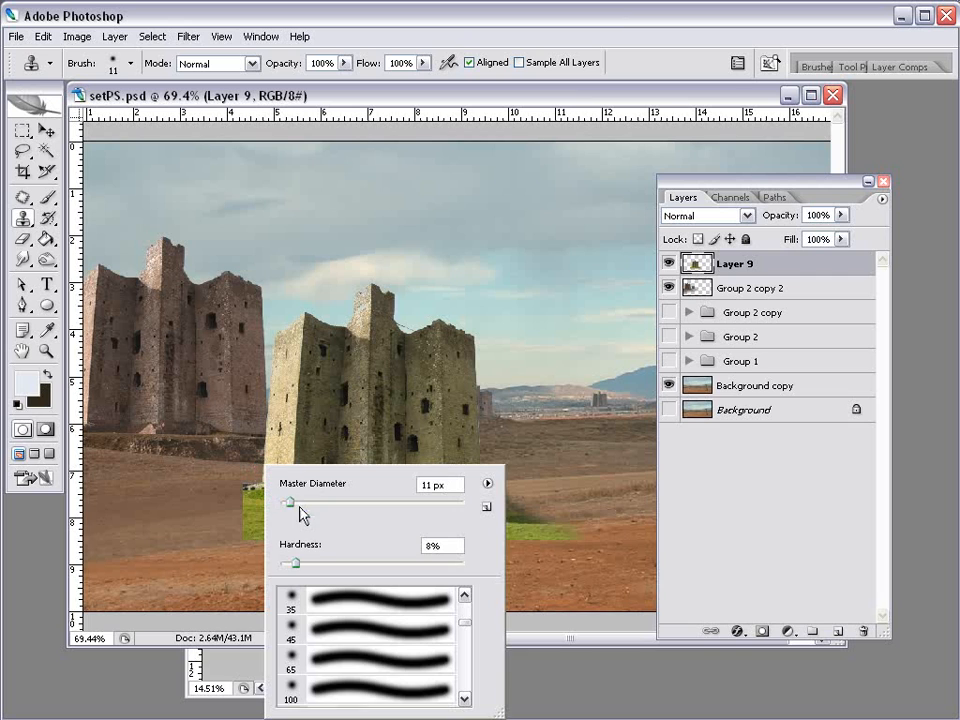
pyautogui.moveTo(298, 508); pyautogui.dragTo(287, 506)
pyautogui.press('Return')
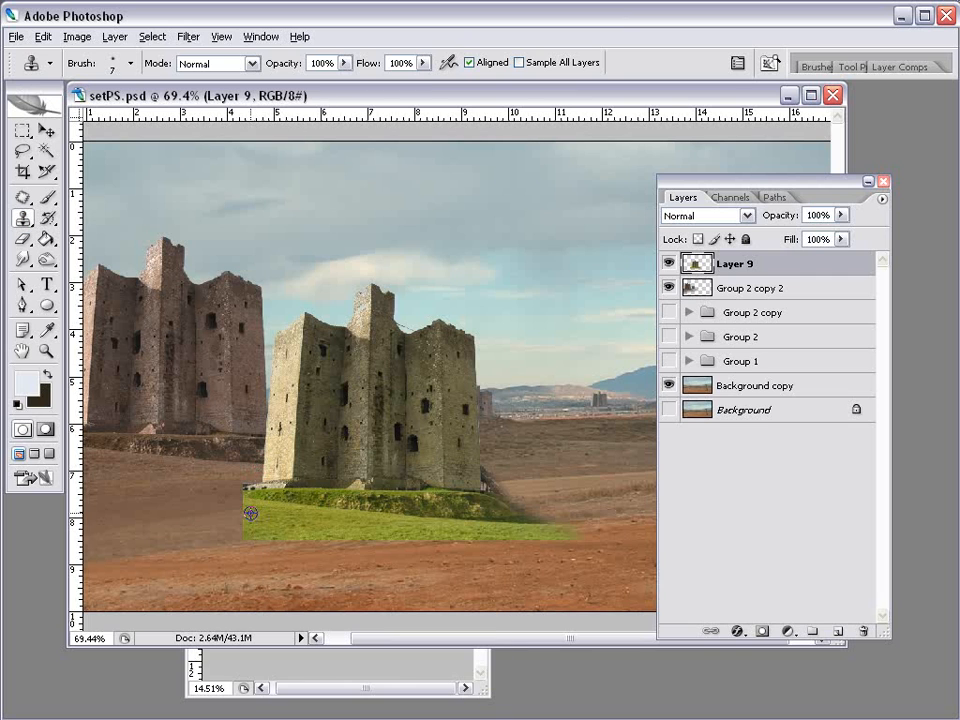
pyautogui.rightClick(268, 521)
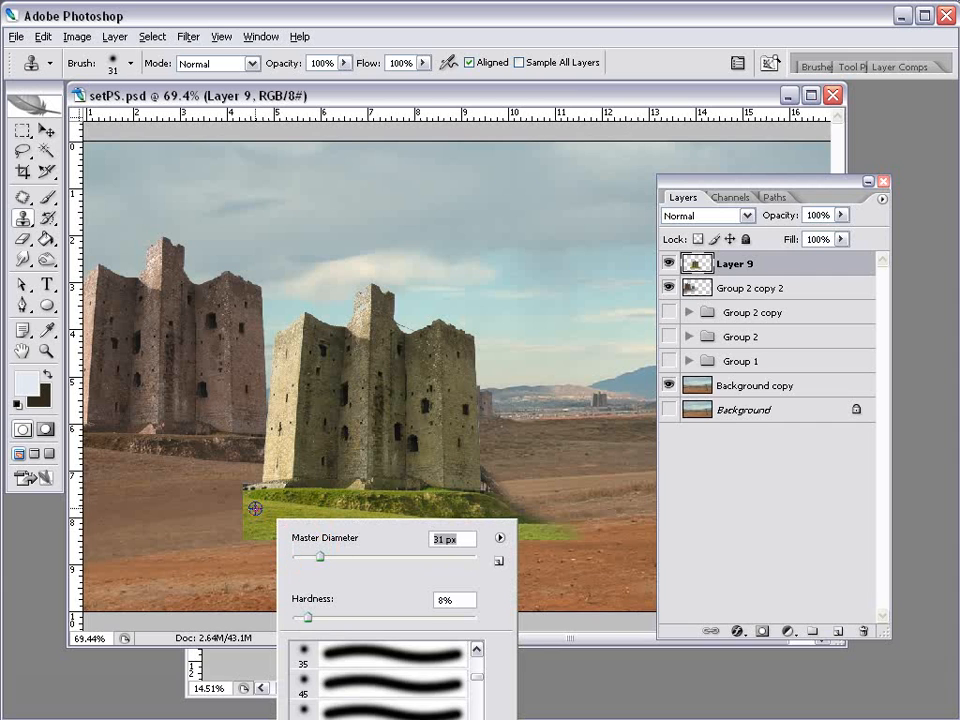
pyautogui.press('Return')
pyautogui.moveTo(258, 515)
pyautogui.mouseDown()
pyautogui.moveTo(300, 540)
pyautogui.moveTo(399, 548)
pyautogui.mouseUp()
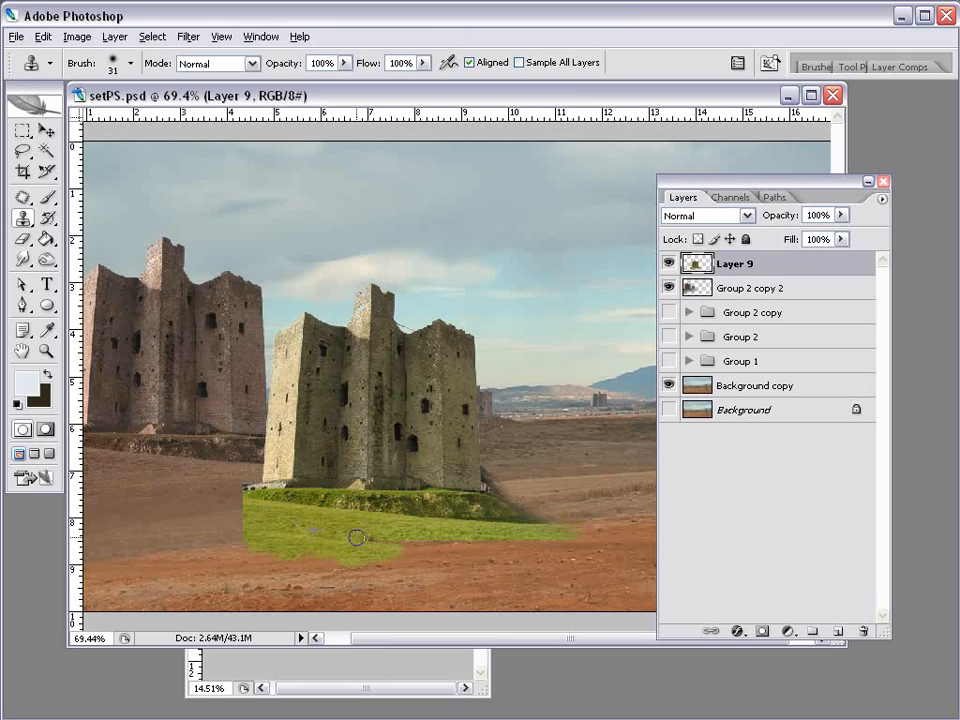
pyautogui.moveTo(418, 540)
pyautogui.mouseDown()
pyautogui.moveTo(329, 525)
pyautogui.moveTo(440, 546)
pyautogui.moveTo(527, 548)
pyautogui.mouseUp()
# Clone more grass outward to the left of the castle and down toward the foreground, resampling from the existing lawn
pyautogui.keyDown('alt'); pyautogui.click(330, 526); pyautogui.keyUp('alt')
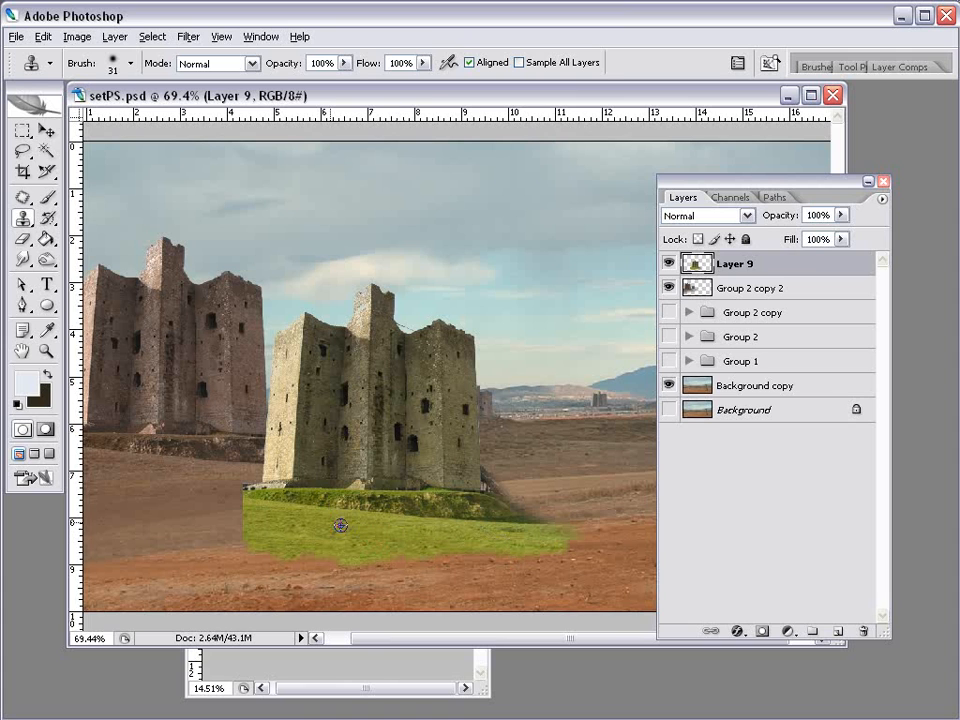
pyautogui.moveTo(247, 517)
pyautogui.mouseDown()
pyautogui.moveTo(215, 519)
pyautogui.moveTo(283, 527)
pyautogui.moveTo(235, 512)
pyautogui.moveTo(249, 558)
pyautogui.moveTo(255, 517)
pyautogui.moveTo(246, 547)
pyautogui.moveTo(324, 567)
pyautogui.moveTo(353, 534)
pyautogui.moveTo(395, 557)
pyautogui.moveTo(428, 558)
pyautogui.moveTo(377, 544)
pyautogui.moveTo(506, 550)
pyautogui.moveTo(480, 561)
pyautogui.moveTo(401, 540)
pyautogui.moveTo(355, 569)
pyautogui.moveTo(385, 584)
pyautogui.moveTo(403, 567)
pyautogui.moveTo(298, 521)
pyautogui.mouseUp()
pyautogui.keyDown('alt'); pyautogui.click(298, 521); pyautogui.keyUp('alt')
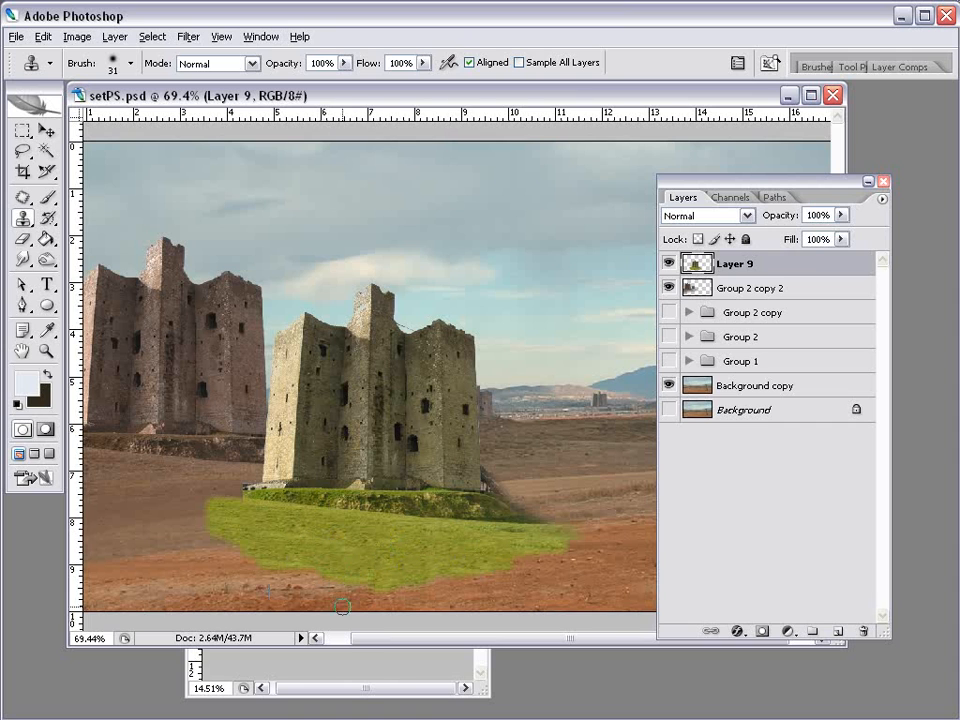
pyautogui.keyDown('alt'); pyautogui.click(326, 525); pyautogui.keyUp('alt')
pyautogui.moveTo(339, 558); pyautogui.dragTo(314, 578)
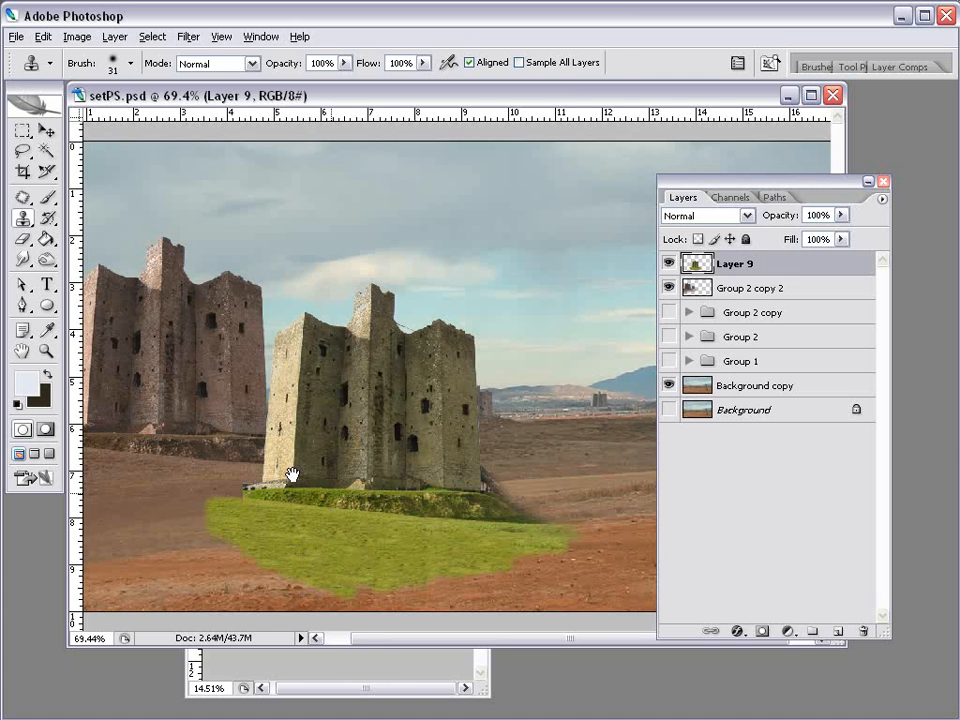
# Fade the outer edge of the cloned grass into the dirt using a soft 435 px eraser at 7% hardness
pyautogui.moveTo(364, 418); pyautogui.dragTo(340, 411)
pyautogui.click(22, 238)
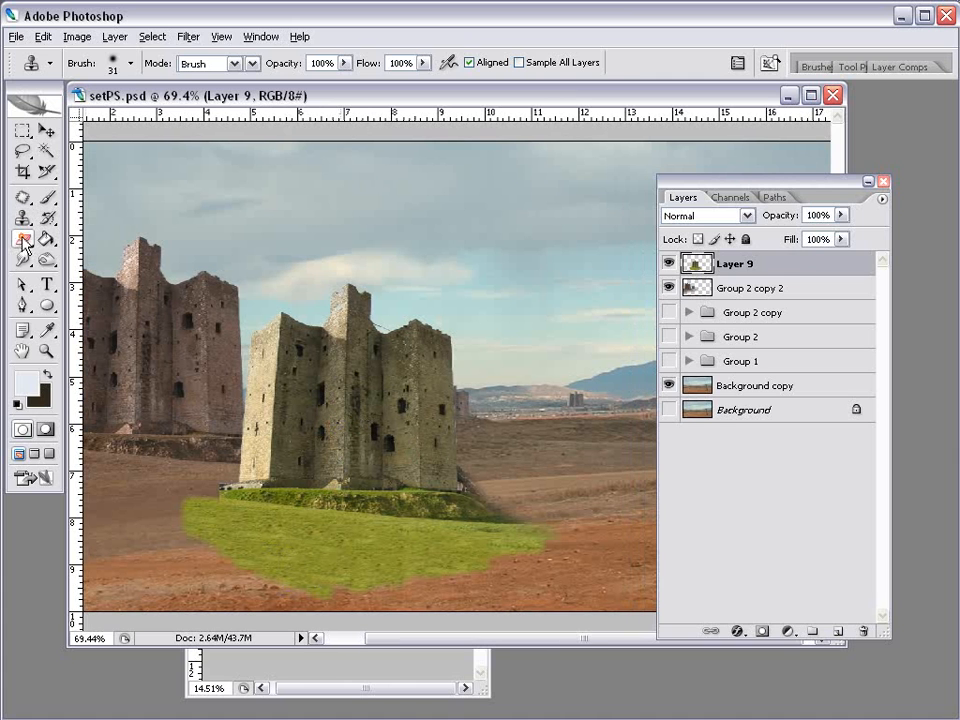
pyautogui.rightClick(446, 313)
pyautogui.moveTo(548, 356); pyautogui.dragTo(622, 355)
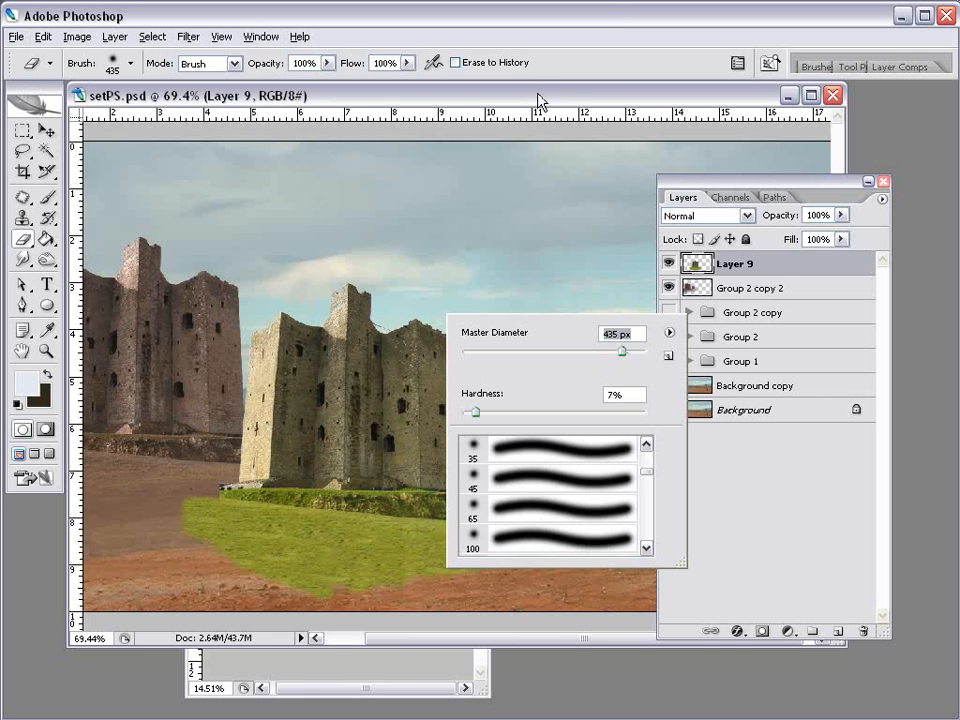
pyautogui.moveTo(538, 95); pyautogui.dragTo(532, 70)
pyautogui.scroll(-6, 385, 384)
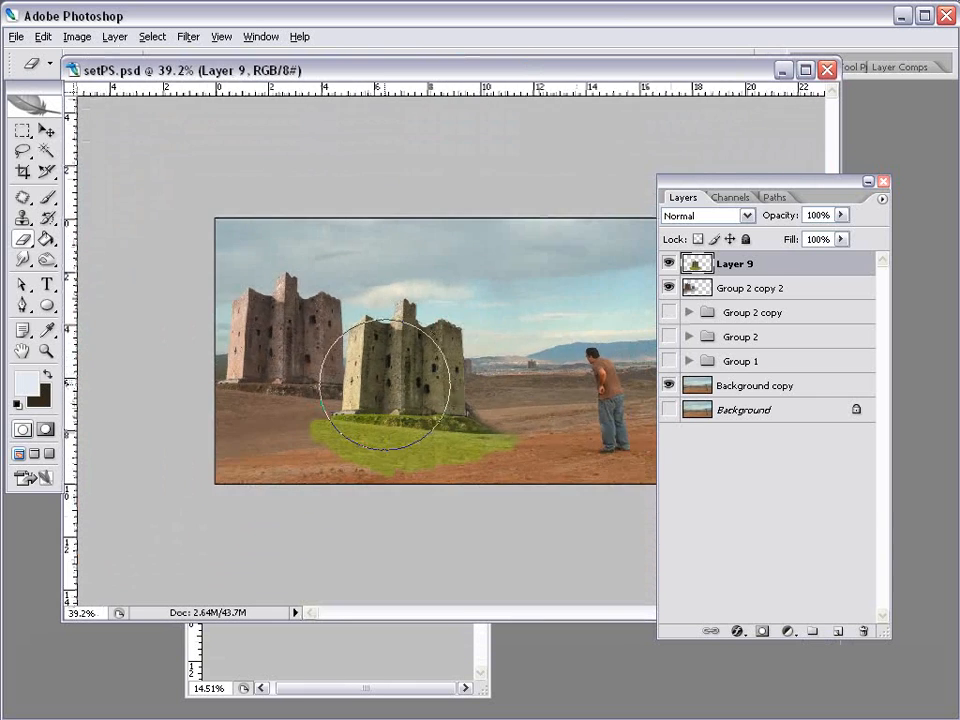
pyautogui.scroll(-2, 385, 384)
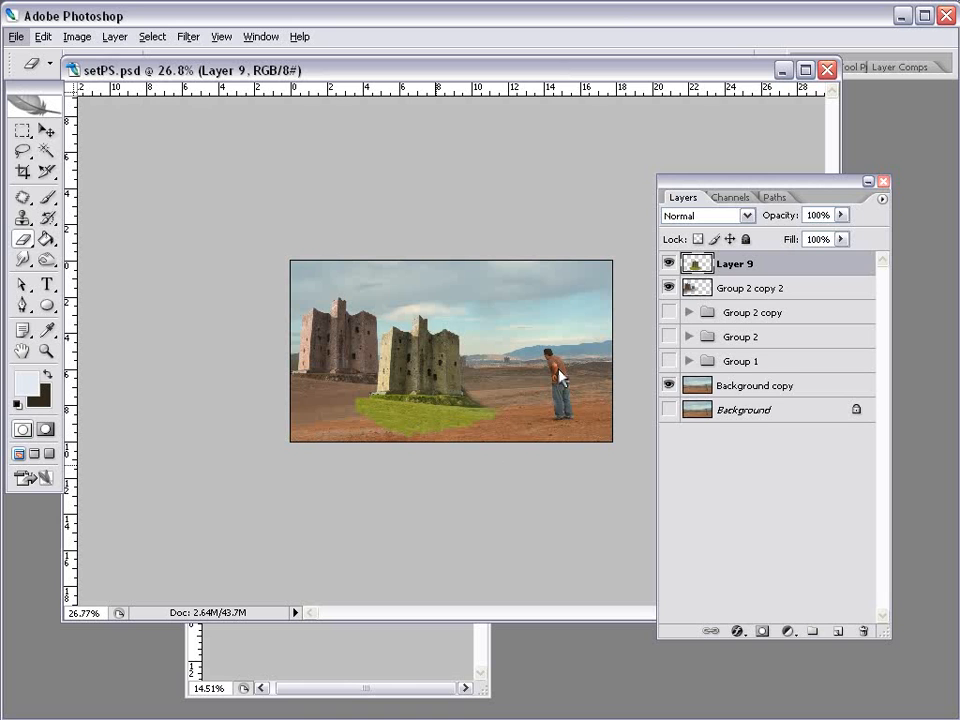
pyautogui.click(20, 242)
pyautogui.click(431, 484)
pyautogui.moveTo(496, 462)
pyautogui.mouseDown()
pyautogui.moveTo(386, 484)
pyautogui.moveTo(290, 462)
pyautogui.moveTo(355, 463)
pyautogui.moveTo(322, 462)
pyautogui.moveTo(276, 391)
pyautogui.moveTo(335, 437)
pyautogui.mouseUp()
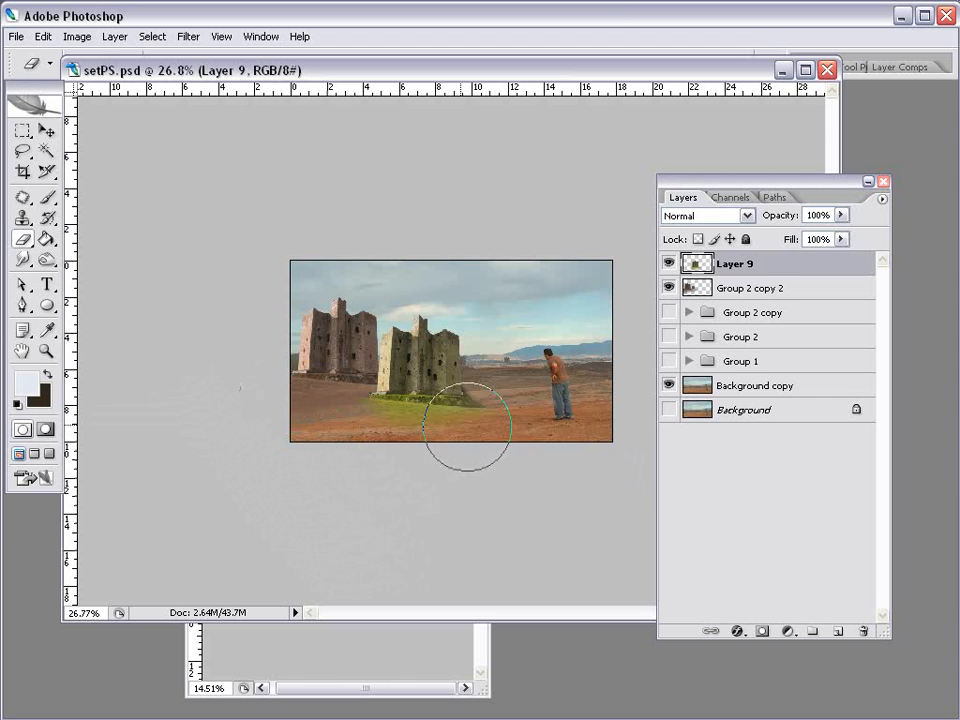
# Hide Group 2 copy 2 and move the Layer 9 castle to the left side of the plain, up near the horizon
pyautogui.scroll(4, 463, 435)
pyautogui.click(46, 131)
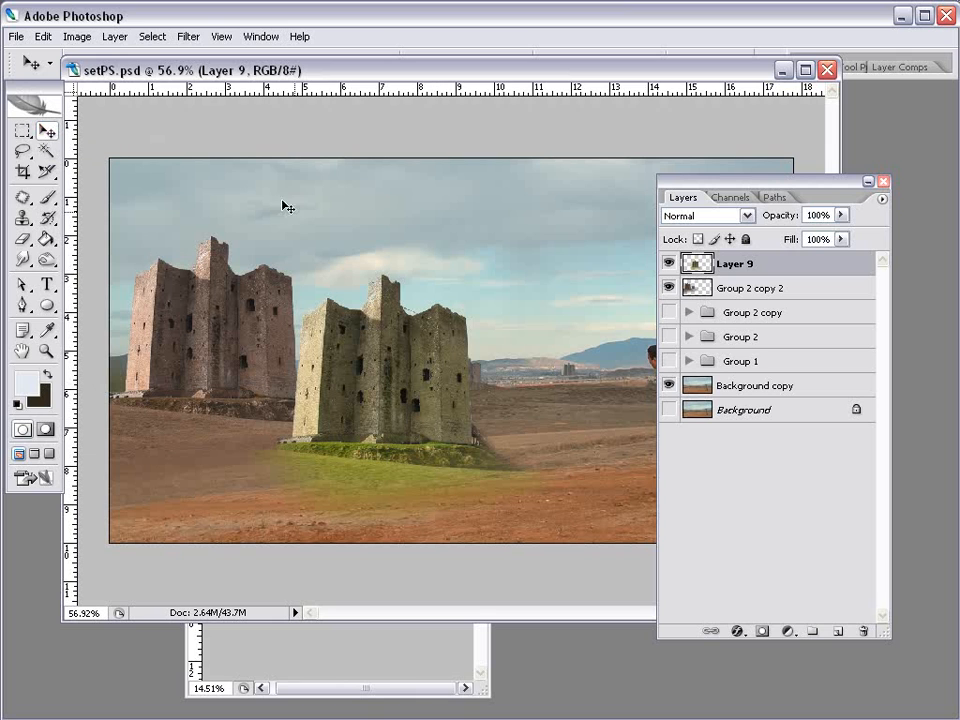
pyautogui.click(668, 288)
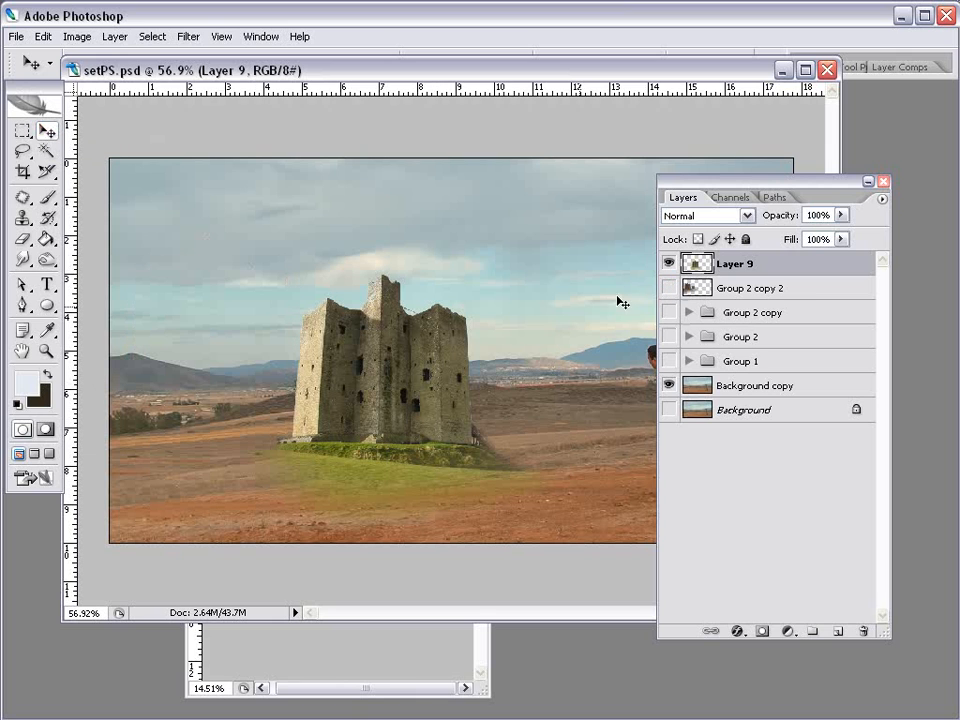
pyautogui.moveTo(326, 380); pyautogui.dragTo(198, 356)
pyautogui.moveTo(267, 401); pyautogui.dragTo(286, 399)
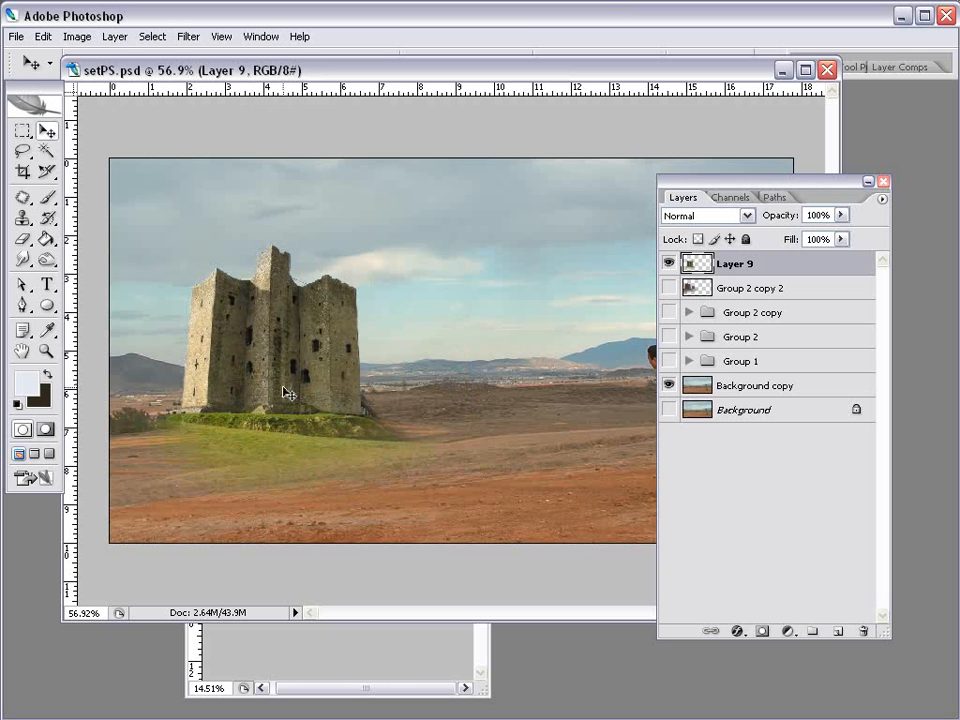
pyautogui.moveTo(275, 357); pyautogui.dragTo(297, 357)
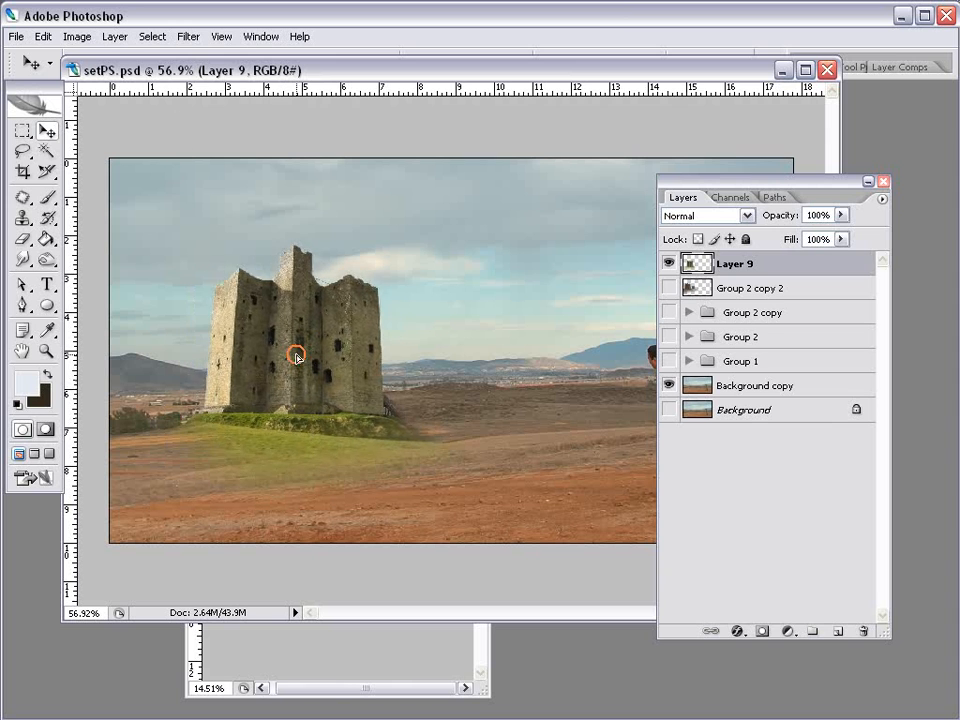
# Tint the Layer 9 castle and grass with Hue/Saturation, setting hue to -26 and saturation to -16
pyautogui.click(77, 36)
pyautogui.moveTo(150, 84)
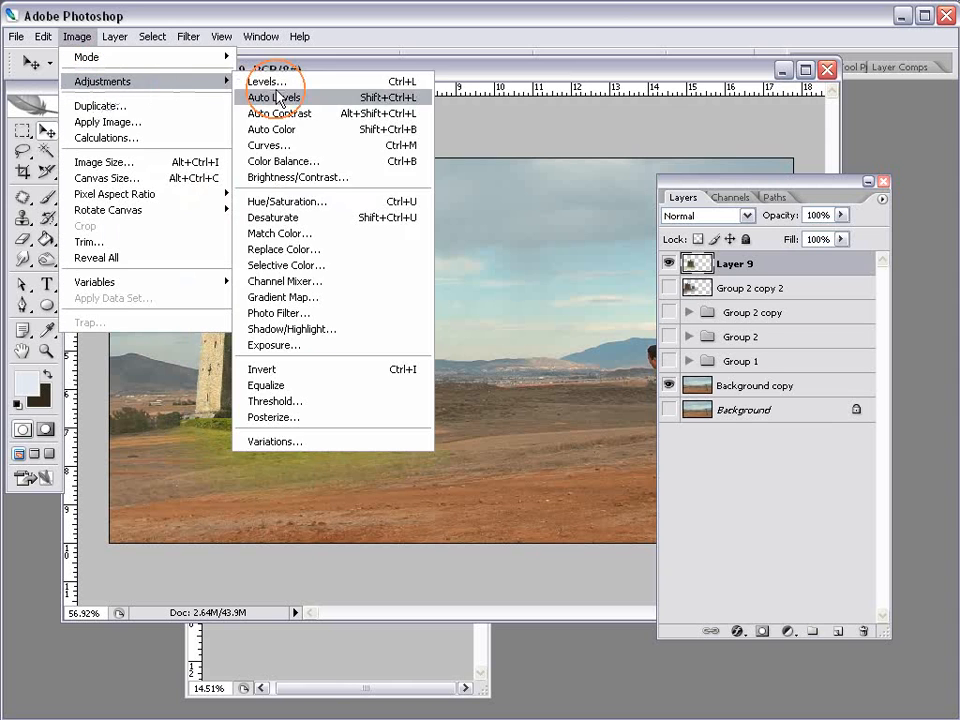
pyautogui.click(285, 202)
pyautogui.moveTo(670, 638); pyautogui.dragTo(568, 426)
pyautogui.moveTo(651, 491); pyautogui.dragTo(622, 491)
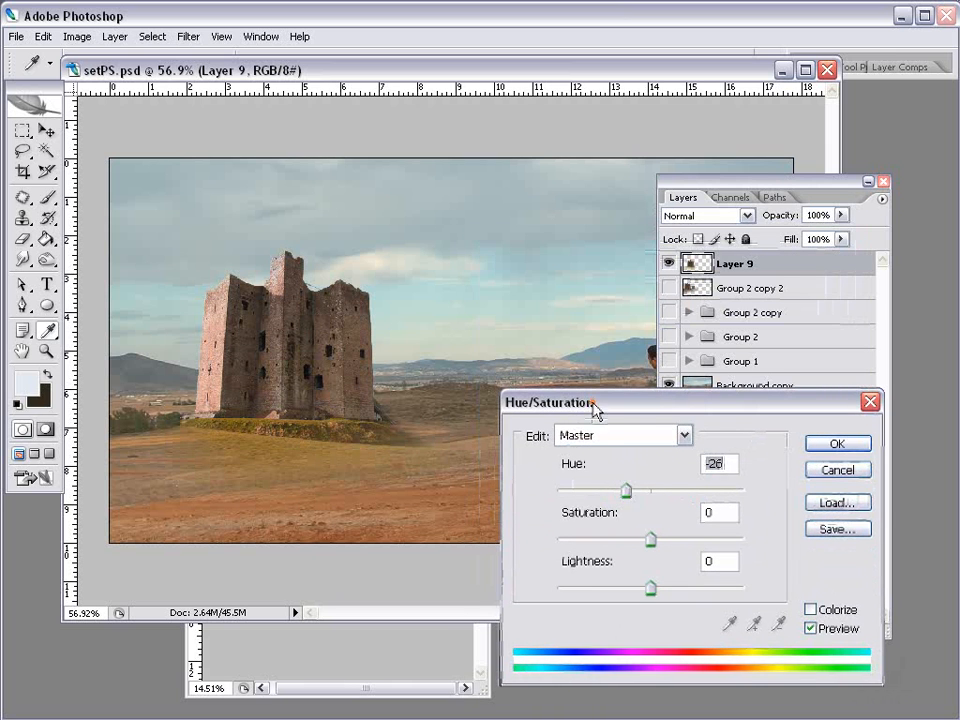
pyautogui.moveTo(595, 410); pyautogui.dragTo(583, 361)
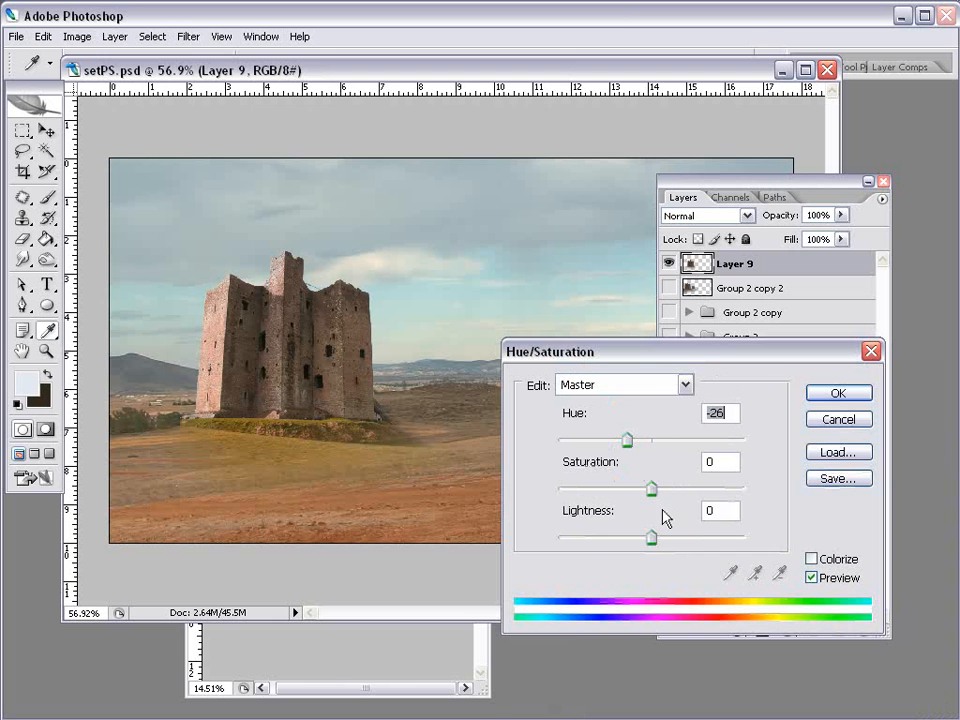
pyautogui.moveTo(652, 489)
pyautogui.mouseDown()
pyautogui.moveTo(636, 492)
pyautogui.moveTo(642, 497)
pyautogui.mouseUp()
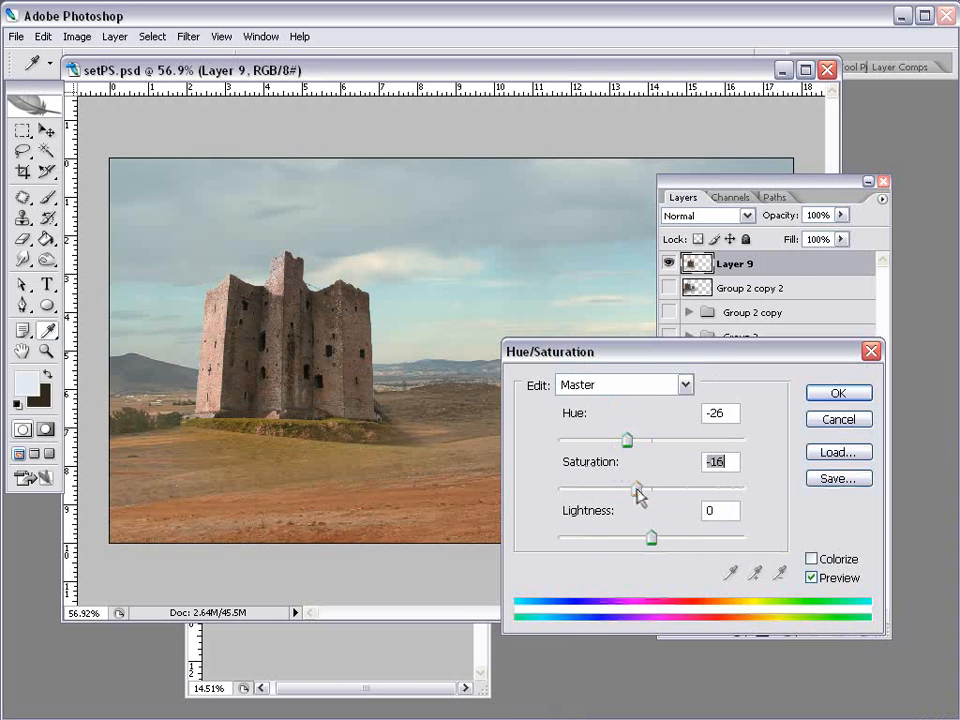
pyautogui.moveTo(643, 362); pyautogui.dragTo(501, 512)
pyautogui.click(700, 566)
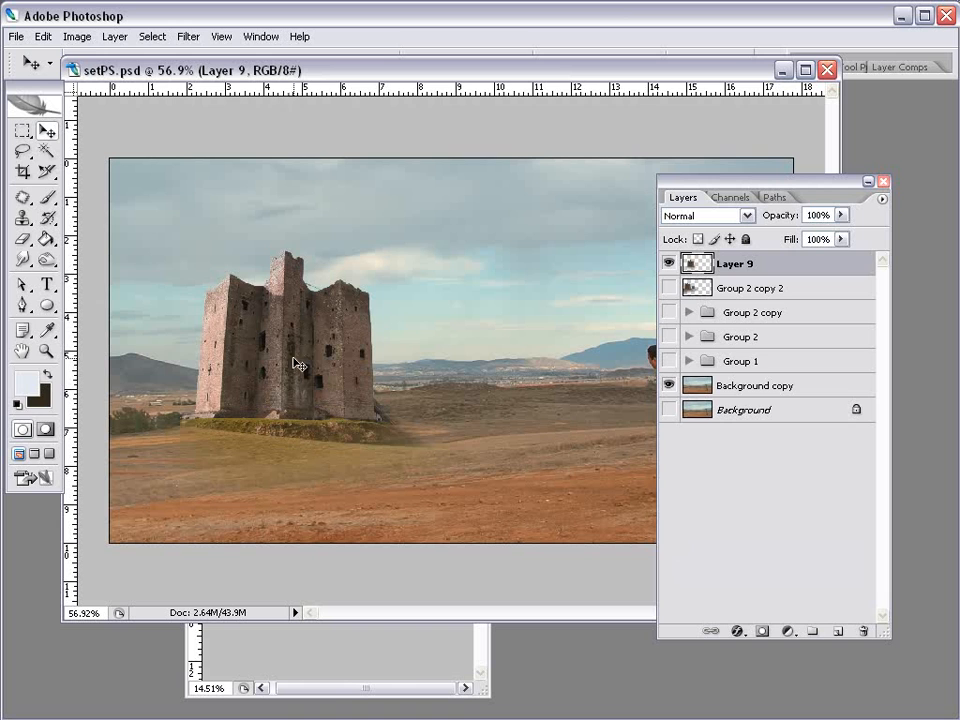
# Shift the Layer 9 castle slightly farther left on the plain
pyautogui.moveTo(297, 365); pyautogui.dragTo(270, 362)
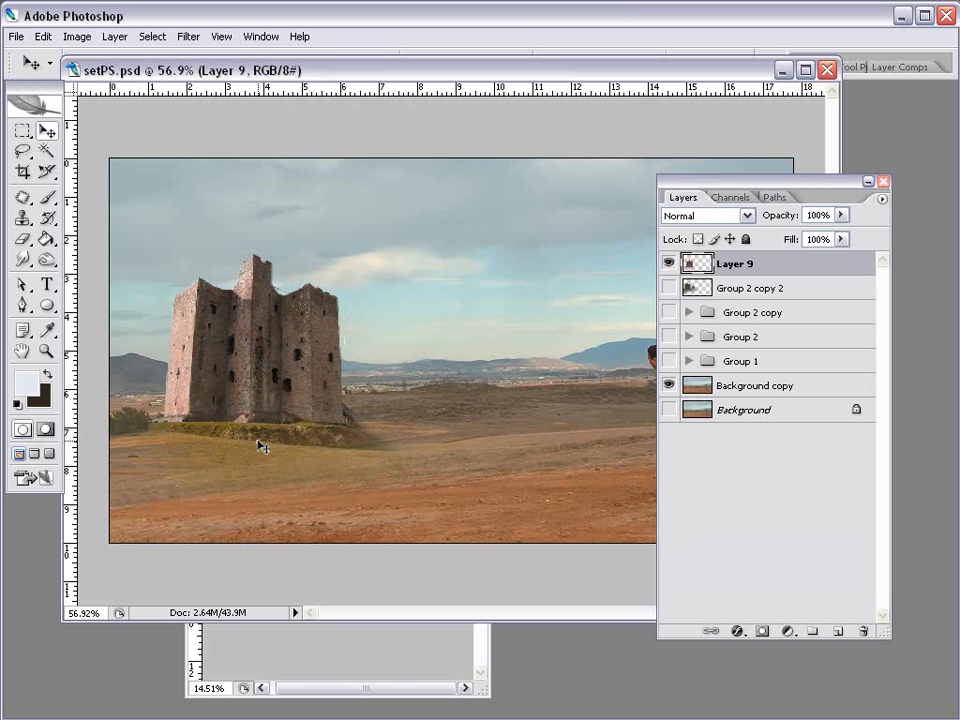
pyautogui.hotkey('ctrl', 't')
pyautogui.press('Escape')
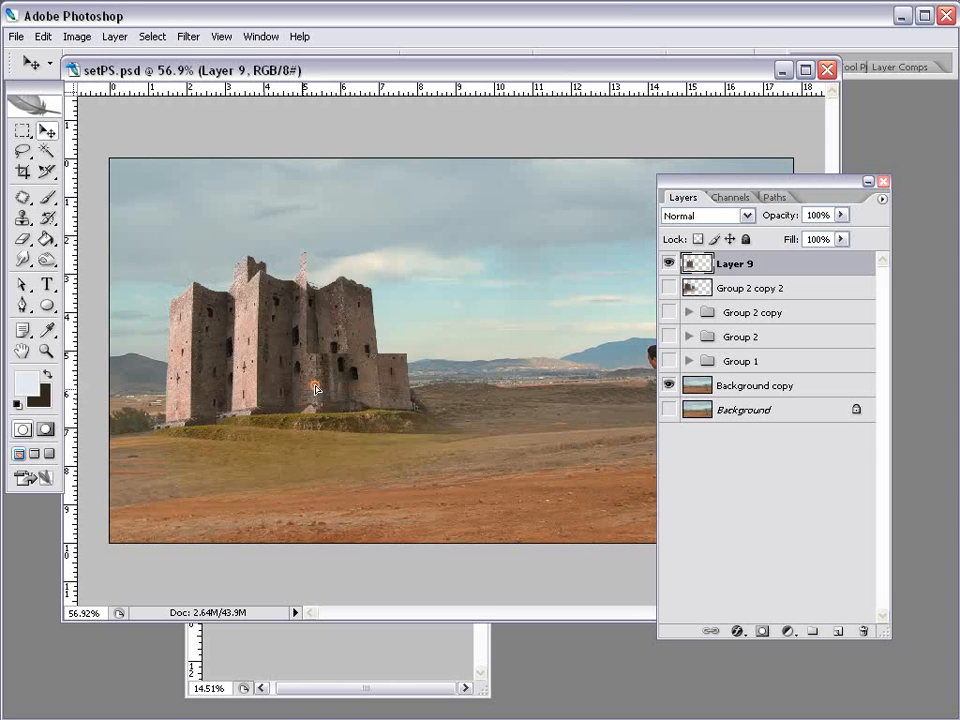
# Duplicate Layer 9, stack the copy beneath it, and scale the copy down into a small distant castle beside the original
pyautogui.keyDown('alt'); pyautogui.moveTo(315, 390); pyautogui.dragTo(373, 360); pyautogui.keyUp('alt')
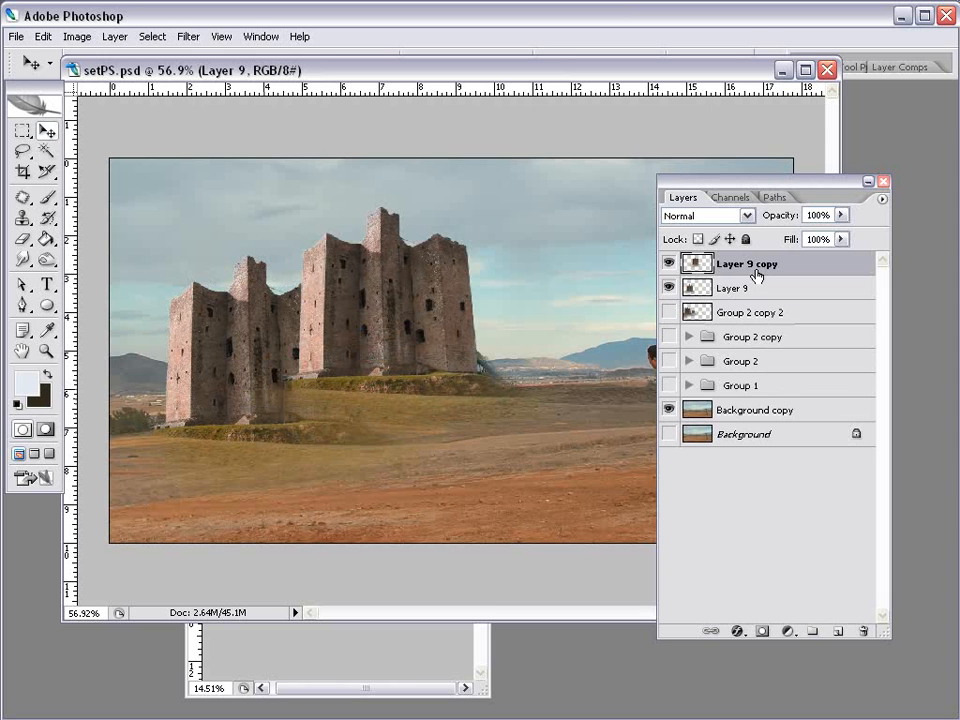
pyautogui.moveTo(756, 274); pyautogui.dragTo(728, 313)
pyautogui.hotkey('ctrl', 't')
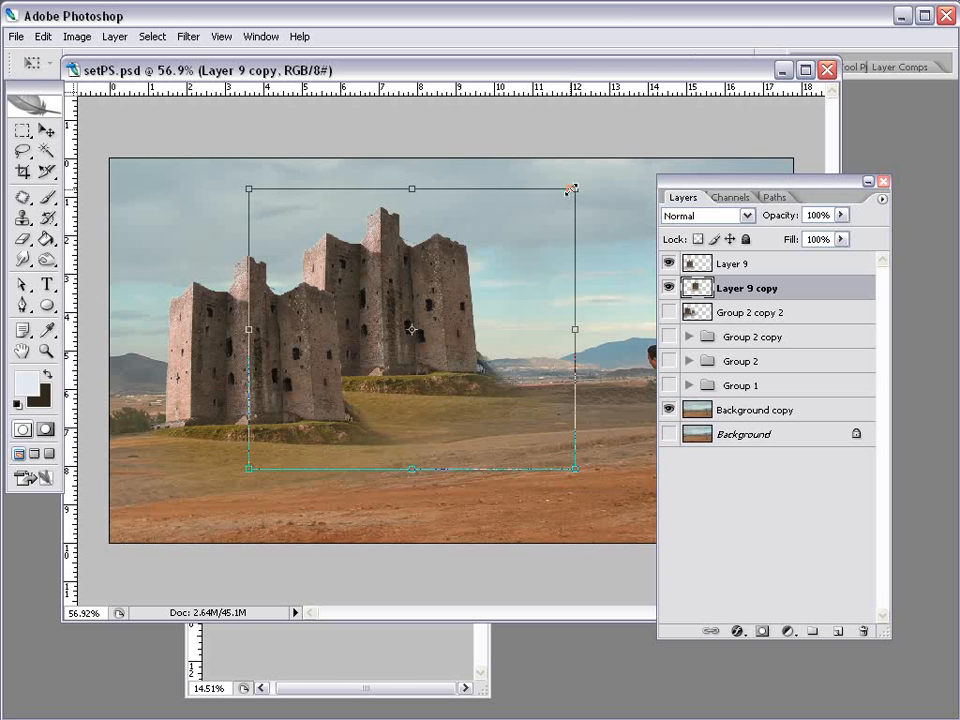
pyautogui.moveTo(573, 188); pyautogui.dragTo(431, 343)
pyautogui.press('Return')
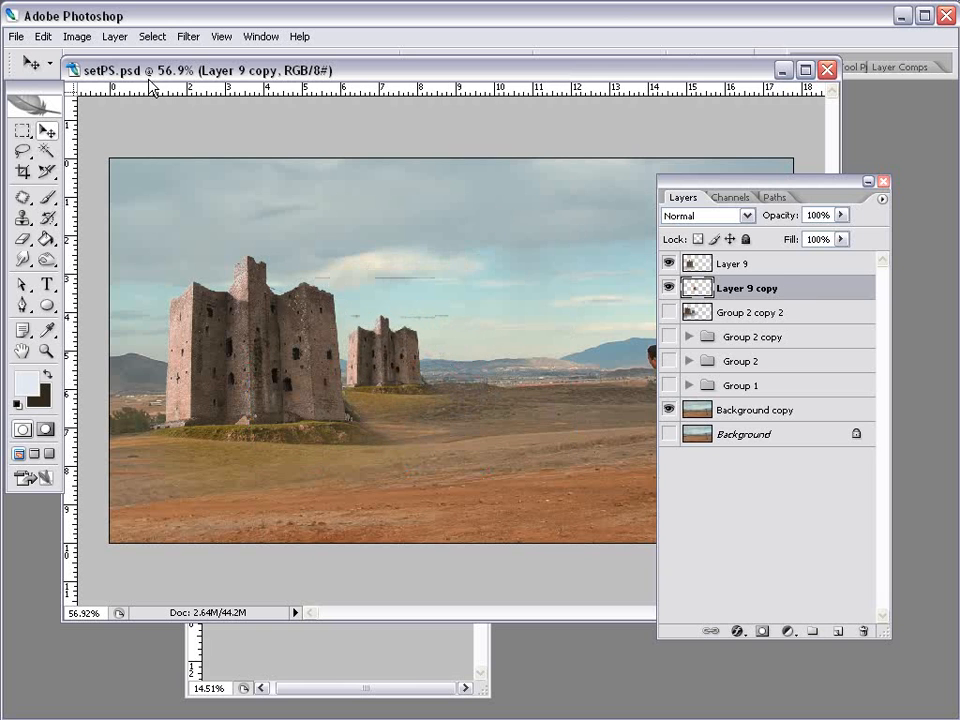
# Add a Color Overlay to Layer 9 copy, using the grey-blue 71888e sampled from the distant hills
pyautogui.click(825, 287)
pyautogui.press('h')
pyautogui.moveTo(809, 378); pyautogui.dragTo(713, 108)
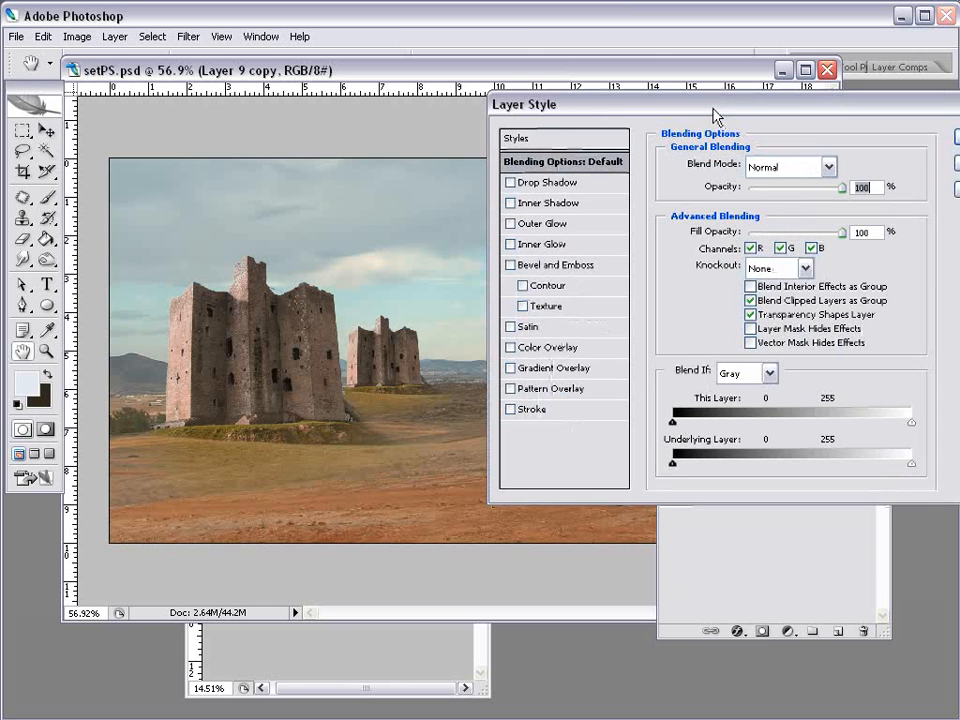
pyautogui.click(530, 350)
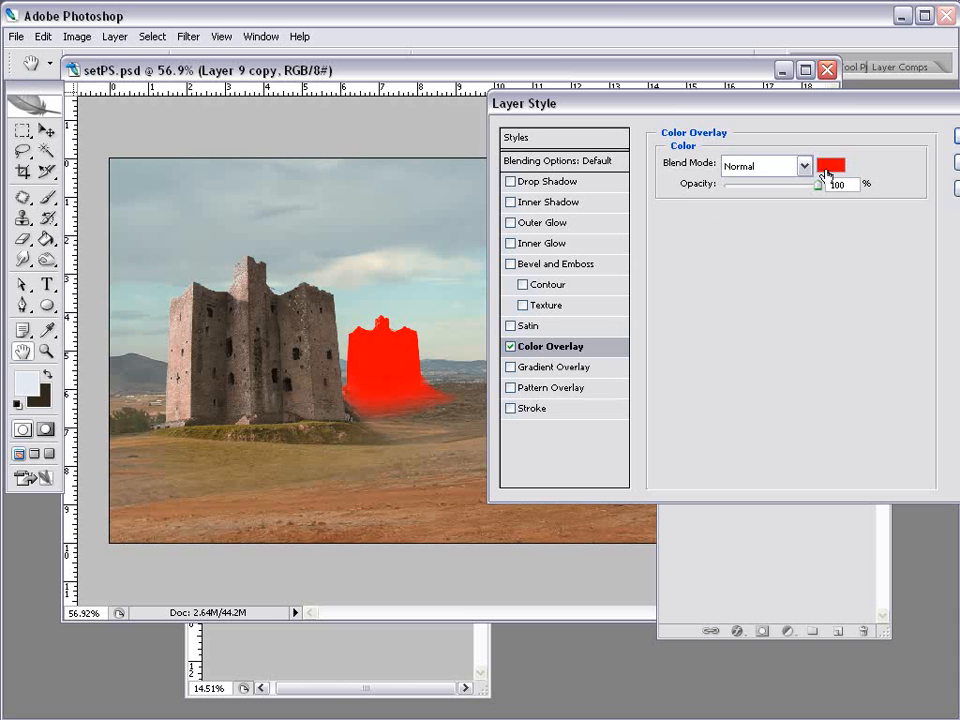
pyautogui.click(450, 363)
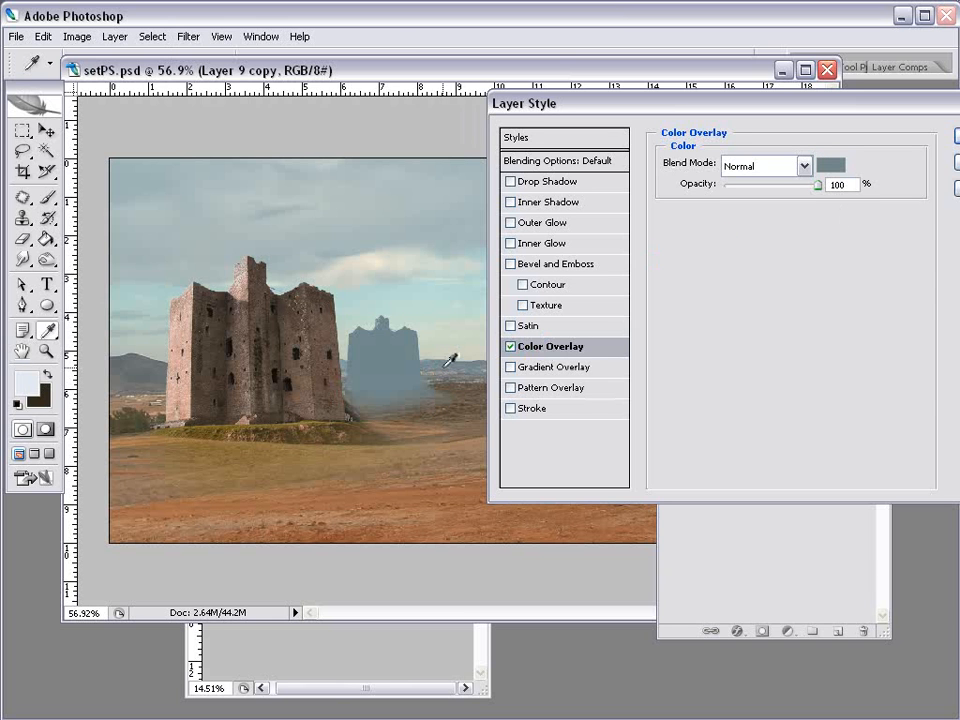
pyautogui.moveTo(801, 467); pyautogui.dragTo(740, 288)
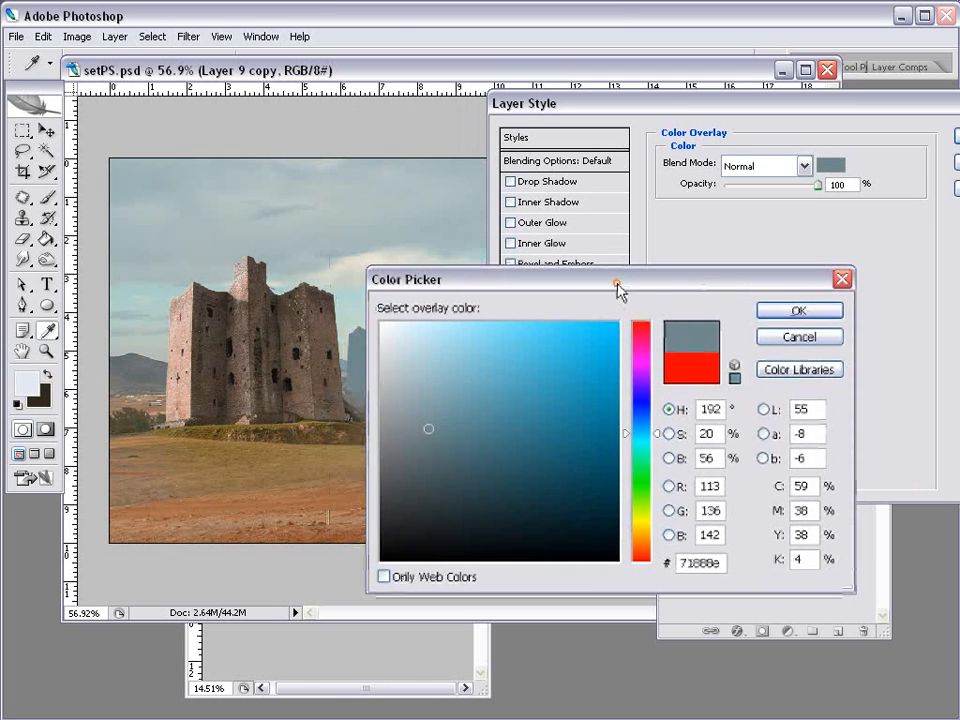
pyautogui.moveTo(618, 290); pyautogui.dragTo(589, 435)
pyautogui.click(770, 482)
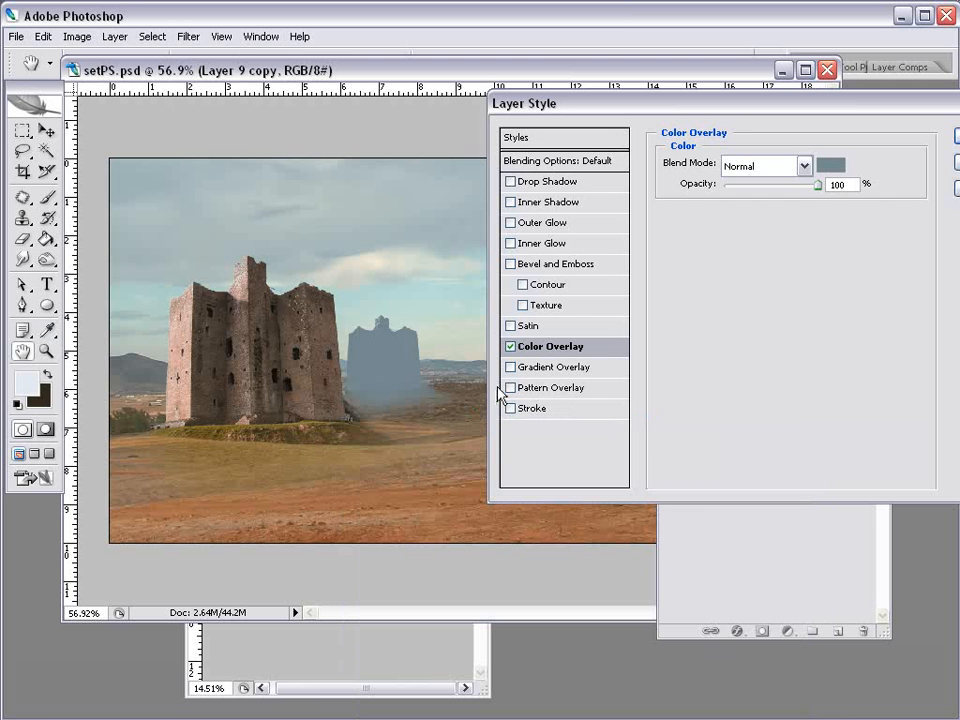
# Lower the Color Overlay opacity on Layer 9 copy to about 26% so the second castle looks lightly hazed
pyautogui.moveTo(812, 188); pyautogui.dragTo(748, 189)
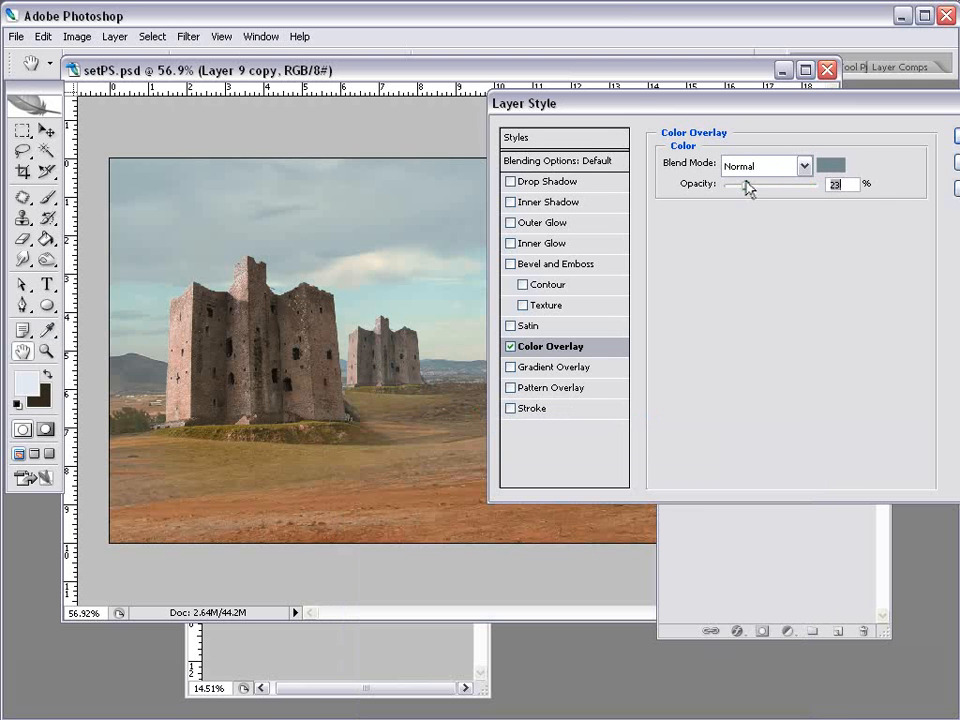
pyautogui.moveTo(648, 110); pyautogui.dragTo(668, 236)
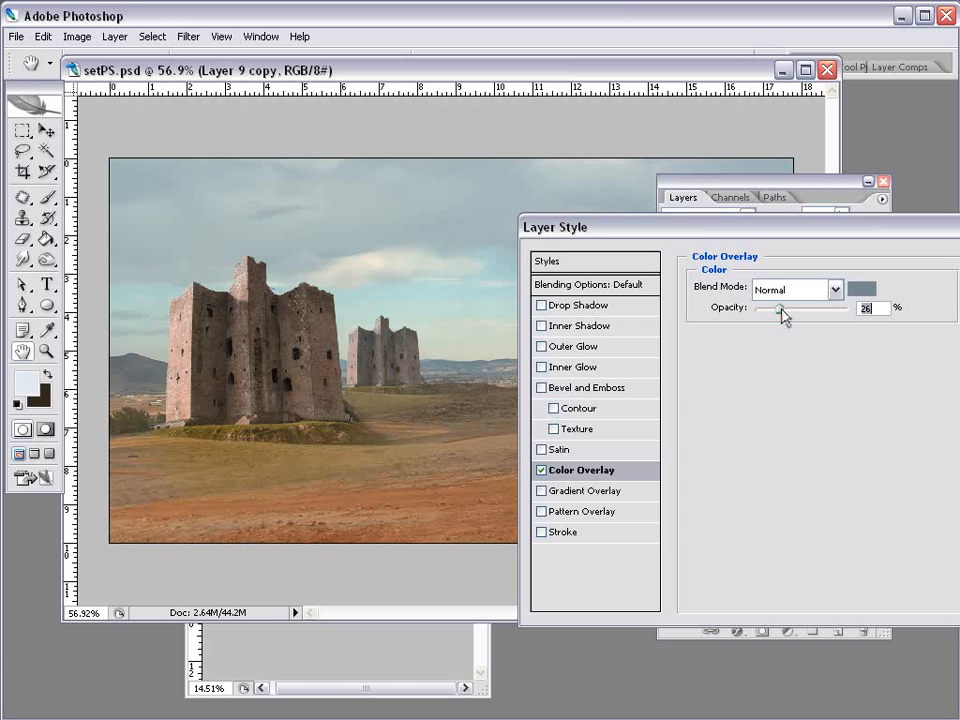
pyautogui.moveTo(783, 315); pyautogui.dragTo(784, 316)
pyautogui.moveTo(663, 228); pyautogui.dragTo(581, 389)
pyautogui.click(940, 419)
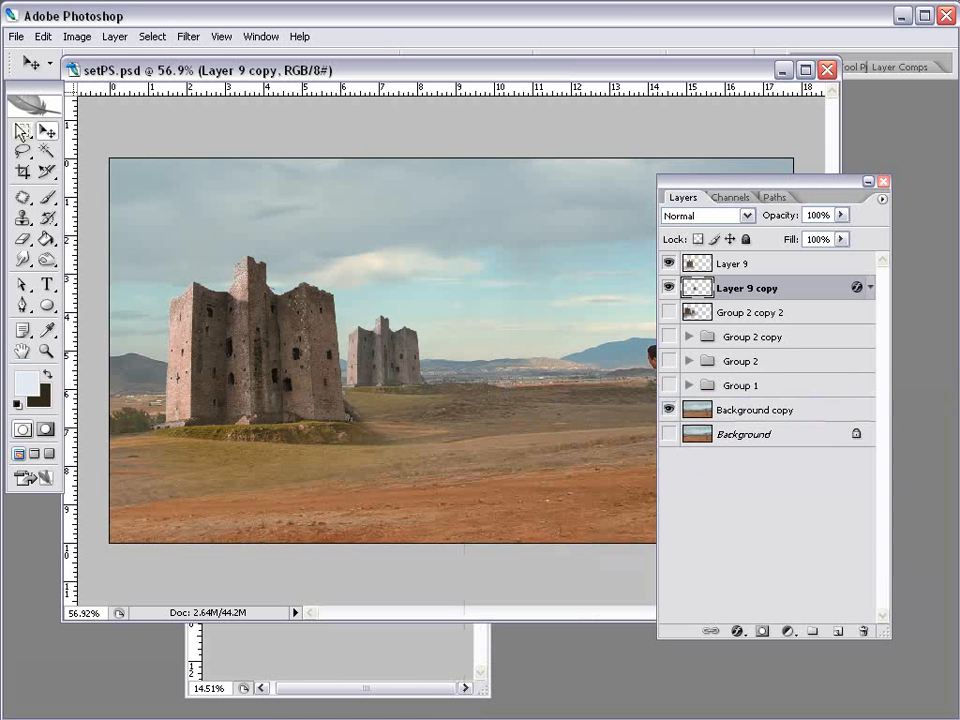
# Duplicate the hazed Layer 9 copy castle, scale the duplicate down to a tiny castle, and place it on the horizon beyond the second castle
pyautogui.moveTo(395, 375); pyautogui.dragTo(494, 363)
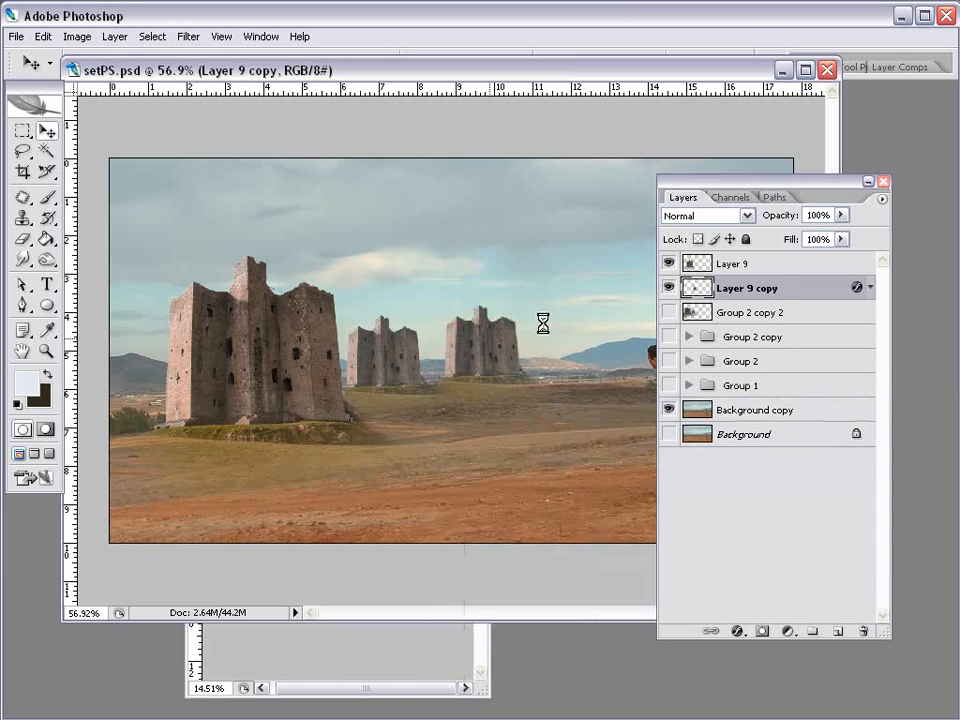
pyautogui.hotkey('ctrl', 't')
pyautogui.moveTo(561, 295); pyautogui.dragTo(481, 370)
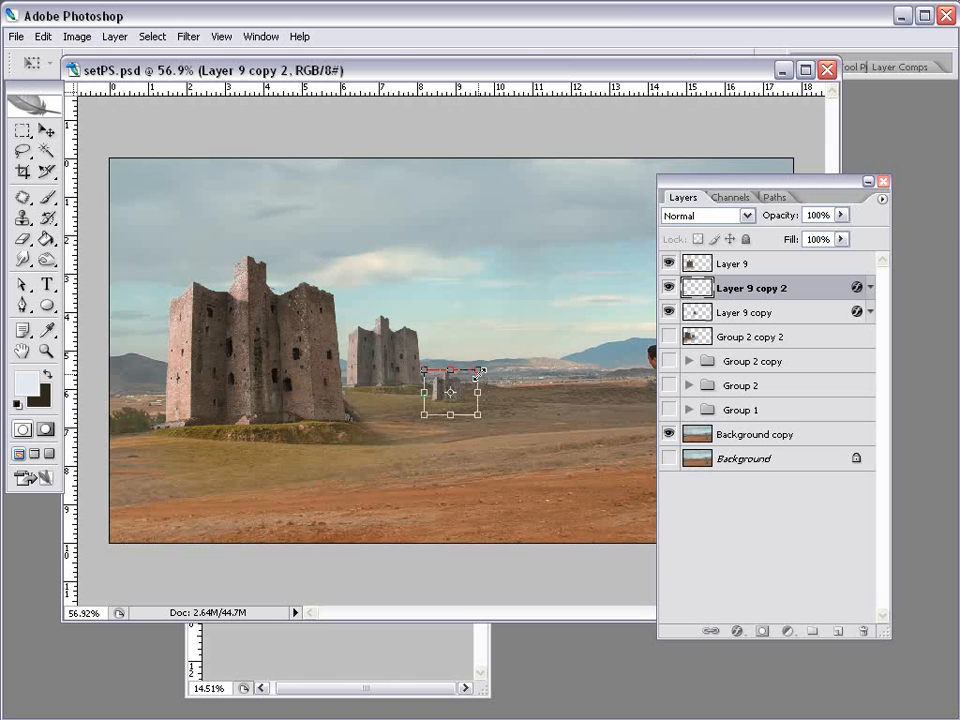
pyautogui.press('Return')
pyautogui.moveTo(456, 413); pyautogui.dragTo(467, 396)
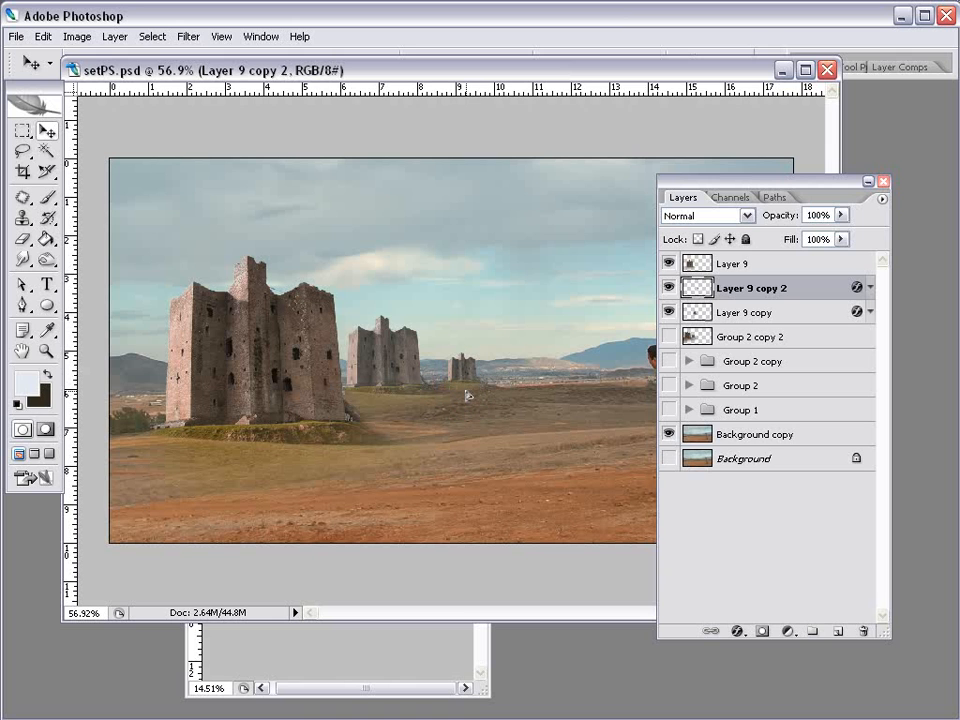
# Raise the Color Overlay opacity of Layer 9 copy 2 to 52% for a stronger haze on the farthest castle
pyautogui.doubleClick(857, 289)
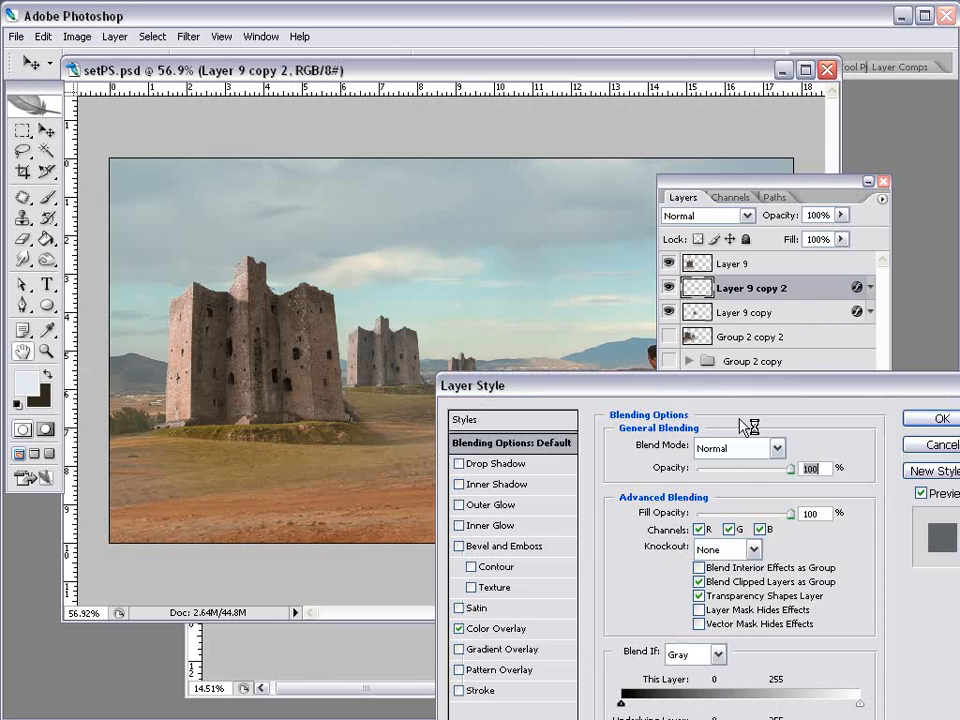
pyautogui.moveTo(651, 396); pyautogui.dragTo(741, 281)
pyautogui.click(553, 549)
pyautogui.moveTo(791, 371); pyautogui.dragTo(818, 369)
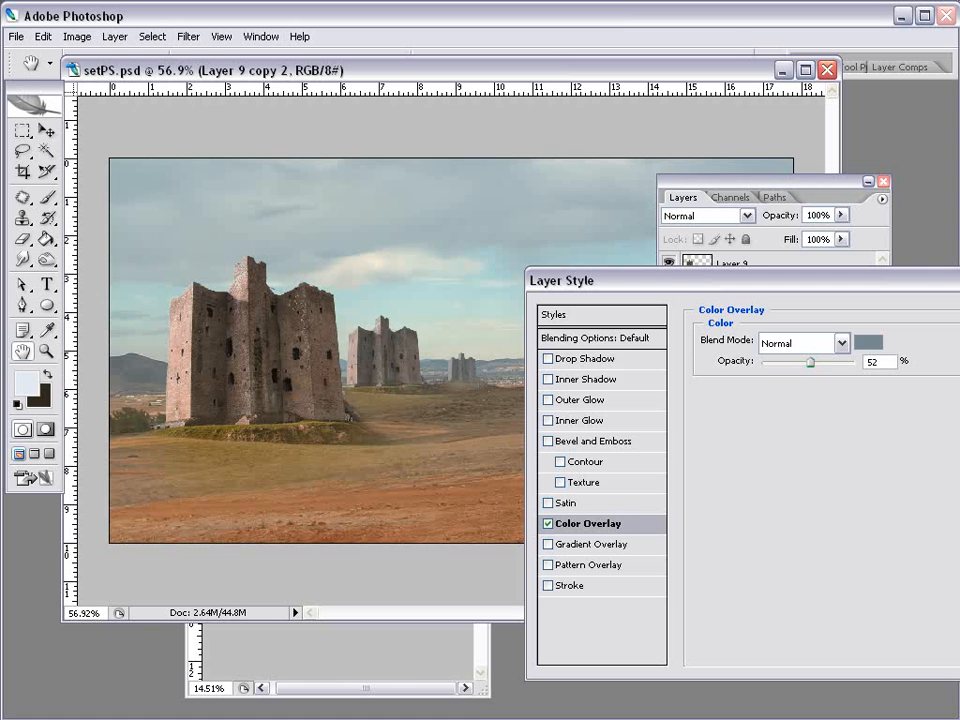
pyautogui.press('Return')
pyautogui.moveTo(713, 183); pyautogui.dragTo(744, 185)
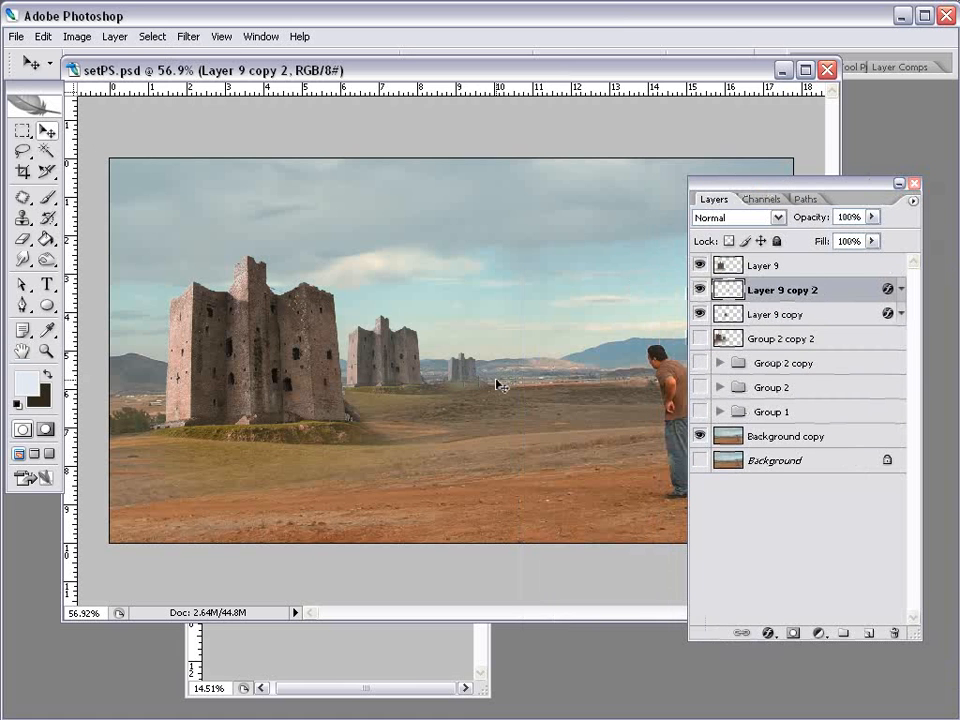
# Clone Stamp stonework over a window in the right-hand wall of the large foreground castle on Layer 9
pyautogui.click(23, 217)
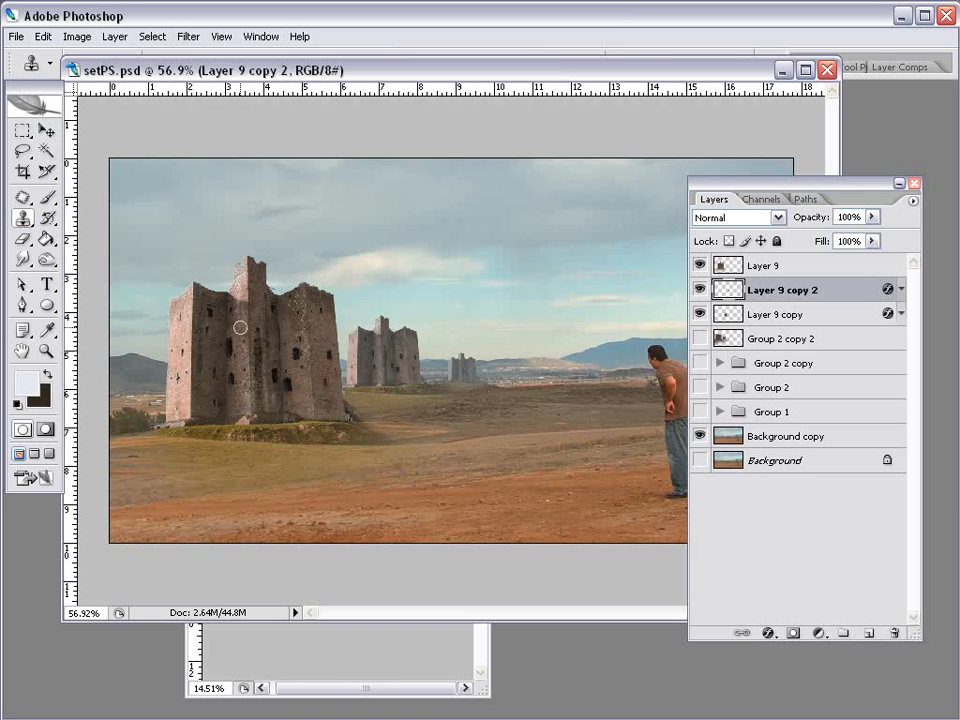
pyautogui.click(763, 266)
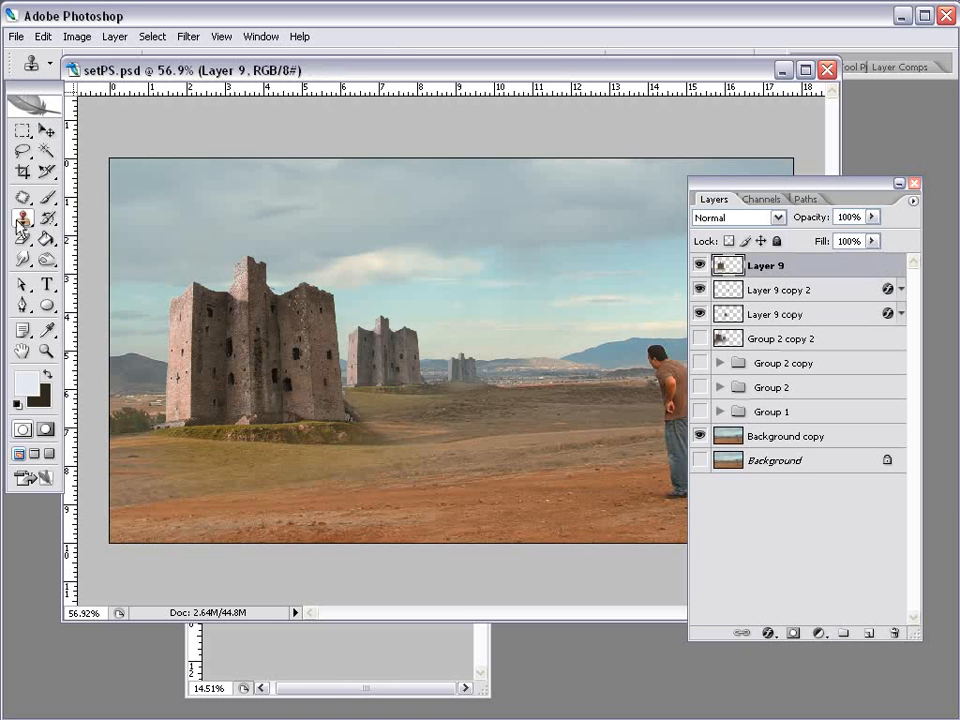
pyautogui.scroll(9, 208, 330)
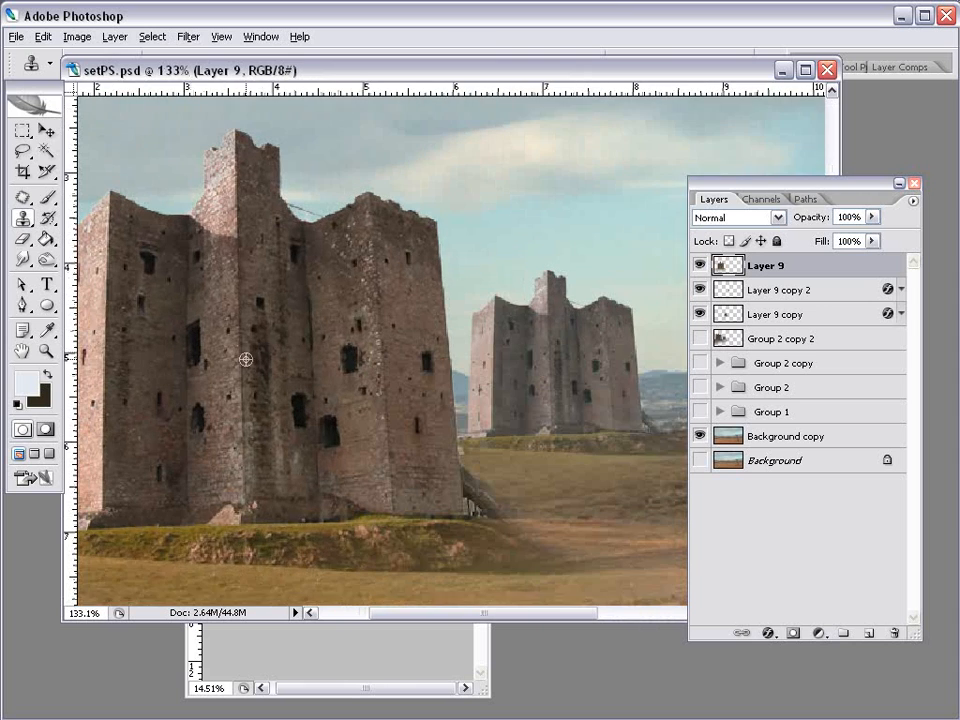
pyautogui.moveTo(220, 394); pyautogui.dragTo(296, 344)
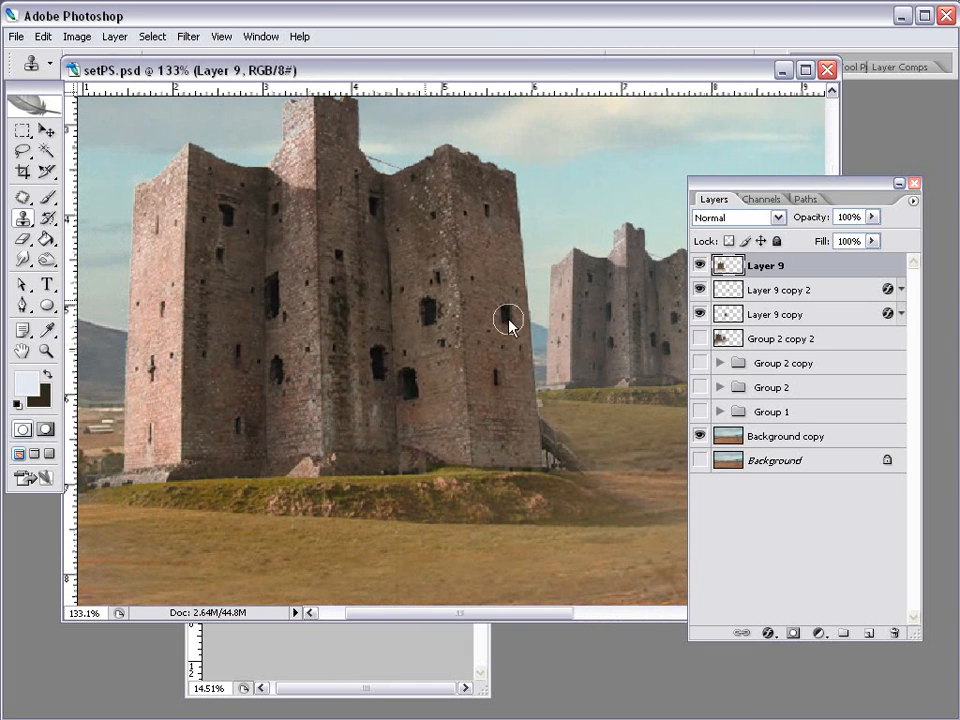
pyautogui.moveTo(630, 368); pyautogui.dragTo(538, 368)
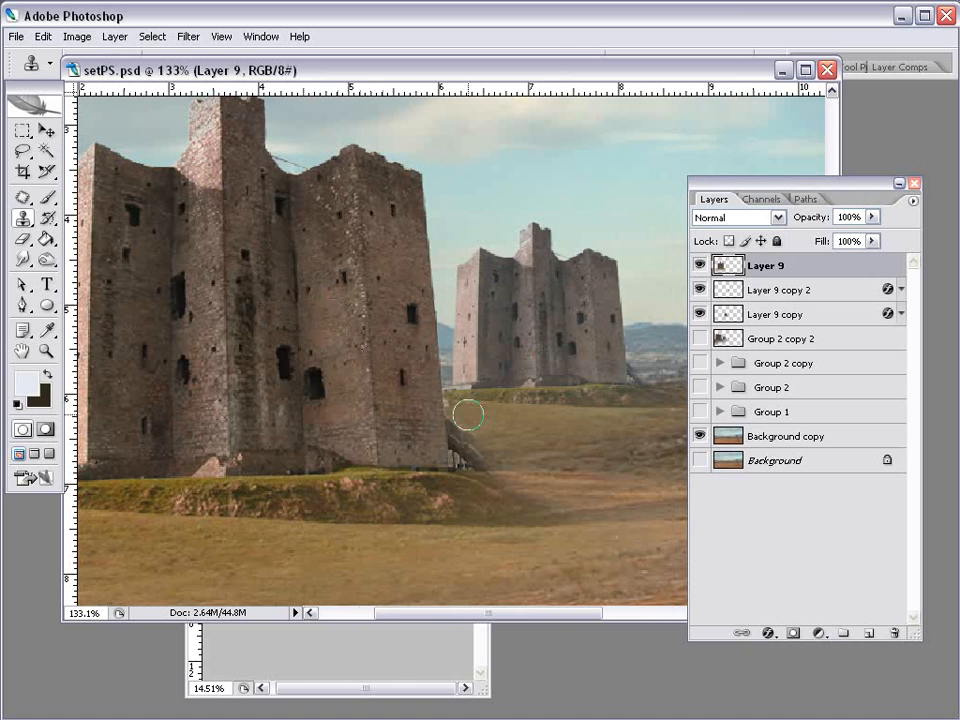
# On Layer 9 copy, clone a window to a higher spot on the middle castle's right wall using a smaller soft Clone Stamp brush
pyautogui.click(44, 134)
pyautogui.click(509, 327)
pyautogui.click(26, 218)
pyautogui.scroll(5, 574, 357)
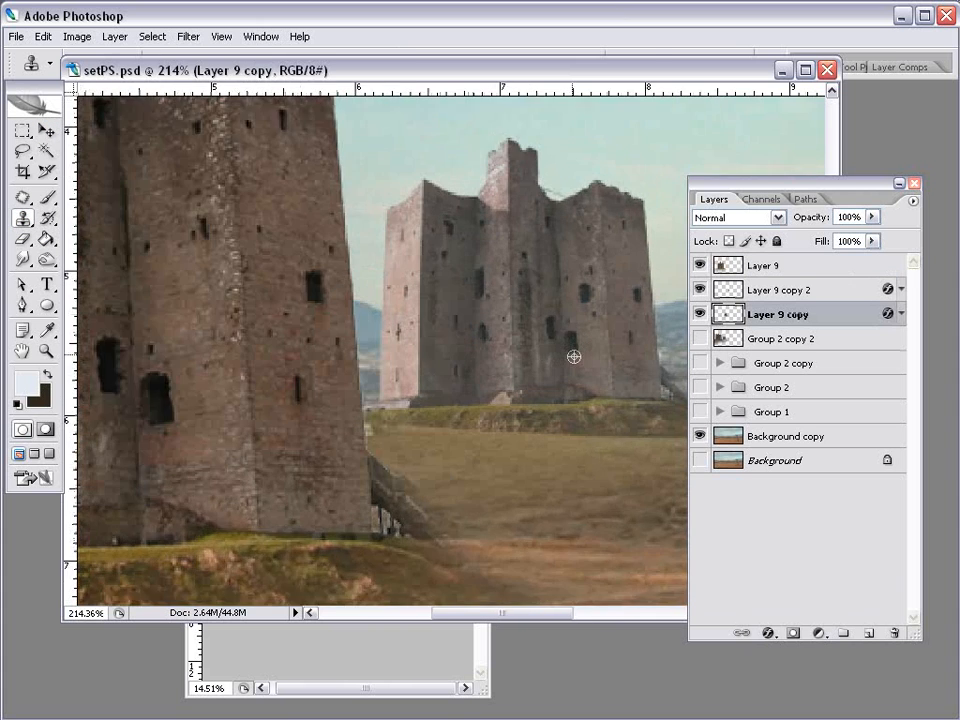
pyautogui.scroll(3, 574, 357)
pyautogui.hotkey('alt', 'space')
pyautogui.moveTo(604, 281); pyautogui.dragTo(484, 325)
pyautogui.rightClick(481, 321)
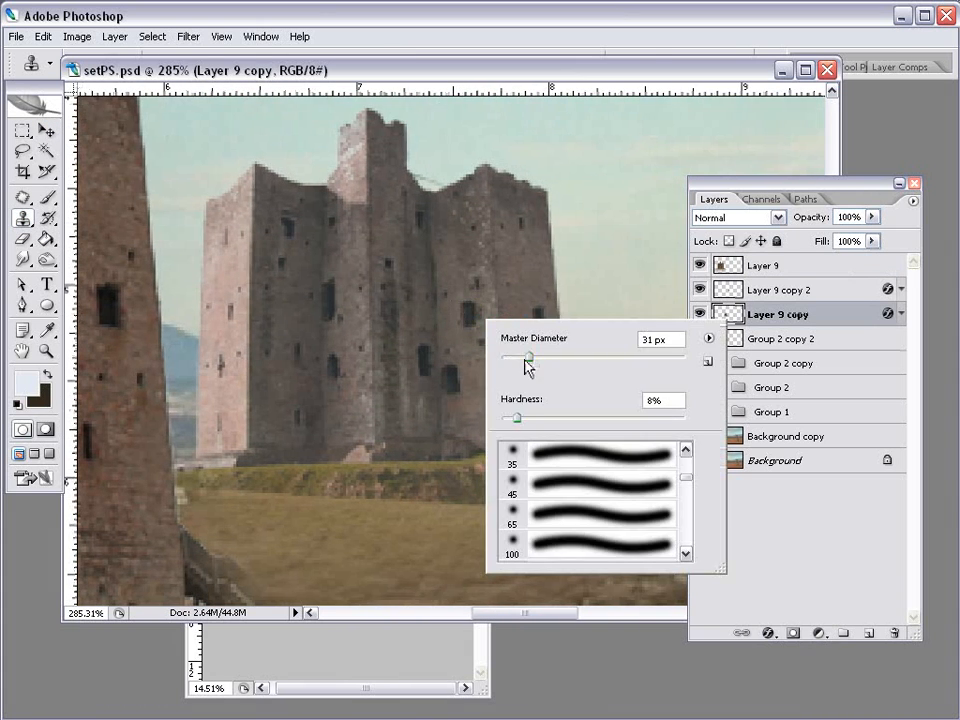
pyautogui.moveTo(526, 360); pyautogui.dragTo(514, 361)
pyautogui.keyDown('alt'); pyautogui.click(465, 306); pyautogui.keyUp('alt')
pyautogui.click(469, 229)
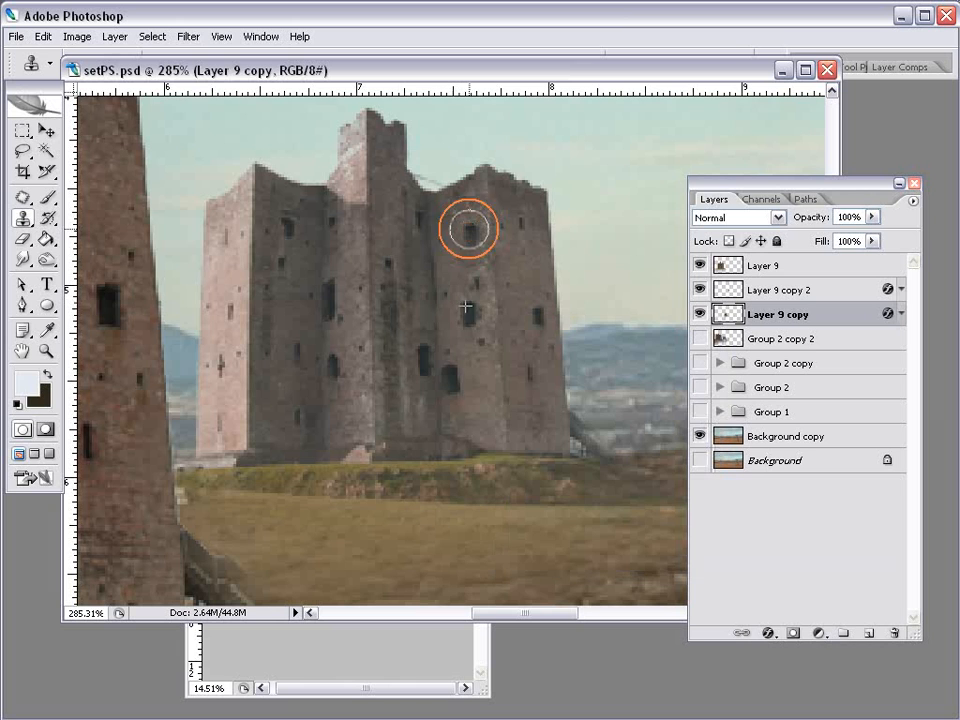
# Clone plain stone from the lower wall over the middle castle's original window below the new one
pyautogui.keyDown('alt'); pyautogui.click(491, 423); pyautogui.keyUp('alt')
pyautogui.click(469, 318)
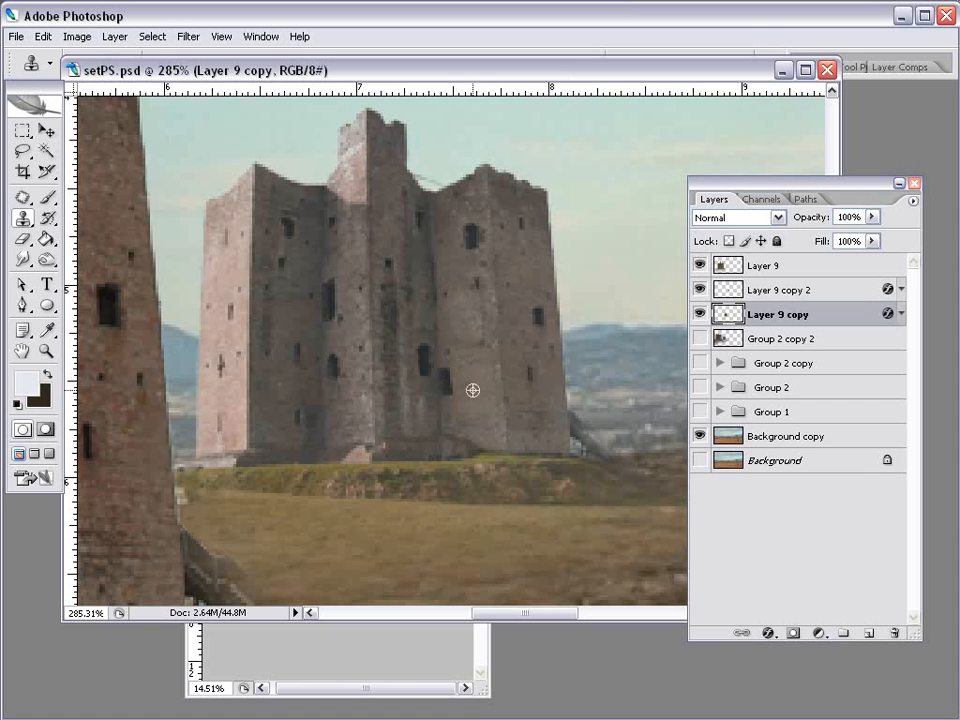
pyautogui.scroll(-1, 421, 441)
pyautogui.scroll(-6, 421, 441)
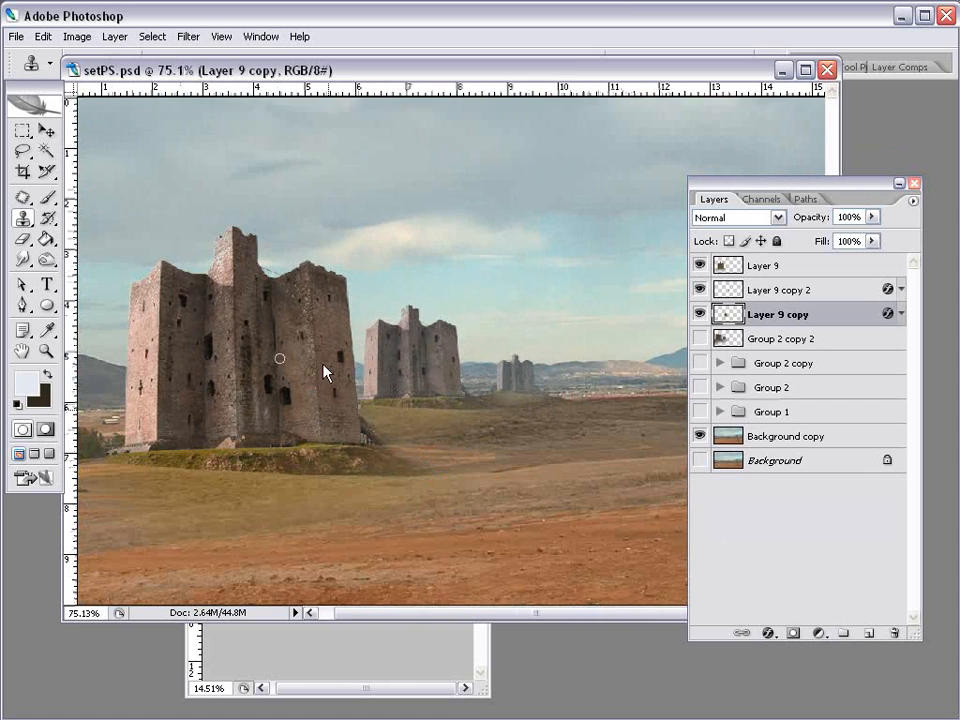
pyautogui.scroll(-2, 323, 372)
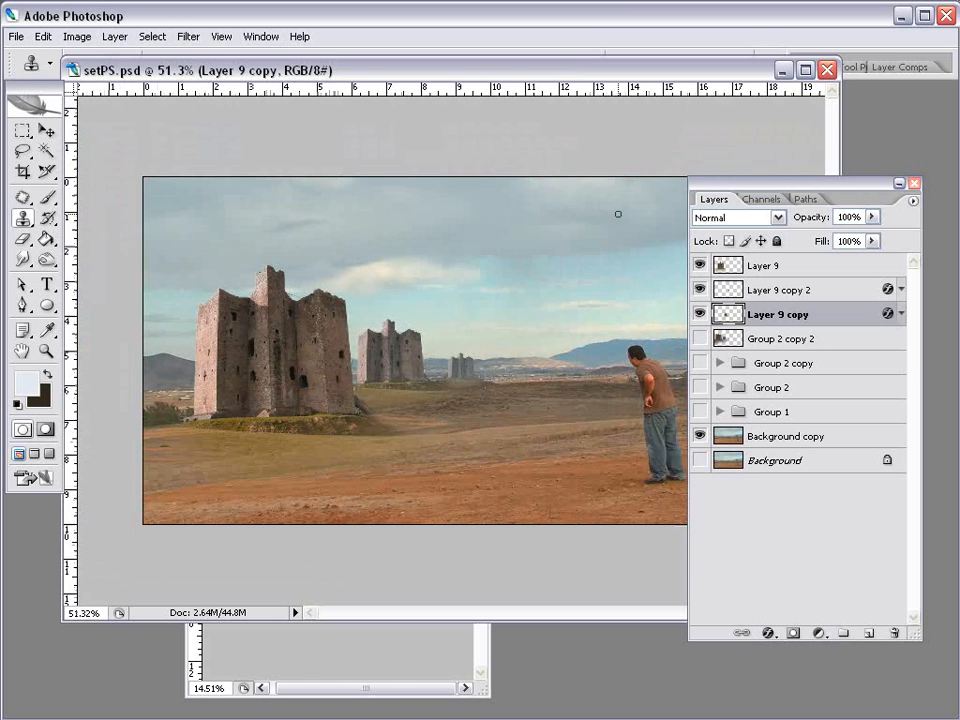
# Group the three castle layers: Layer 9, Layer 9 copy 2 and Layer 9 copy
pyautogui.click(46, 130)
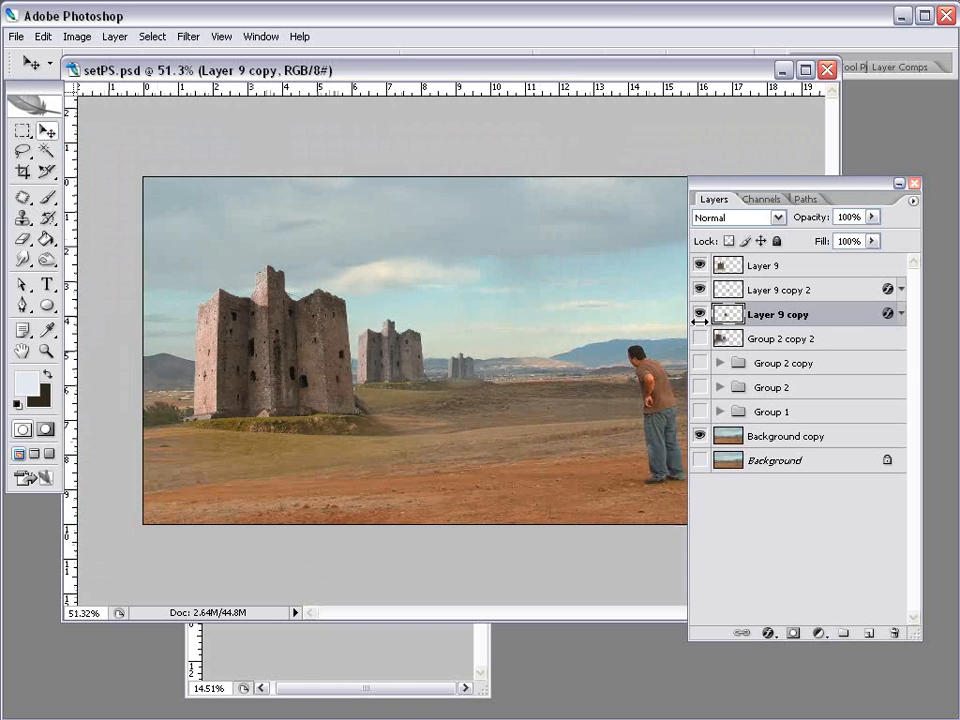
pyautogui.click(700, 265)
pyautogui.click(700, 265)
pyautogui.keyDown('shift'); pyautogui.click(762, 265); pyautogui.keyUp('shift')
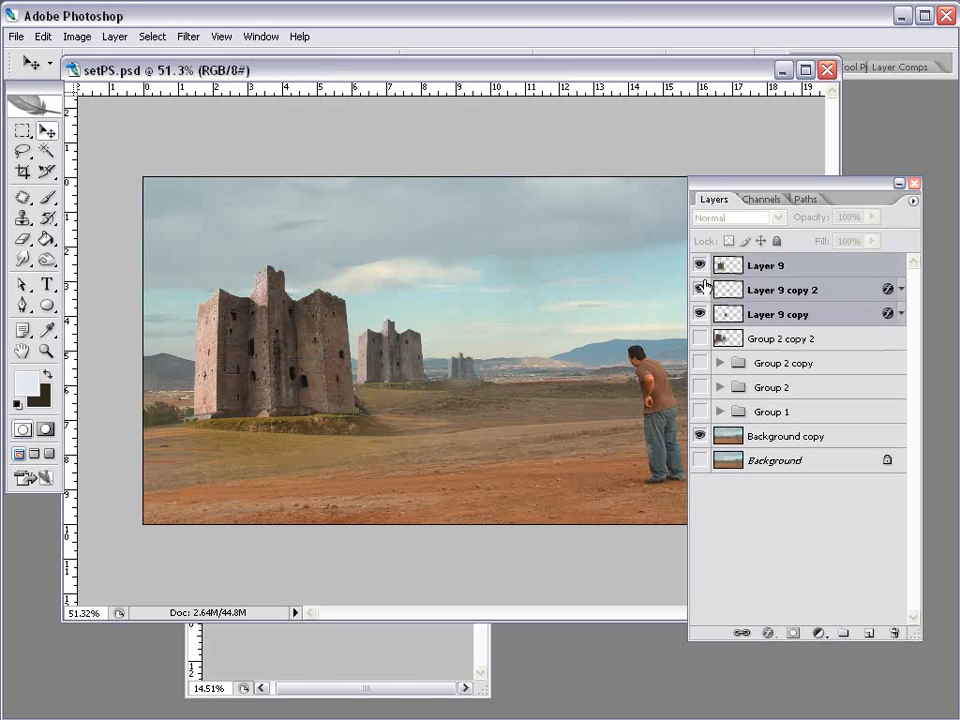
pyautogui.moveTo(767, 320); pyautogui.dragTo(843, 633)
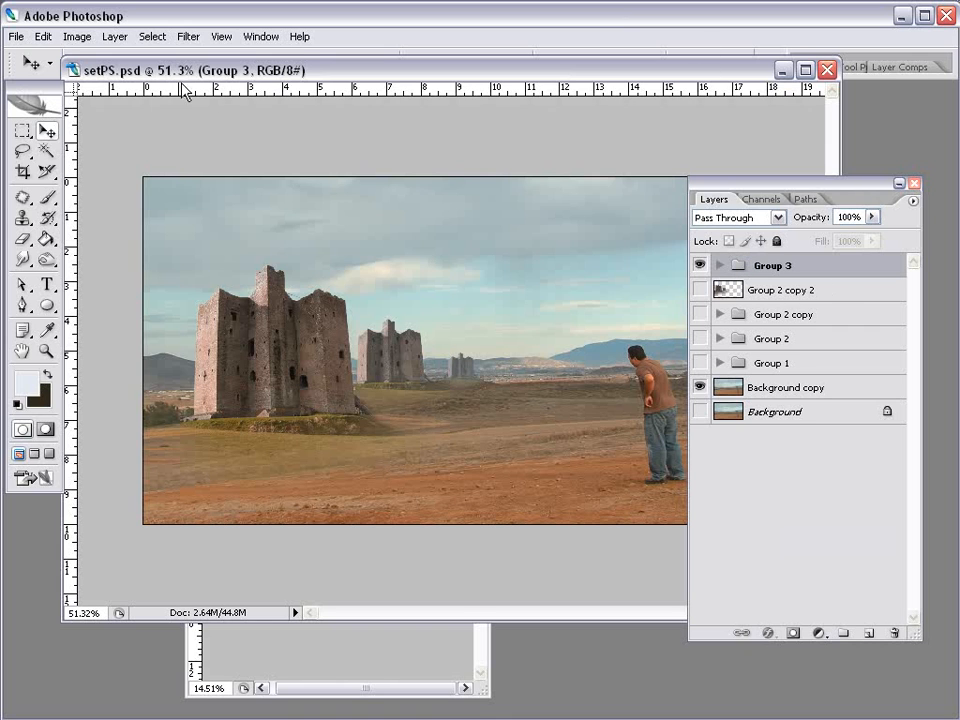
# Duplicate Group 3 within setPS.psd as Group 3 copy
pyautogui.click(116, 37)
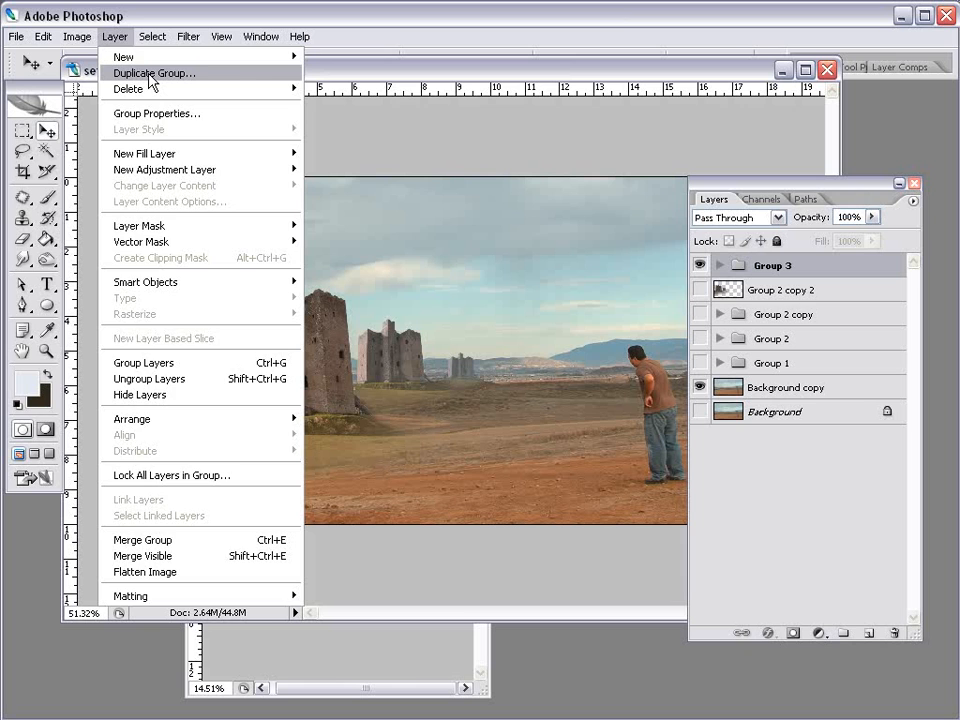
pyautogui.click(152, 77)
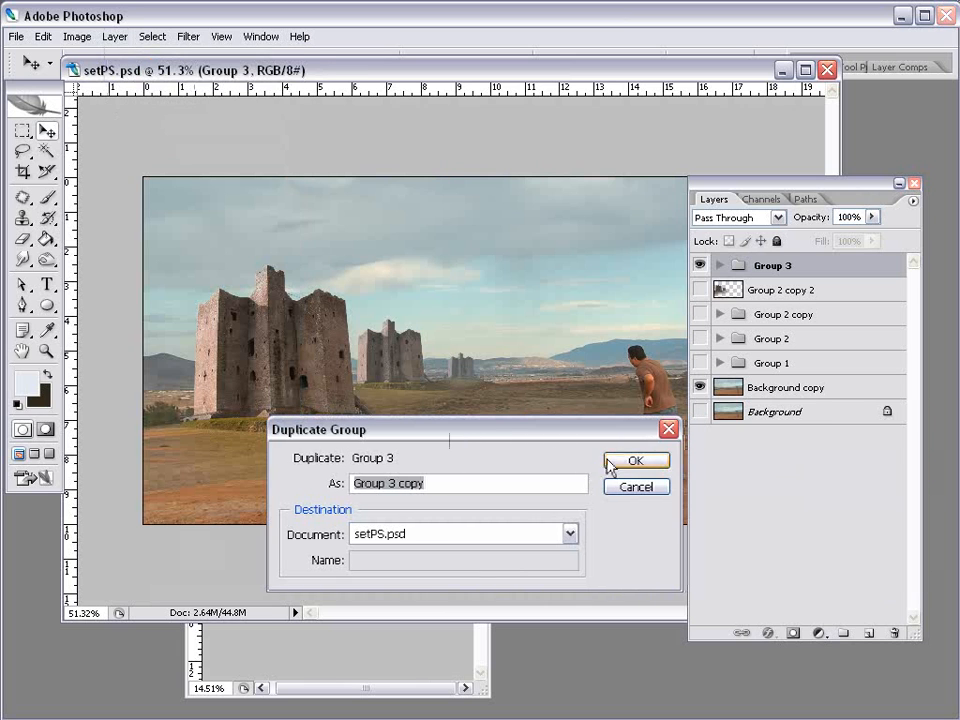
pyautogui.click(630, 458)
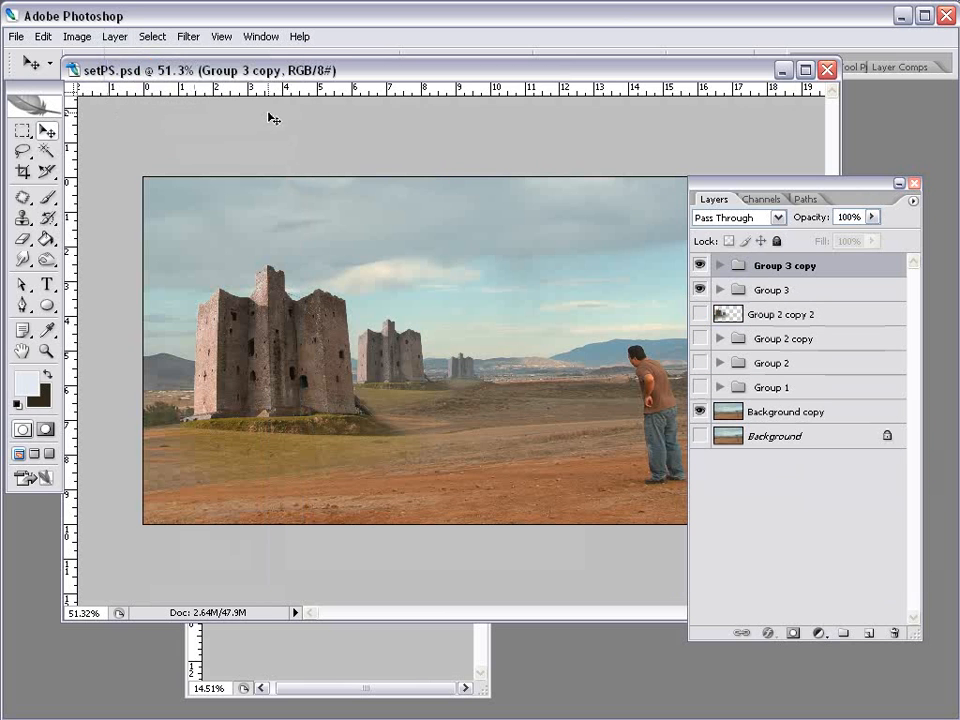
# Merge Group 3 copy into a single layer and hide the original Group 3
pyautogui.moveTo(865, 193); pyautogui.dragTo(612, 178)
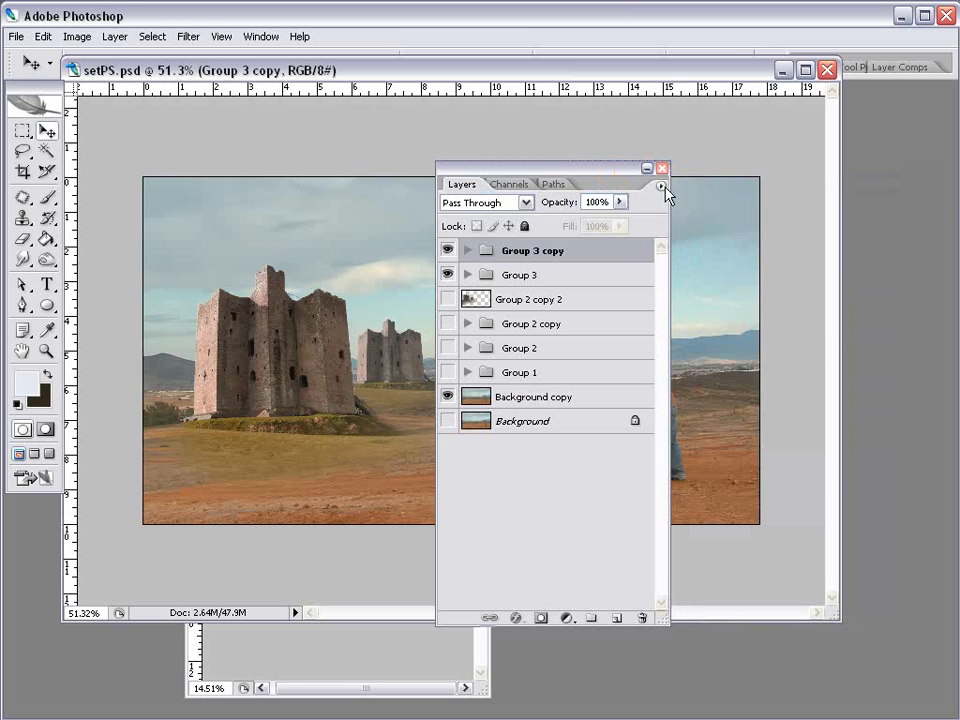
pyautogui.click(660, 186)
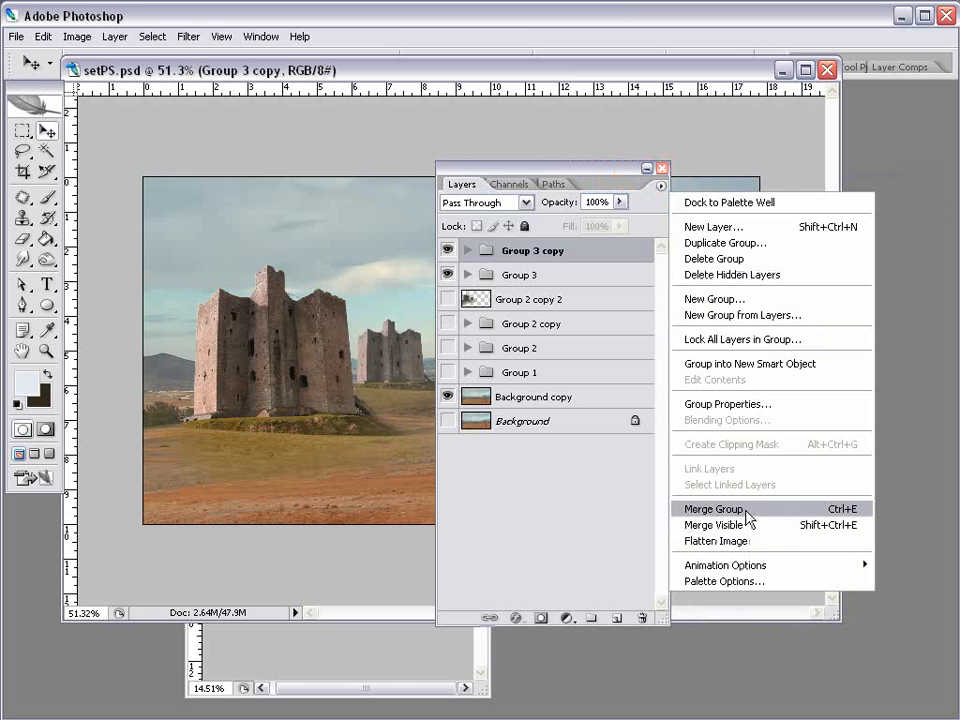
pyautogui.click(713, 509)
pyautogui.click(447, 274)
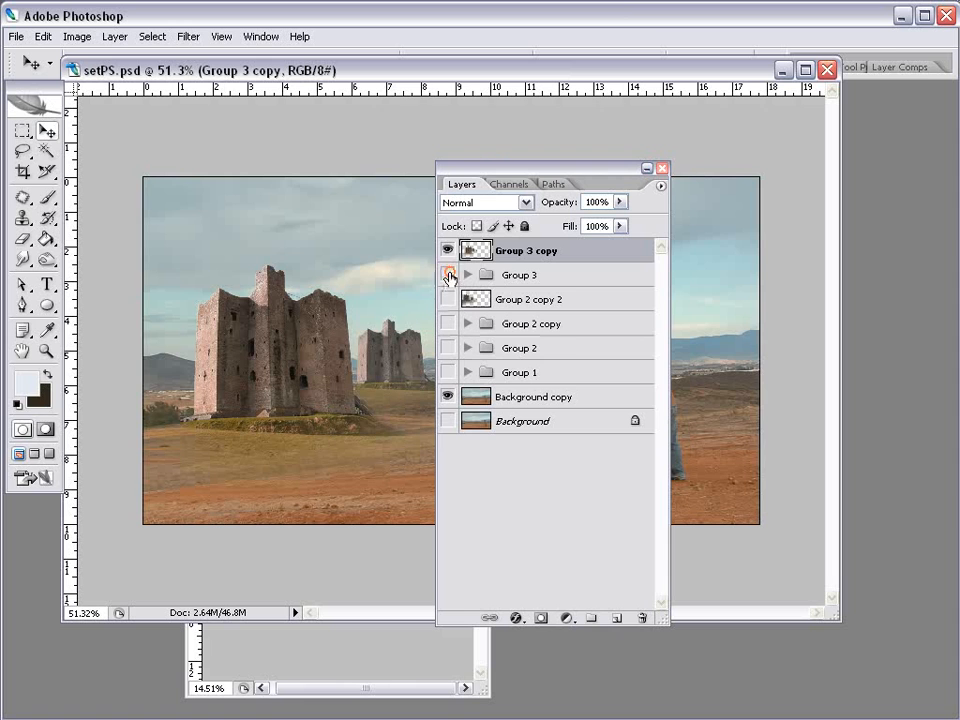
pyautogui.moveTo(506, 172); pyautogui.dragTo(645, 216)
pyautogui.moveTo(300, 400); pyautogui.dragTo(325, 403)
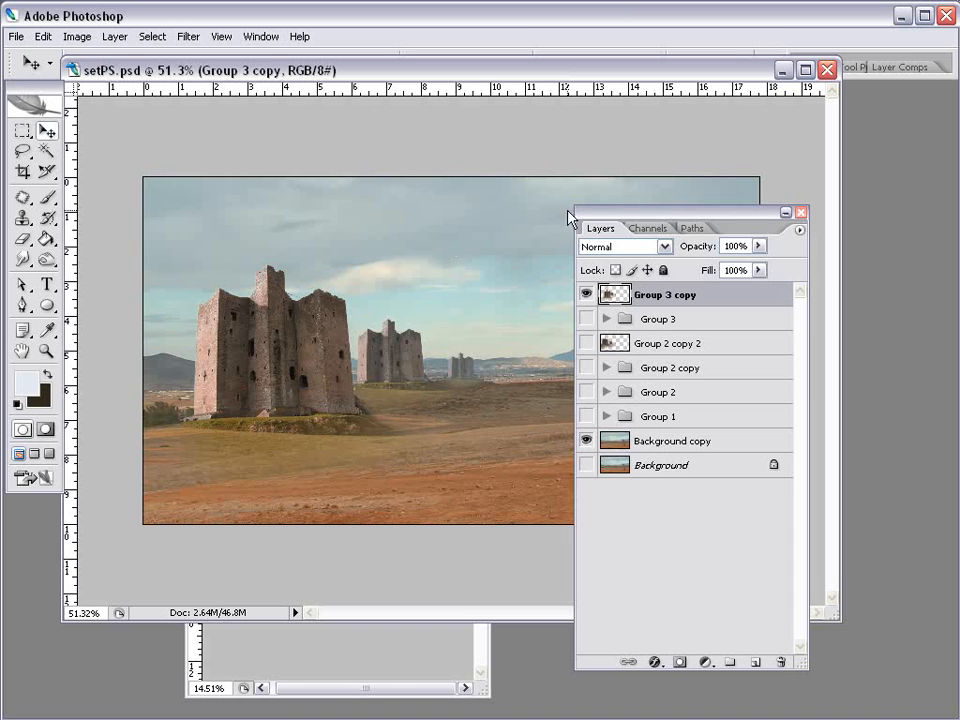
pyautogui.moveTo(646, 226); pyautogui.dragTo(760, 212)
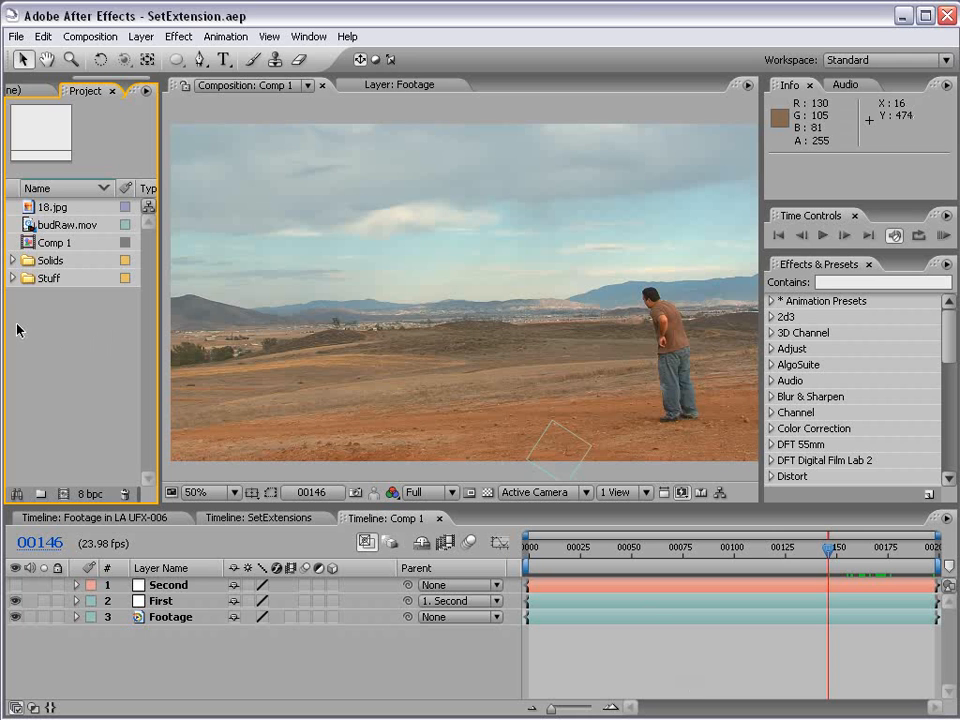
# In After Effects, import setNEW.psd as a Composition with footage dimensions set to Document Size
pyautogui.doubleClick(55, 322)
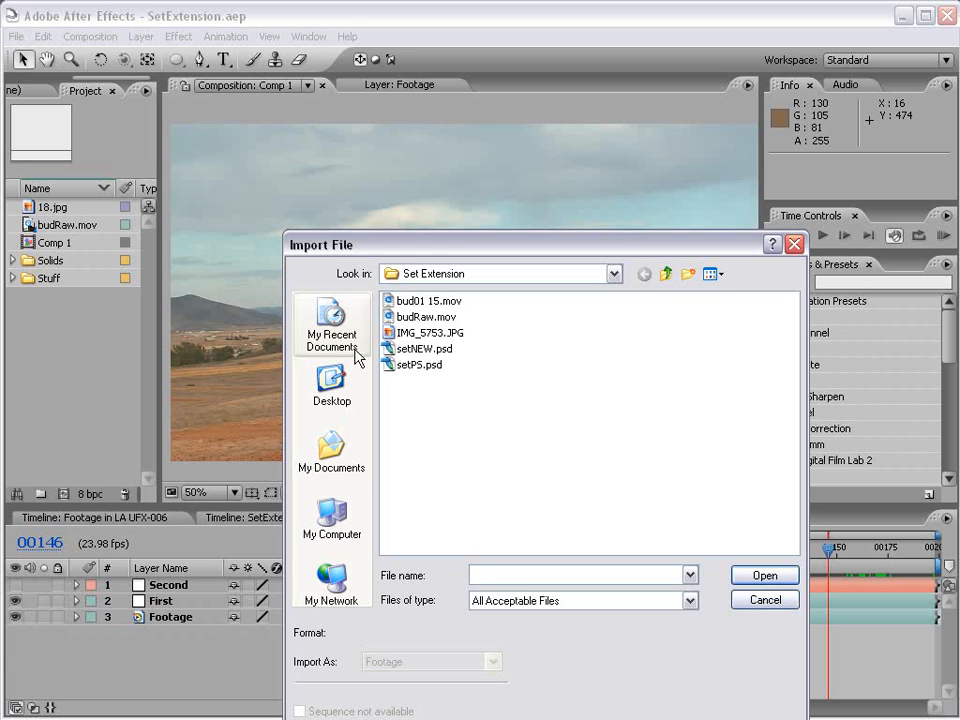
pyautogui.click(420, 348)
pyautogui.click(770, 577)
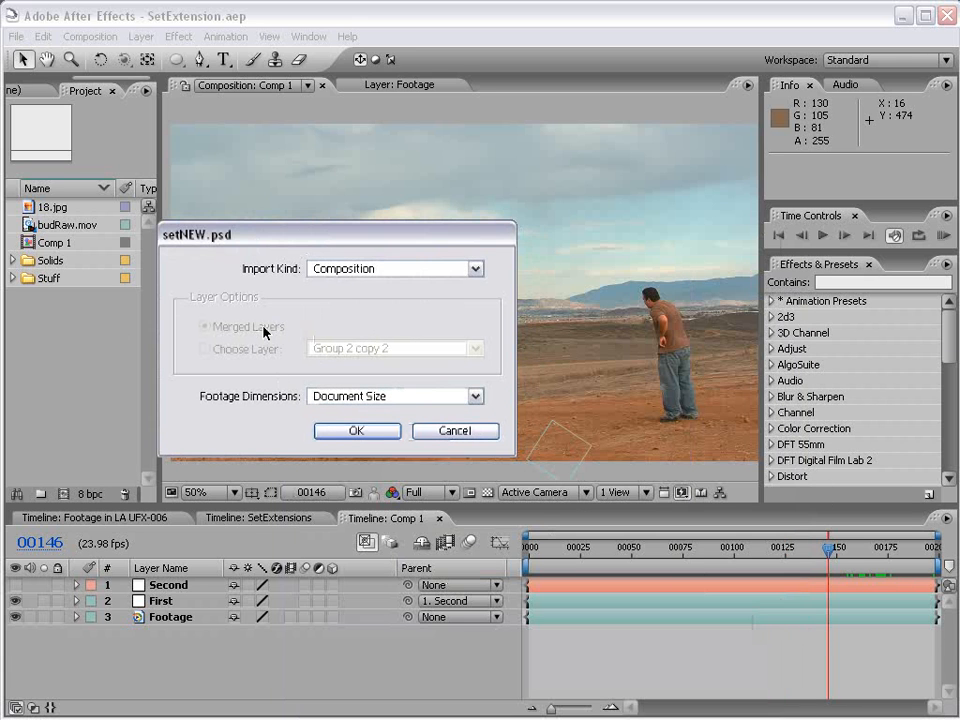
pyautogui.click(342, 270)
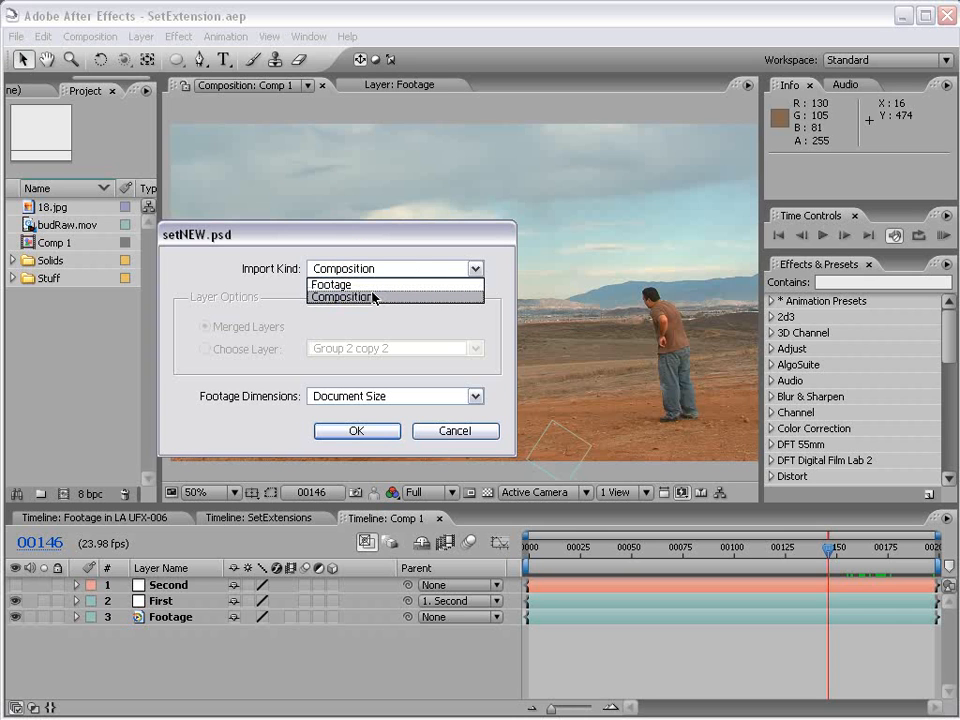
pyautogui.click(412, 297)
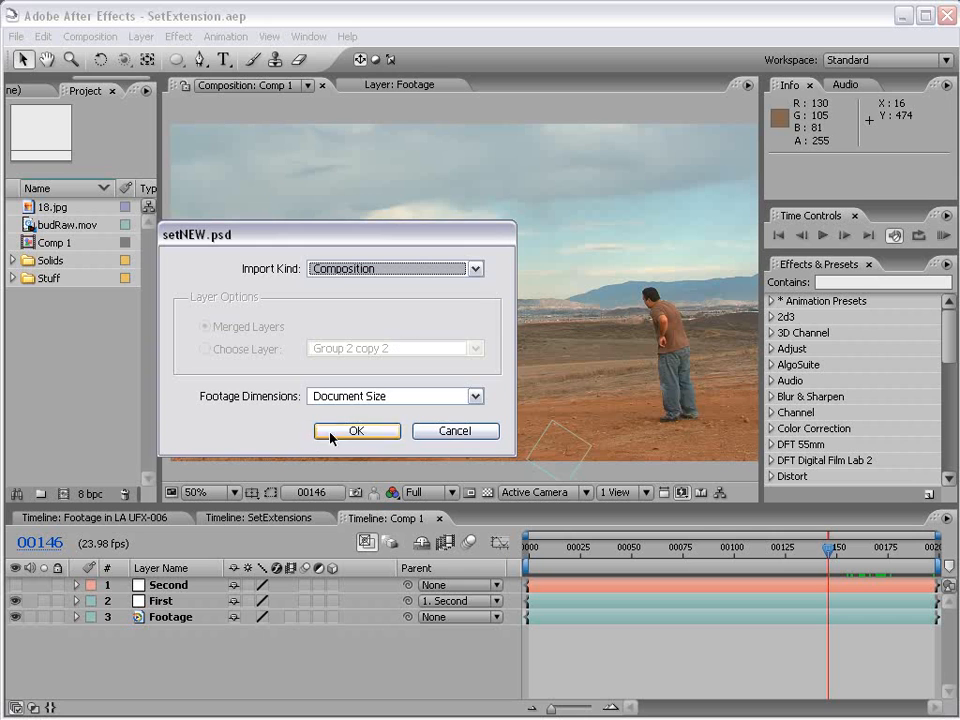
pyautogui.click(355, 431)
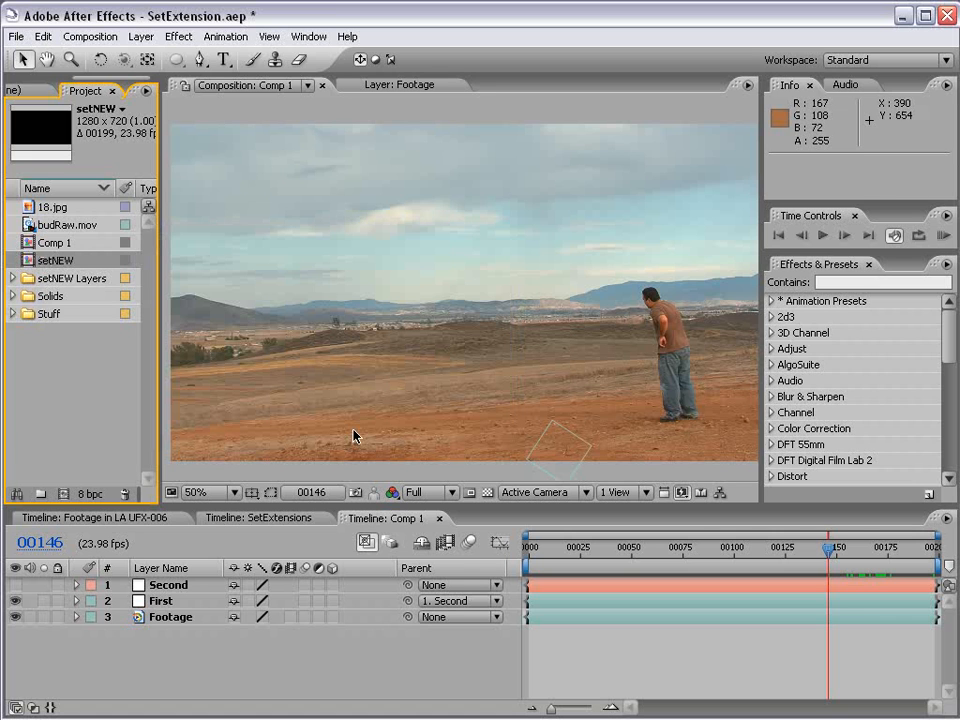
# Open the setNEW composition and hide the visible Background layer so only the castle layer shows
pyautogui.doubleClick(30, 261)
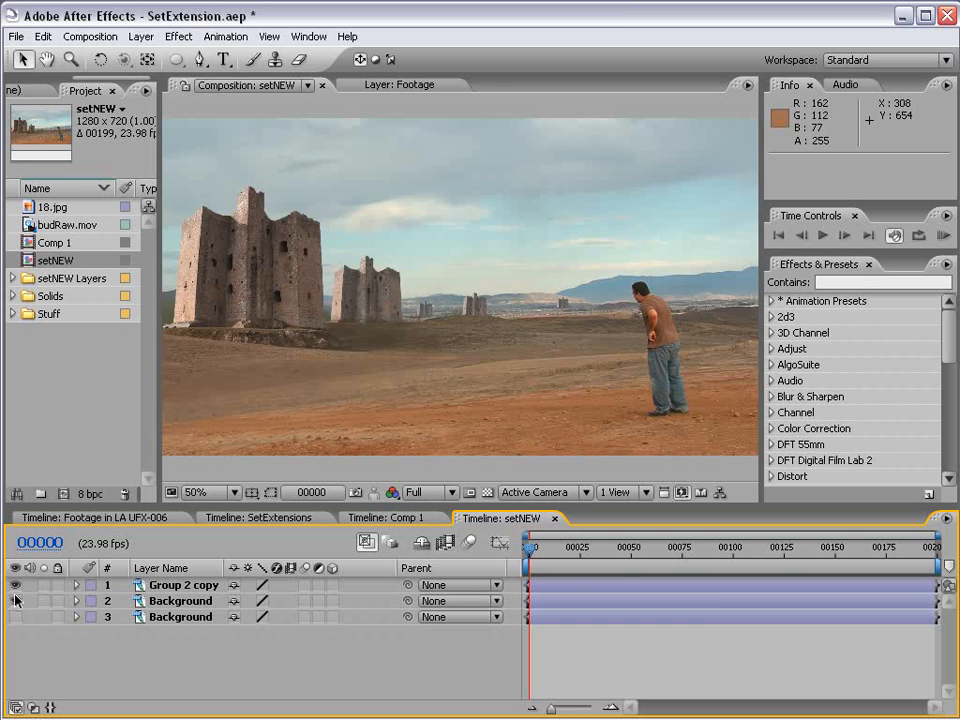
pyautogui.click(15, 600)
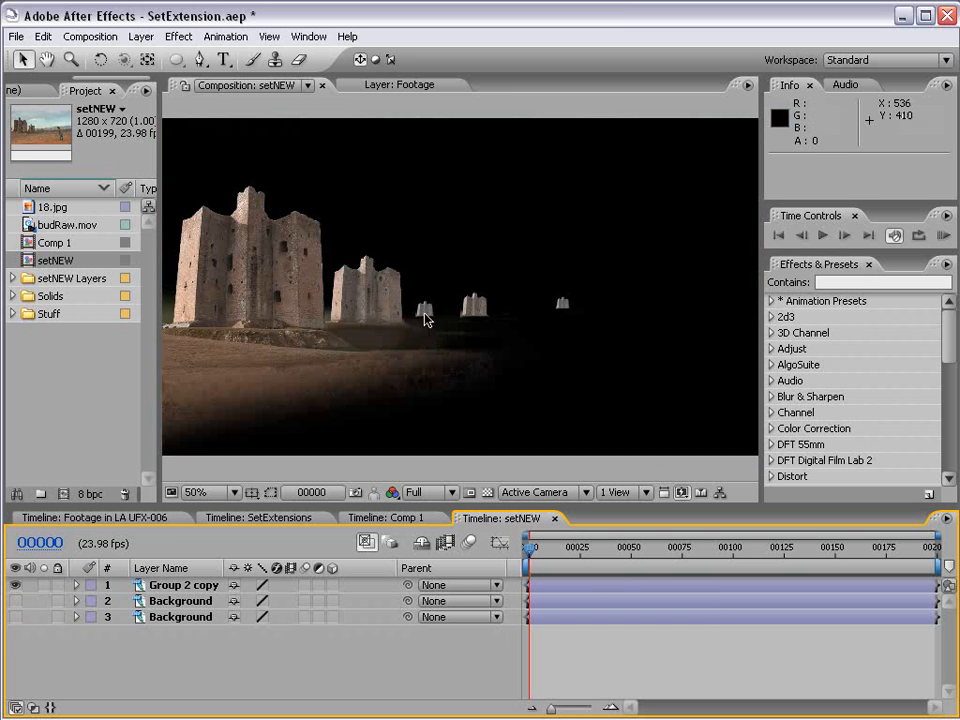
# Copy the Group 2 copy castle layer from the setNEW composition into Comp 1
pyautogui.click(165, 588)
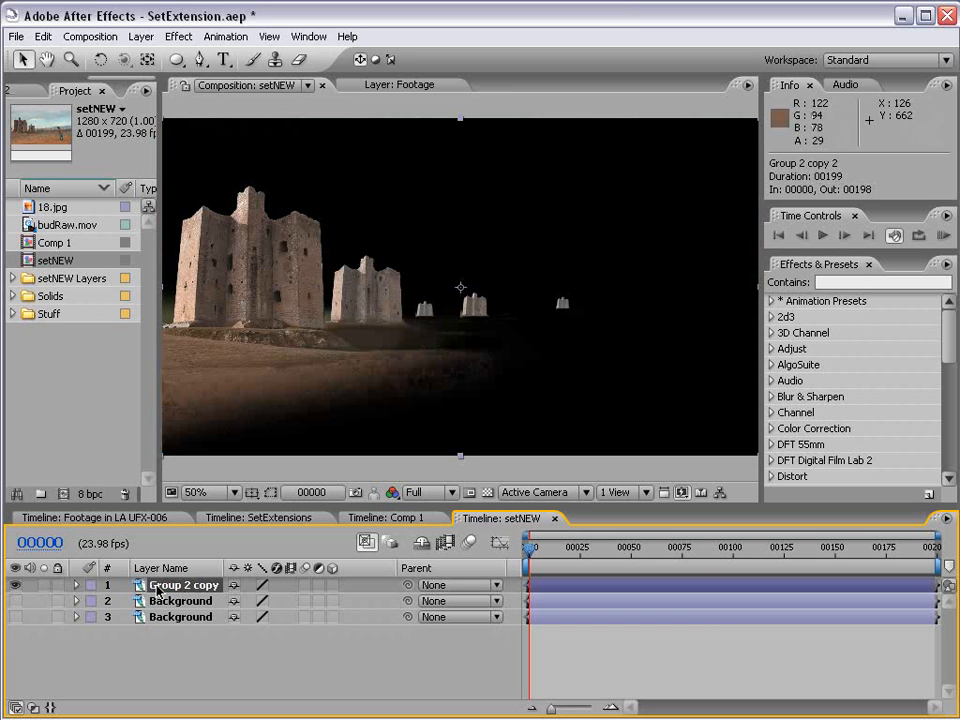
pyautogui.click(15, 600)
pyautogui.click(15, 600)
pyautogui.hotkey('ctrl', 'c')
pyautogui.click(365, 518)
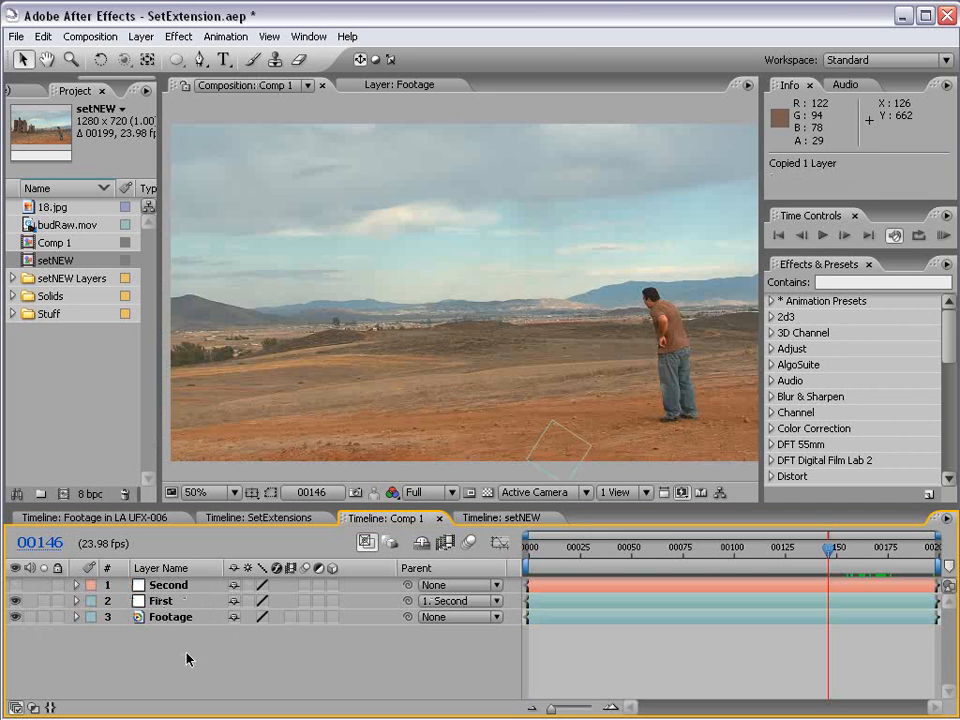
pyautogui.hotkey('ctrl', 'v')
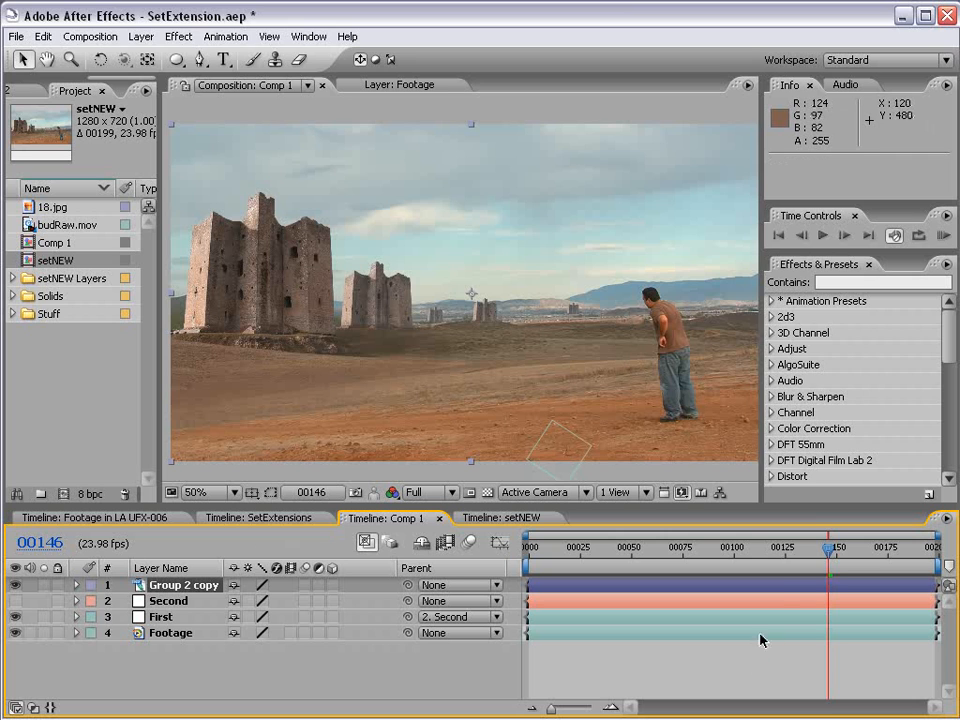
# Parent the Group 2 copy layer to the First null in Comp 1
pyautogui.moveTo(828, 550)
pyautogui.mouseDown()
pyautogui.moveTo(754, 552)
pyautogui.moveTo(828, 556)
pyautogui.mouseUp()
pyautogui.moveTo(408, 586); pyautogui.dragTo(166, 621)
pyautogui.click(169, 620)
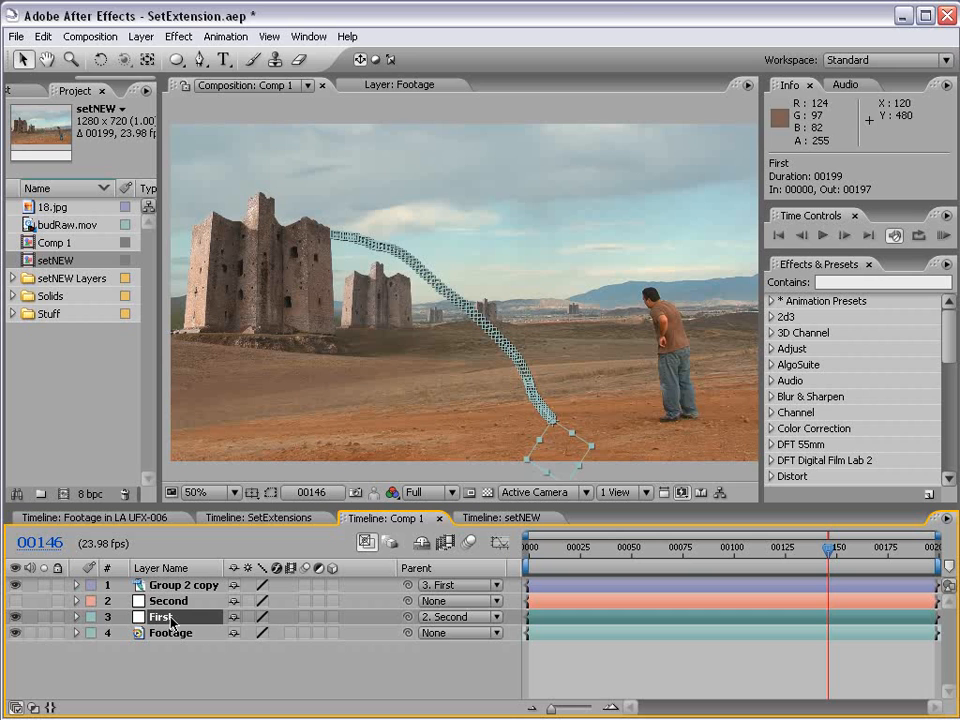
pyautogui.click(761, 686)
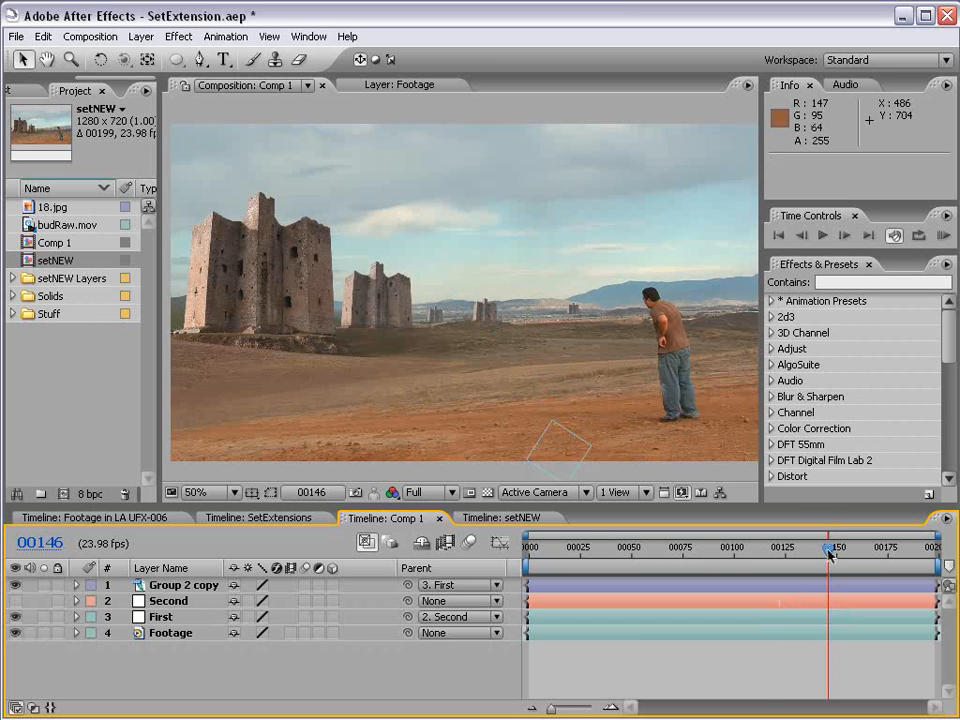
# At frame 197, reposition the Group 2 copy castle layer slightly left to position about -311.5, -120.6
pyautogui.moveTo(828, 553); pyautogui.dragTo(945, 549)
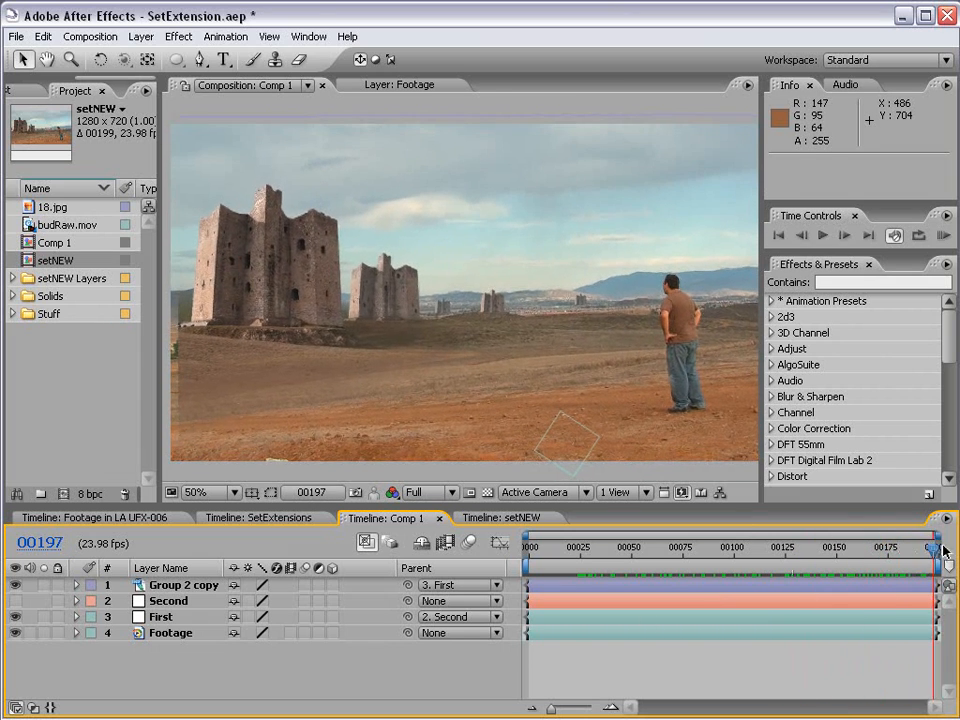
pyautogui.click(188, 590)
pyautogui.moveTo(240, 377); pyautogui.dragTo(233, 381)
pyautogui.press('Down')
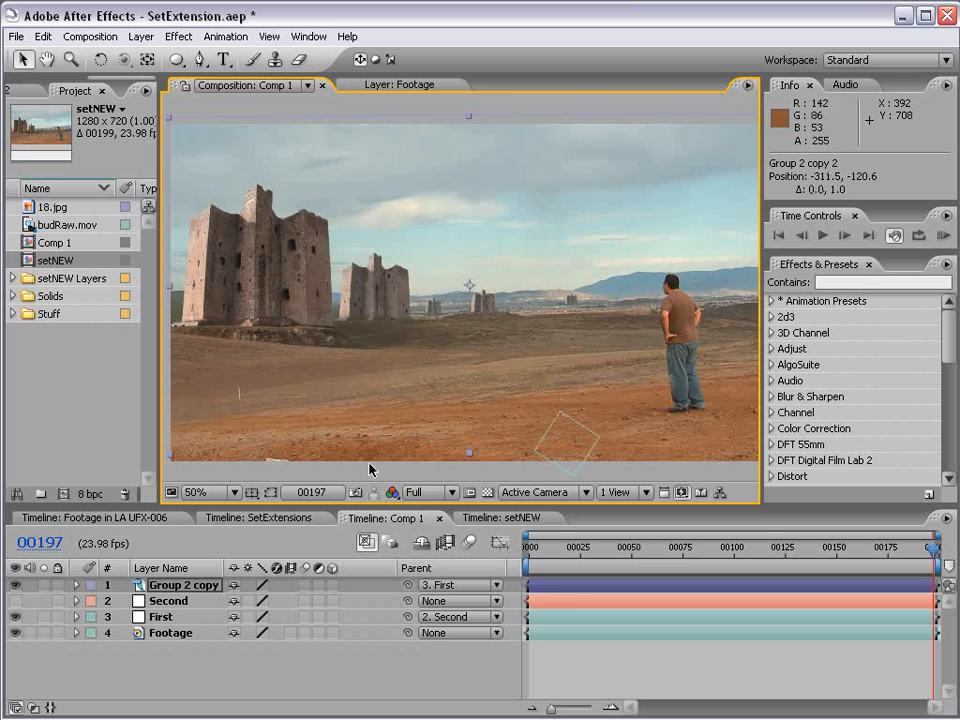
# At frame 172, add the 18.jpg sky image to Comp 1, scale it to 29% and place it at about 536, 112
pyautogui.moveTo(931, 550); pyautogui.dragTo(881, 552)
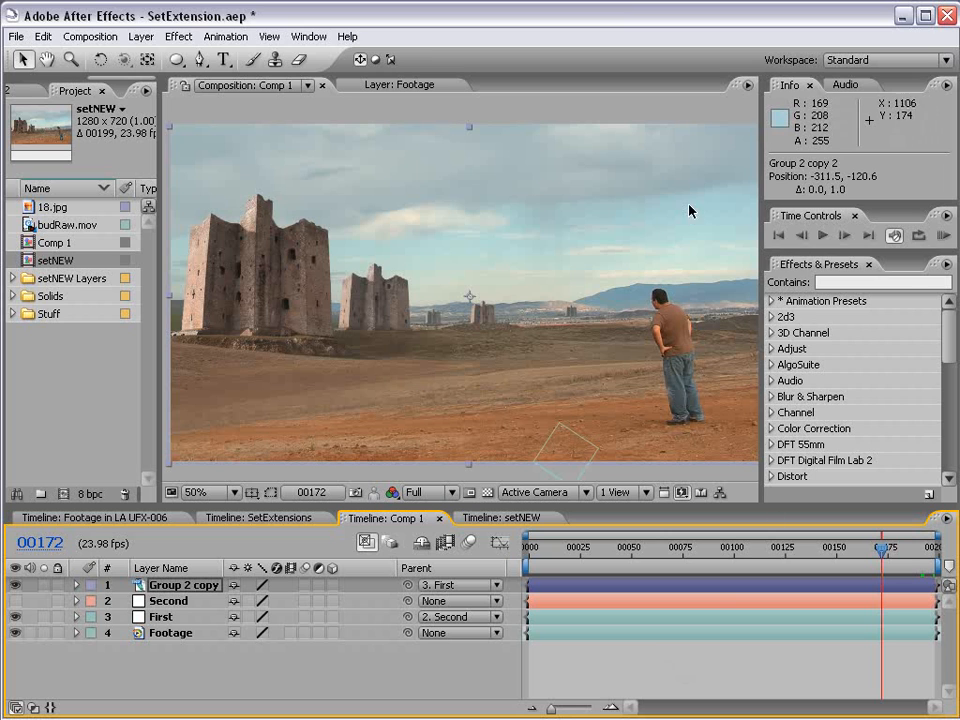
pyautogui.moveTo(62, 208); pyautogui.dragTo(463, 281)
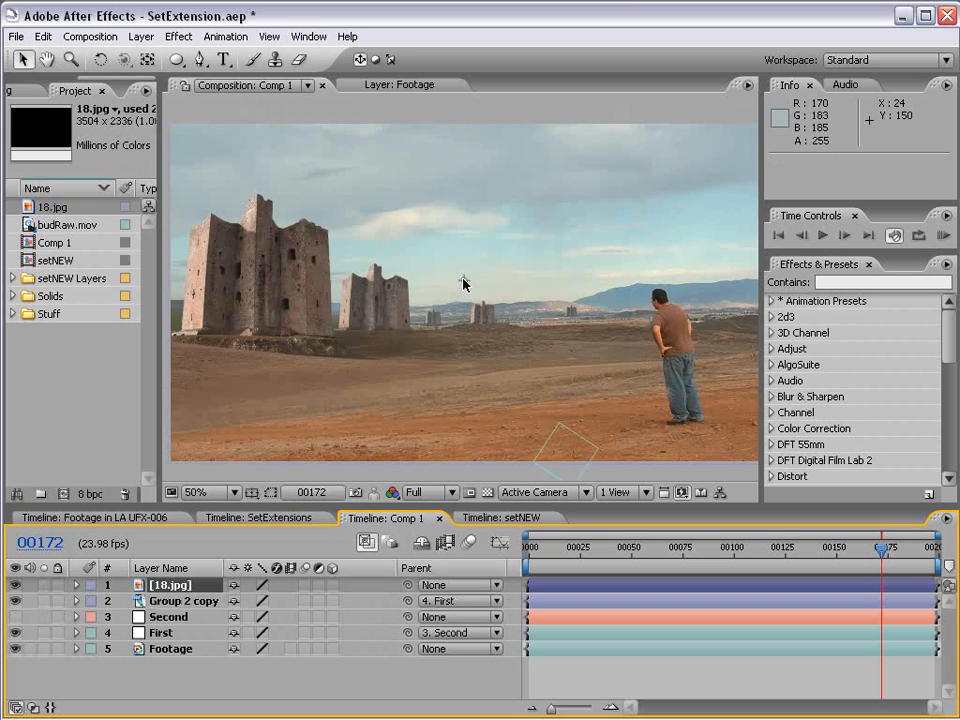
pyautogui.press(',')
pyautogui.press(',')
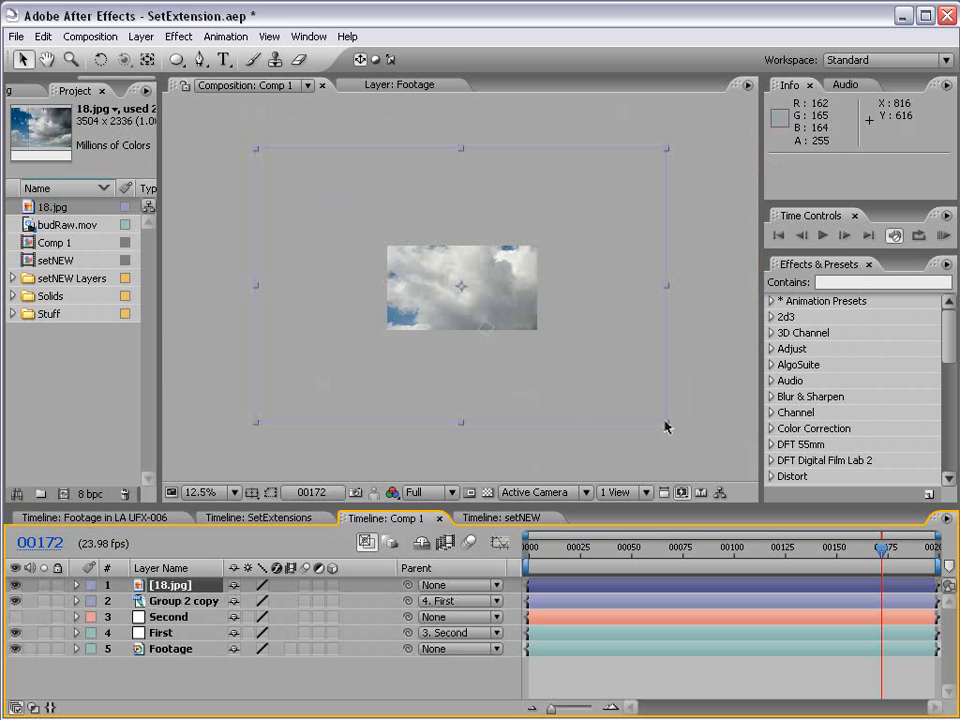
pyautogui.moveTo(668, 427); pyautogui.dragTo(531, 334)
pyautogui.press('.')
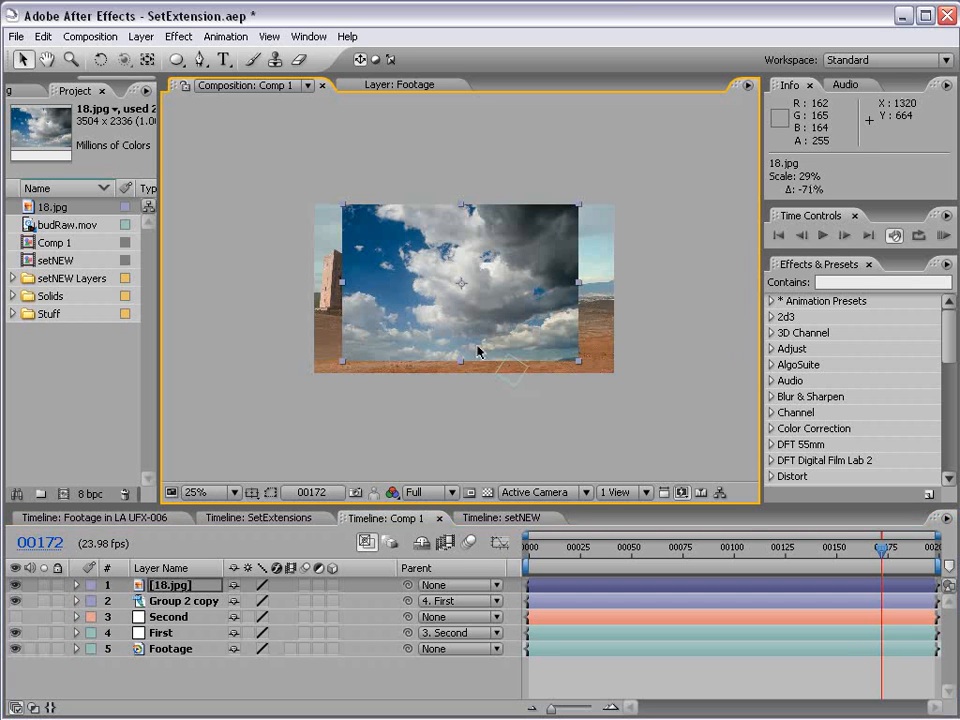
pyautogui.moveTo(450, 315); pyautogui.dragTo(428, 260)
# Set the opacity of the 18.jpg layer to 50%
pyautogui.press('t')
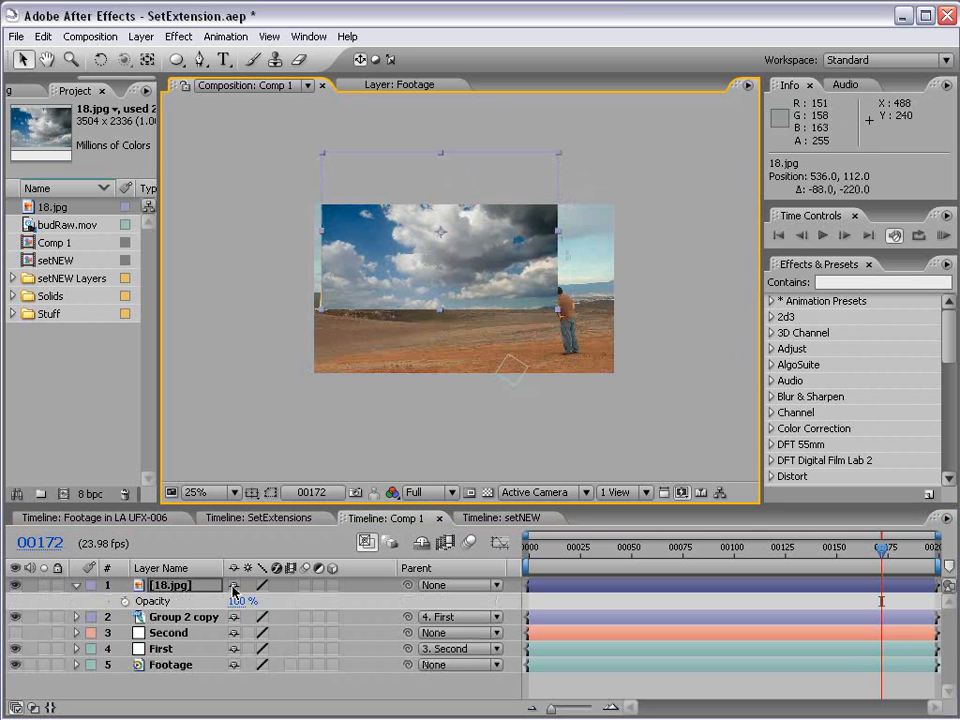
pyautogui.click(238, 600)
pyautogui.write('50')
pyautogui.press('Return')
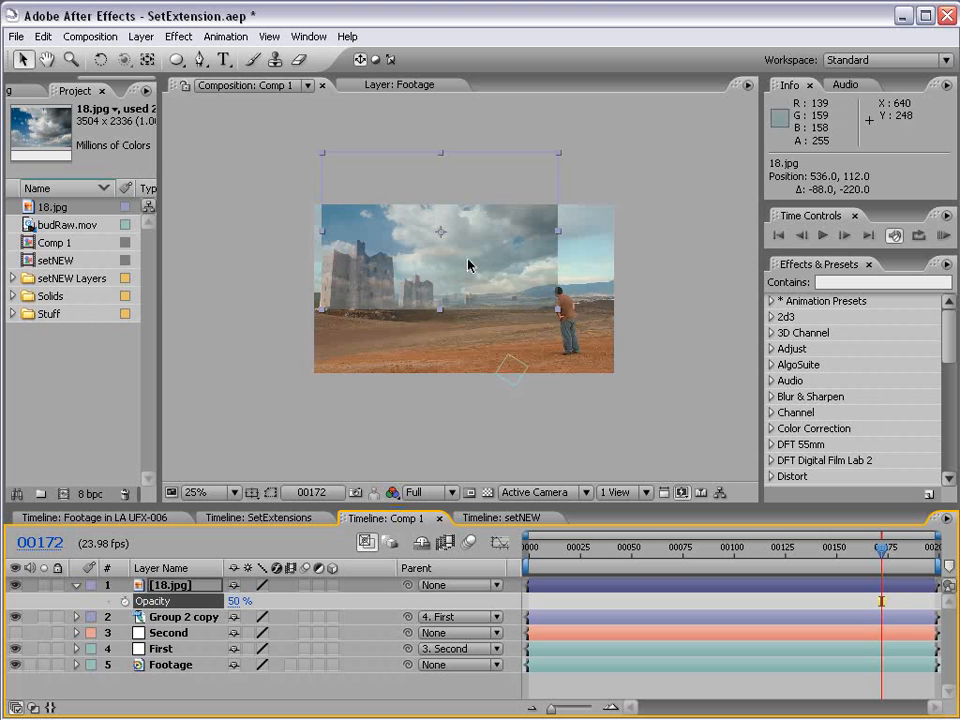
# Enlarge the 18.jpg sky layer to 43% scale and move it up over the sky to position about 604, -92
pyautogui.press('.')
pyautogui.moveTo(651, 333); pyautogui.dragTo(771, 415)
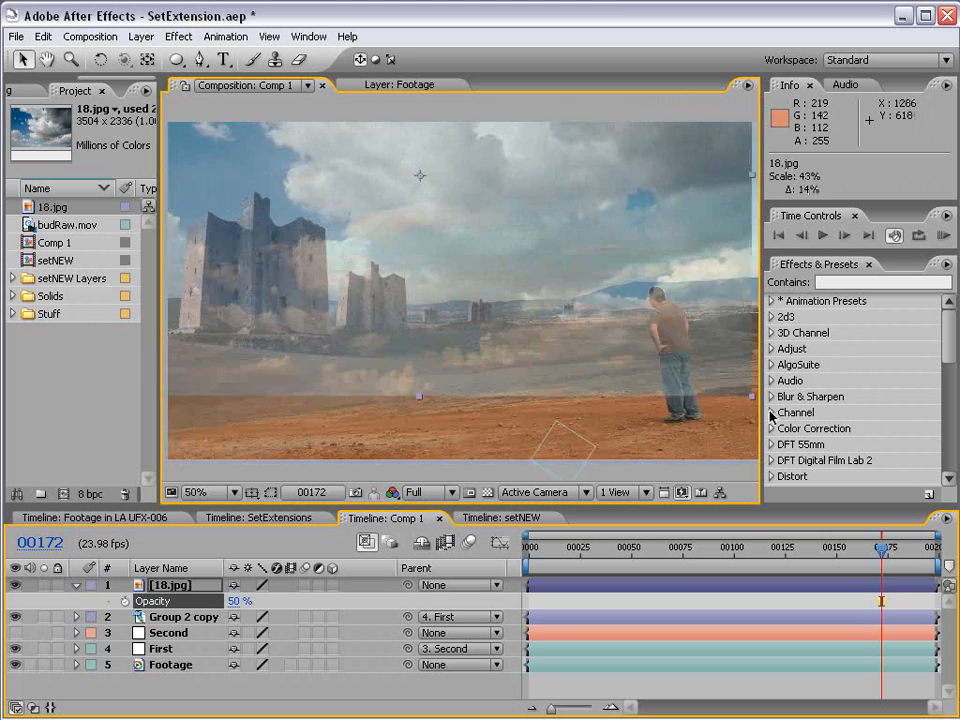
pyautogui.press(',')
pyautogui.moveTo(456, 270); pyautogui.dragTo(461, 238)
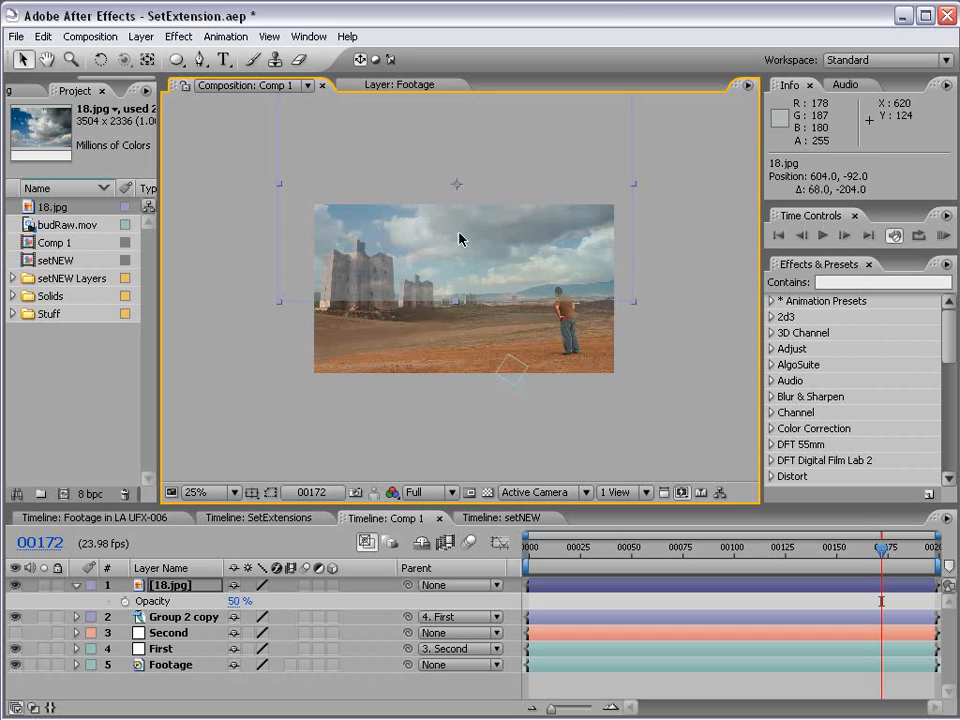
# Place the 18.jpg layer beneath the Group 2 copy castle layer and set its opacity to 75%
pyautogui.moveTo(172, 591)
pyautogui.mouseDown()
pyautogui.moveTo(148, 619)
pyautogui.moveTo(161, 636)
pyautogui.moveTo(160, 610)
pyautogui.mouseUp()
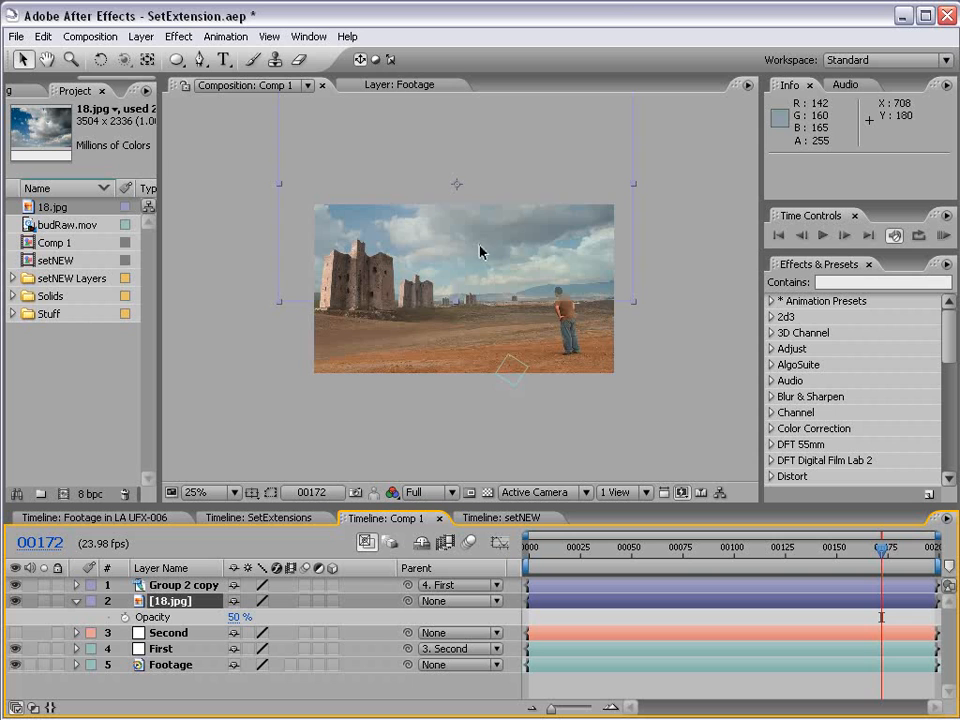
pyautogui.scroll(2, 445, 308)
pyautogui.press('t')
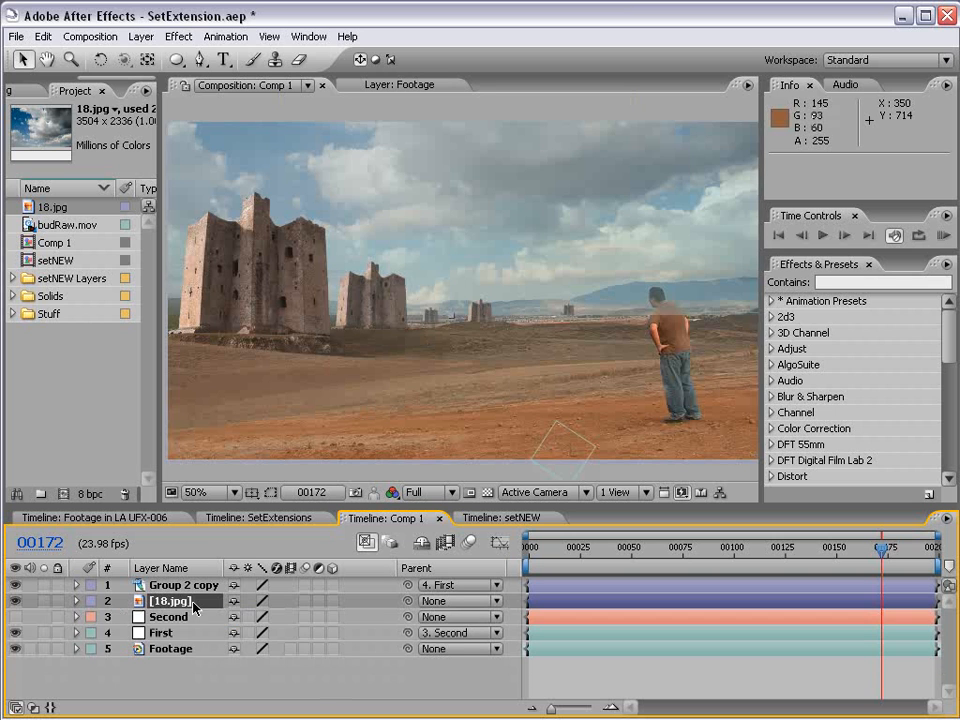
pyautogui.press('t')
pyautogui.moveTo(236, 617); pyautogui.dragTo(258, 617)
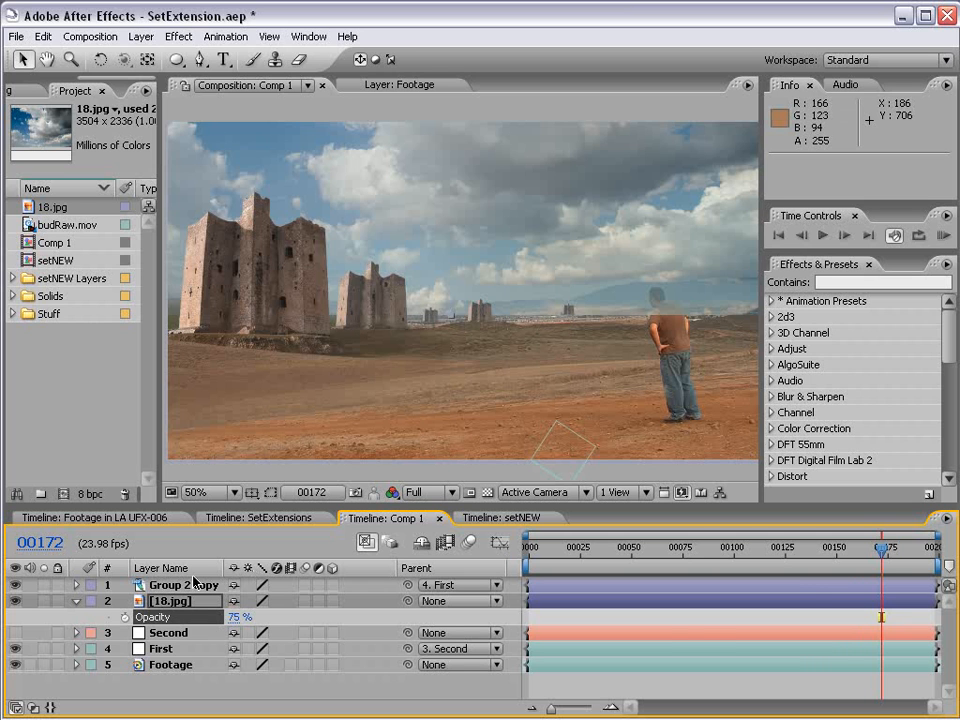
# Parent the 18.jpg sky layer to the First null at frame 171 and check its motion across earlier frames
pyautogui.moveTo(879, 548)
pyautogui.mouseDown()
pyautogui.moveTo(793, 550)
pyautogui.moveTo(880, 563)
pyautogui.mouseUp()
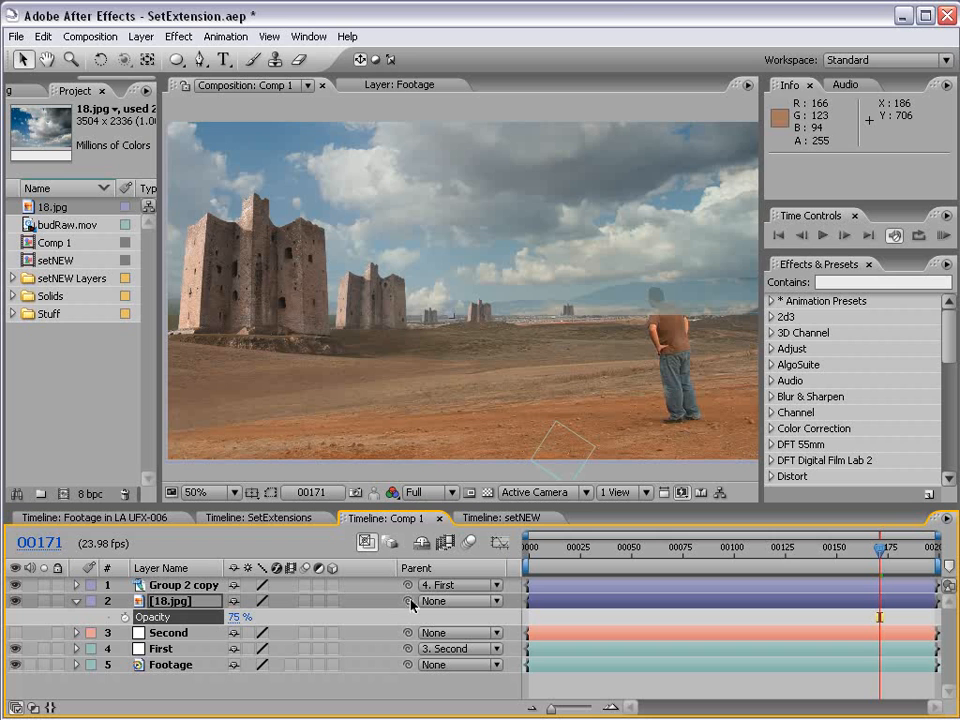
pyautogui.moveTo(409, 602); pyautogui.dragTo(168, 653)
pyautogui.moveTo(879, 549); pyautogui.dragTo(683, 551)
pyautogui.scroll(-1, 390, 248)
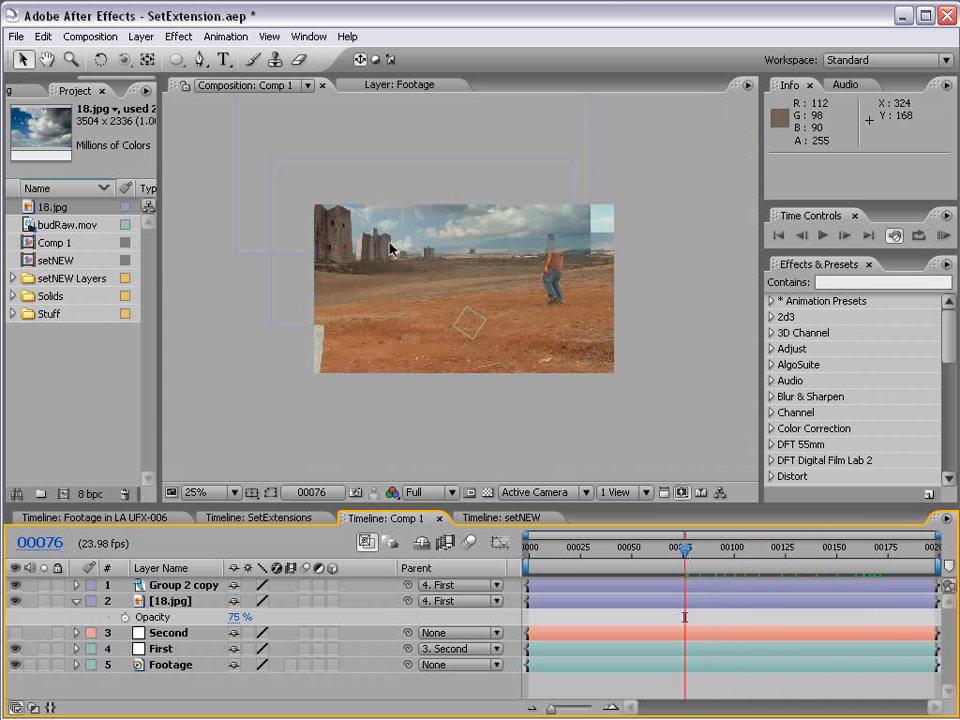
pyautogui.moveTo(835, 551); pyautogui.dragTo(685, 562)
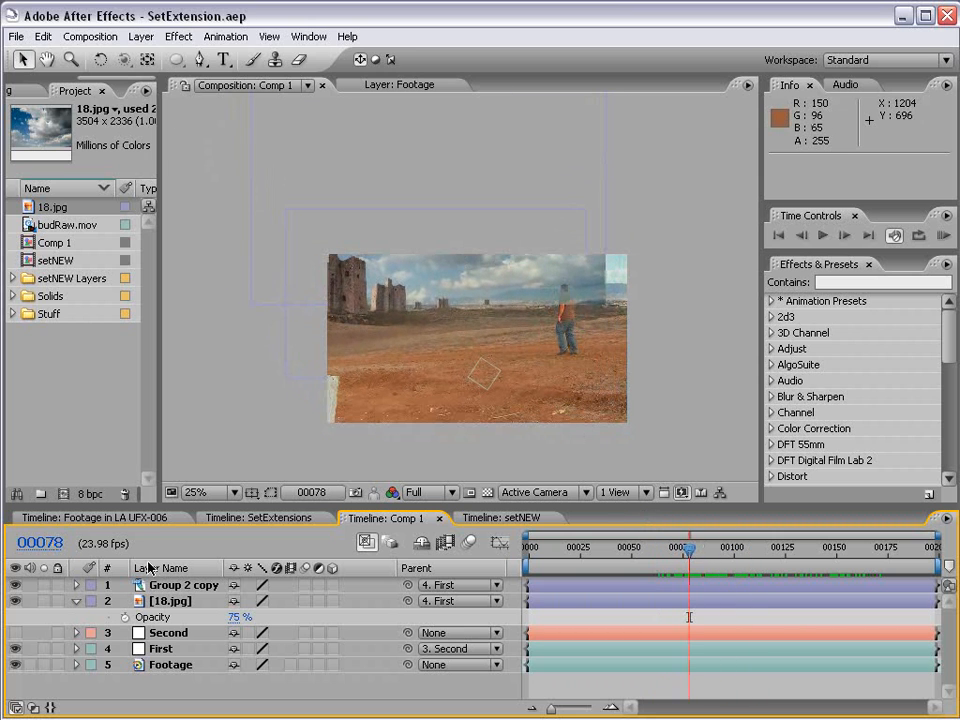
# Draw a tall rectangular mask on the 18.jpg layer covering the man and the right end of the sky
pyautogui.click(179, 604)
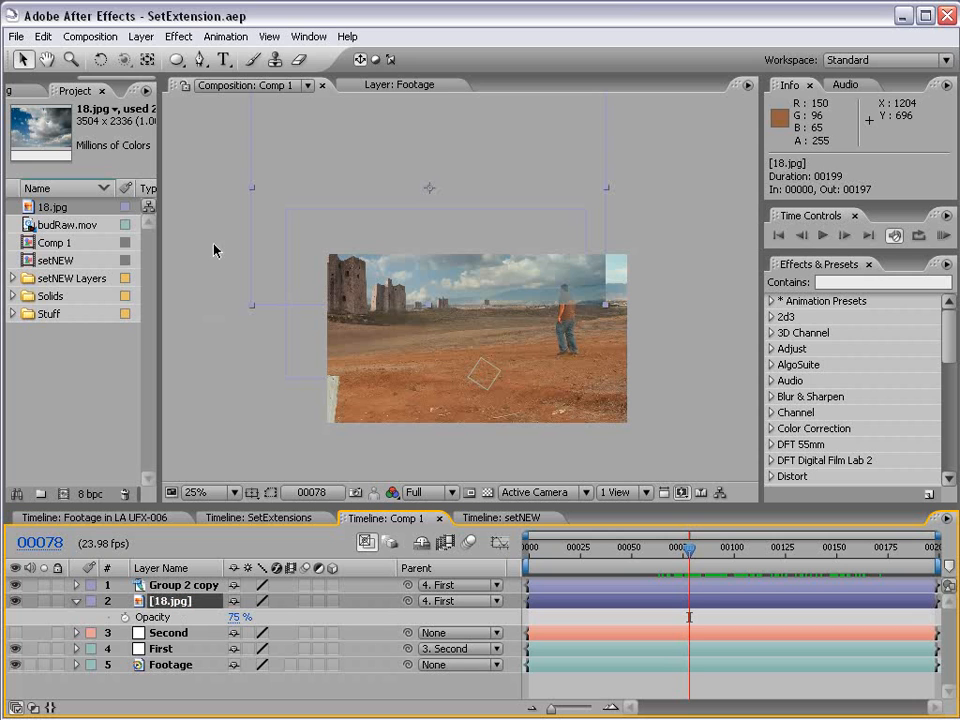
pyautogui.click(178, 61)
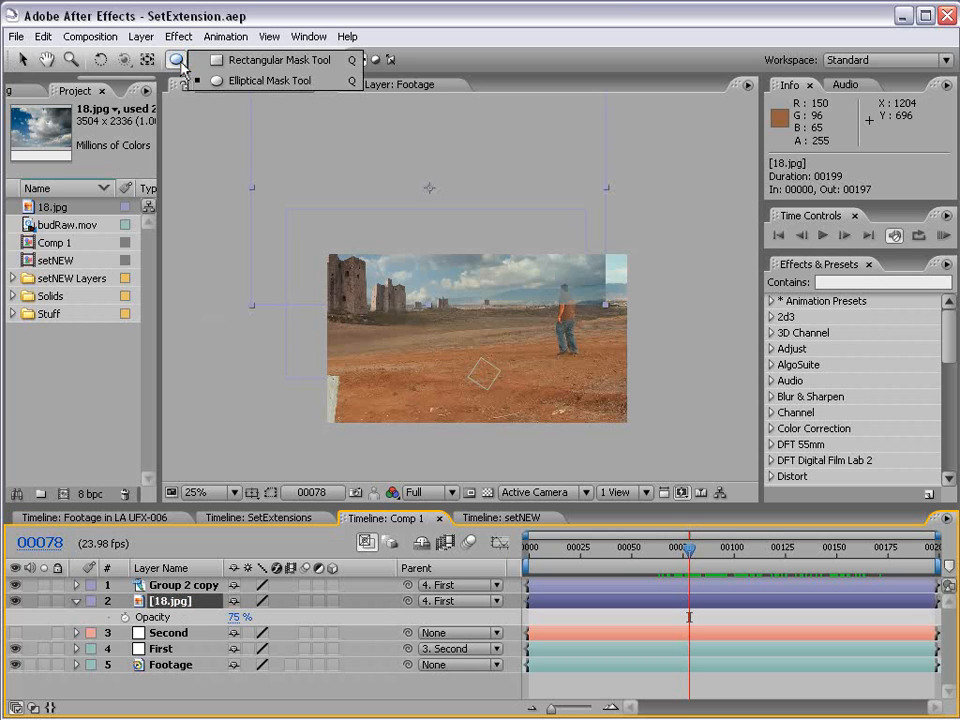
pyautogui.click(205, 60)
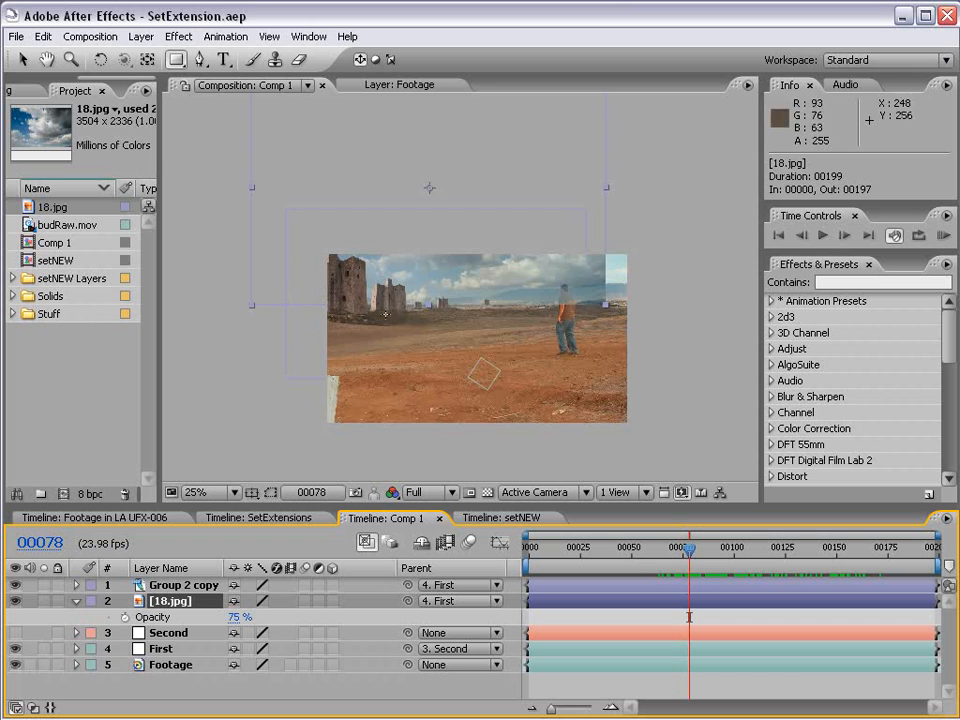
pyautogui.press('space')
pyautogui.moveTo(432, 218); pyautogui.dragTo(391, 300)
pyautogui.moveTo(684, 131); pyautogui.dragTo(498, 430)
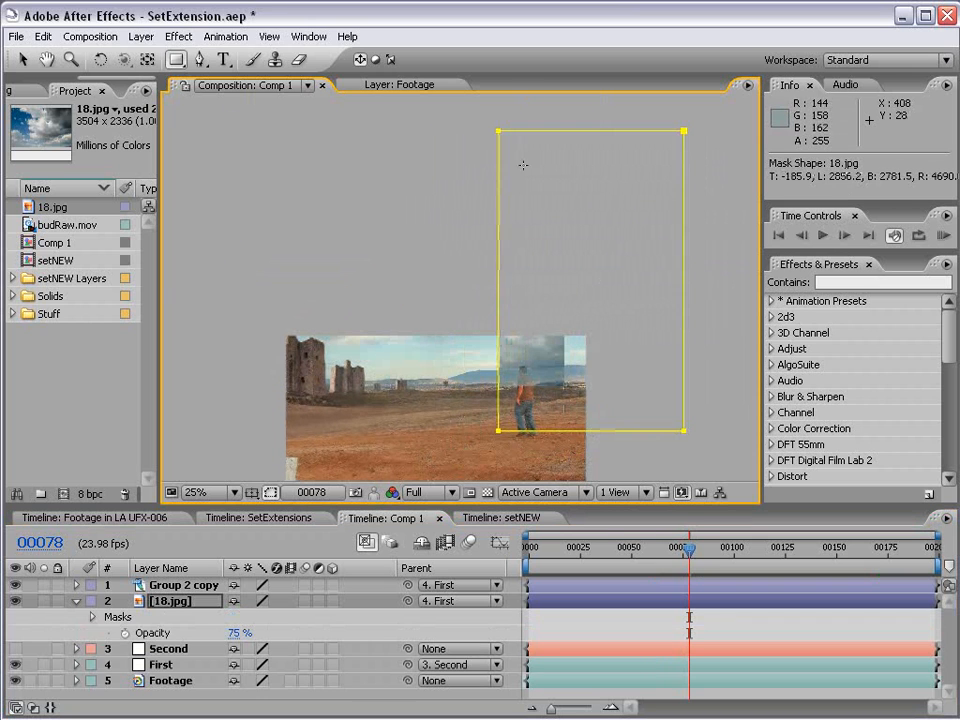
# Set the mode of Mask 1 on the 18.jpg layer to Subtract
pyautogui.click(172, 603)
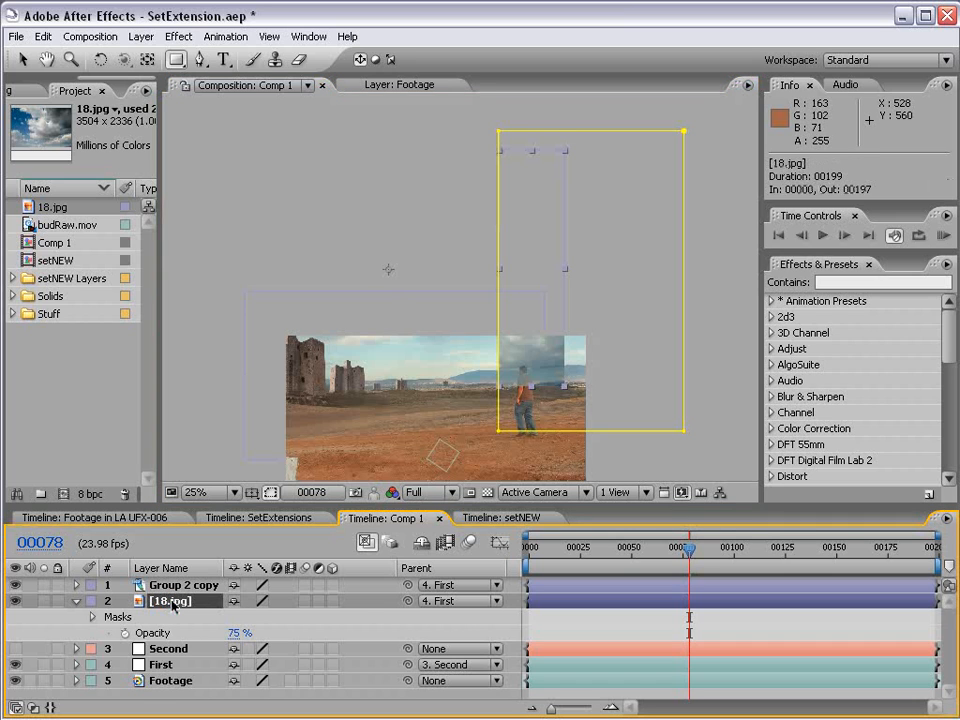
pyautogui.press('m')
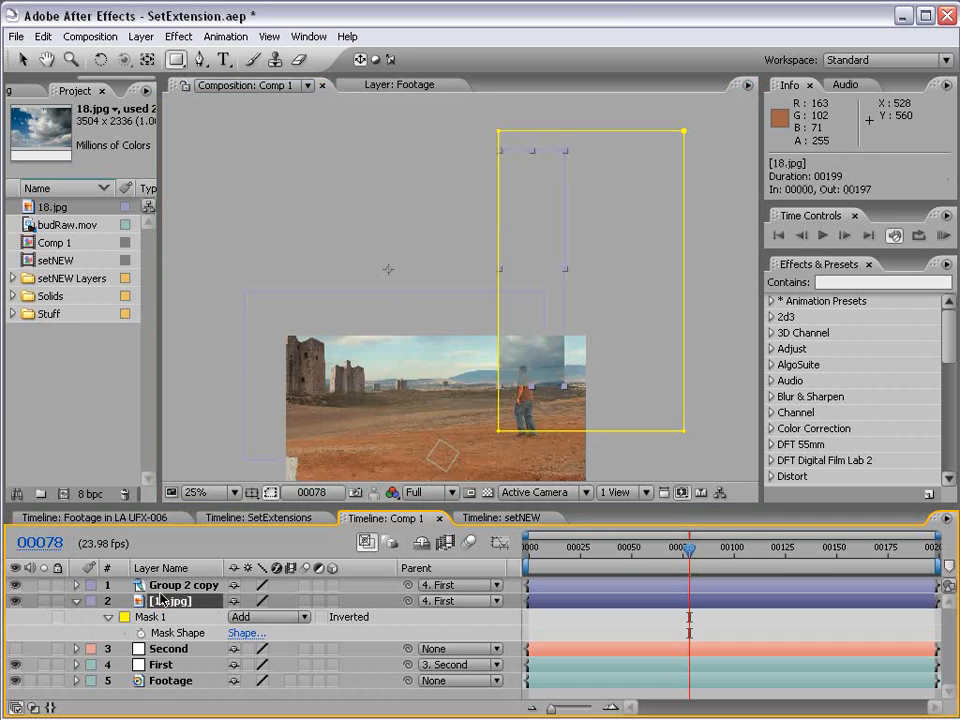
pyautogui.click(252, 617)
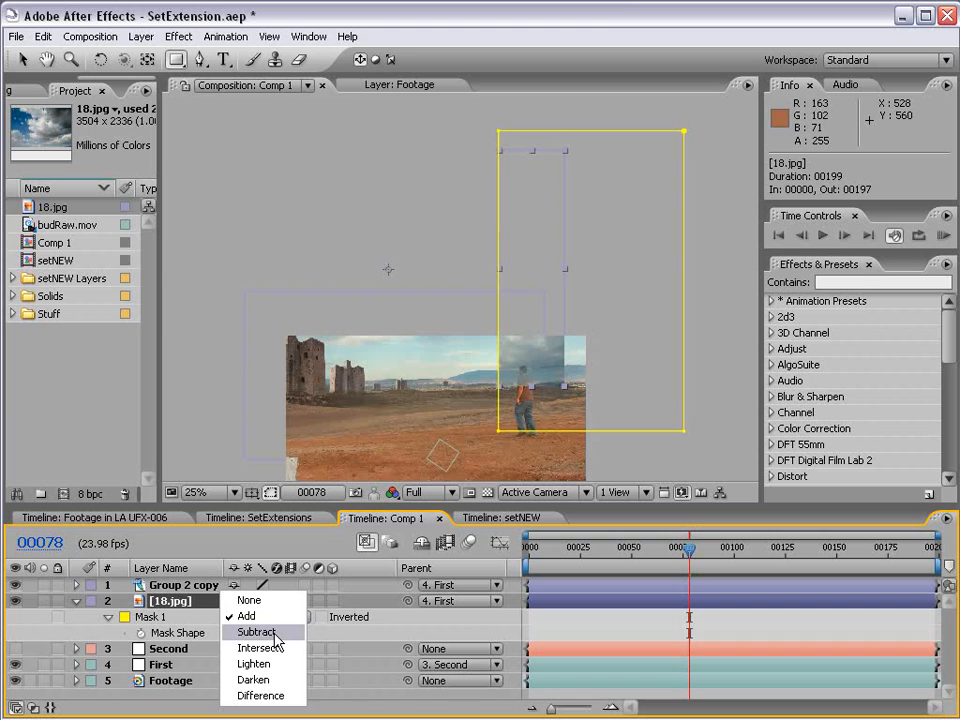
pyautogui.click(274, 632)
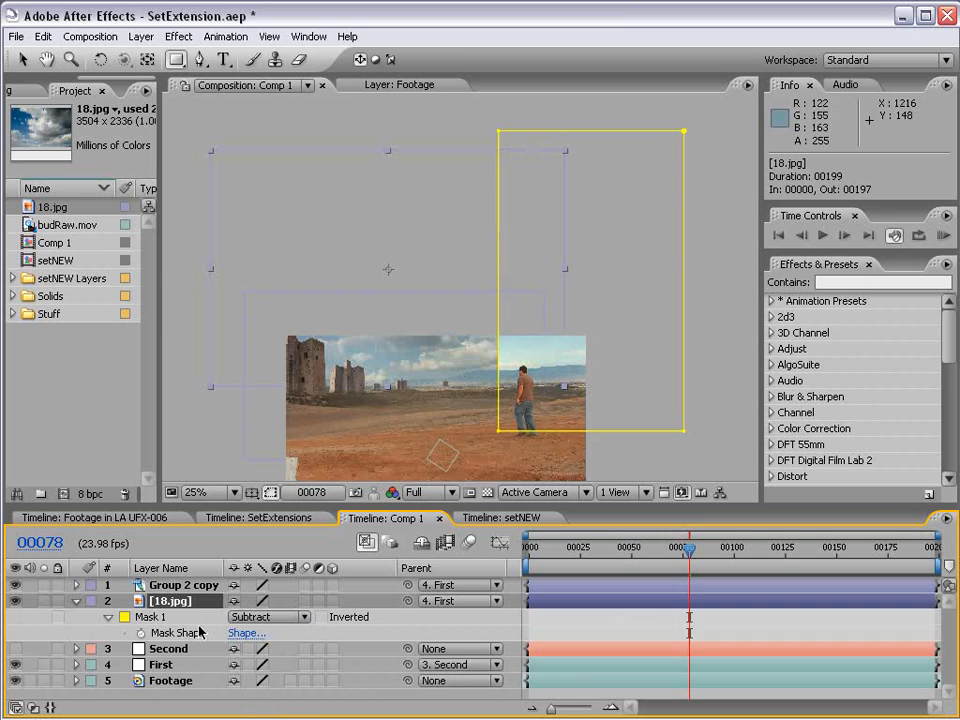
# Feather Mask 1 on the 18.jpg layer by 780 pixels to blend the sky's edge near the man
pyautogui.press('m')
pyautogui.press('m')
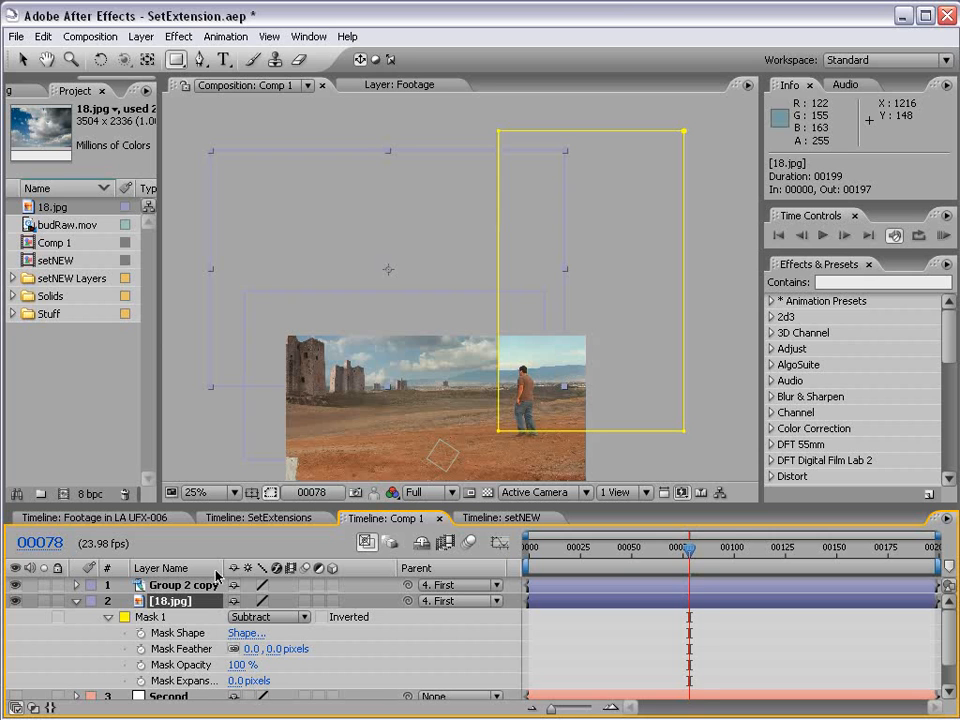
pyautogui.moveTo(224, 568); pyautogui.dragTo(245, 568)
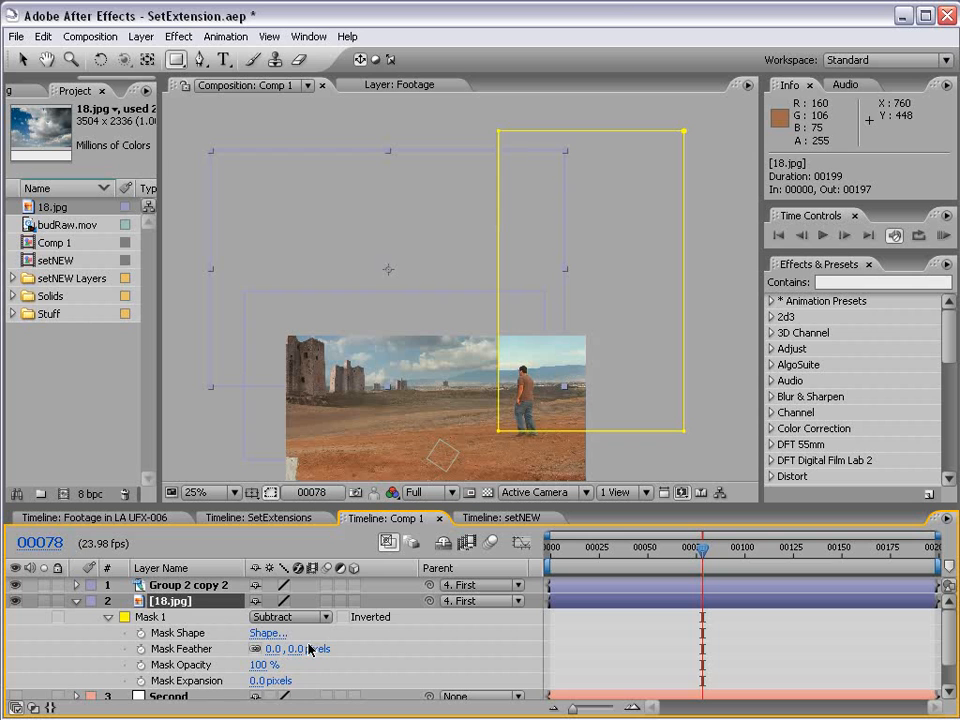
pyautogui.moveTo(298, 649); pyautogui.dragTo(486, 649)
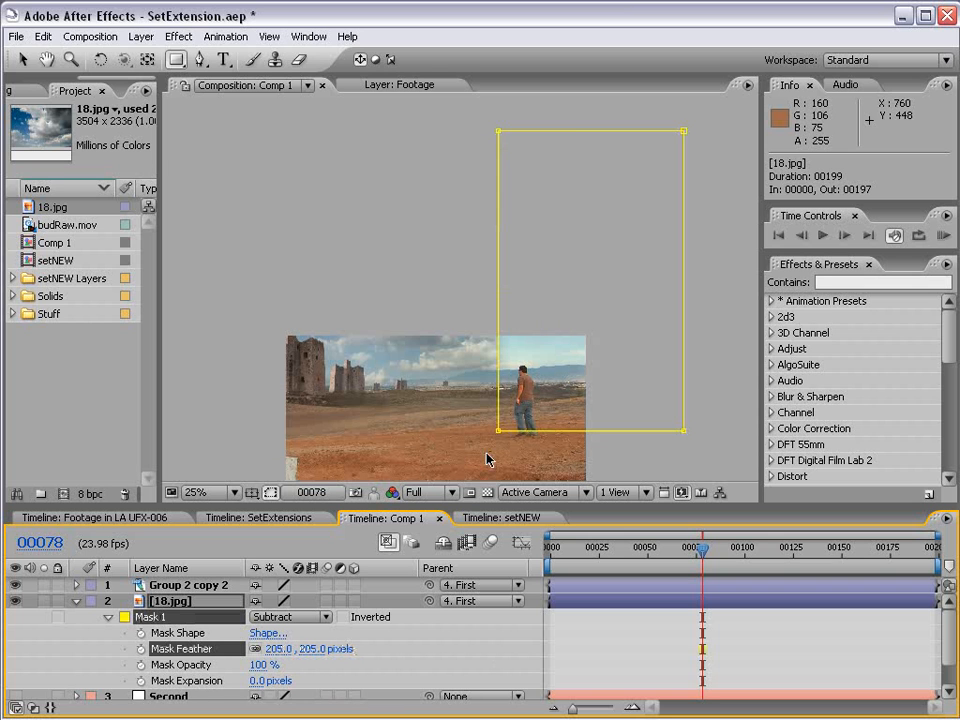
pyautogui.press('h')
pyautogui.moveTo(439, 414); pyautogui.dragTo(440, 310)
pyautogui.scroll(2, 440, 310)
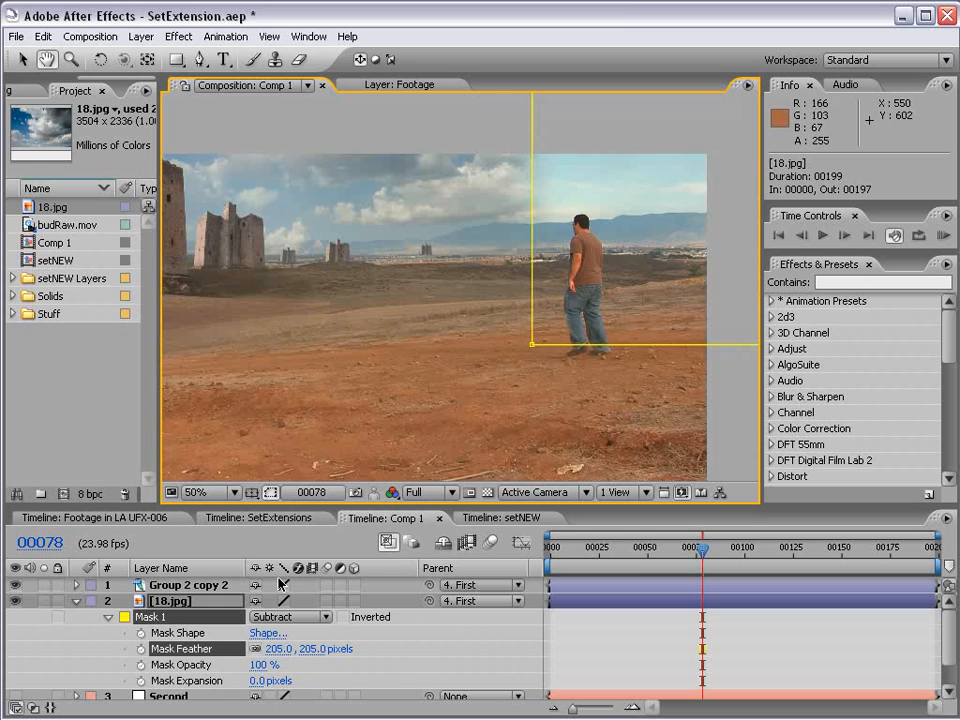
pyautogui.moveTo(312, 649); pyautogui.dragTo(748, 658)
pyautogui.moveTo(322, 652); pyautogui.dragTo(422, 649)
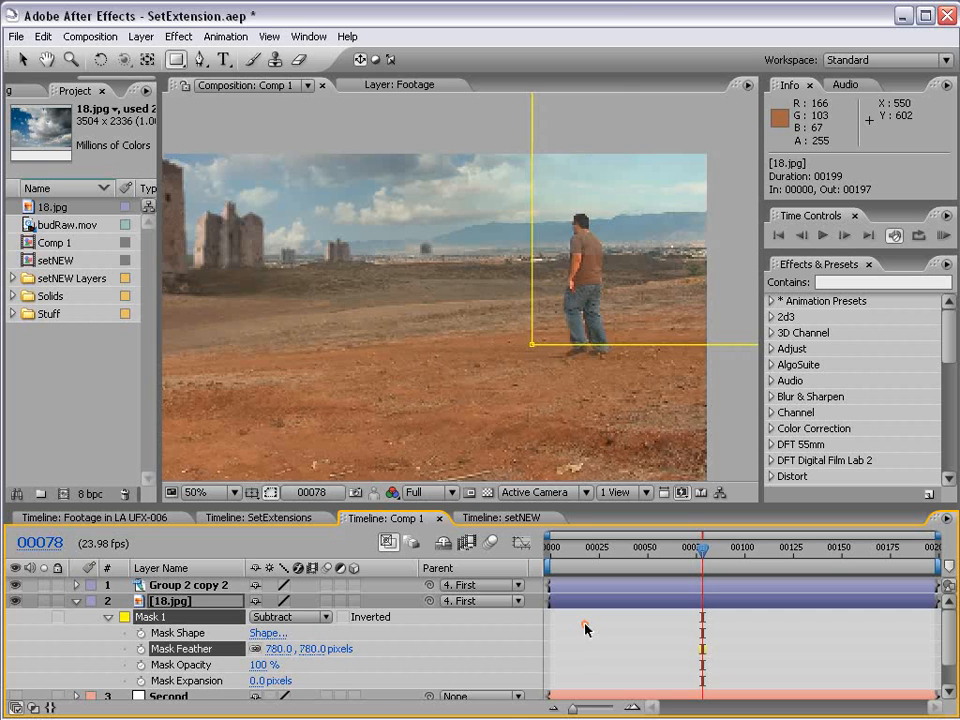
pyautogui.click(583, 622)
pyautogui.press('v')
pyautogui.scroll(-1, 450, 275)
pyautogui.press('h')
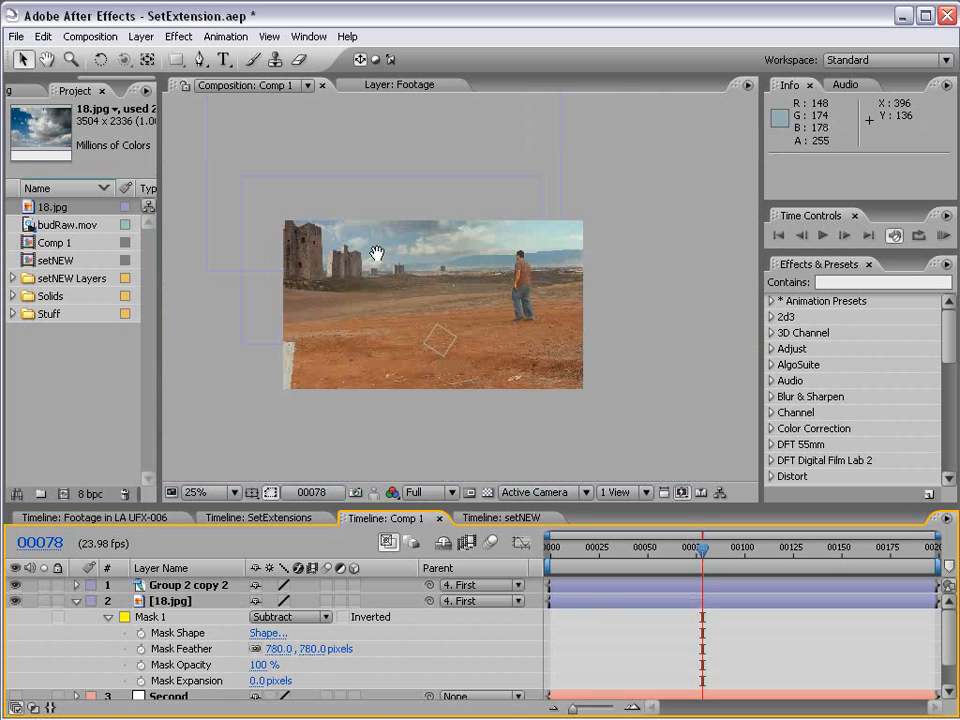
# Draw a wide rectangular mask on the 18.jpg layer spanning the full frame from just above the horizon down over the ground
pyautogui.moveTo(378, 253); pyautogui.dragTo(441, 286)
pyautogui.moveTo(702, 545)
pyautogui.mouseDown()
pyautogui.moveTo(880, 553)
pyautogui.moveTo(702, 555)
pyautogui.mouseUp()
pyautogui.click(22, 59)
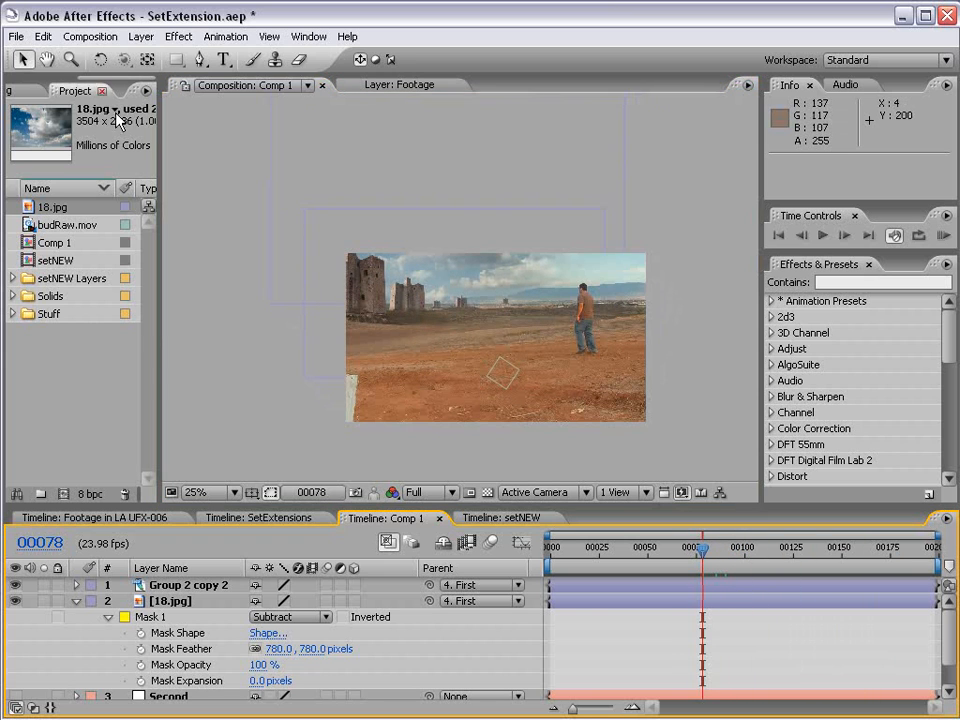
pyautogui.click(587, 603)
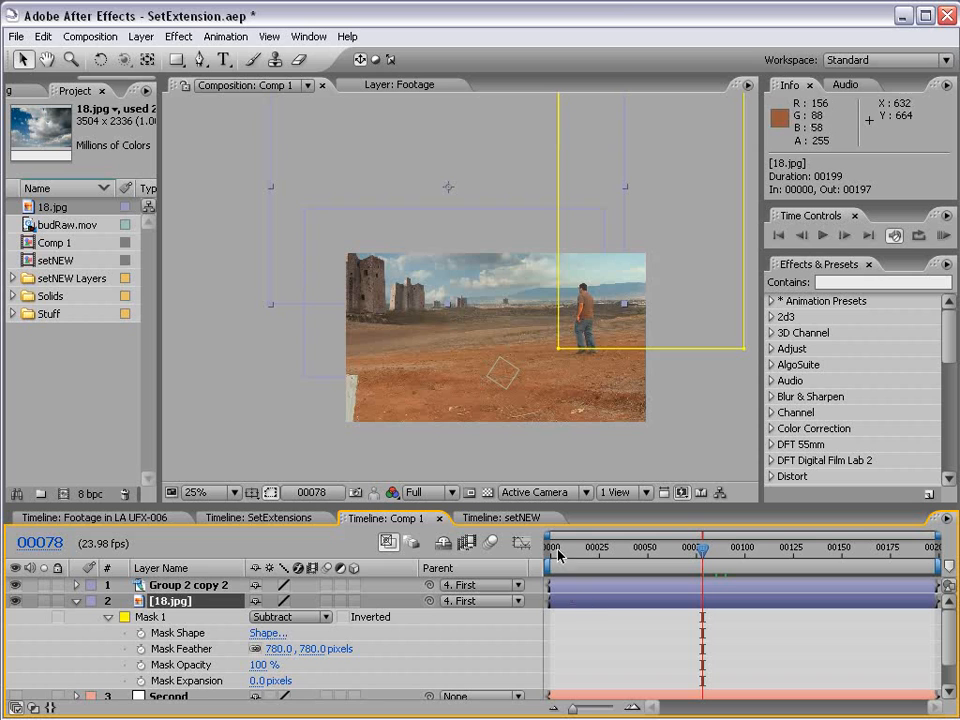
pyautogui.click(175, 59)
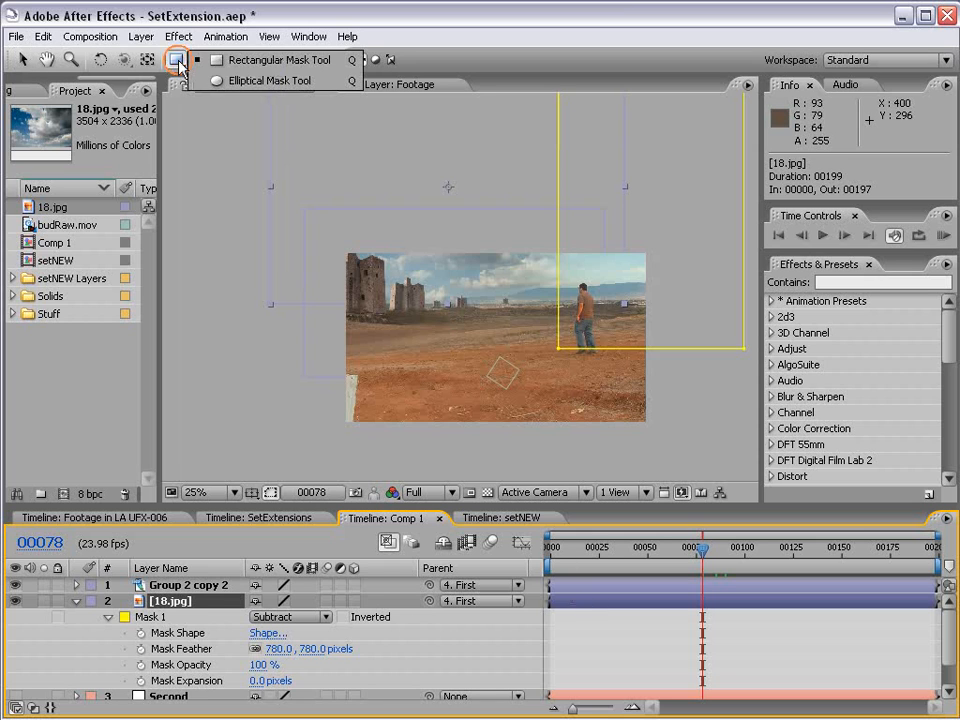
pyautogui.click(265, 60)
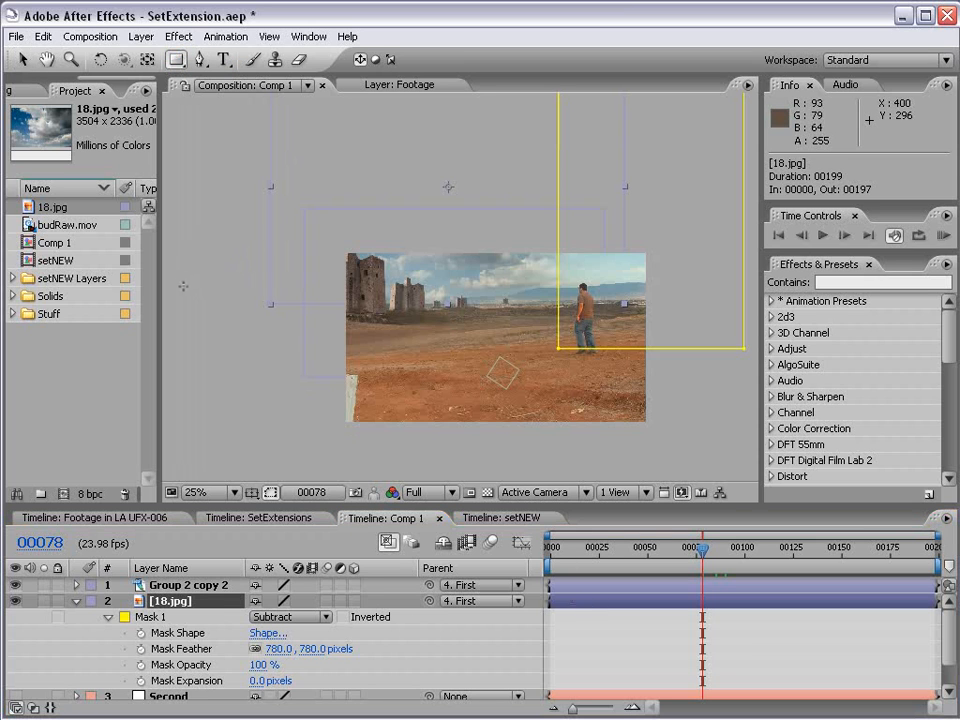
pyautogui.moveTo(169, 273); pyautogui.dragTo(637, 388)
pyautogui.moveTo(694, 398); pyautogui.dragTo(797, 407)
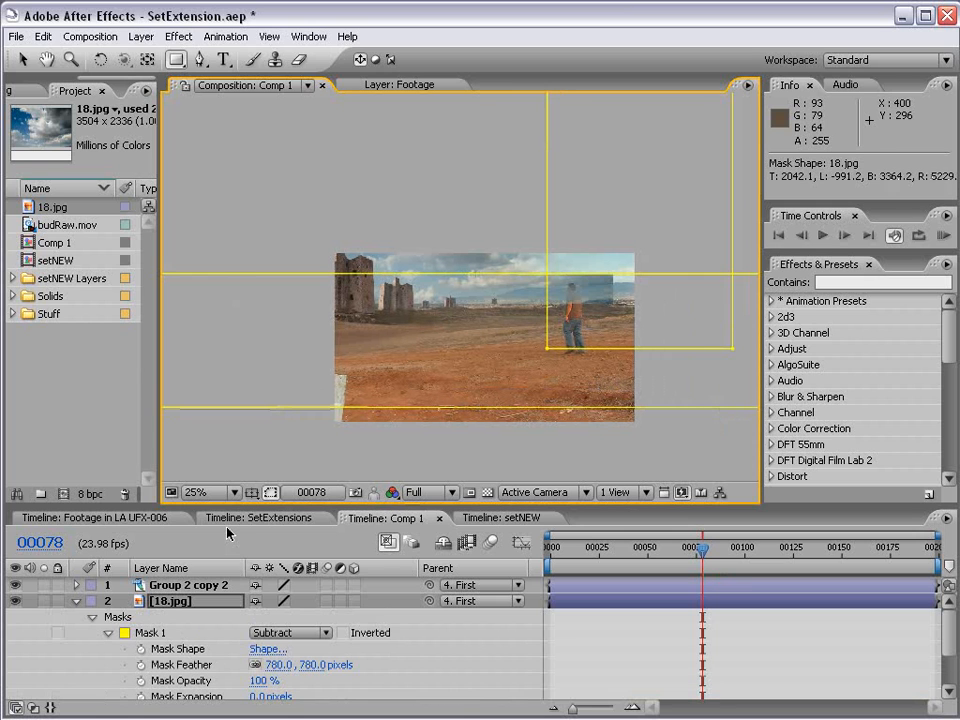
# Set Mask 2 on the 18.jpg layer to Subtract and feather it by 500 pixels
pyautogui.scroll(-3, 201, 621)
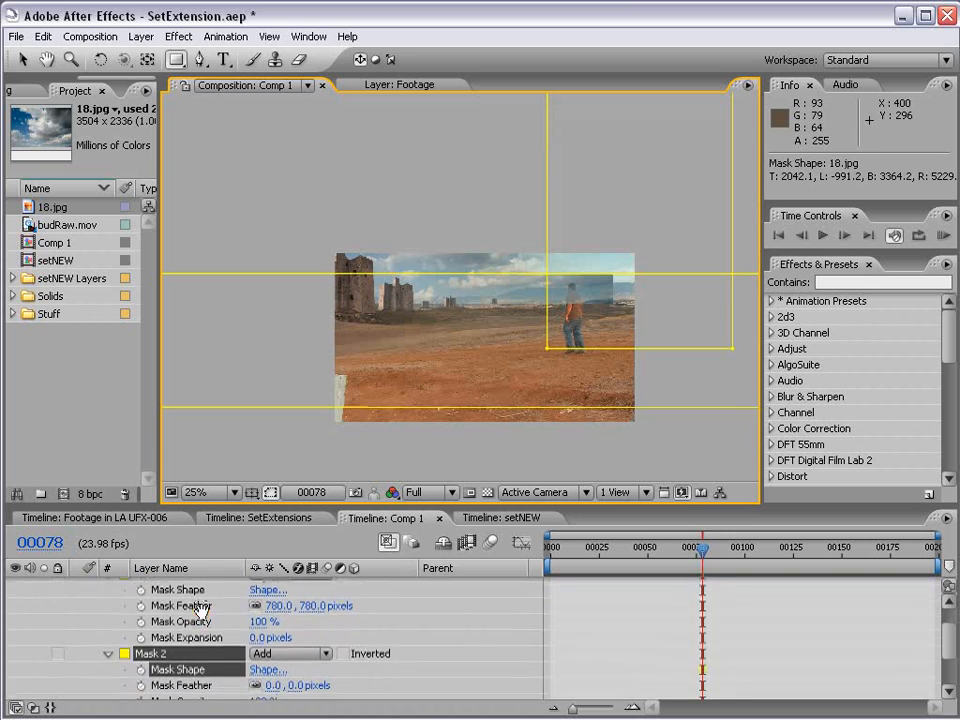
pyautogui.click(311, 600)
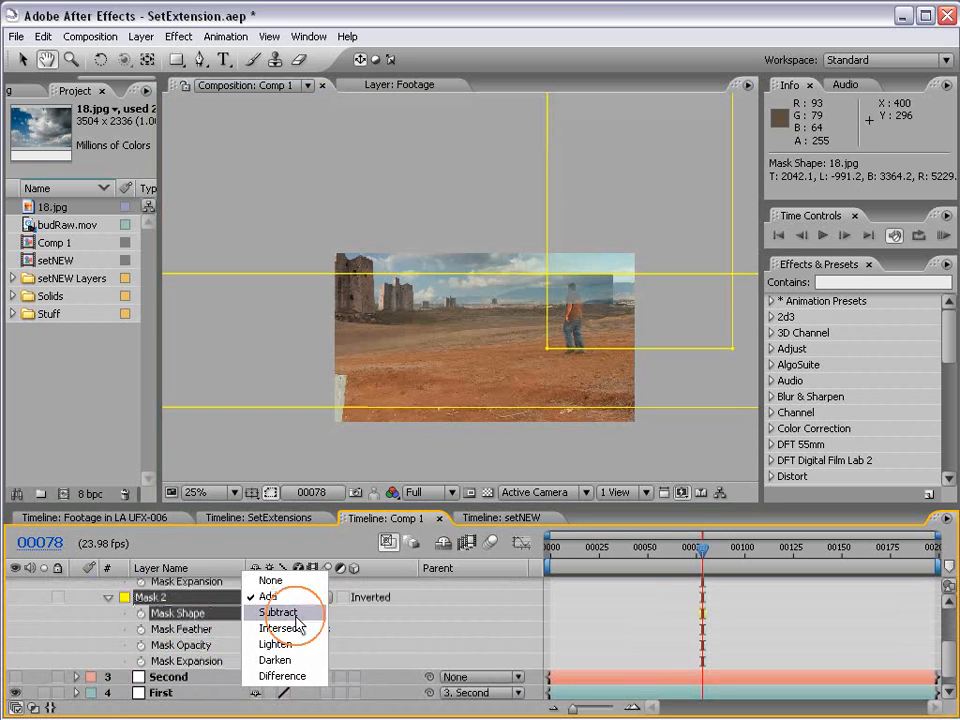
pyautogui.click(290, 614)
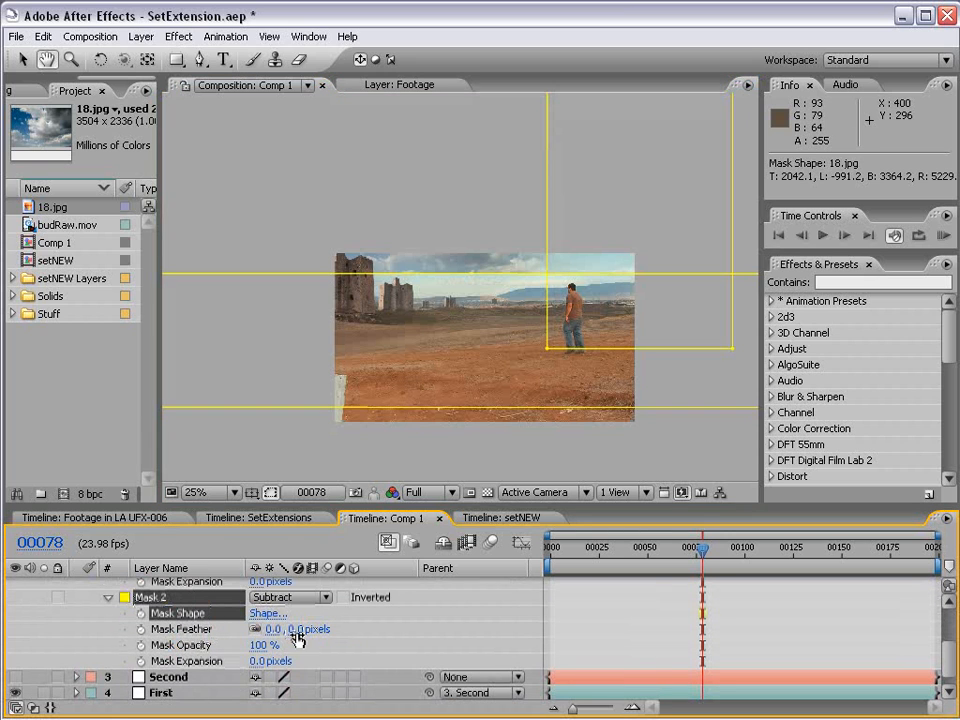
pyautogui.moveTo(272, 629); pyautogui.dragTo(353, 631)
pyautogui.click(628, 615)
pyautogui.press('v')
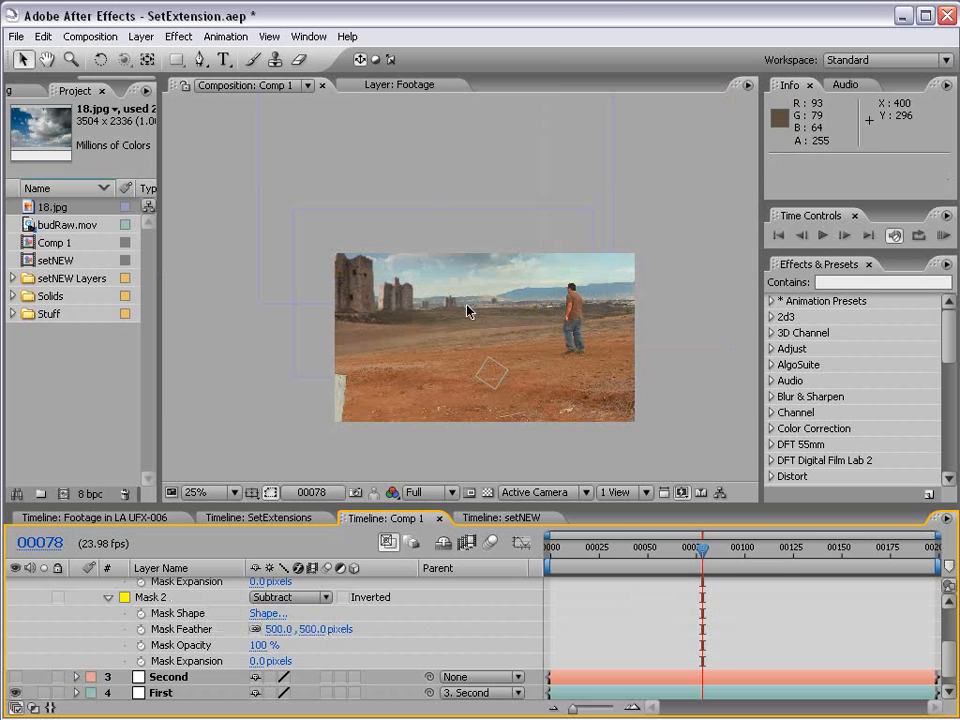
# Check the blended sky at frame 197 and collapse the 18.jpg layer's mask properties
pyautogui.moveTo(706, 554); pyautogui.dragTo(935, 565)
pyautogui.press('.')
pyautogui.moveTo(430, 374); pyautogui.dragTo(393, 283)
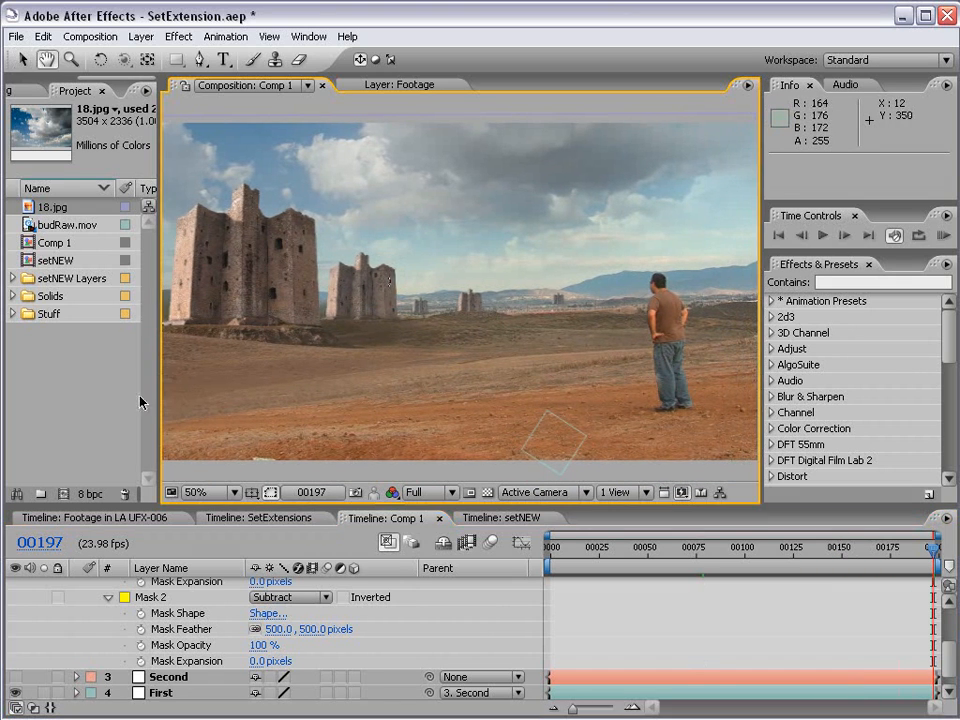
pyautogui.scroll(4, 118, 660)
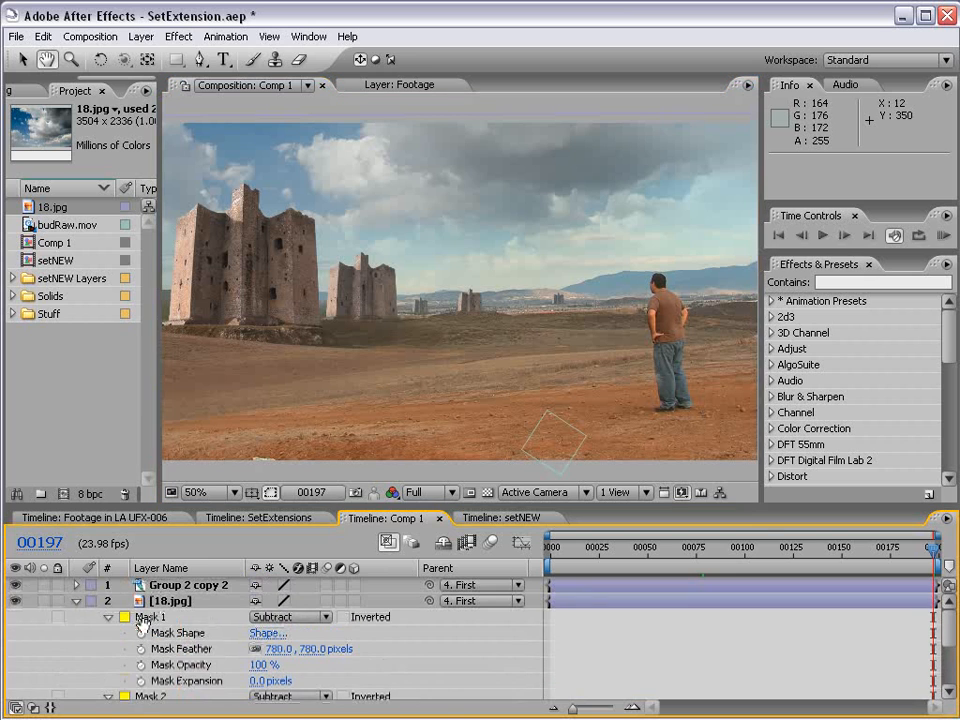
pyautogui.click(76, 601)
pyautogui.press('v')
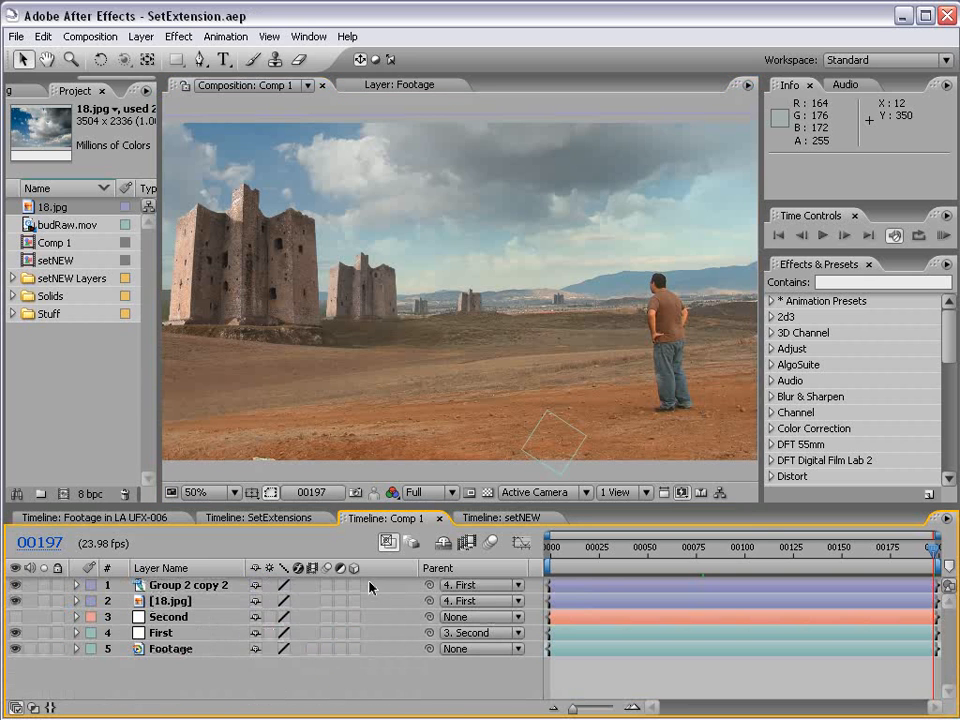
# Review the composite between frames 160 and 182, and compare frame 160 with the castle layer Group 2 copy 2 hidden and shown
pyautogui.moveTo(157, 338); pyautogui.dragTo(113, 338)
pyautogui.click(903, 555)
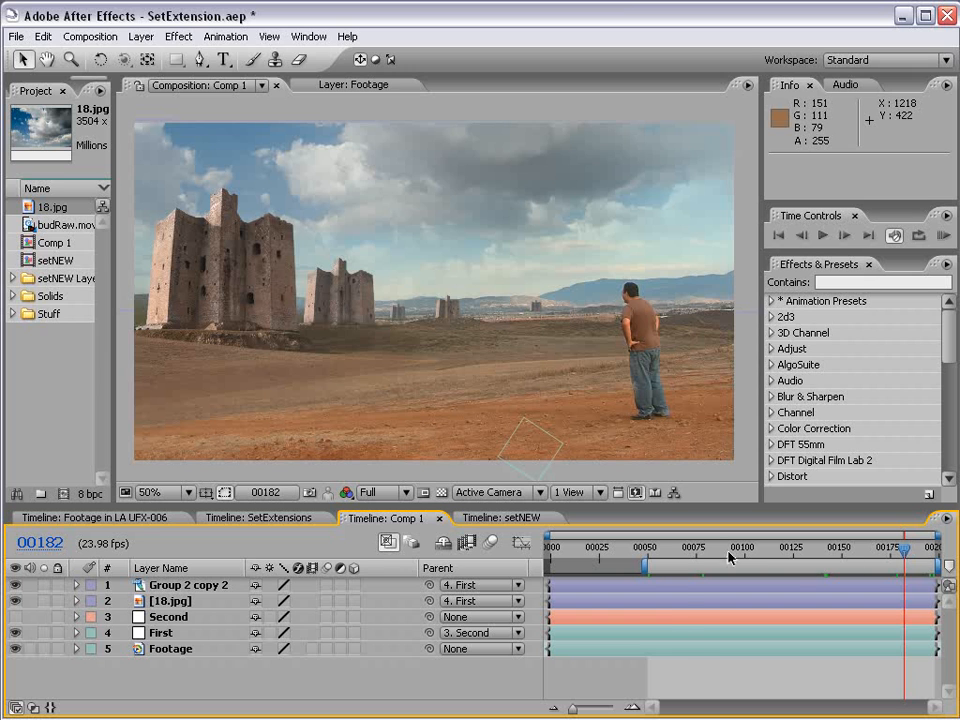
pyautogui.click(688, 548)
pyautogui.moveTo(688, 548); pyautogui.dragTo(874, 569)
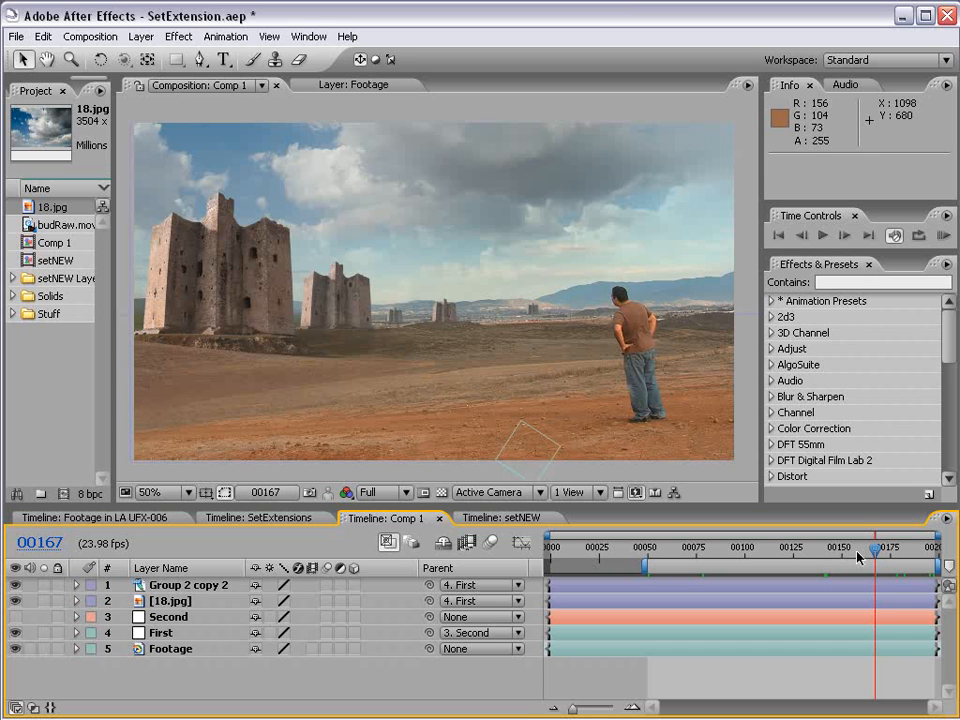
pyautogui.moveTo(875, 551)
pyautogui.mouseDown()
pyautogui.moveTo(917, 557)
pyautogui.moveTo(884, 556)
pyautogui.mouseUp()
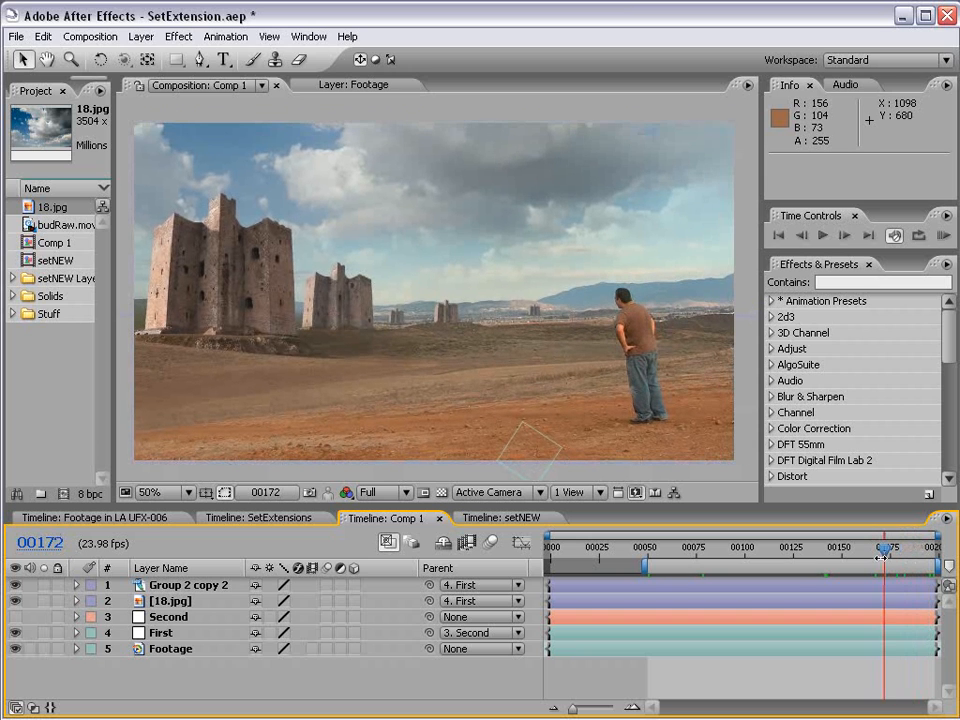
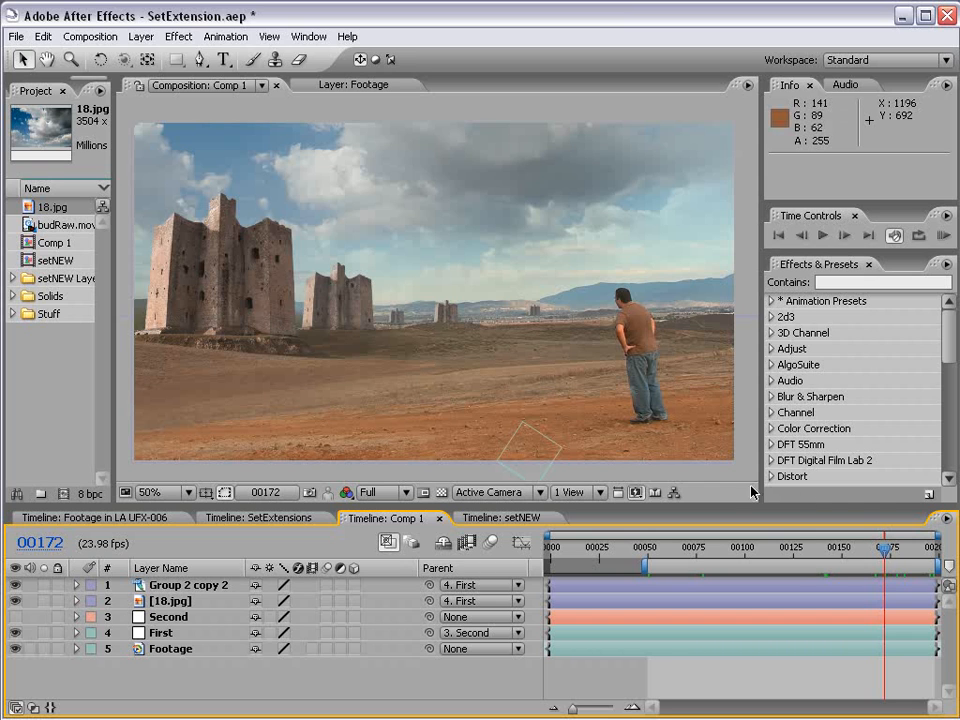
pyautogui.moveTo(883, 553)
pyautogui.mouseDown()
pyautogui.moveTo(790, 557)
pyautogui.moveTo(869, 558)
pyautogui.mouseUp()
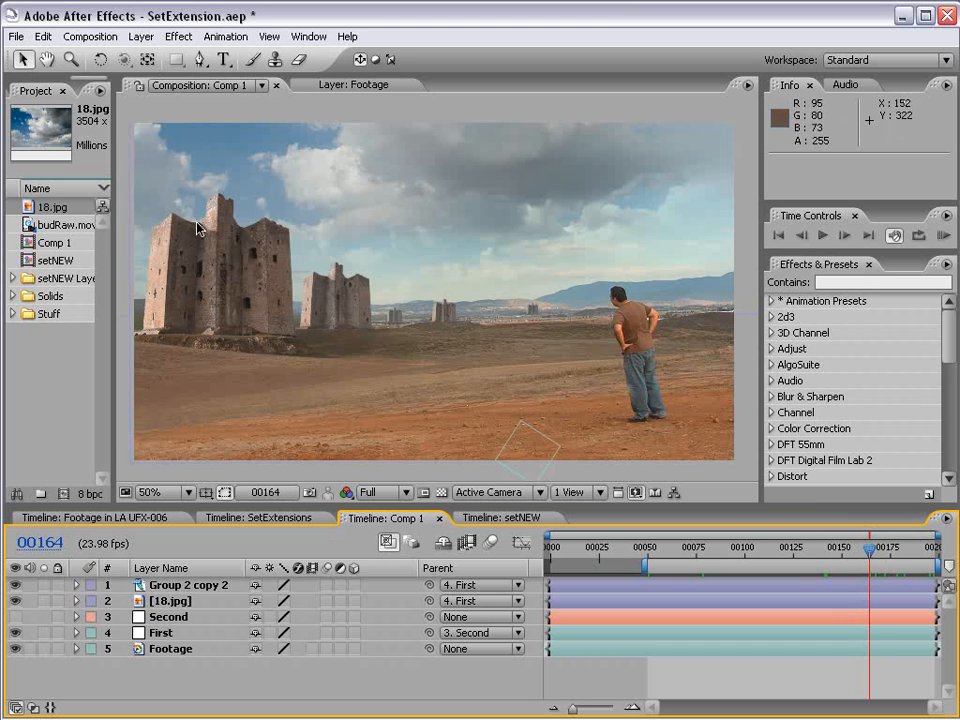
pyautogui.click(862, 555)
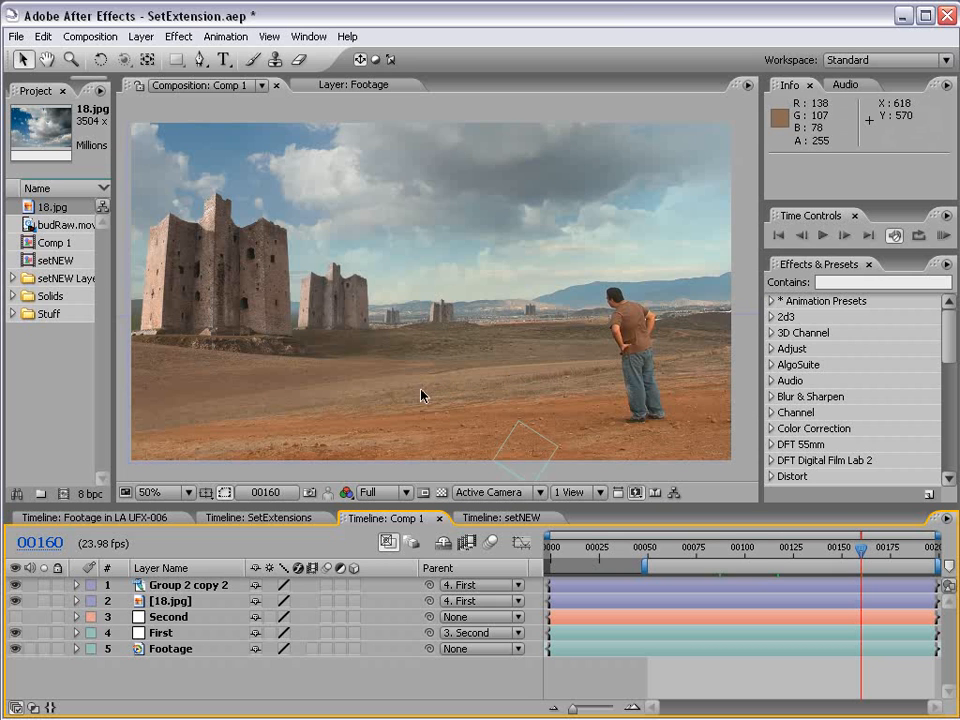
pyautogui.click(15, 585)
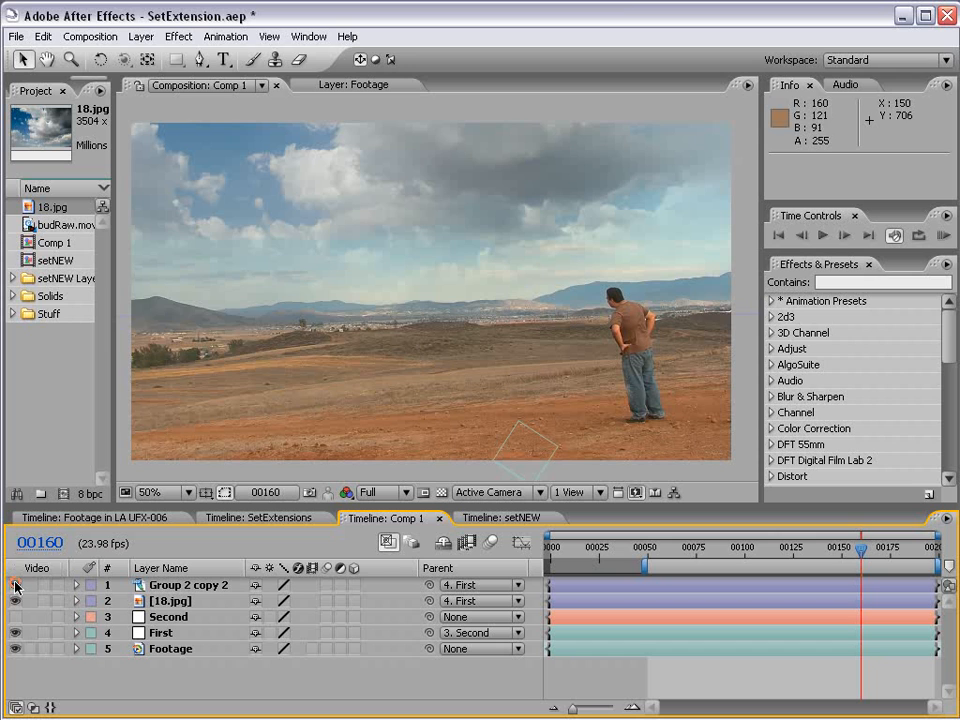
pyautogui.click(15, 585)
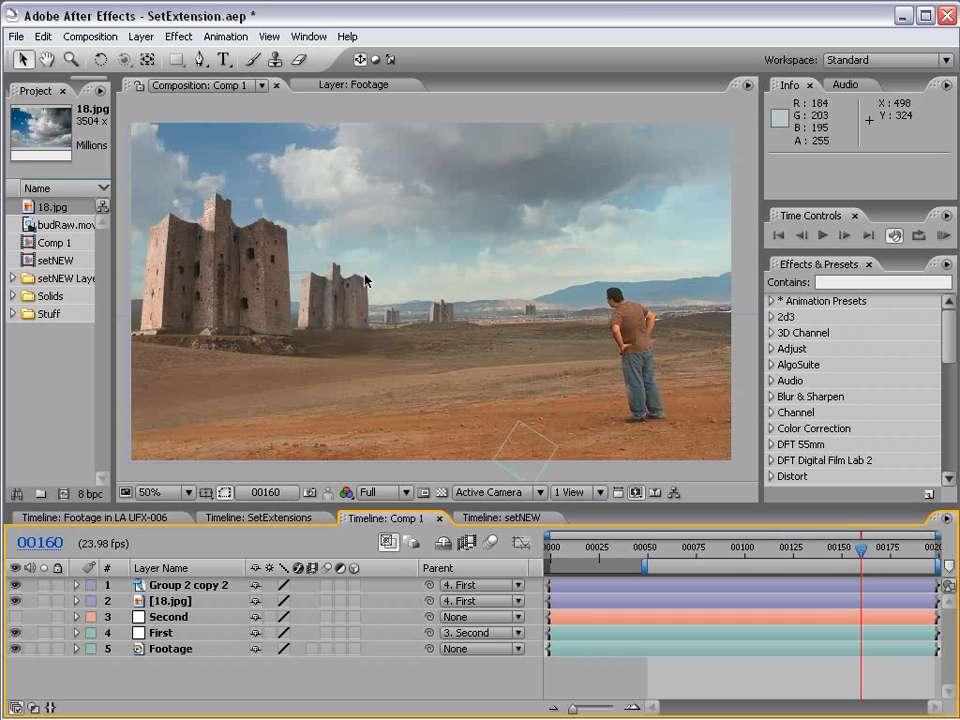
# Add a new adjustment layer above all other layers in Comp 1
pyautogui.click(141, 36)
pyautogui.moveTo(343, 56)
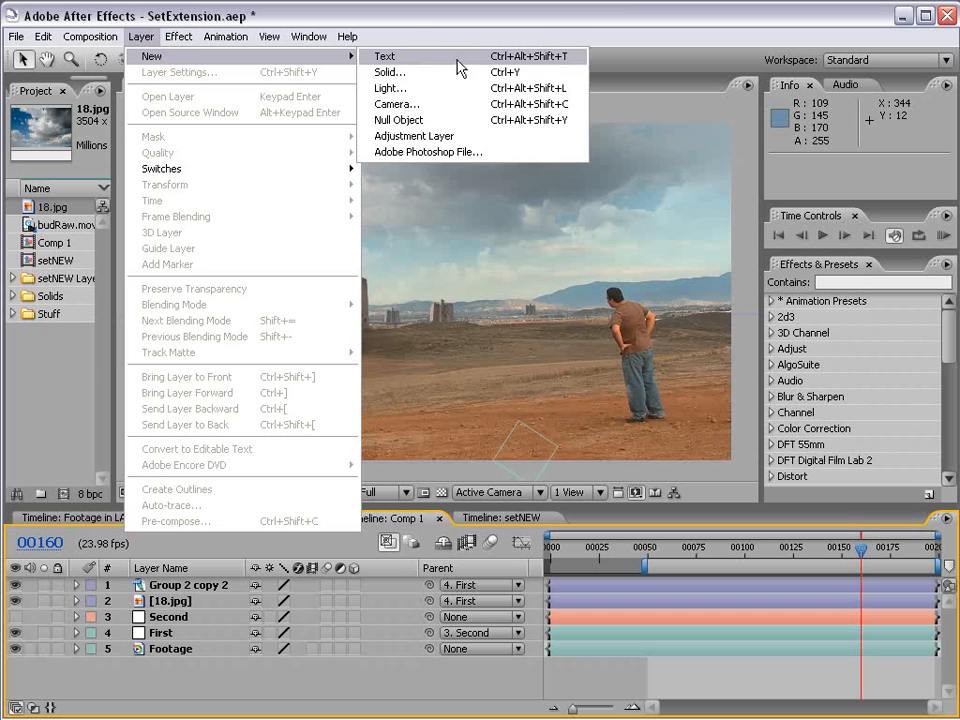
pyautogui.click(455, 136)
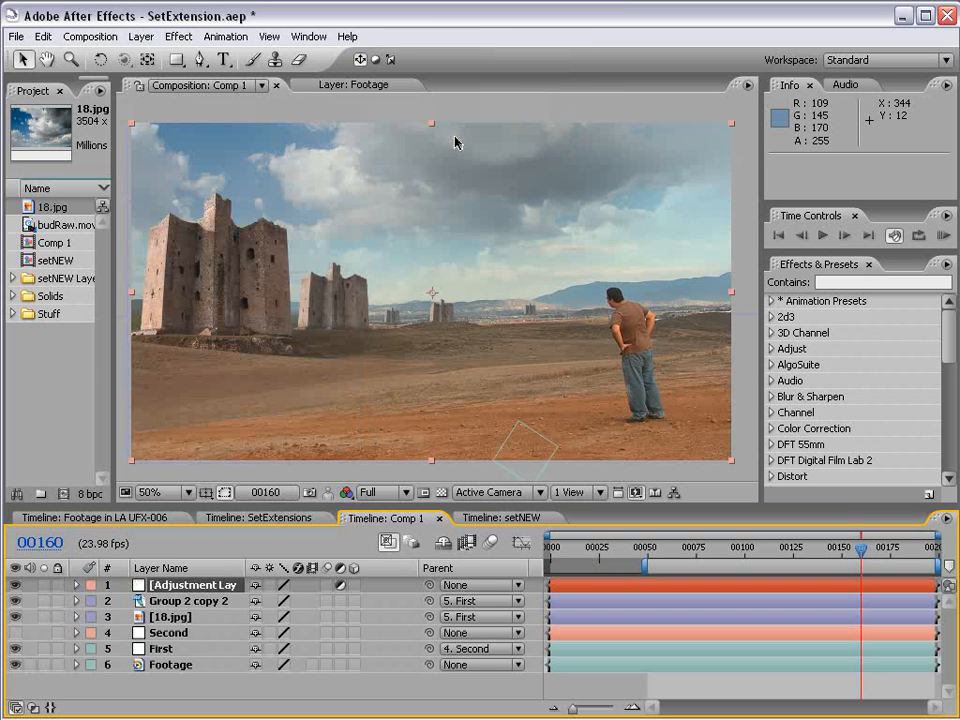
# Apply the Curves effect to the adjustment layer and pull the middle of the RGB curve down to darken the image
pyautogui.click(178, 37)
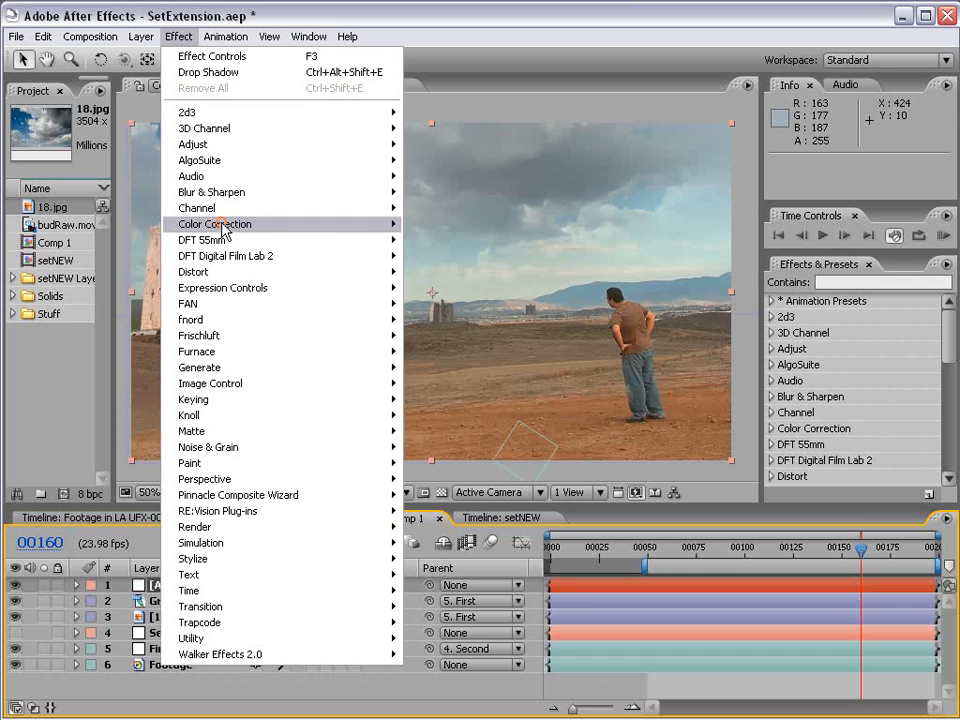
pyautogui.moveTo(225, 224)
pyautogui.click(452, 433)
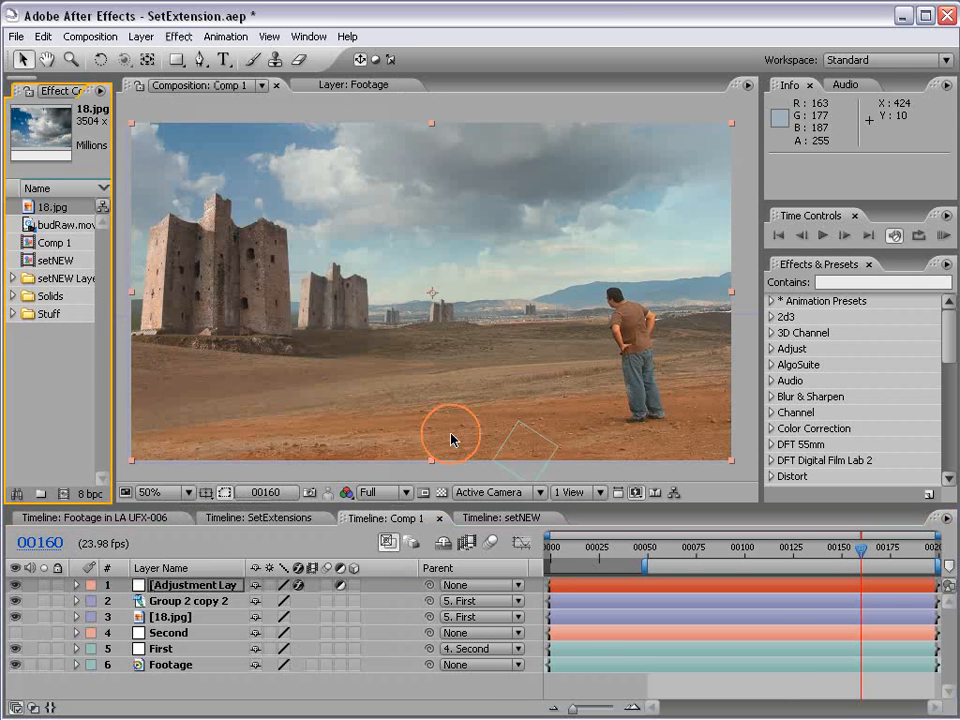
pyautogui.moveTo(111, 197); pyautogui.dragTo(290, 206)
pyautogui.click(141, 278)
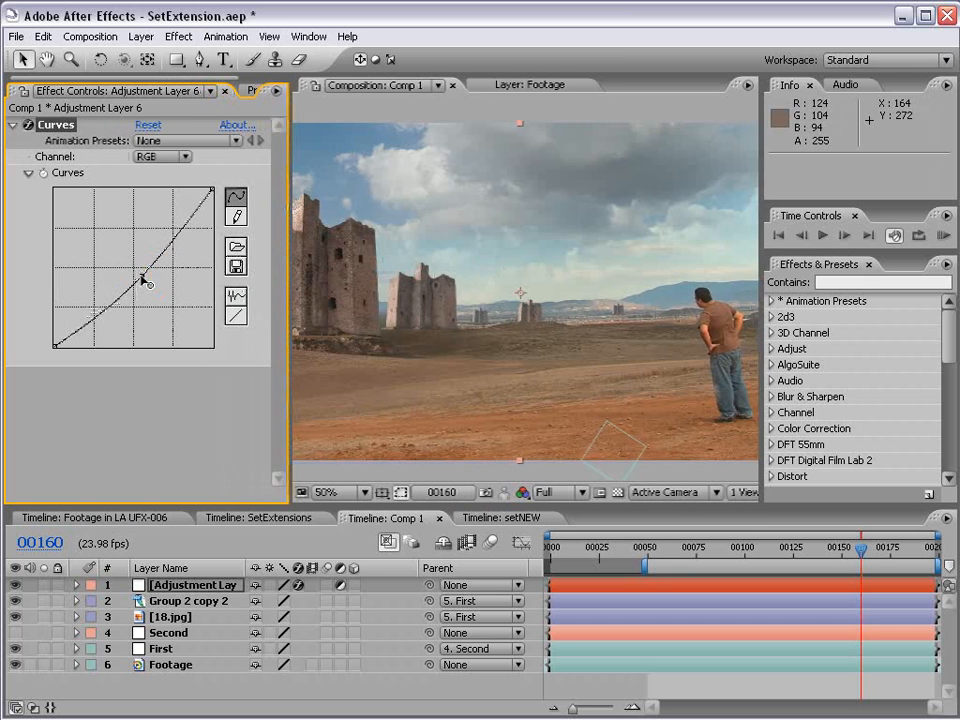
pyautogui.moveTo(145, 283); pyautogui.dragTo(155, 285)
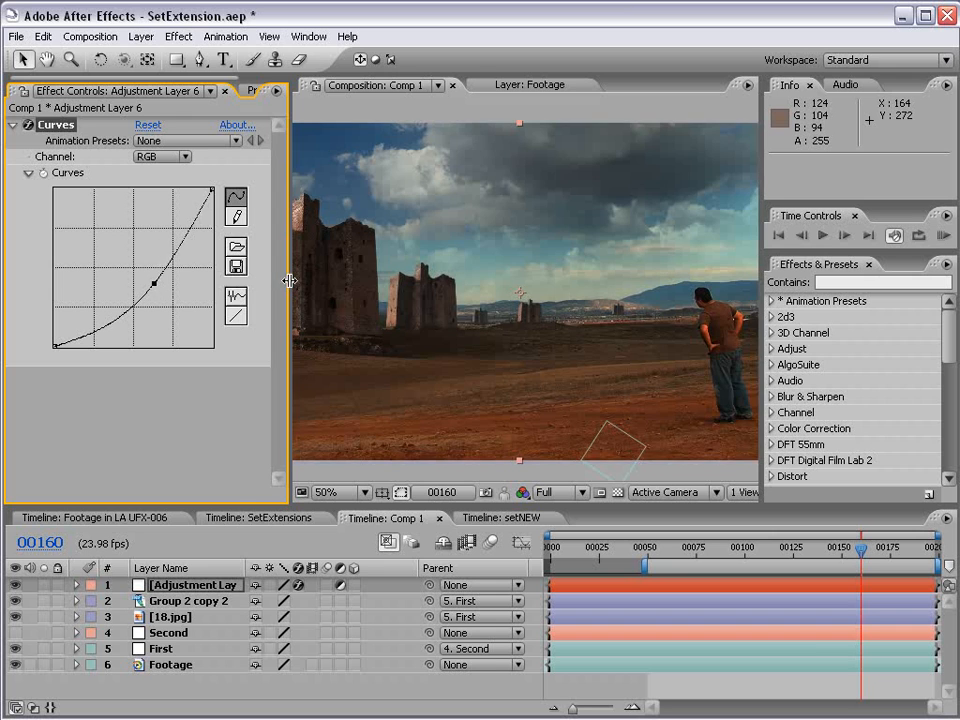
pyautogui.moveTo(288, 281); pyautogui.dragTo(177, 281)
# Add an elliptical mask filling the whole adjustment layer and set the preview resolution to Half
pyautogui.moveTo(176, 60); pyautogui.dragTo(207, 78)
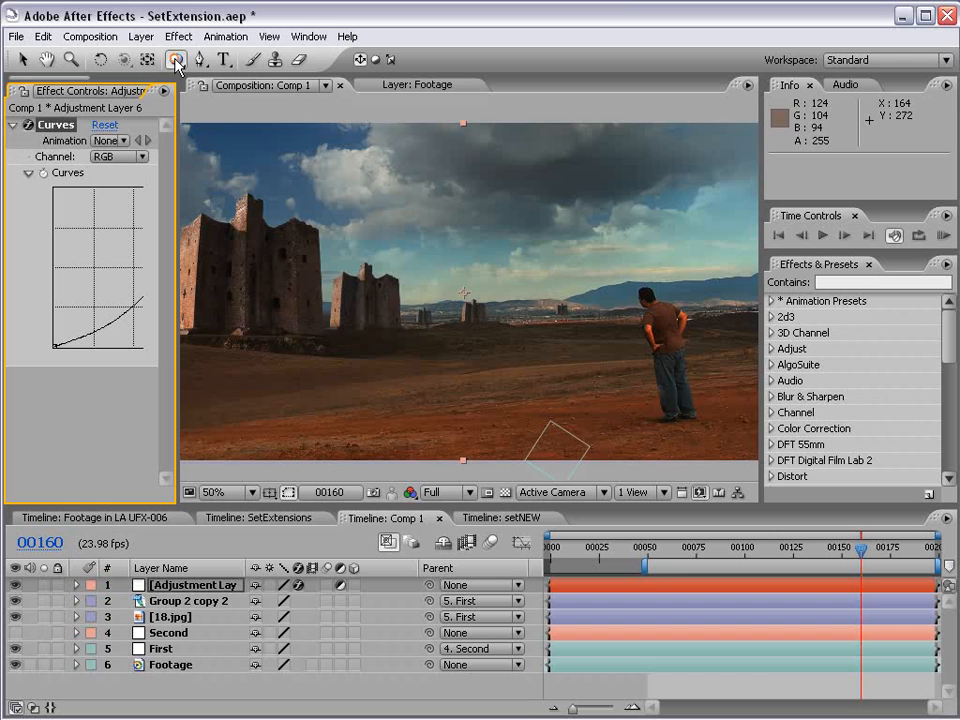
pyautogui.doubleClick(177, 61)
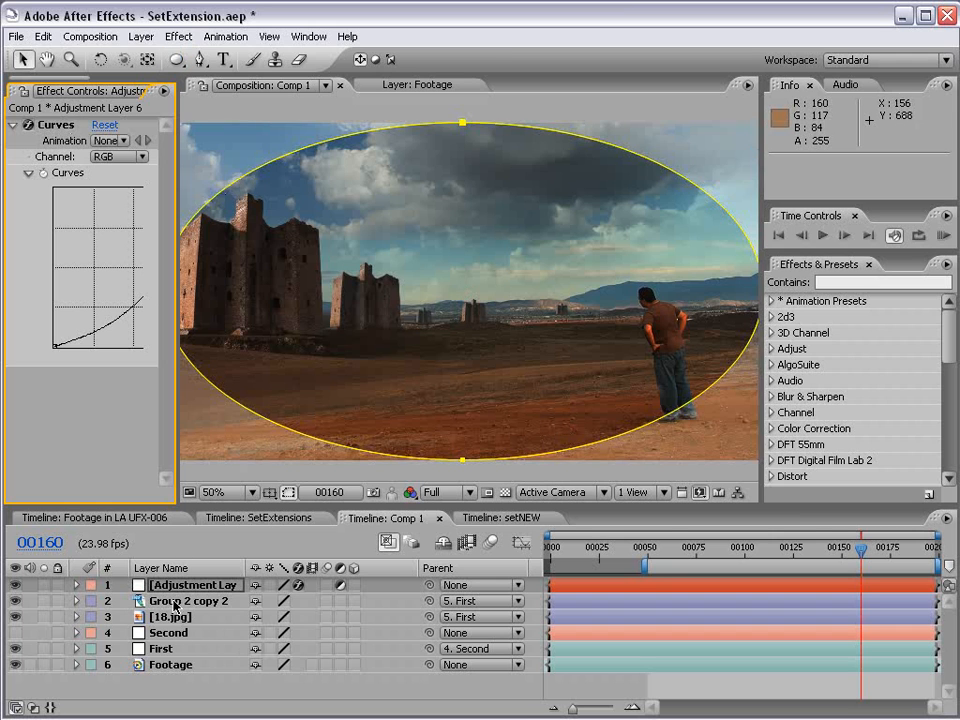
pyautogui.click(450, 492)
pyautogui.click(450, 524)
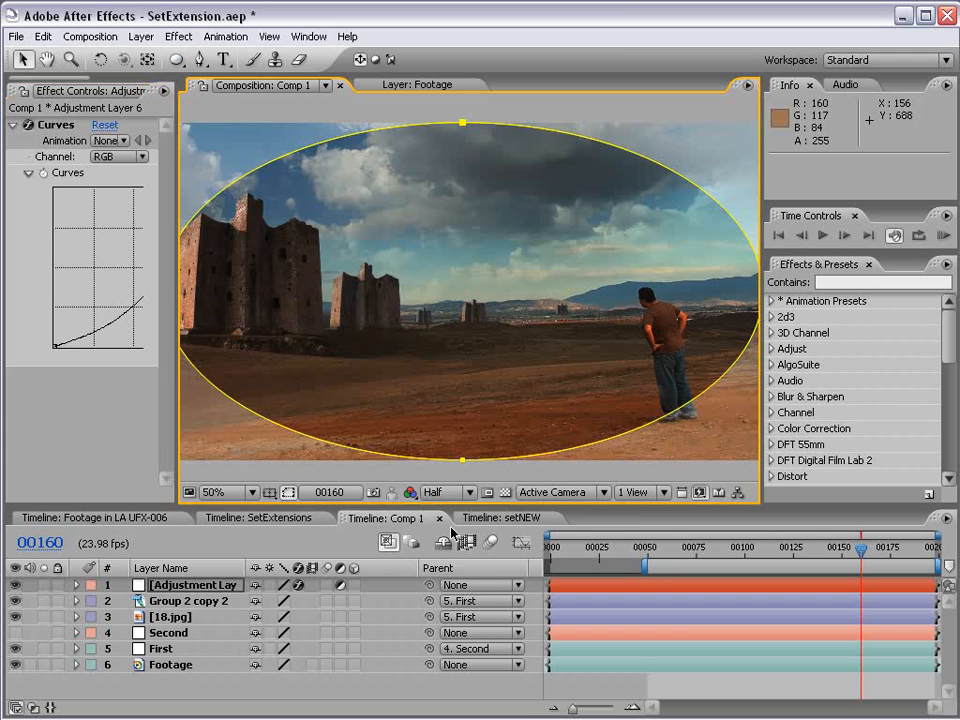
# Reveal the adjustment layer's mask properties and set Mask 1 to Subtract so only the frame's edges are darkened
pyautogui.click(172, 590)
pyautogui.press('m')
pyautogui.press('m')
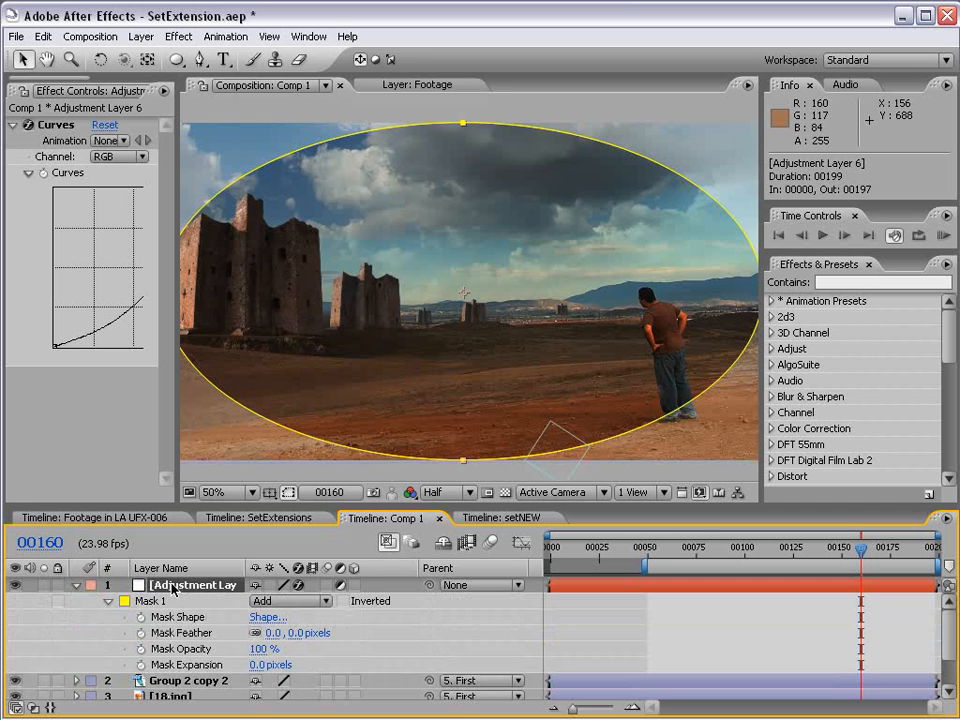
pyautogui.click(288, 601)
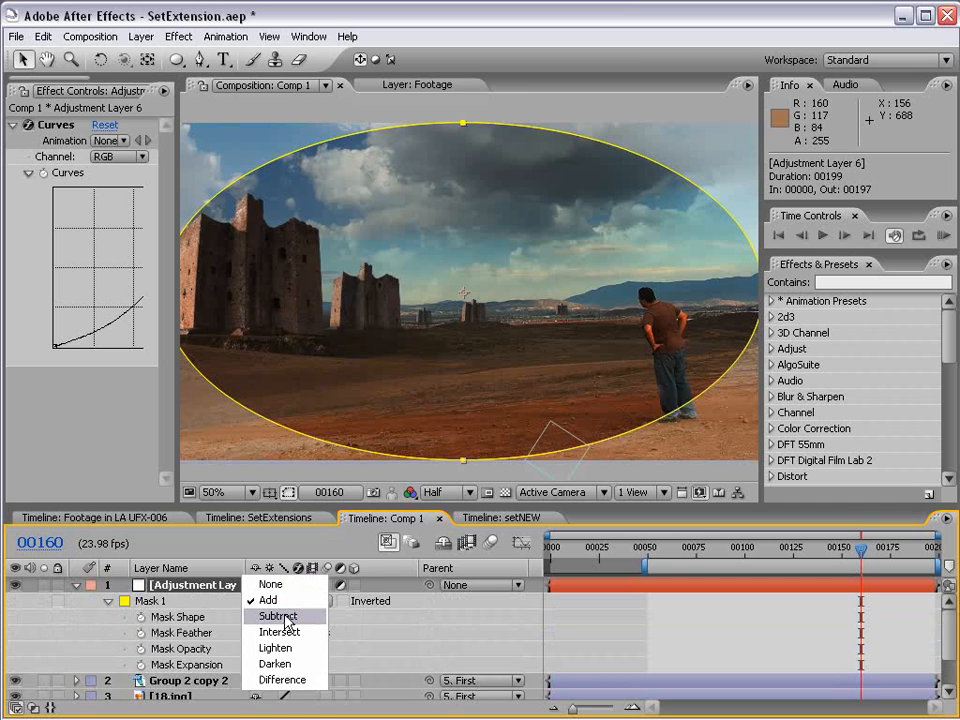
pyautogui.click(282, 616)
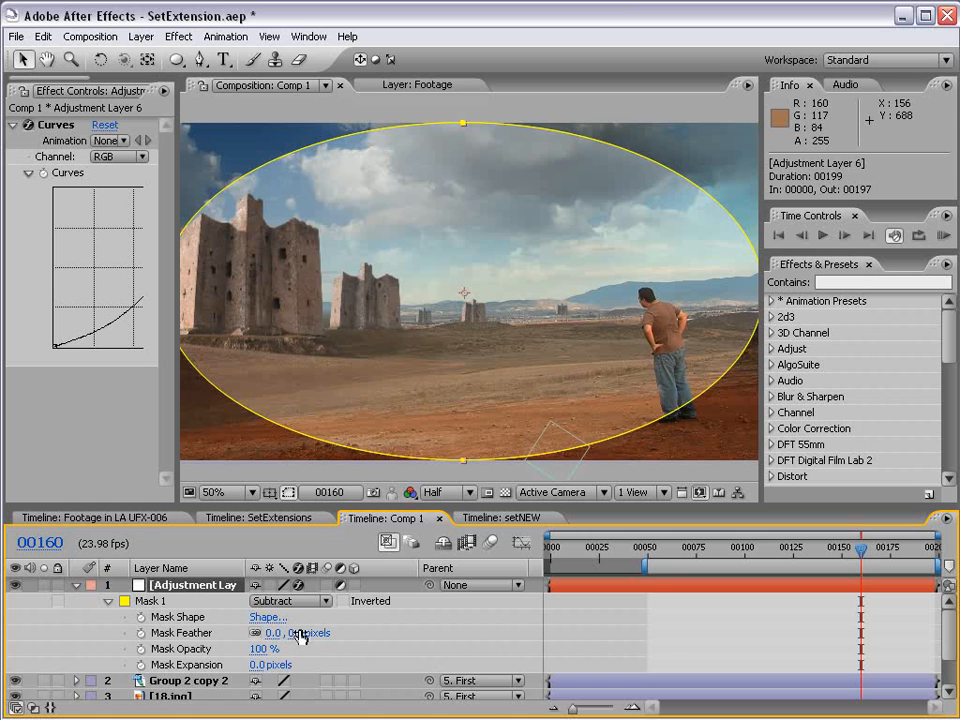
# Feather the adjustment layer's Mask 1 by 249 pixels for a soft vignette and collapse the layer's properties
pyautogui.moveTo(300, 636); pyautogui.dragTo(686, 643)
pyautogui.click(484, 429)
pyautogui.scroll(-1, 475, 420)
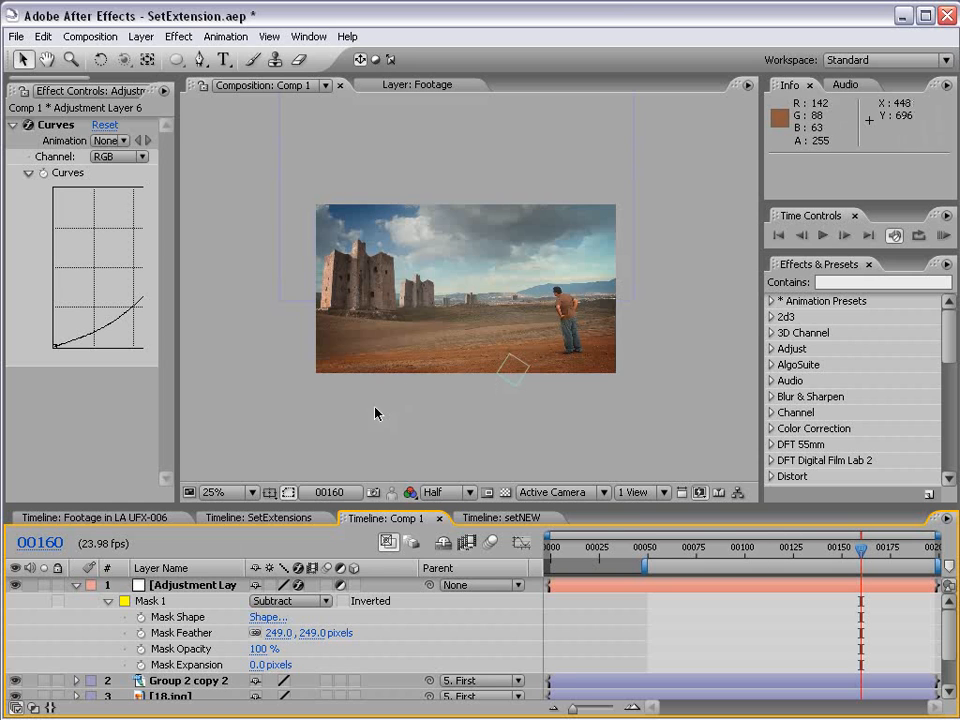
pyautogui.click(77, 585)
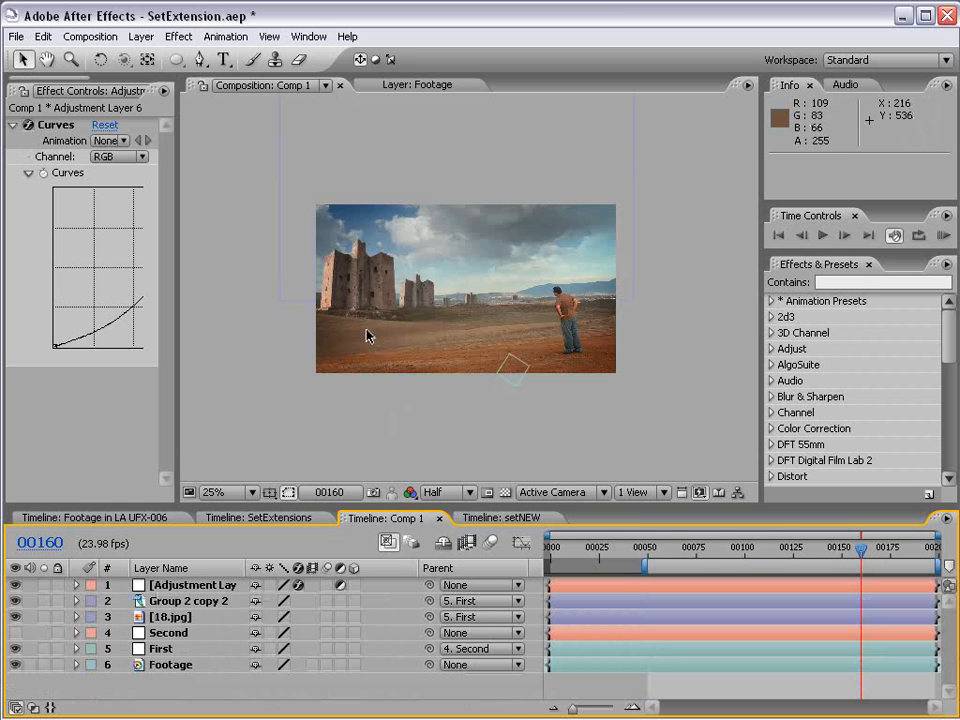
# Add a new adjustment layer above the vignette layer and extend the work area back to frame 0
pyautogui.click(141, 36)
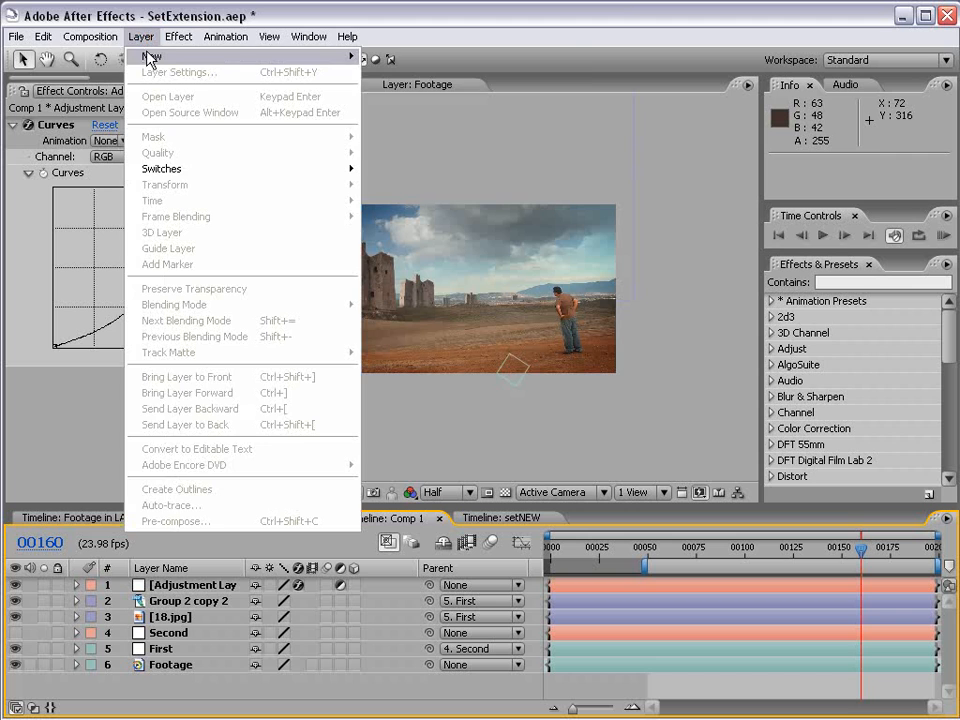
pyautogui.moveTo(150, 57)
pyautogui.click(414, 136)
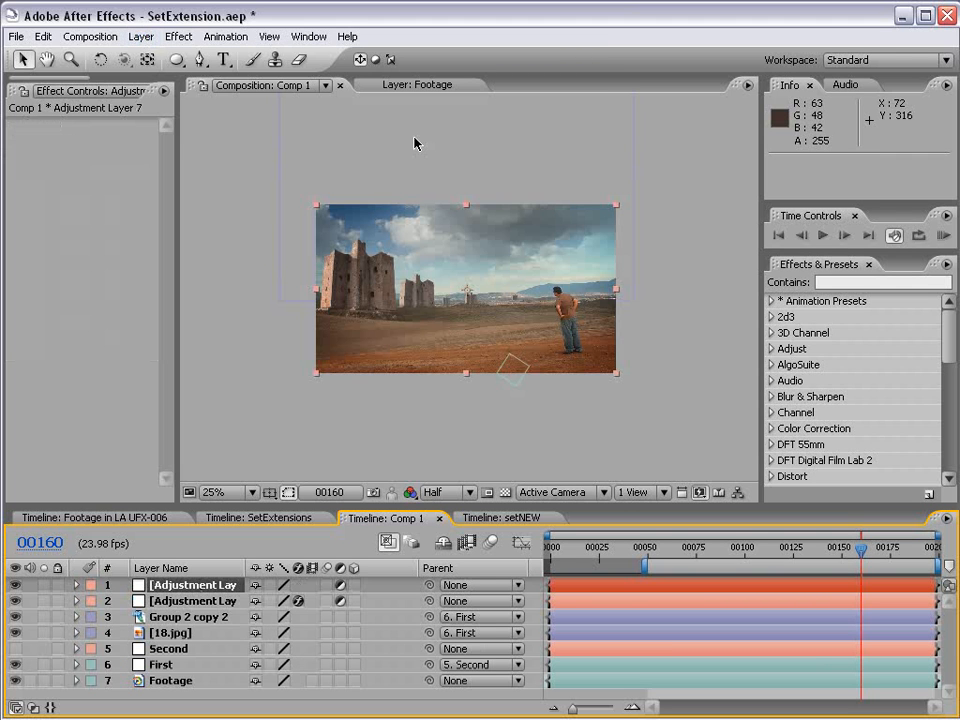
pyautogui.moveTo(644, 564); pyautogui.dragTo(524, 559)
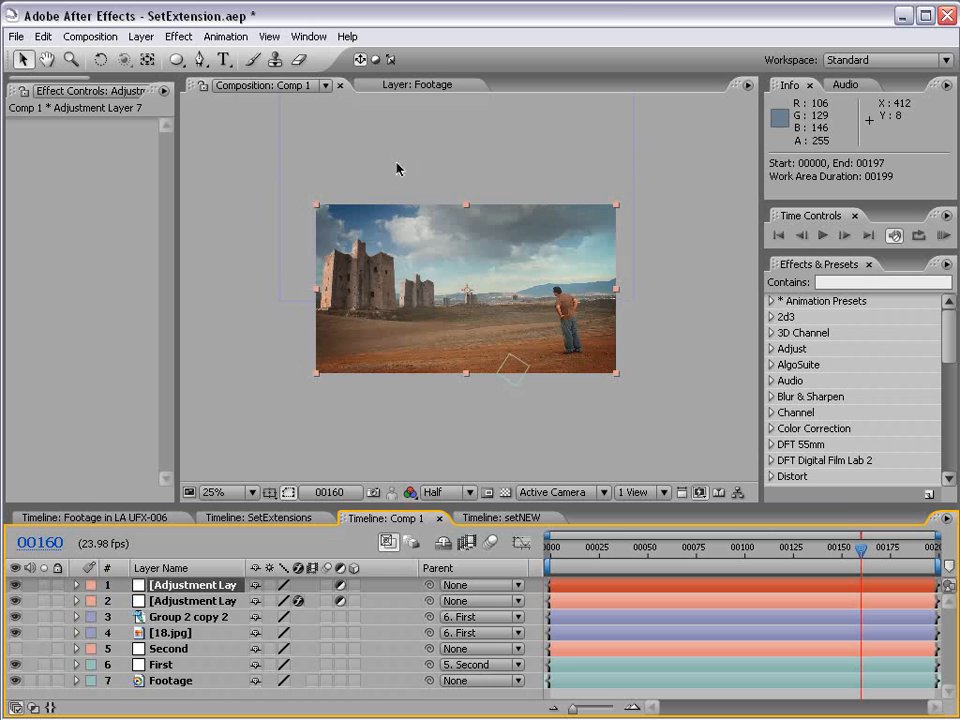
# Copy the Curves effect from the vignette layer onto the new adjustment layer and hide the vignette layer
pyautogui.click(163, 601)
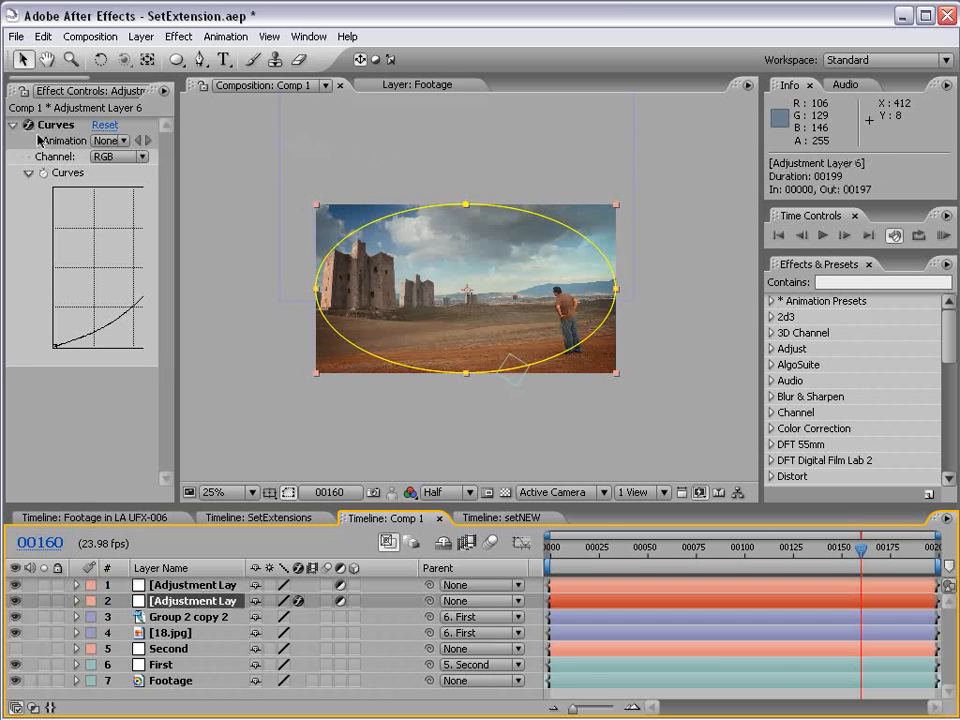
pyautogui.click(52, 124)
pyautogui.click(181, 588)
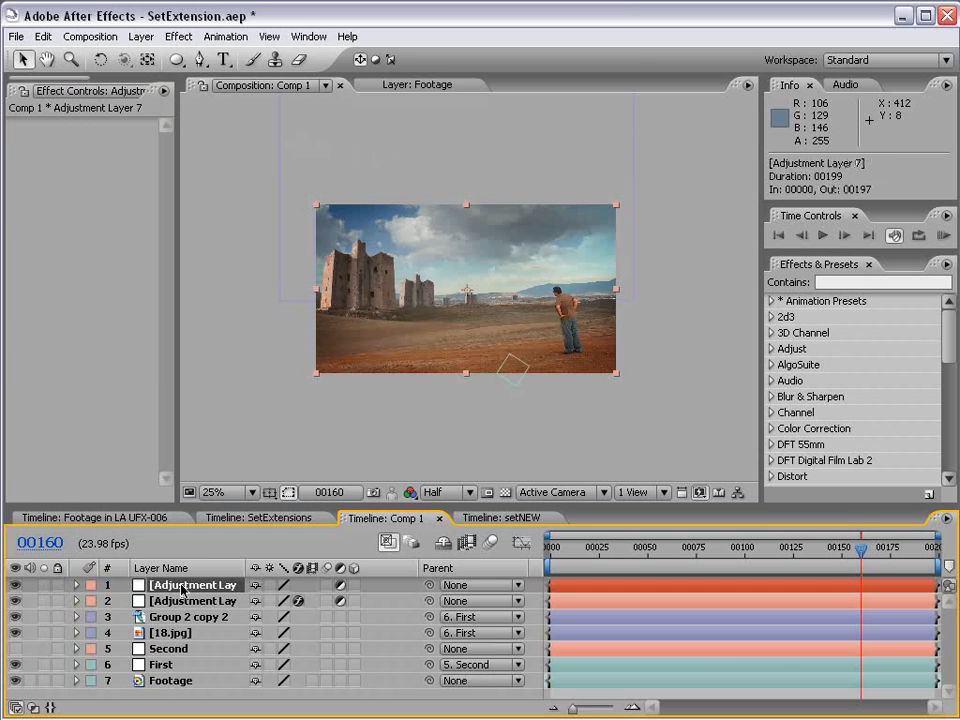
pyautogui.click(165, 603)
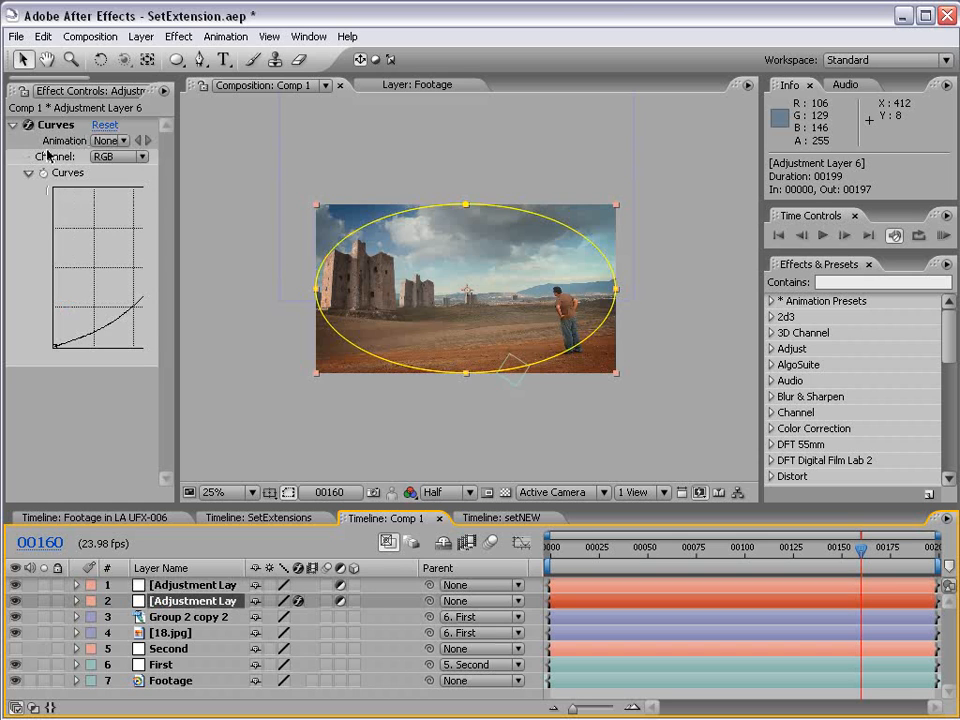
pyautogui.click(170, 585)
pyautogui.hotkey('ctrl', 'v')
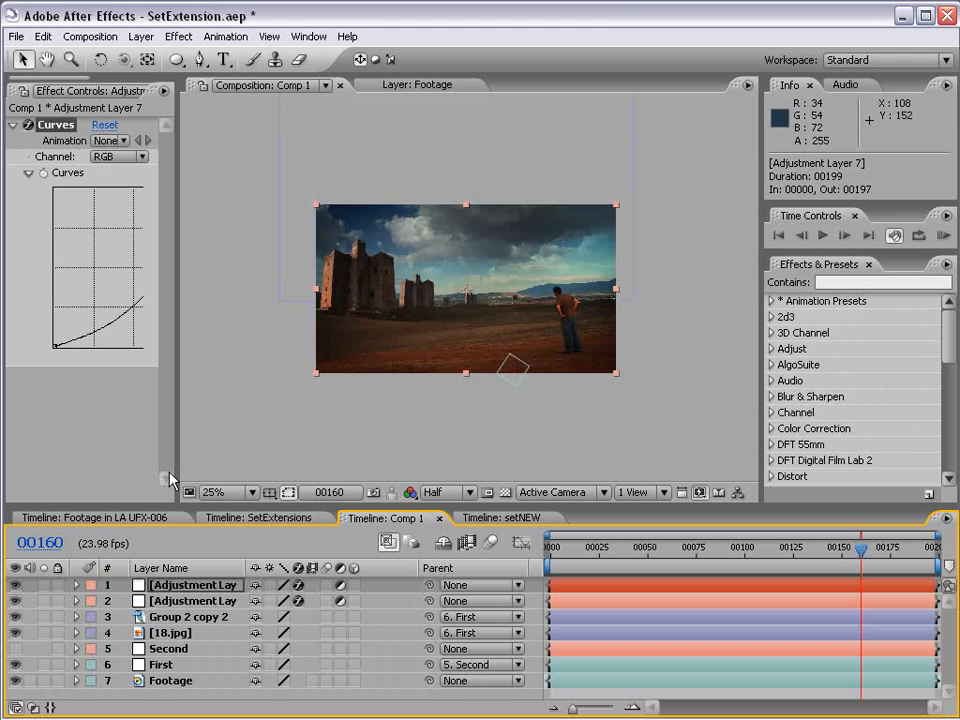
pyautogui.click(15, 601)
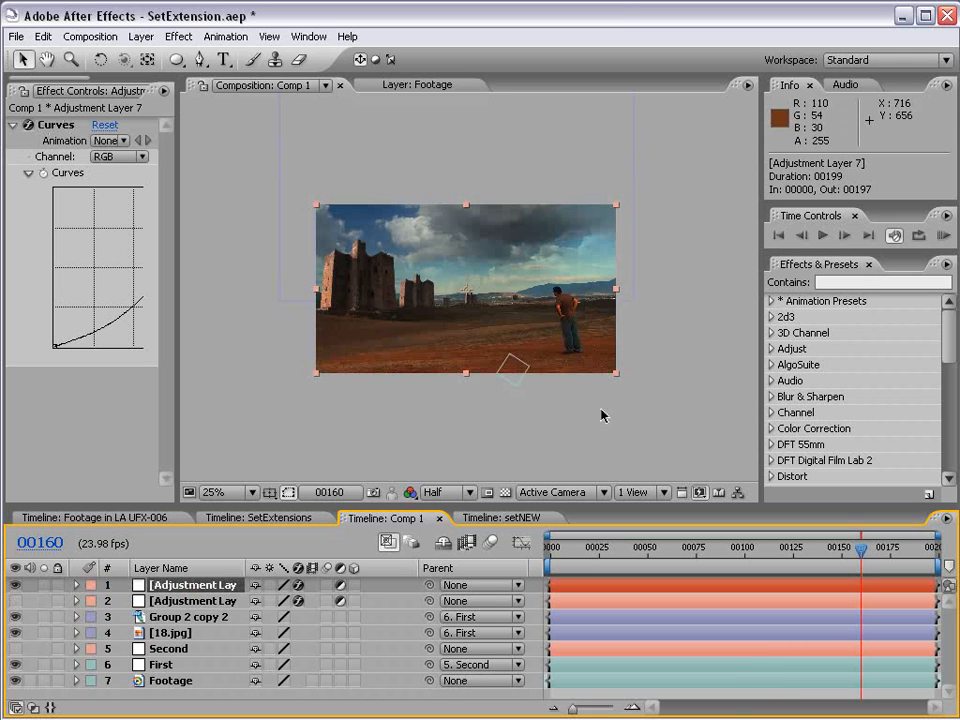
# Scale the new adjustment layer to about 156% by 176% and draw a wide rectangular mask over the foreground ground
pyautogui.moveTo(616, 377); pyautogui.dragTo(700, 437)
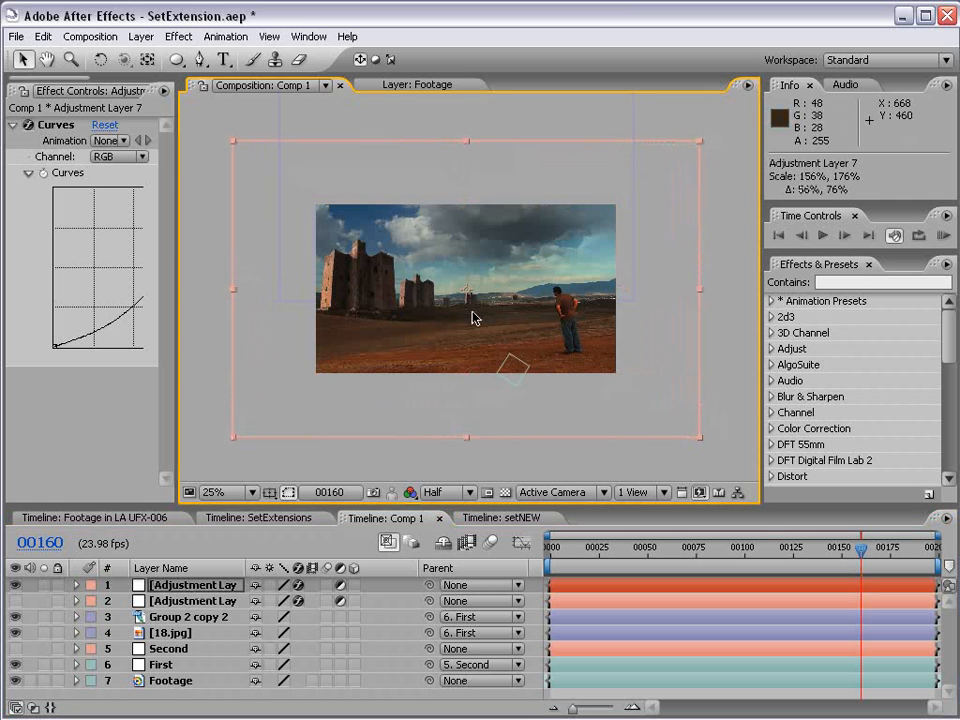
pyautogui.moveTo(342, 342)
pyautogui.mouseDown()
pyautogui.moveTo(414, 336)
pyautogui.moveTo(354, 360)
pyautogui.moveTo(559, 362)
pyautogui.moveTo(349, 356)
pyautogui.mouseUp()
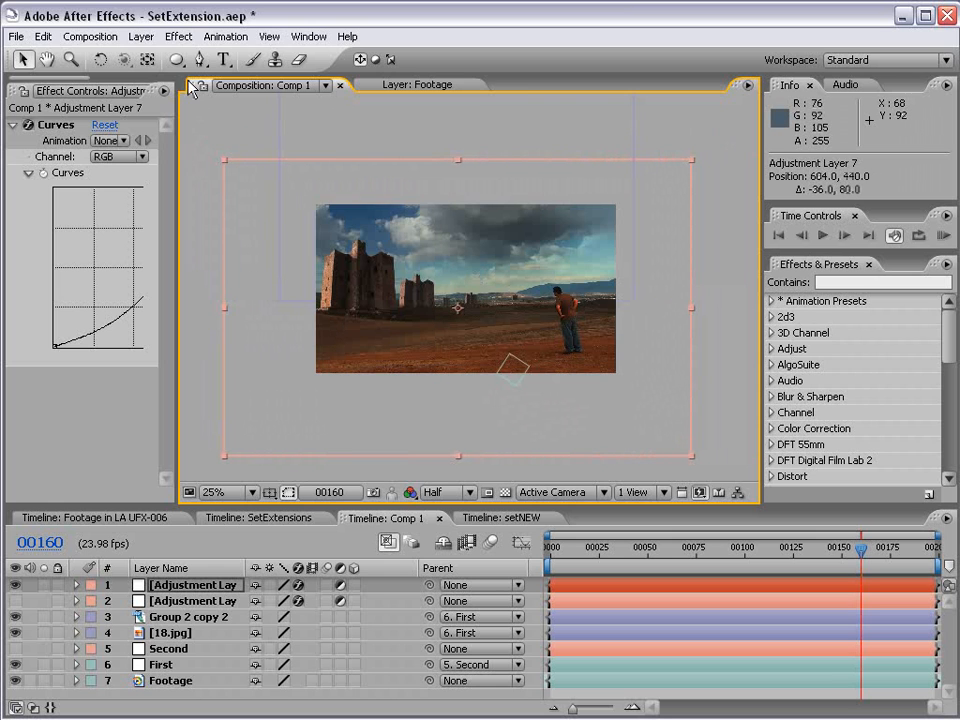
pyautogui.moveTo(177, 59); pyautogui.dragTo(214, 70)
pyautogui.moveTo(298, 68); pyautogui.dragTo(298, 68)
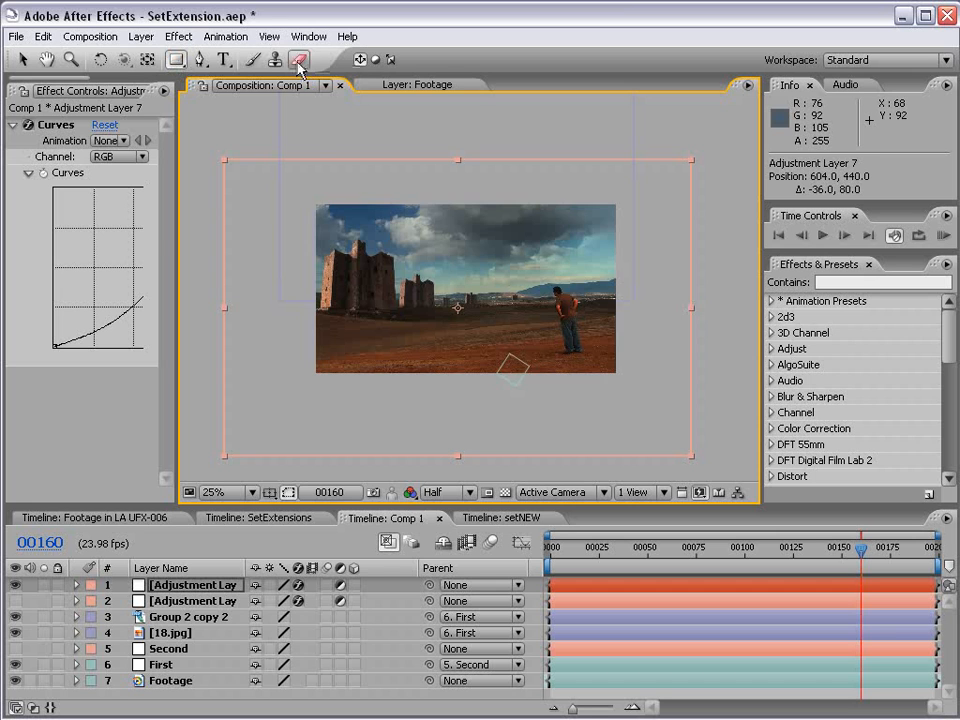
pyautogui.press(',')
pyautogui.moveTo(244, 310); pyautogui.dragTo(698, 412)
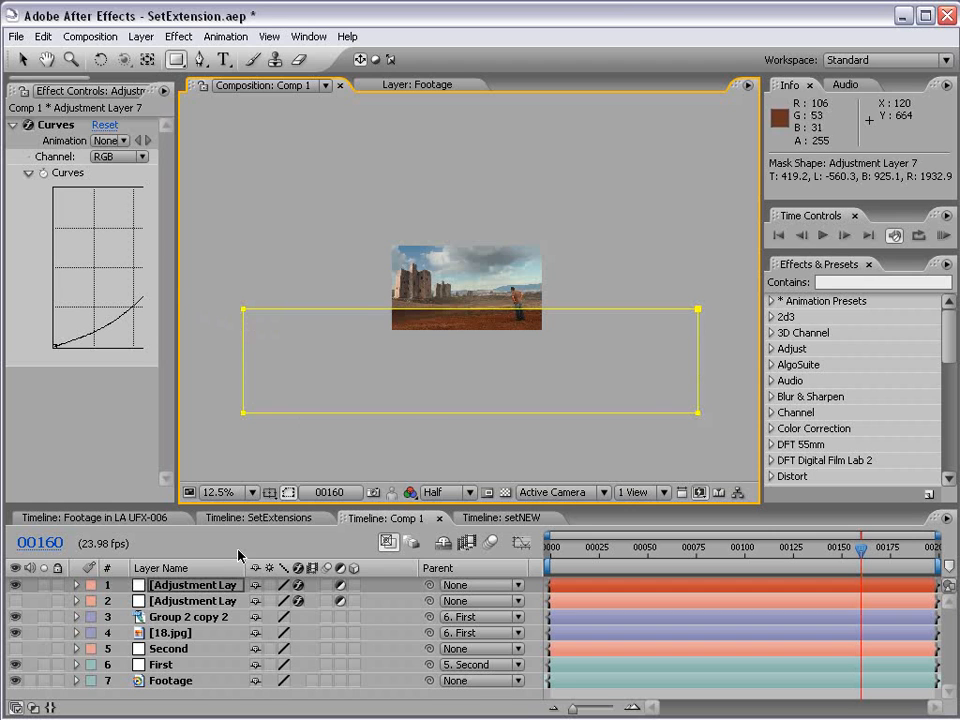
# Reveal the new adjustment layer's mask properties and feather Mask 1 by 84 pixels
pyautogui.click(190, 589)
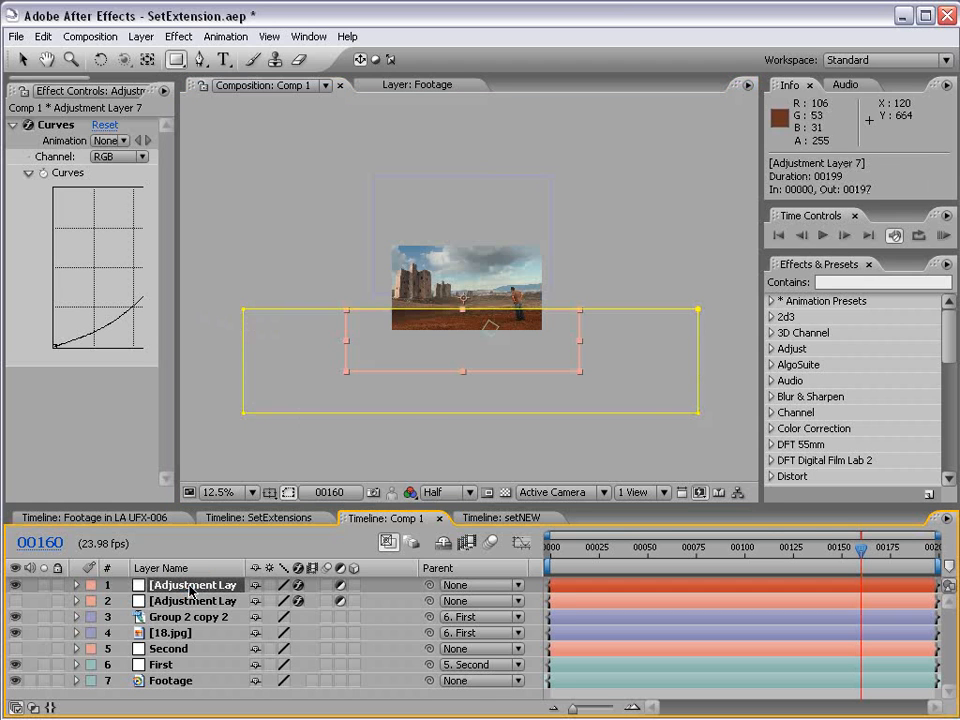
pyautogui.press('m')
pyautogui.press('m')
pyautogui.moveTo(296, 637); pyautogui.dragTo(373, 632)
pyautogui.click(606, 628)
pyautogui.scroll(1, 508, 464)
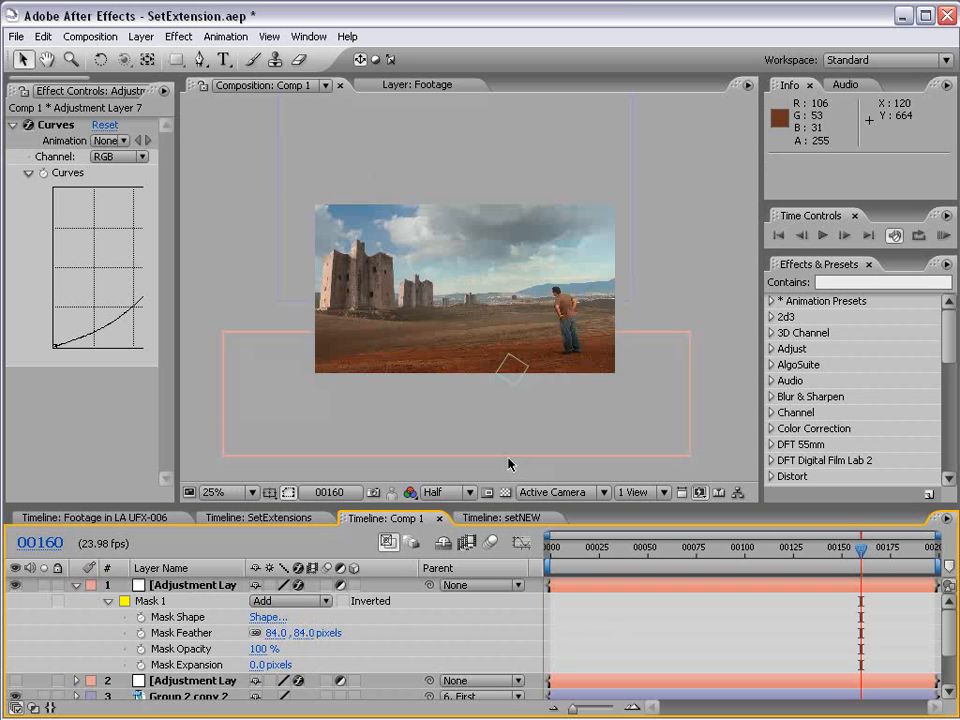
# Go to frame 58 and set Mask 1's feather to 169 pixels
pyautogui.moveTo(838, 558); pyautogui.dragTo(660, 553)
pyautogui.click(237, 600)
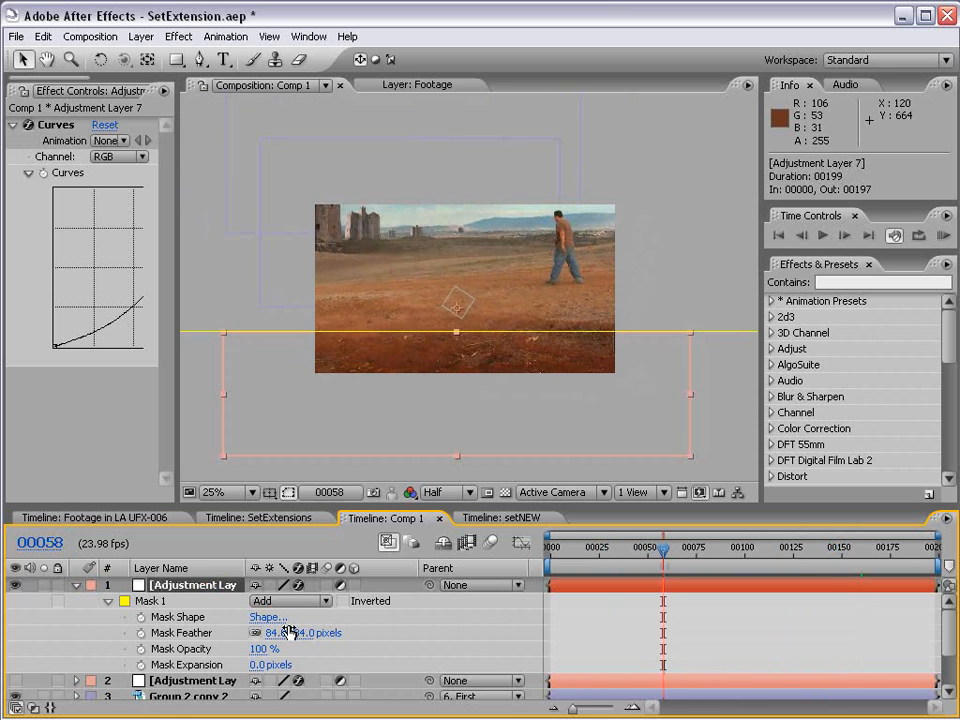
pyautogui.moveTo(276, 633); pyautogui.dragTo(398, 375)
# Raise the mask's upper-right corner so its top edge slopes with the ground
pyautogui.press(',')
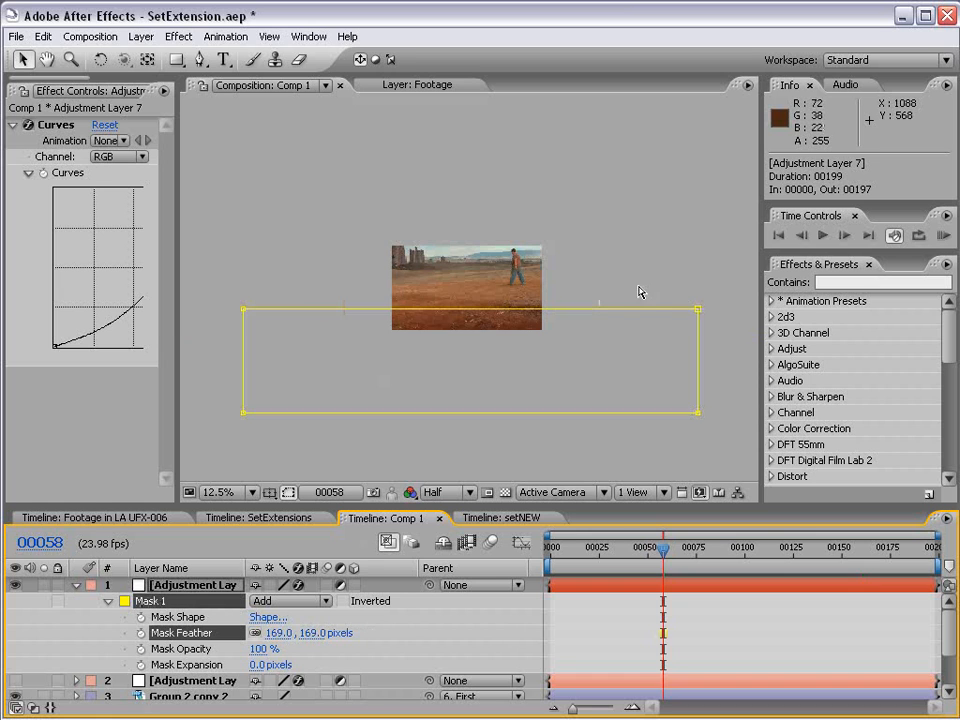
pyautogui.moveTo(697, 311); pyautogui.dragTo(715, 284)
pyautogui.click(193, 584)
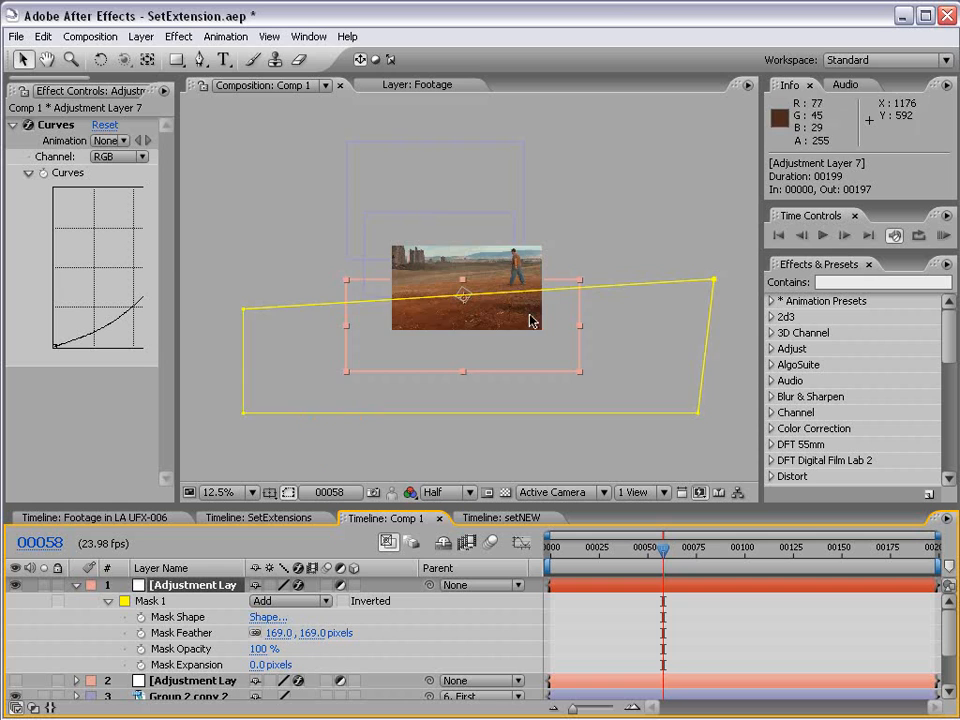
pyautogui.press('.')
# Reveal the ground adjustment layer's opacity and lower it to 71%
pyautogui.press('t')
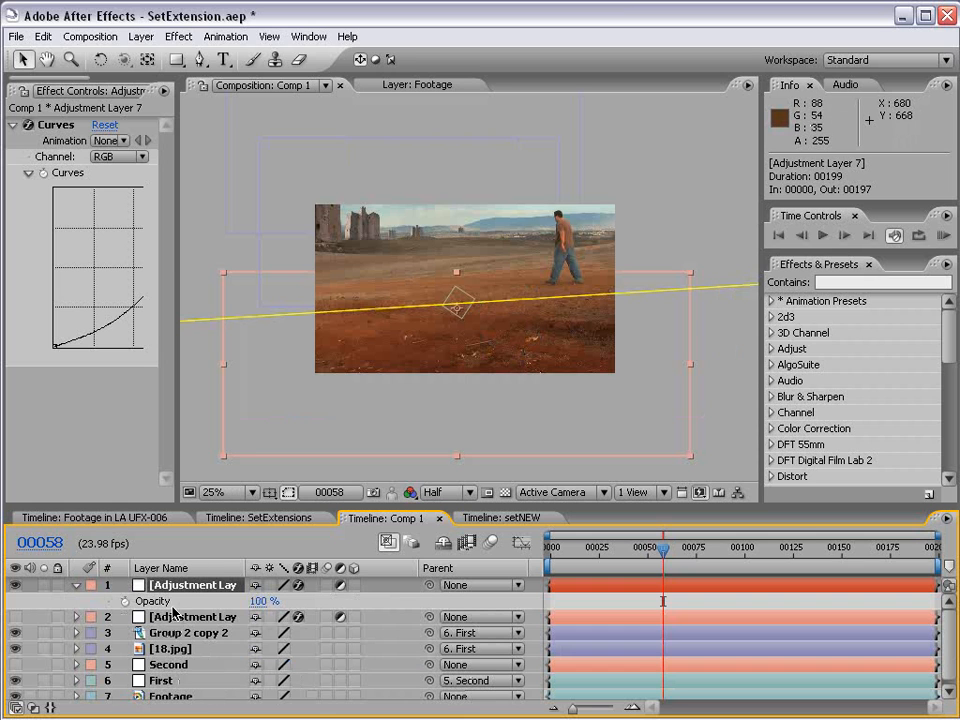
pyautogui.click(257, 601)
pyautogui.write('50')
pyautogui.click(308, 605)
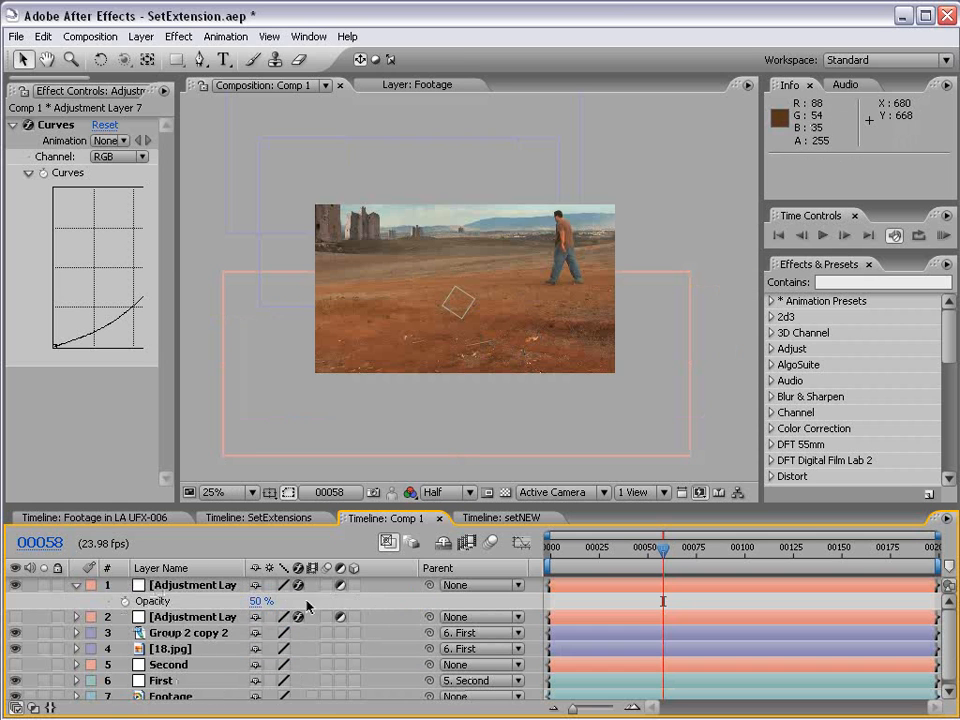
pyautogui.moveTo(256, 602); pyautogui.dragTo(275, 600)
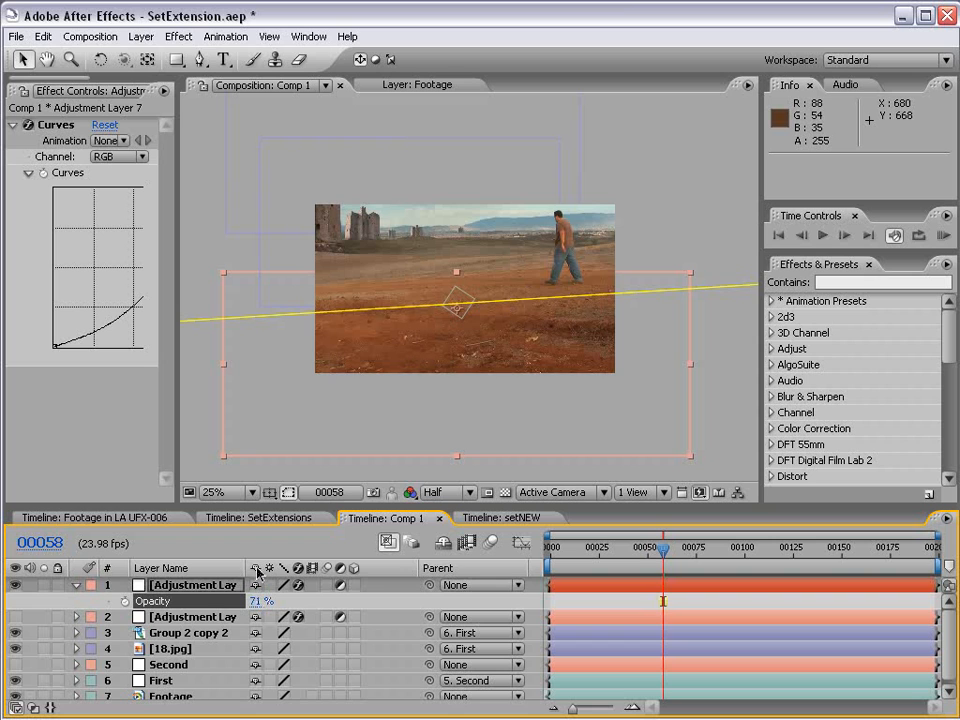
# Hide the mask outlines, move the adjustment layer down to about 628, 508, and enlarge the timeline with the layer collapsed
pyautogui.click(288, 495)
pyautogui.click(569, 600)
pyautogui.click(572, 585)
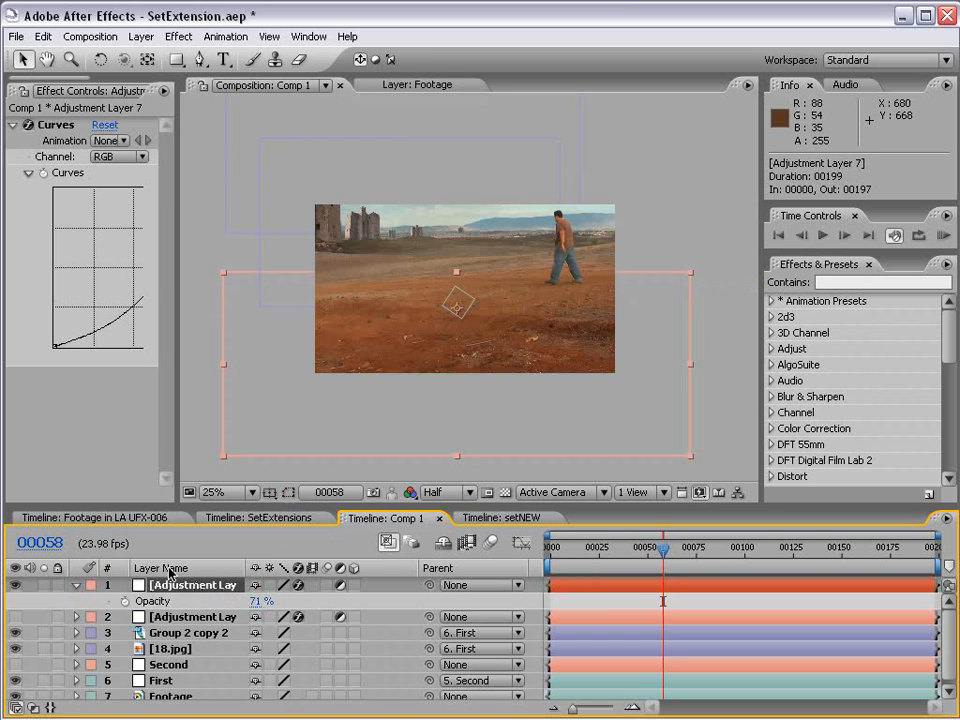
pyautogui.moveTo(513, 400)
pyautogui.mouseDown()
pyautogui.moveTo(510, 392)
pyautogui.moveTo(520, 443)
pyautogui.moveTo(519, 419)
pyautogui.mouseUp()
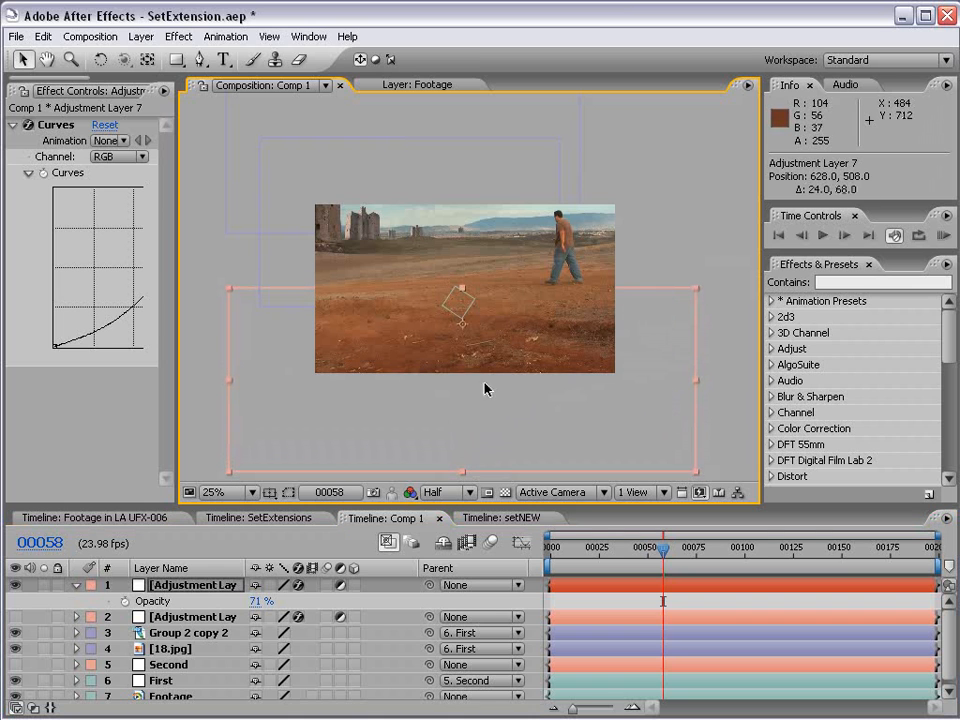
pyautogui.click(78, 589)
pyautogui.moveTo(186, 506); pyautogui.dragTo(186, 440)
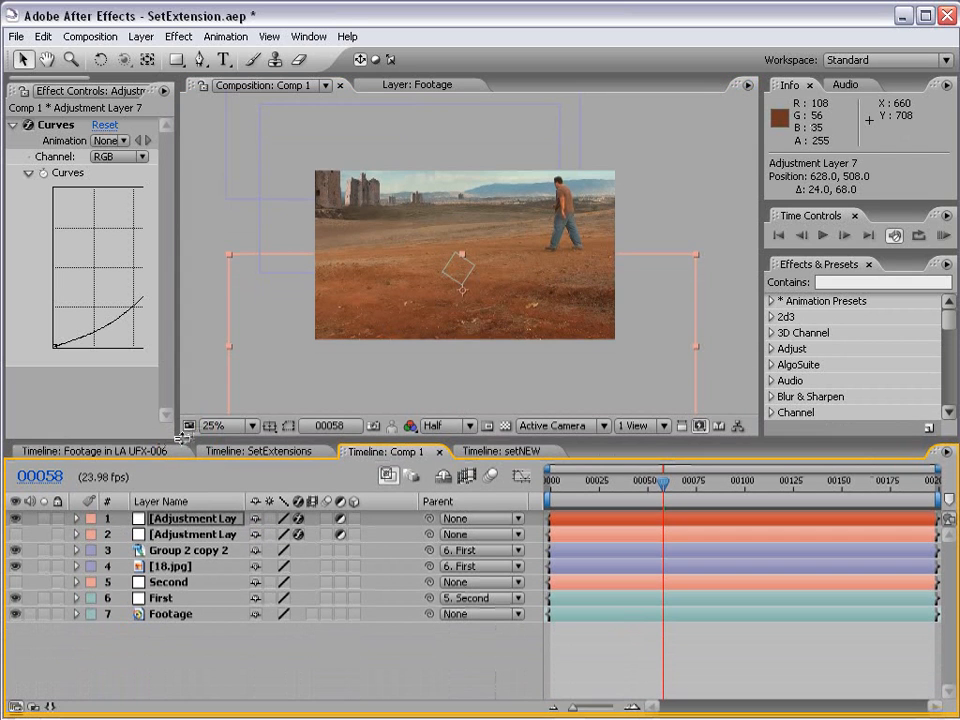
# Parent the ground adjustment layer to the First null at frame 42 and scrub back to frame 0
pyautogui.moveTo(665, 487); pyautogui.dragTo(632, 496)
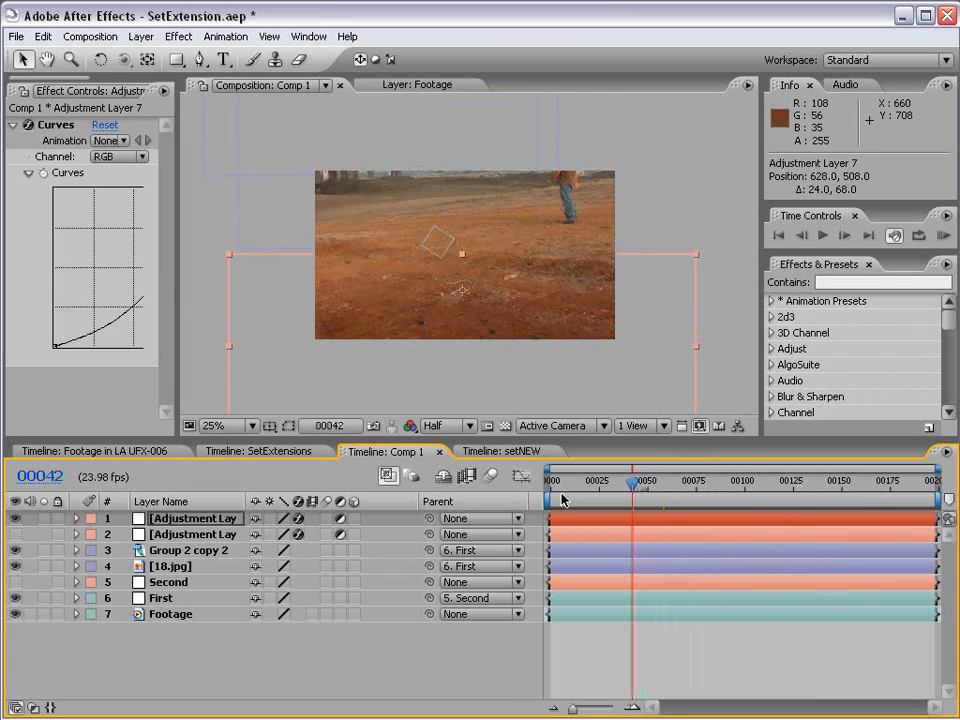
pyautogui.moveTo(428, 521); pyautogui.dragTo(183, 599)
pyautogui.moveTo(620, 495); pyautogui.dragTo(550, 494)
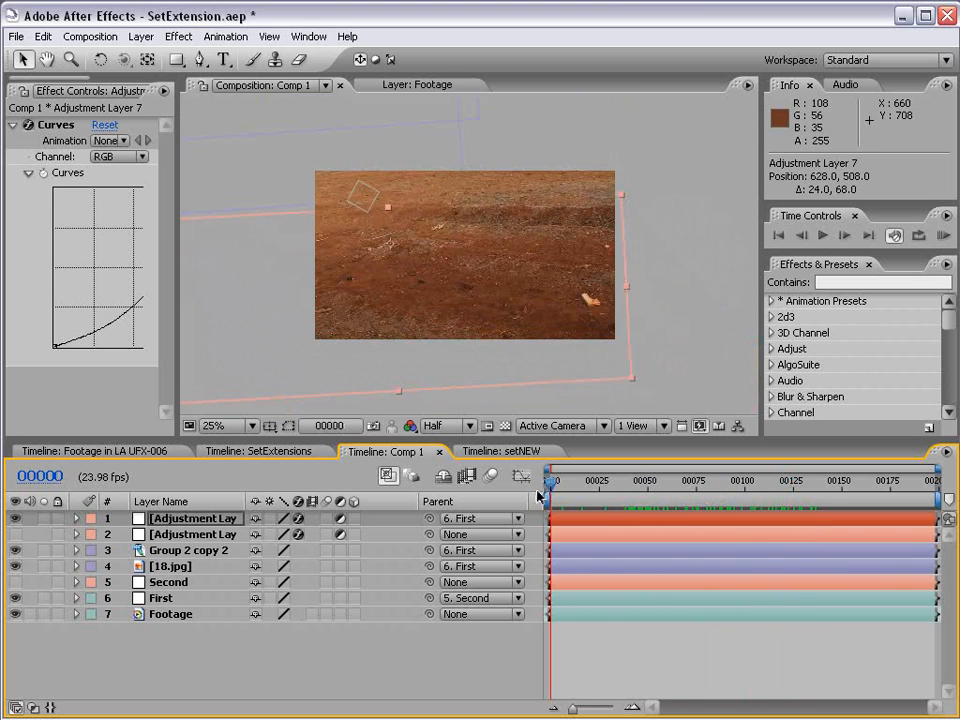
# Reposition the ground darkening at several frames, placing it at about 15.2, 93.6 over the foreground at frame 126
pyautogui.click(527, 328)
pyautogui.moveTo(527, 328); pyautogui.dragTo(540, 360)
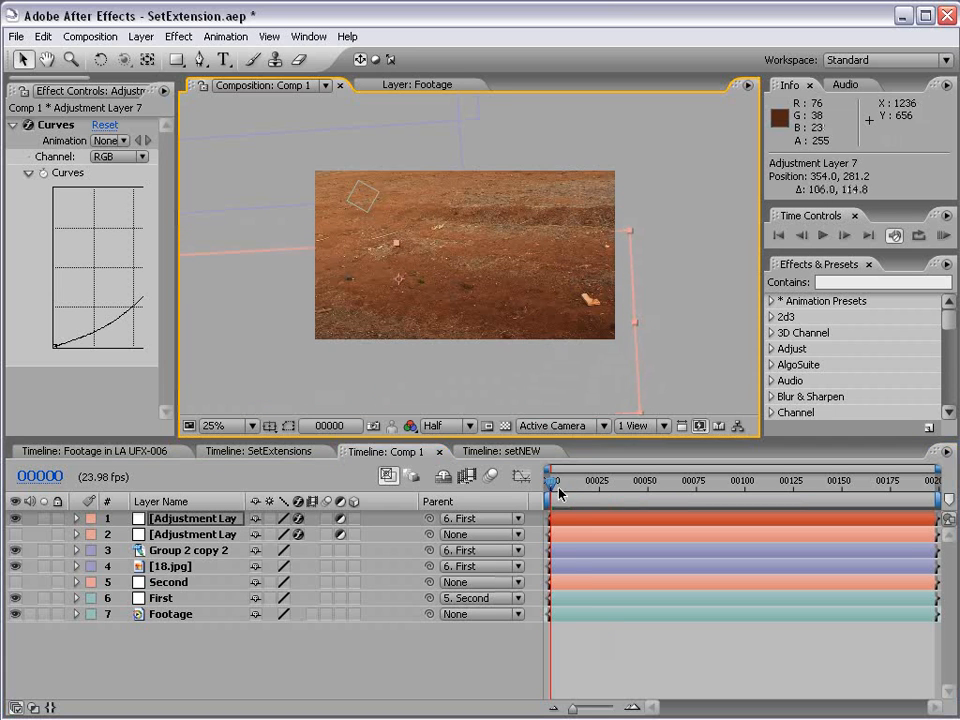
pyautogui.moveTo(552, 483)
pyautogui.mouseDown()
pyautogui.moveTo(684, 487)
pyautogui.moveTo(560, 487)
pyautogui.mouseUp()
pyautogui.moveTo(560, 371); pyautogui.dragTo(586, 333)
pyautogui.moveTo(566, 487); pyautogui.dragTo(792, 488)
pyautogui.moveTo(536, 386); pyautogui.dragTo(506, 377)
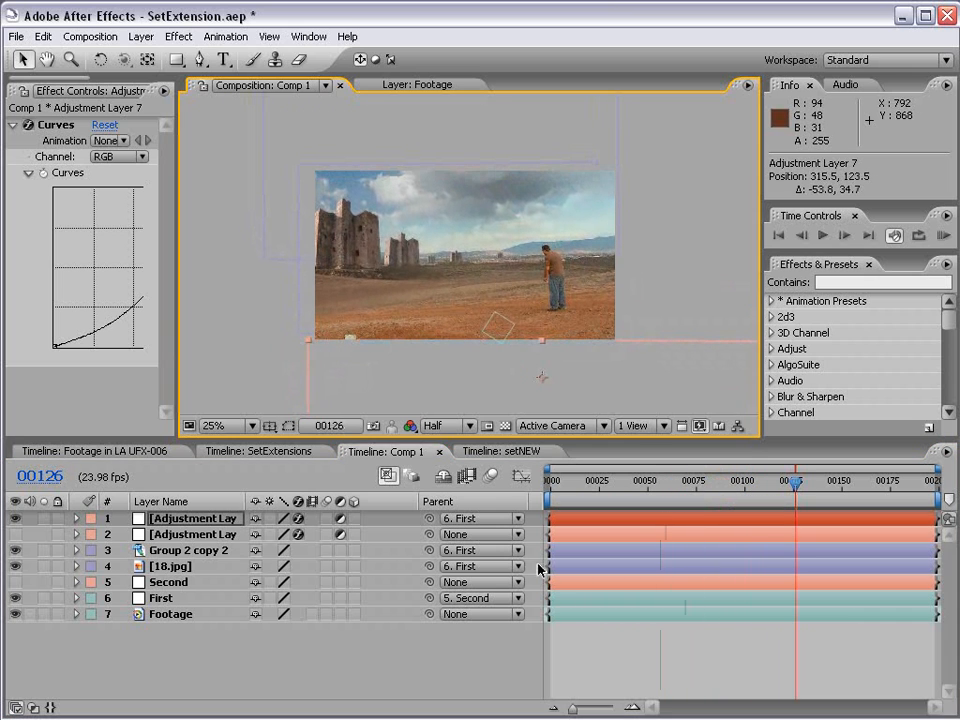
pyautogui.press('.')
pyautogui.press(',')
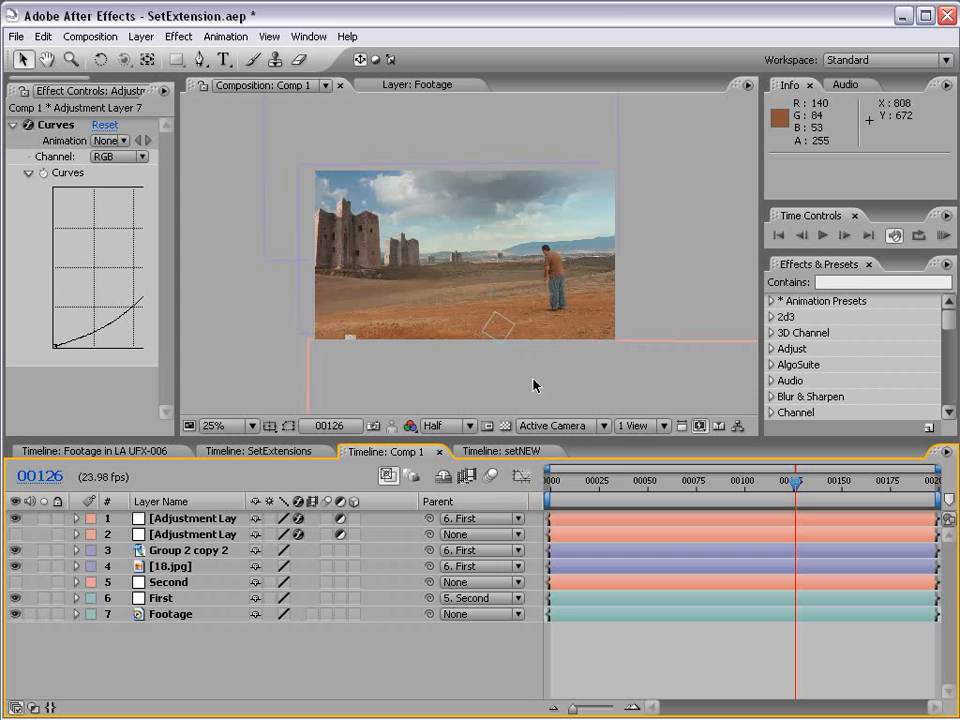
pyautogui.moveTo(598, 392); pyautogui.dragTo(545, 353)
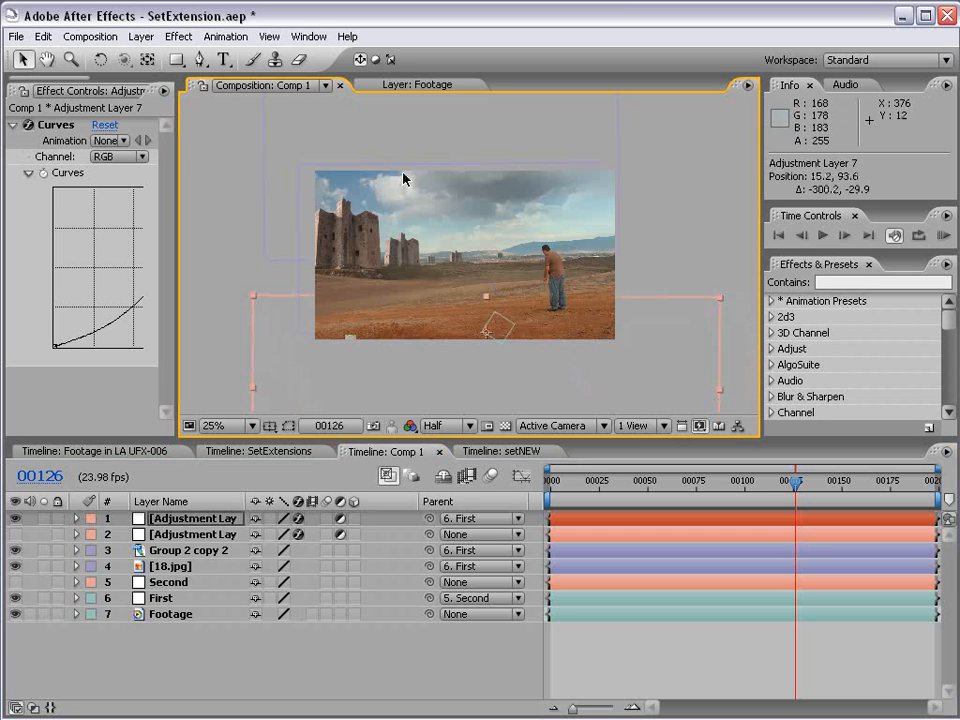
# Add another adjustment layer, enlarge it well beyond the frame, and place it at about 616, 296
pyautogui.click(141, 36)
pyautogui.moveTo(152, 56)
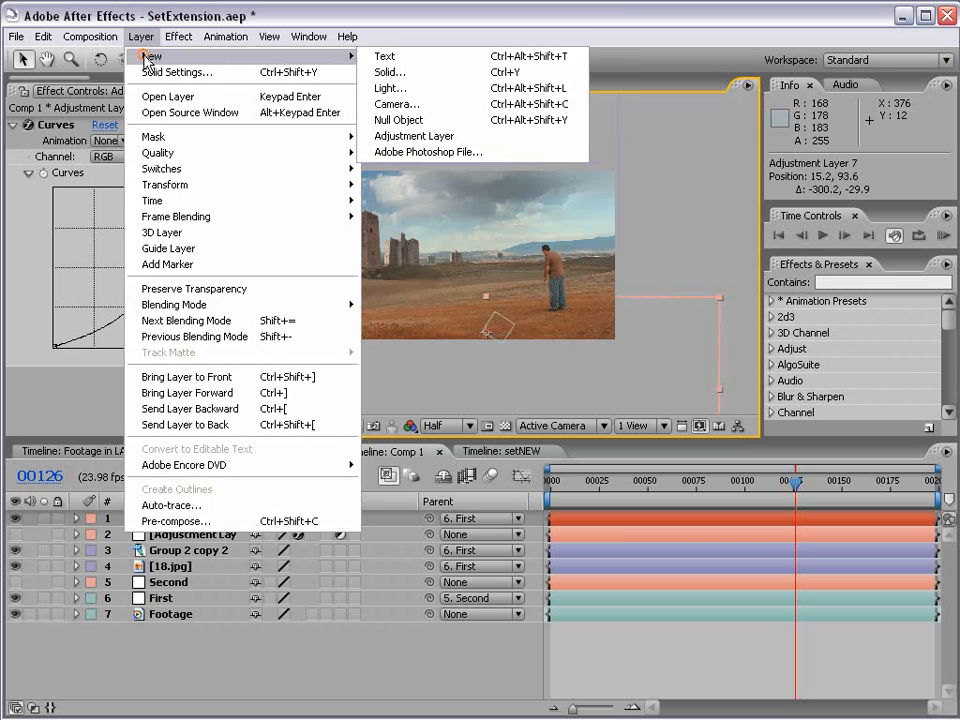
pyautogui.click(439, 135)
pyautogui.press(',')
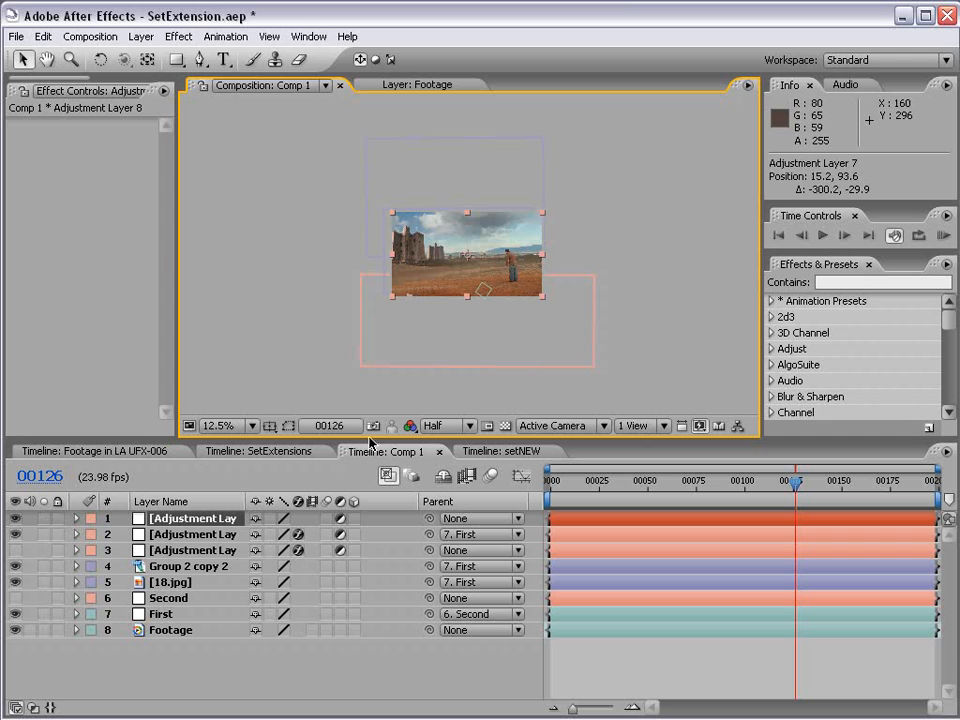
pyautogui.moveTo(541, 299); pyautogui.dragTo(523, 281)
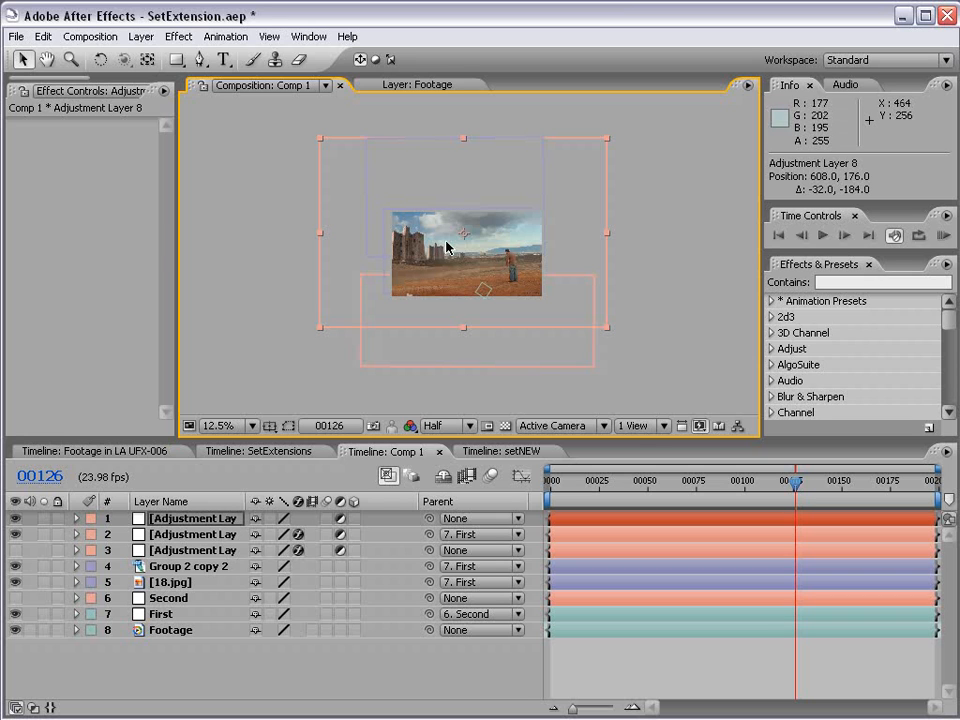
pyautogui.moveTo(607, 330); pyautogui.dragTo(555, 306)
# Apply the Photo Filter color correction effect to the newest adjustment layer
pyautogui.click(181, 37)
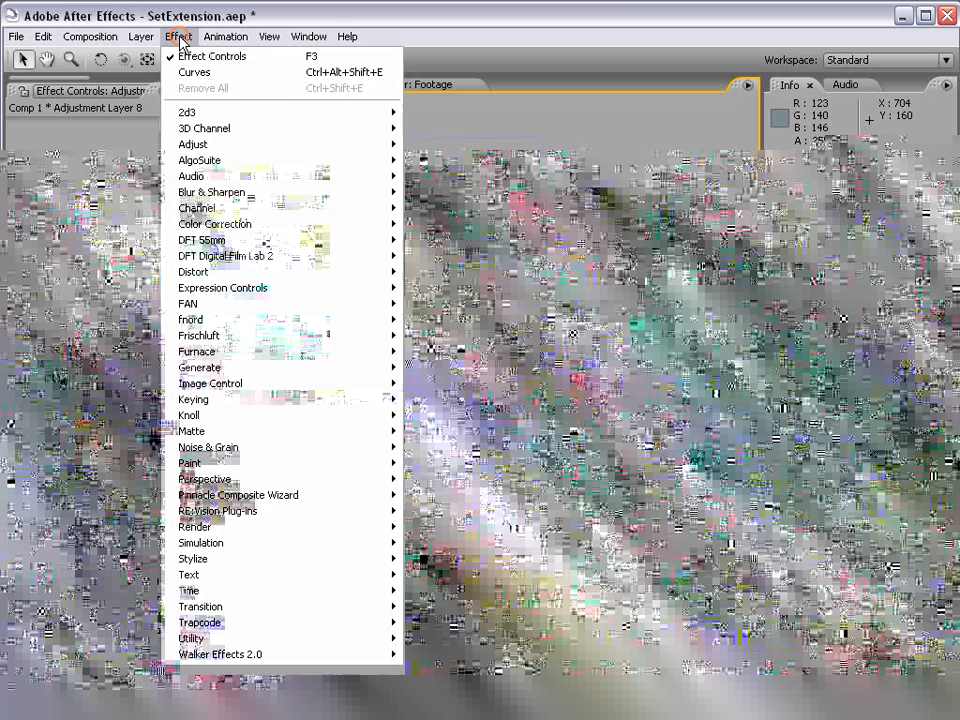
pyautogui.moveTo(300, 224)
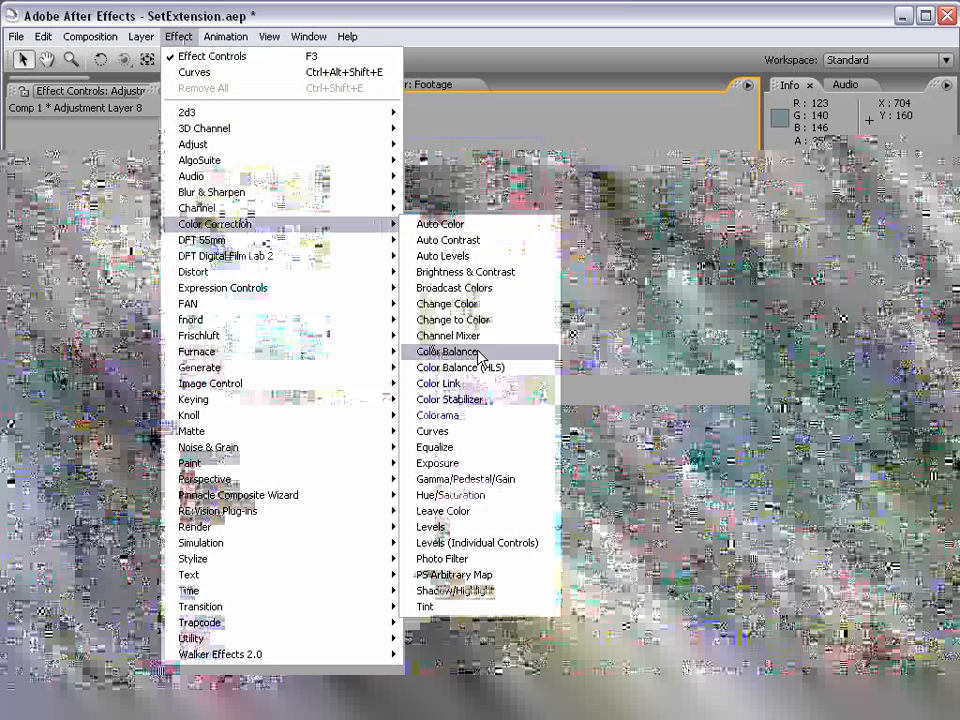
pyautogui.click(502, 569)
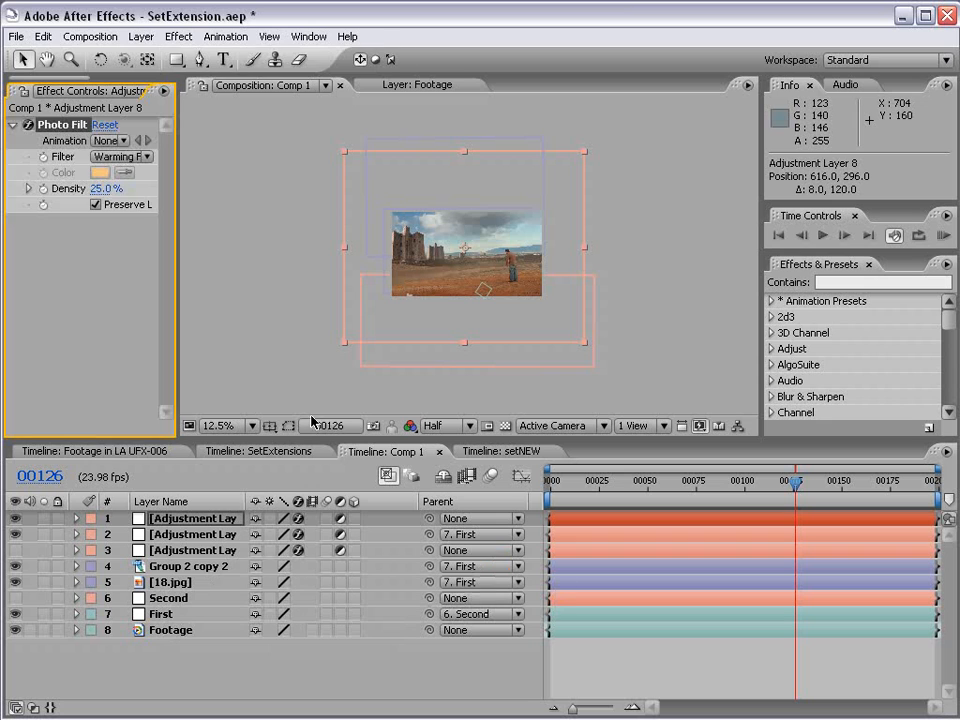
# Switch the Photo Filter to a Custom filter with the light orange color FFB349
pyautogui.click(125, 160)
pyautogui.click(135, 454)
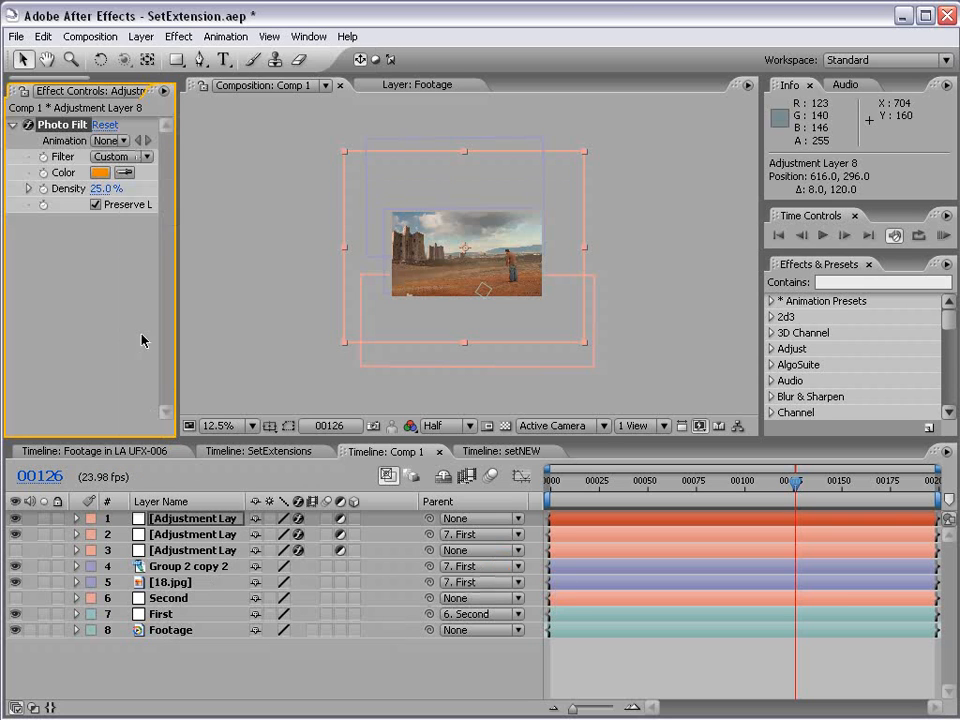
pyautogui.moveTo(178, 235); pyautogui.dragTo(240, 235)
pyautogui.click(117, 172)
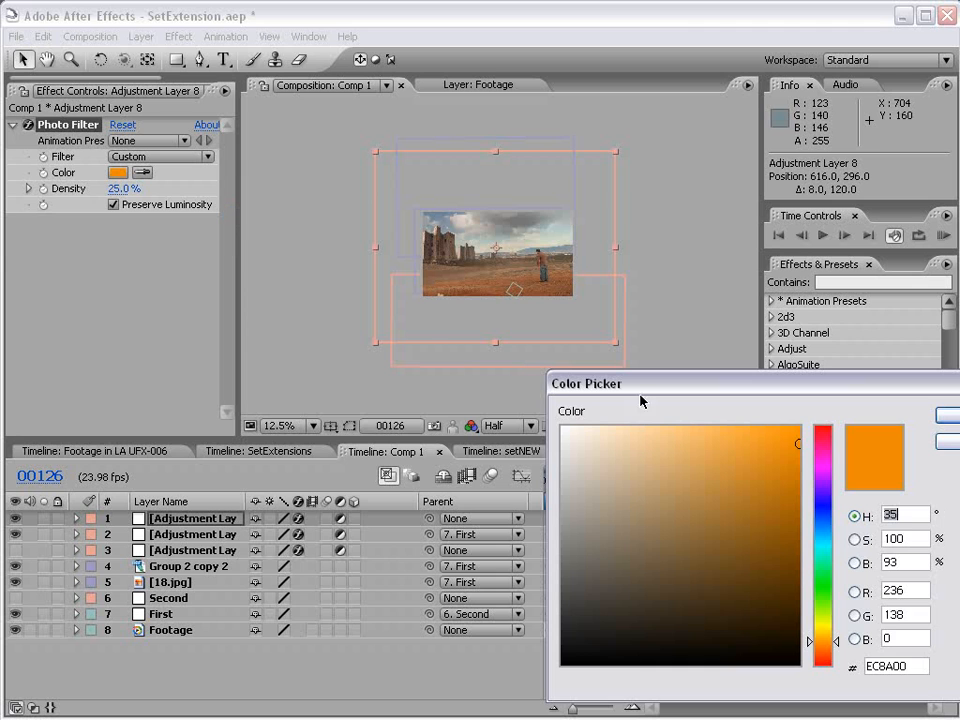
pyautogui.click(731, 427)
pyautogui.moveTo(757, 392); pyautogui.dragTo(536, 388)
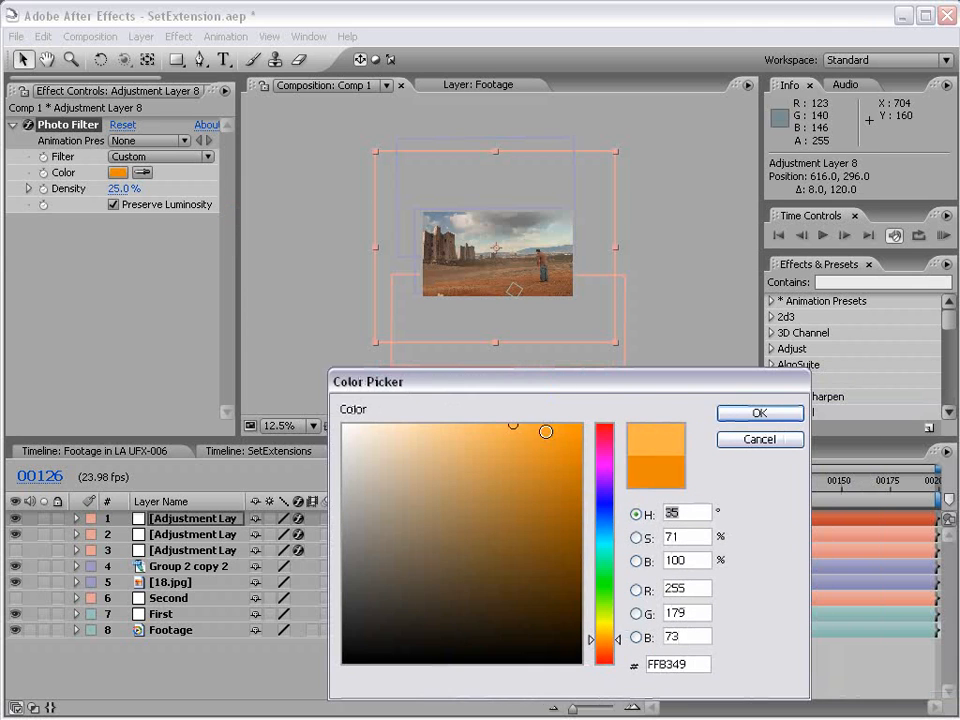
pyautogui.click(732, 408)
# Raise the Photo Filter density to 81%
pyautogui.press('.')
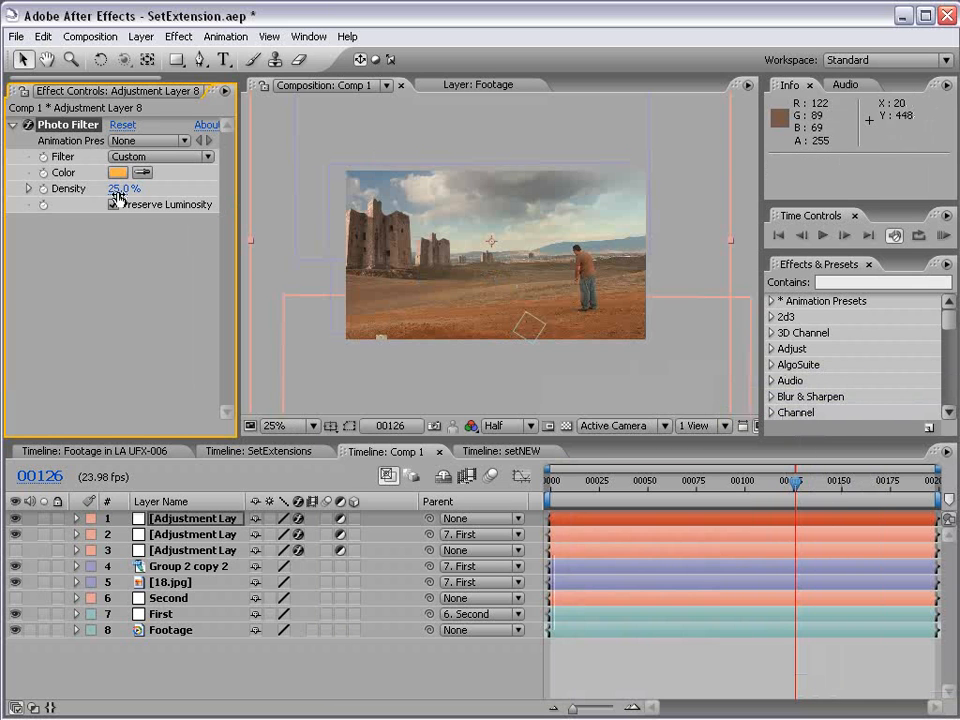
pyautogui.moveTo(118, 192); pyautogui.dragTo(174, 187)
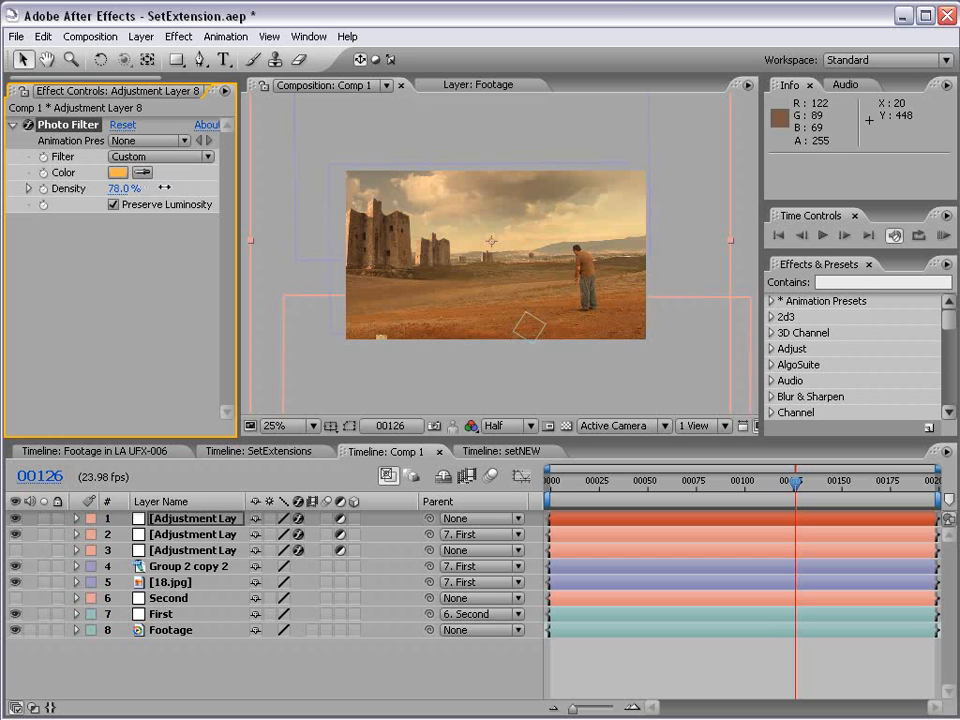
pyautogui.press(',')
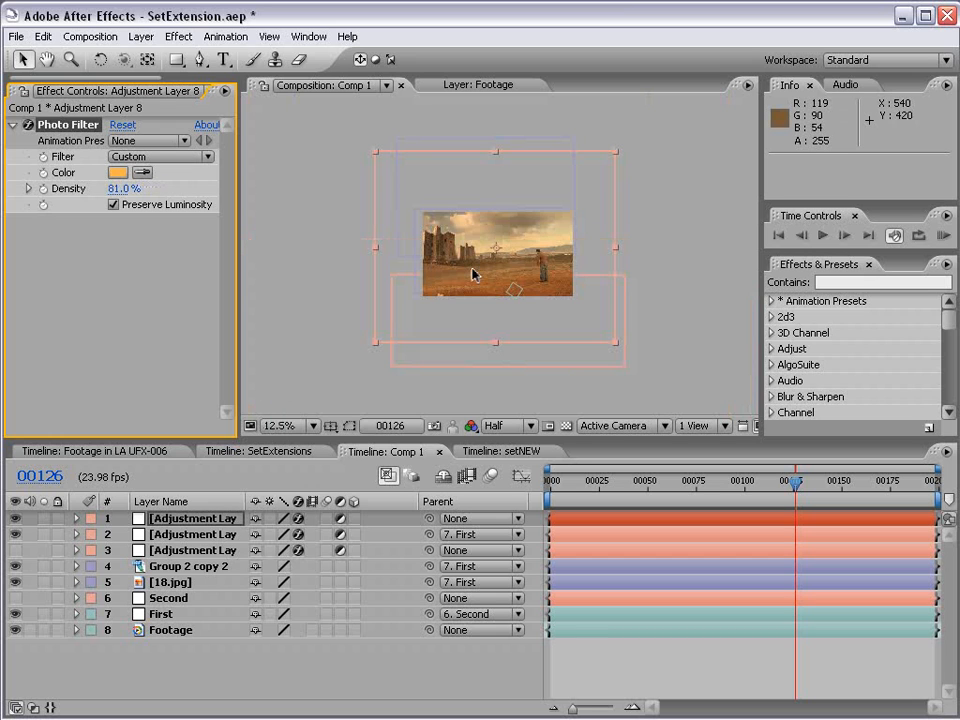
pyautogui.press('.')
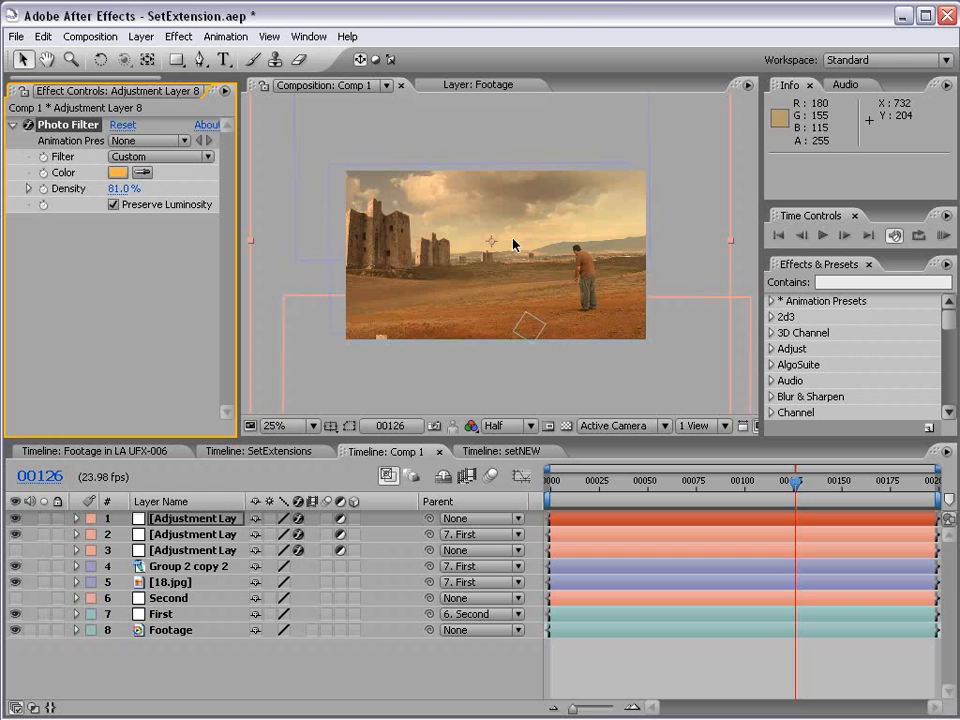
# Draw a wide rectangular mask on the Photo Filter layer so it covers only the upper sky, and go to frame 197
pyautogui.moveTo(177, 59); pyautogui.dragTo(251, 62)
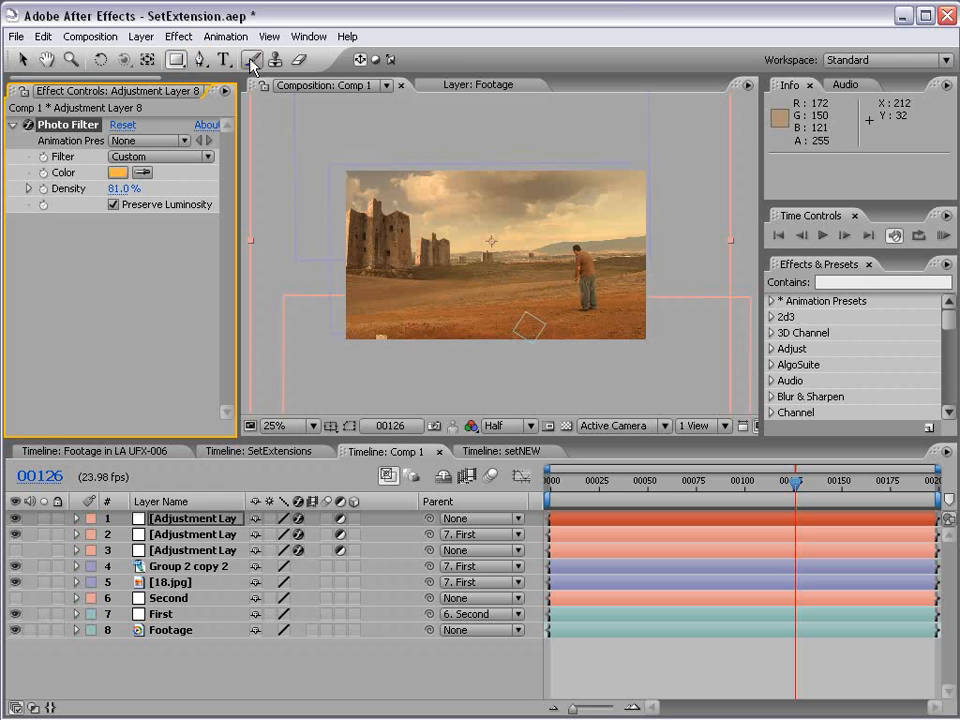
pyautogui.press(',')
pyautogui.moveTo(317, 134)
pyautogui.mouseDown()
pyautogui.moveTo(643, 221)
pyautogui.moveTo(675, 246)
pyautogui.moveTo(677, 238)
pyautogui.mouseUp()
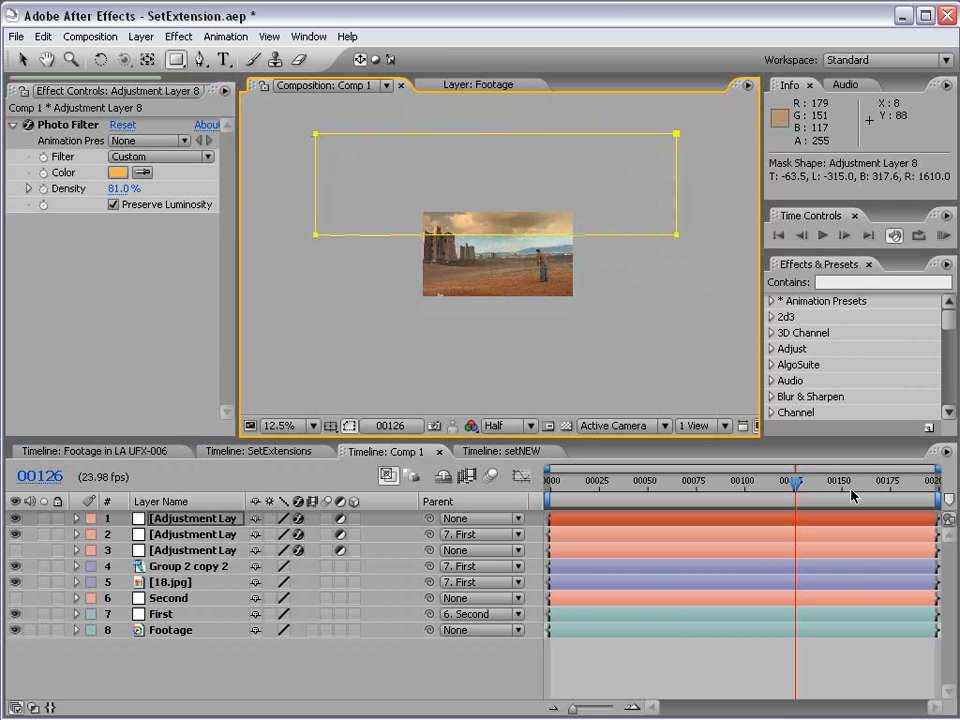
pyautogui.moveTo(795, 483); pyautogui.dragTo(931, 487)
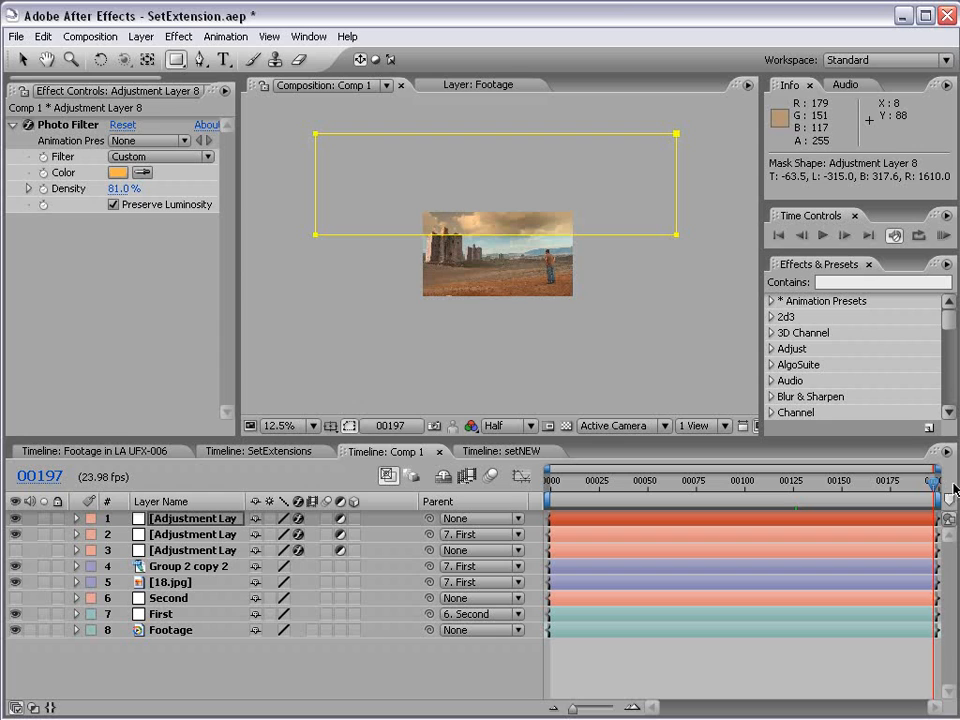
# Reveal the mask properties of the Photo Filter layer and set the mask feather to 360 pixels
pyautogui.click(171, 518)
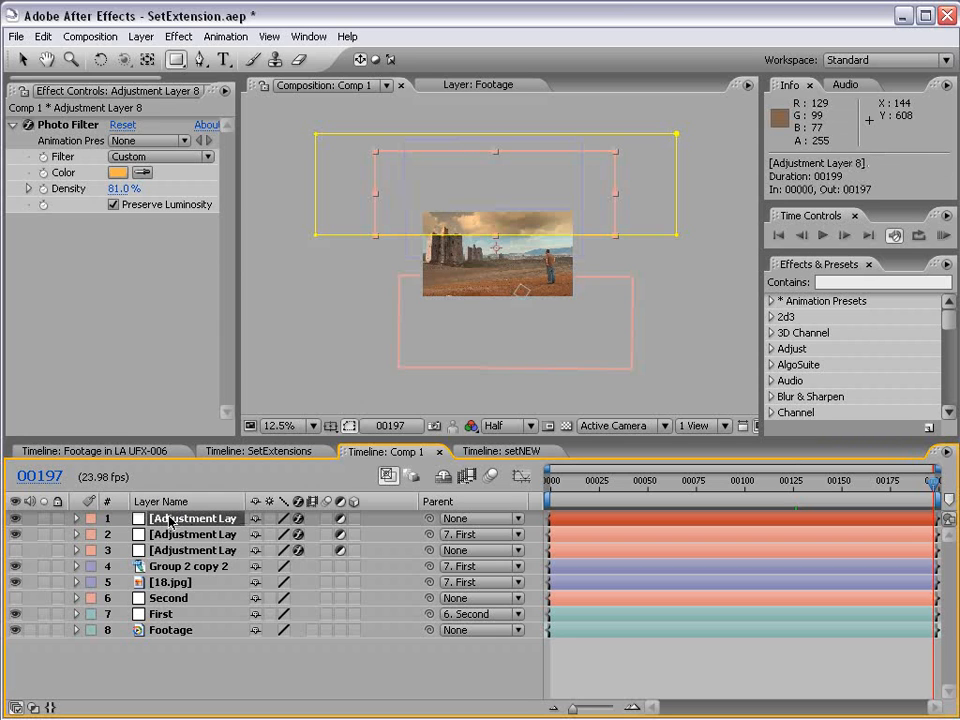
pyautogui.press('m')
pyautogui.press('m')
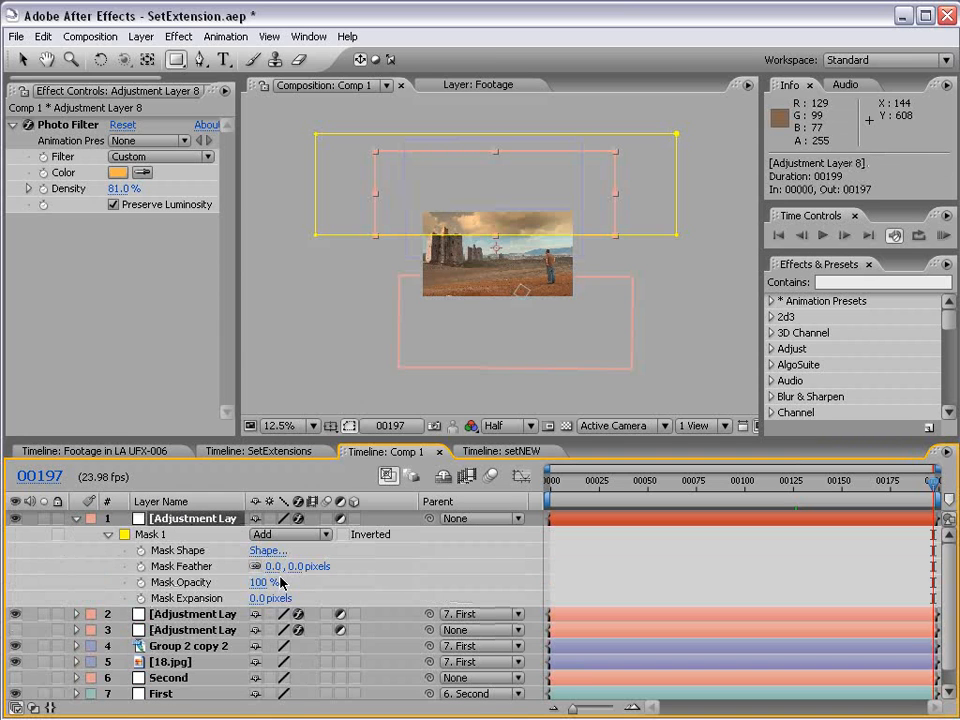
pyautogui.moveTo(295, 568); pyautogui.dragTo(354, 566)
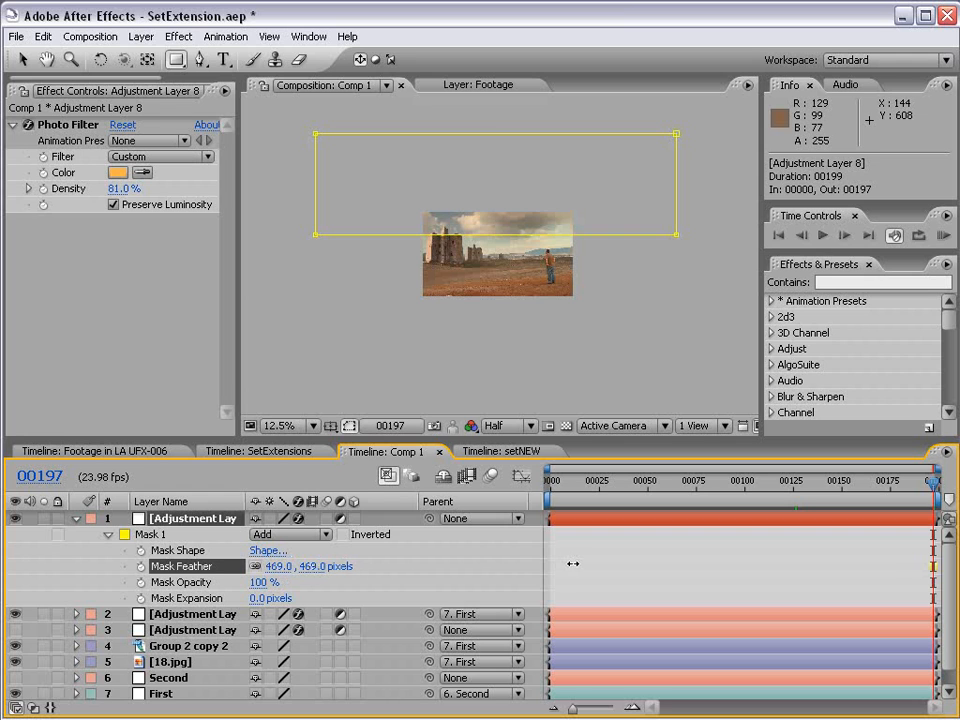
pyautogui.moveTo(572, 564); pyautogui.dragTo(450, 566)
pyautogui.click(540, 563)
pyautogui.press('v')
pyautogui.scroll(1, 514, 243)
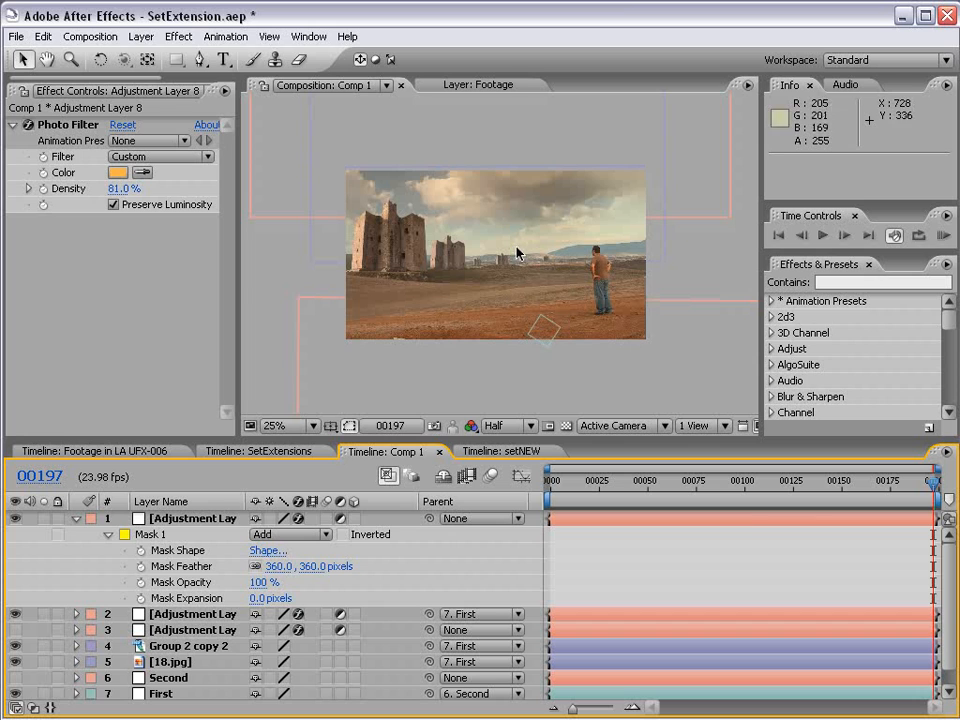
# Shift the masked sky filter slightly upward and parent it to the First null at frame 172
pyautogui.click(810, 517)
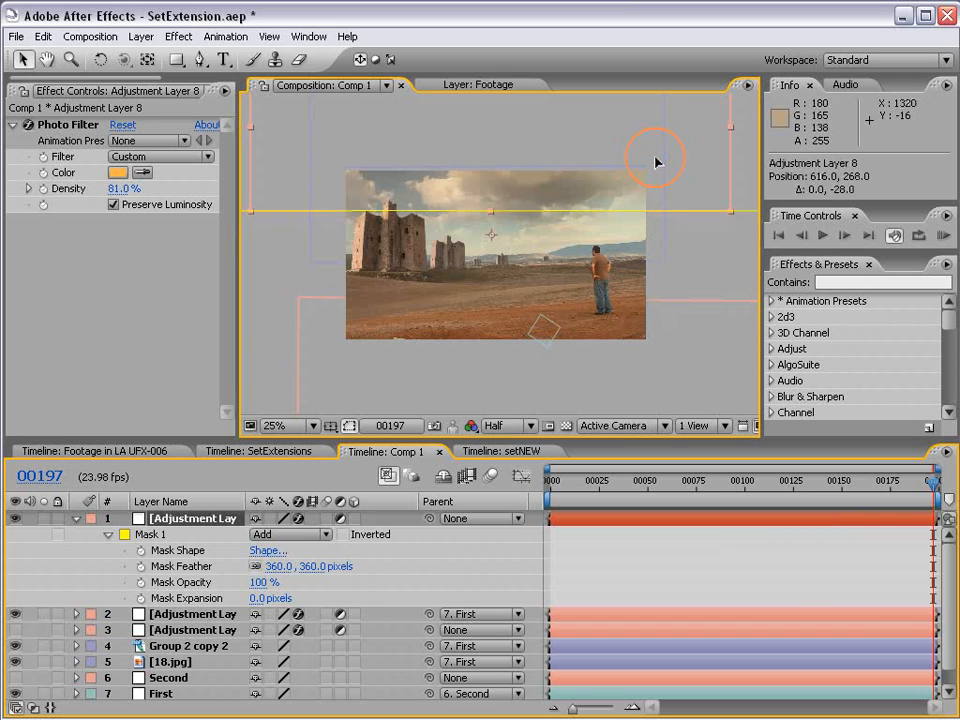
pyautogui.moveTo(655, 184)
pyautogui.mouseDown()
pyautogui.moveTo(649, 132)
pyautogui.moveTo(650, 167)
pyautogui.mouseUp()
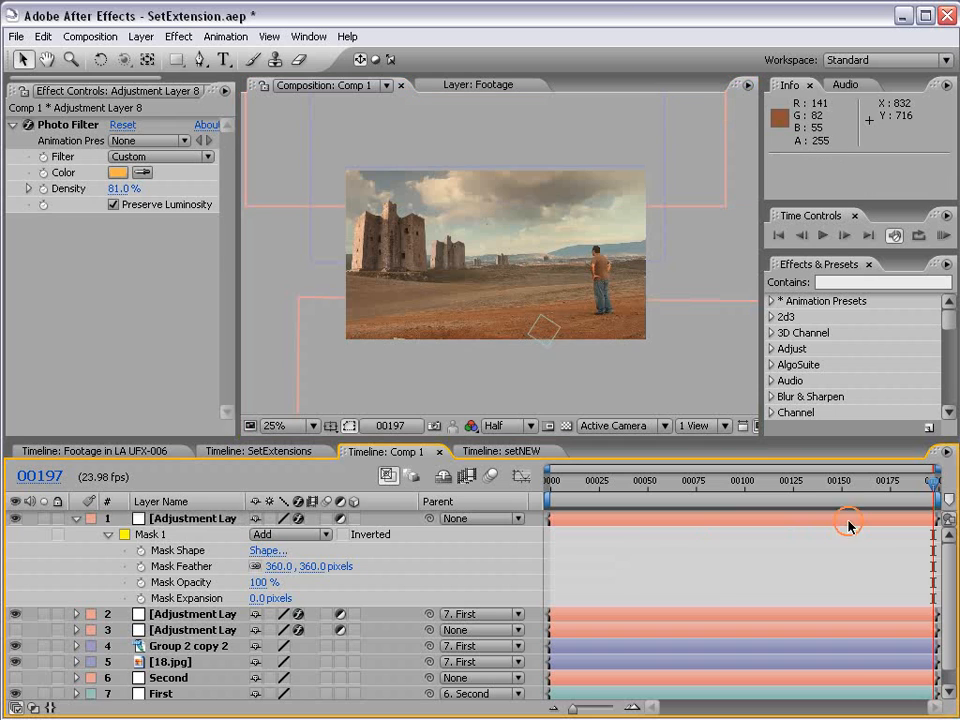
pyautogui.moveTo(849, 480); pyautogui.dragTo(884, 490)
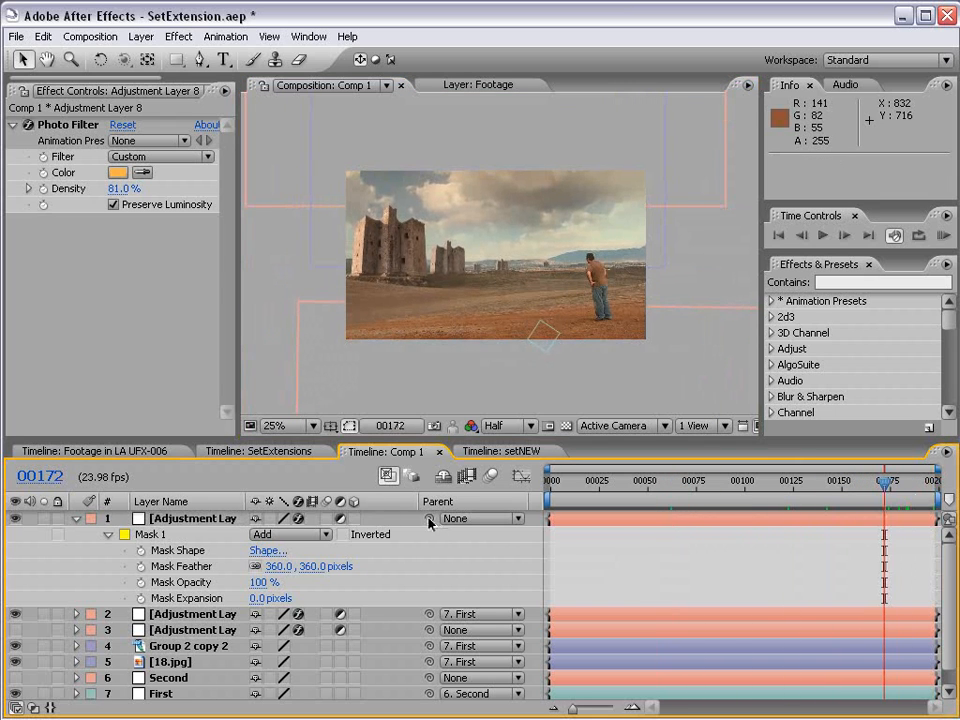
pyautogui.moveTo(378, 596)
pyautogui.mouseDown()
pyautogui.moveTo(375, 579)
pyautogui.moveTo(375, 591)
pyautogui.mouseUp()
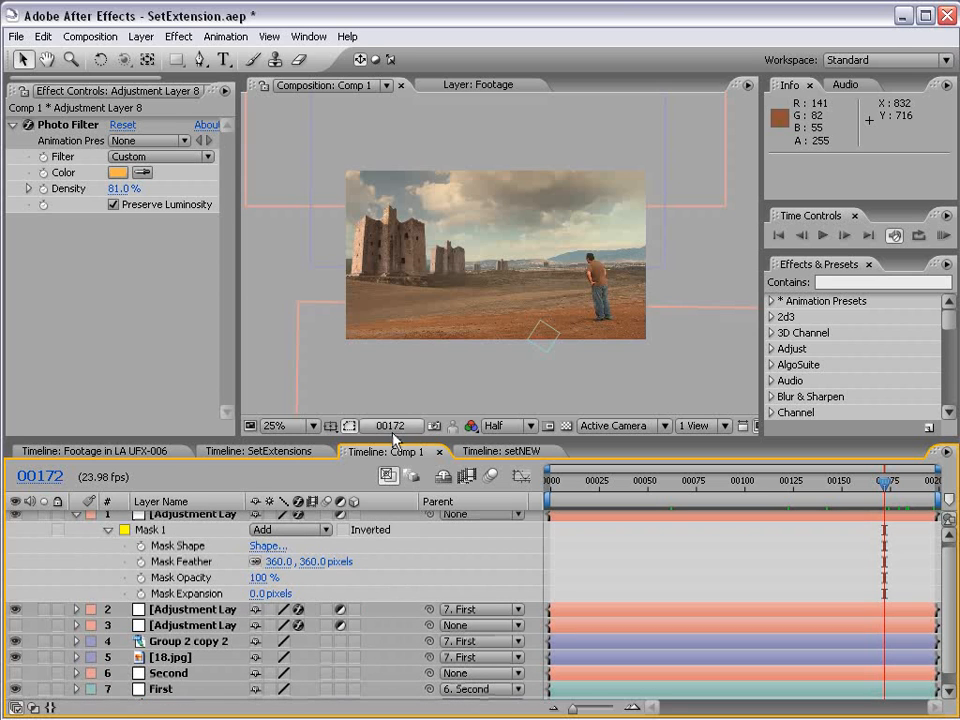
pyautogui.moveTo(387, 437); pyautogui.dragTo(392, 392)
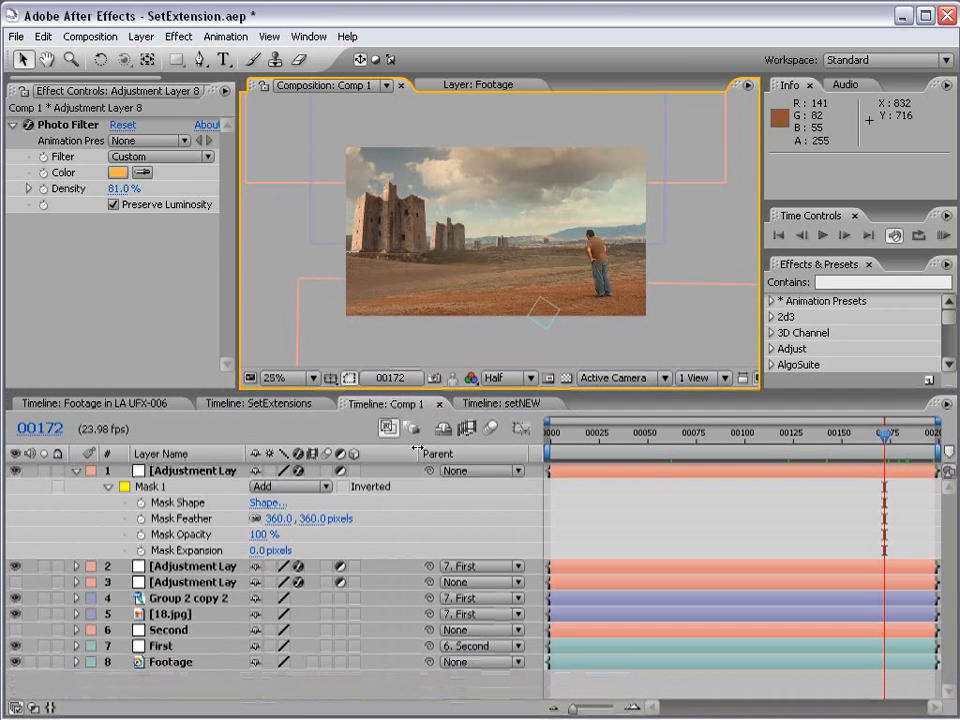
pyautogui.moveTo(430, 476); pyautogui.dragTo(172, 650)
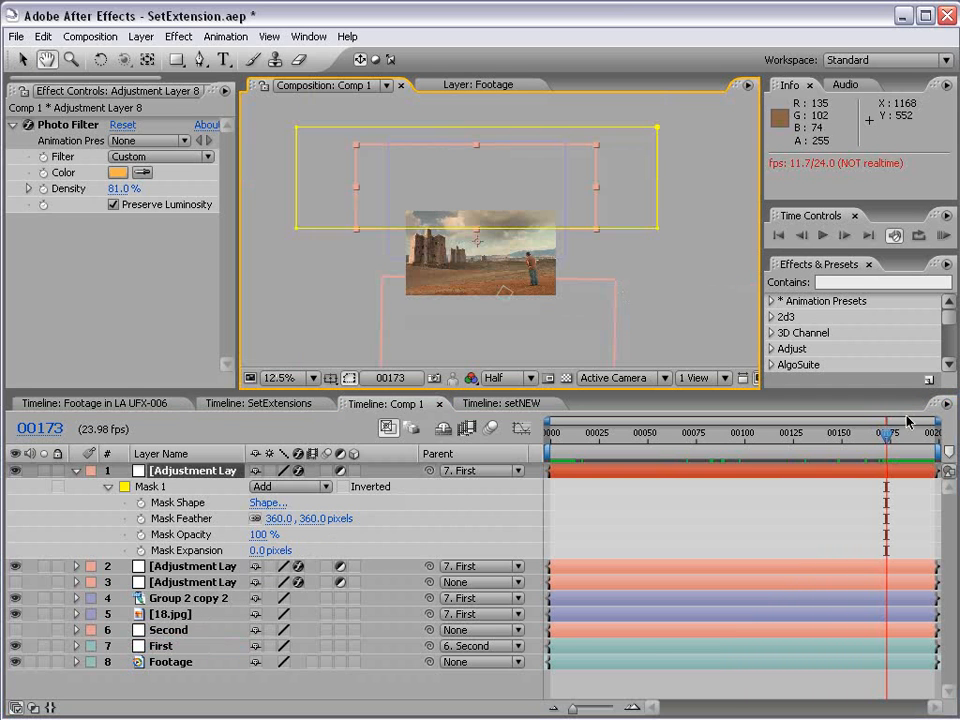
# At frame 0, enlarge the ground darkening layer past the frame's edge and place it at about 47.9, 102.8
pyautogui.moveTo(884, 441); pyautogui.dragTo(767, 444)
pyautogui.press('v')
pyautogui.scroll(1, 489, 293)
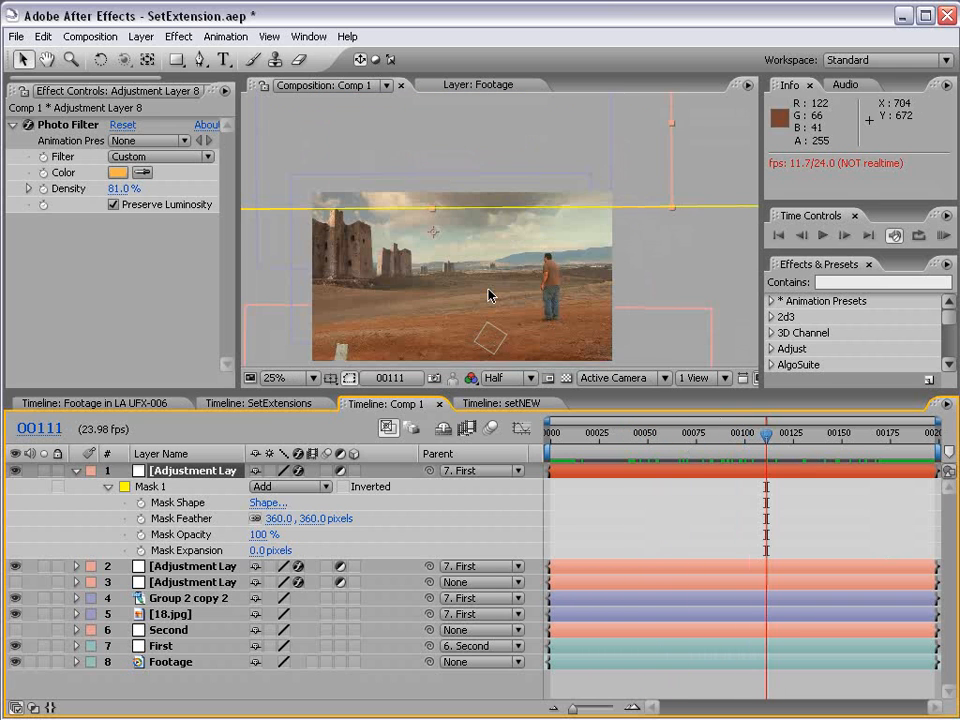
pyautogui.press('h')
pyautogui.moveTo(520, 300); pyautogui.dragTo(491, 246)
pyautogui.moveTo(767, 441); pyautogui.dragTo(550, 441)
pyautogui.click(192, 566)
pyautogui.press('v')
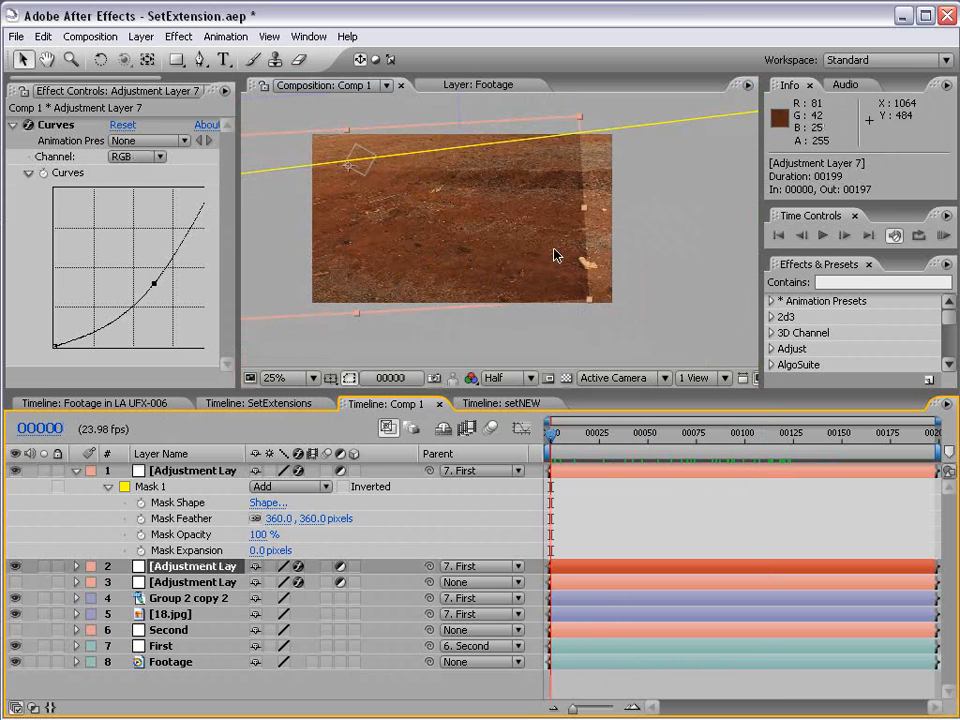
pyautogui.moveTo(588, 304); pyautogui.dragTo(640, 308)
pyautogui.moveTo(530, 254); pyautogui.dragTo(536, 257)
pyautogui.click(585, 514)
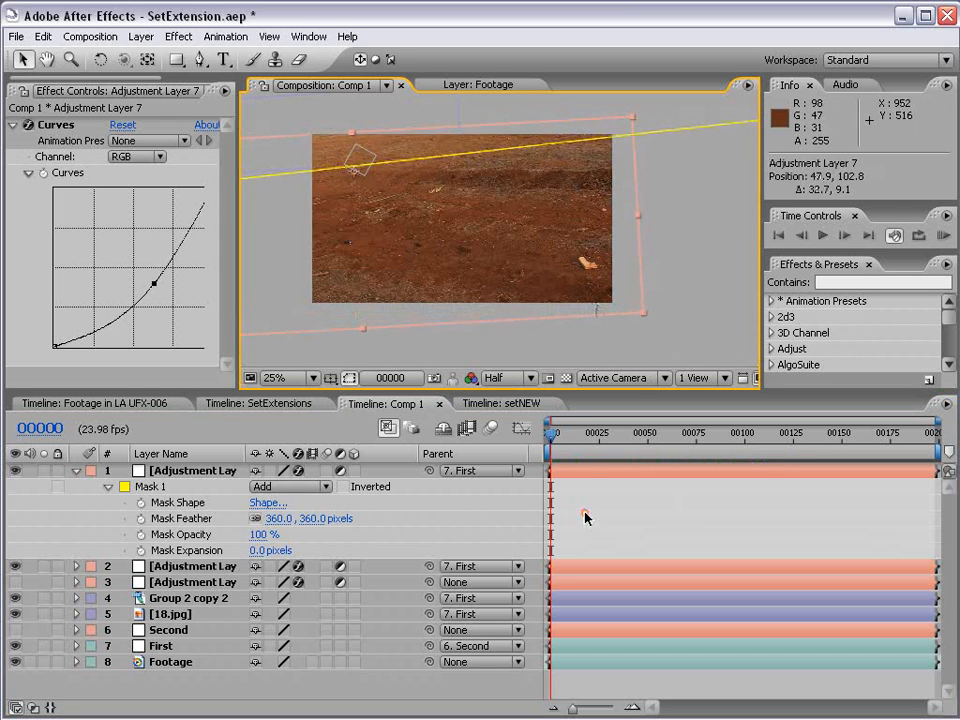
# Collapse the mask properties and examine the graded composite at frame 152 in an enlarged view
pyautogui.moveTo(554, 437); pyautogui.dragTo(846, 445)
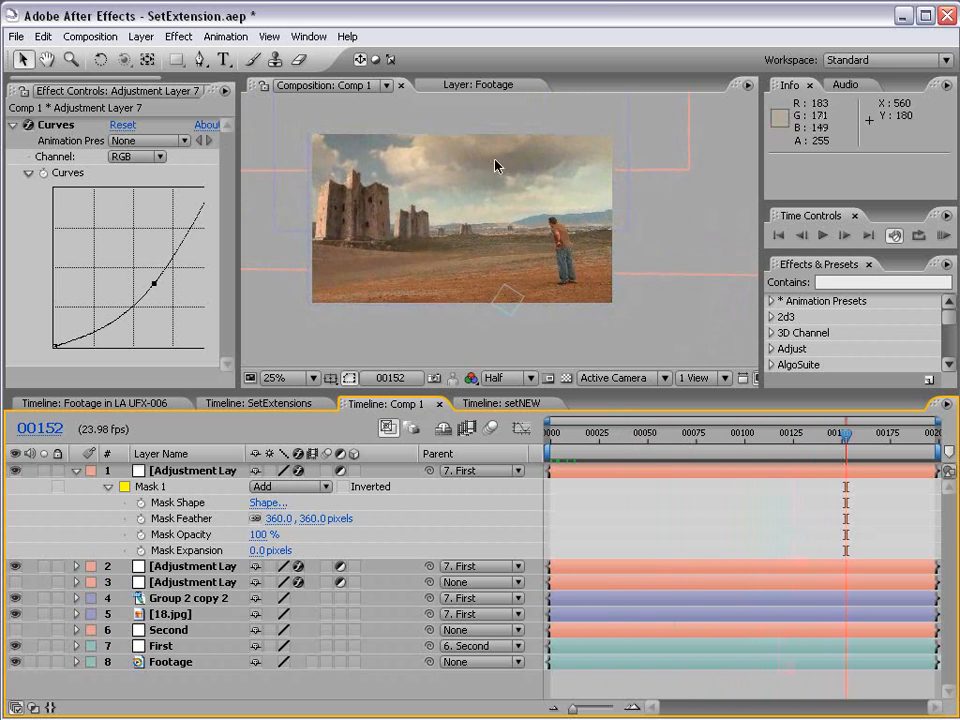
pyautogui.click(76, 471)
pyautogui.press('`')
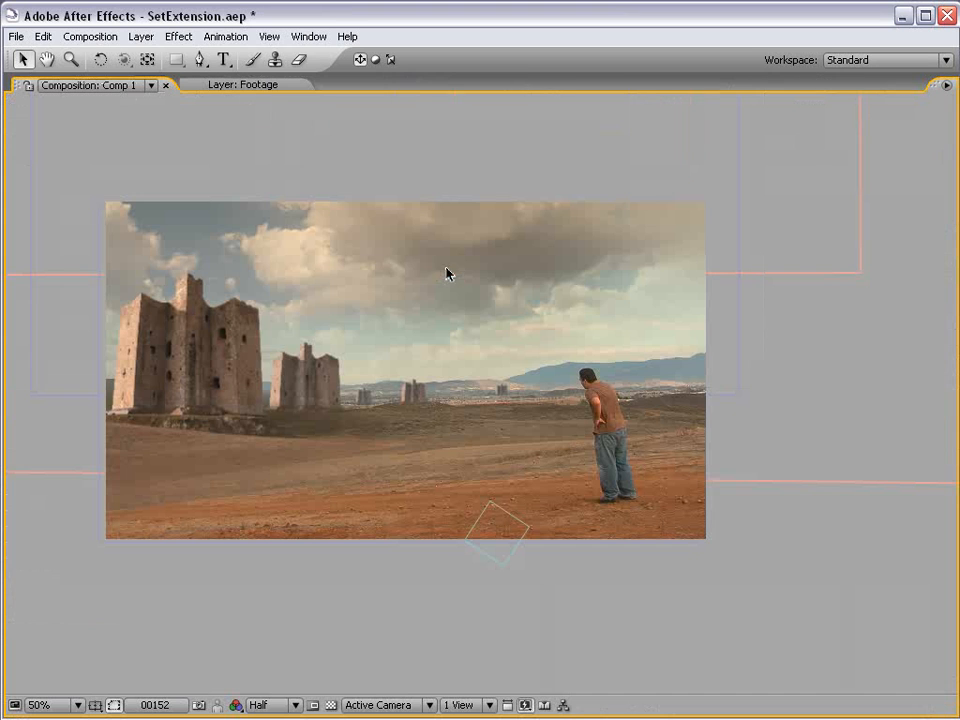
pyautogui.press('`')
pyautogui.scroll(-1, 465, 254)
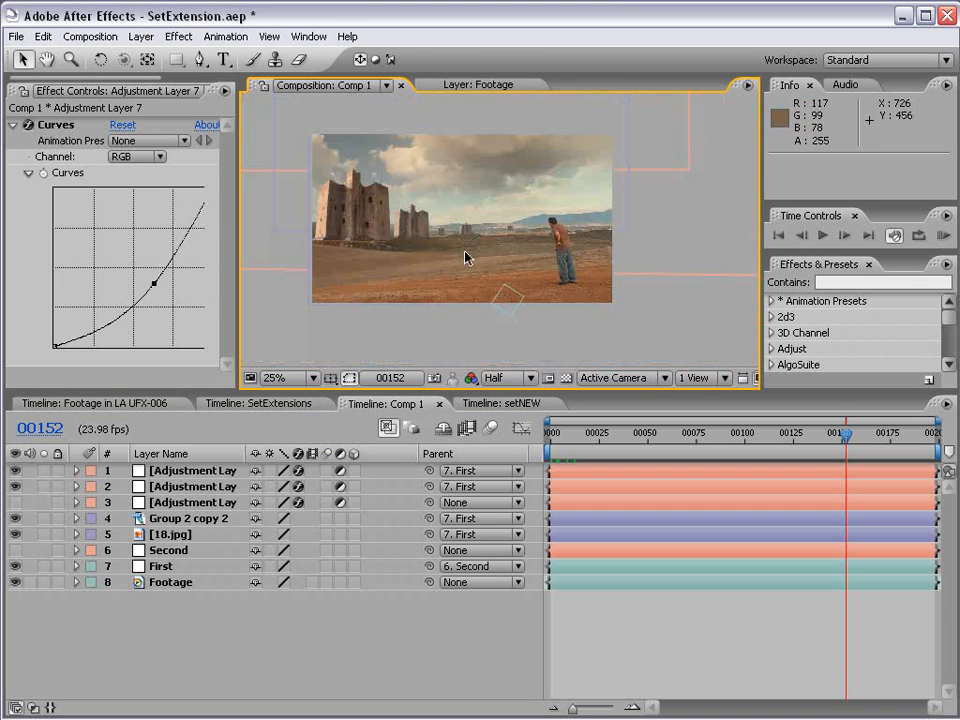
pyautogui.moveTo(439, 208); pyautogui.dragTo(474, 228)
pyautogui.scroll(1, 474, 228)
pyautogui.press('`')
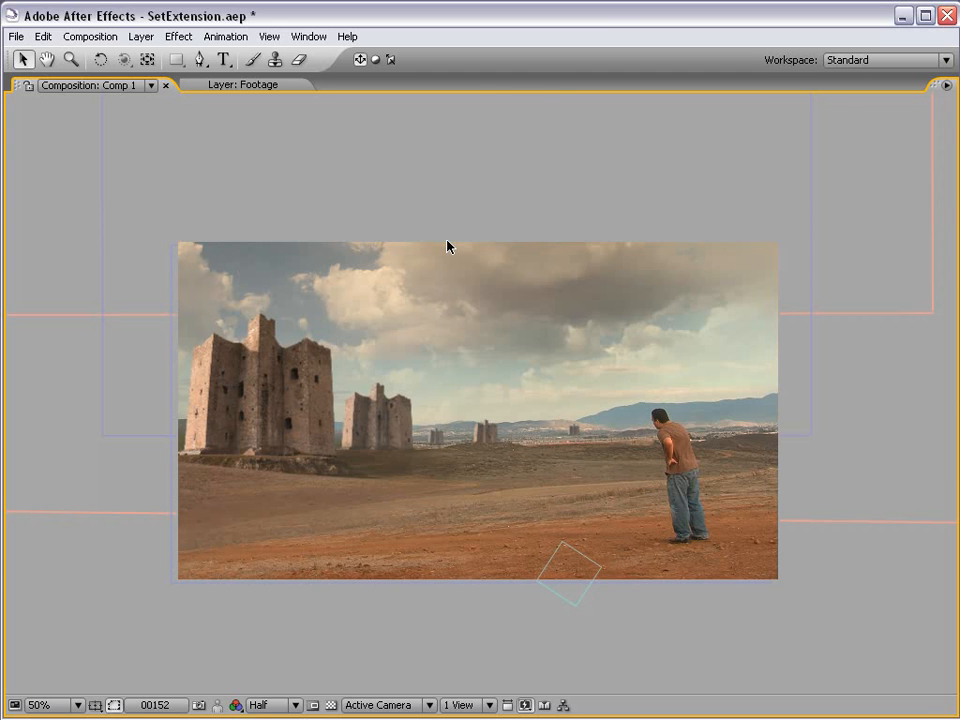
pyautogui.press('`')
pyautogui.scroll(-1, 434, 242)
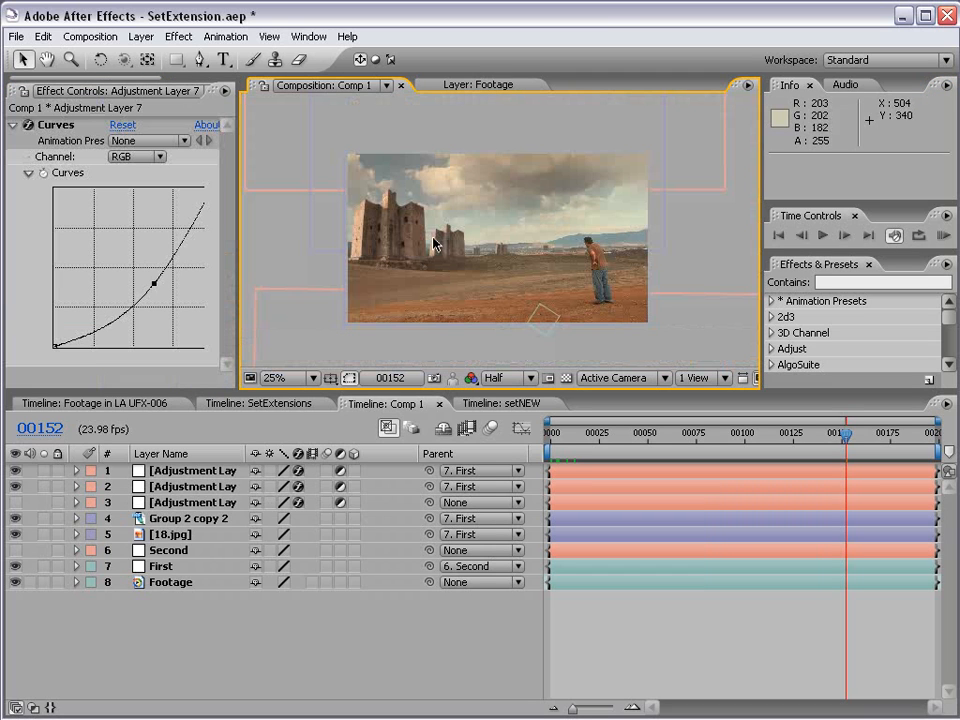
# Add a new full-frame adjustment layer on top of the layer stack
pyautogui.click(141, 36)
pyautogui.moveTo(173, 58)
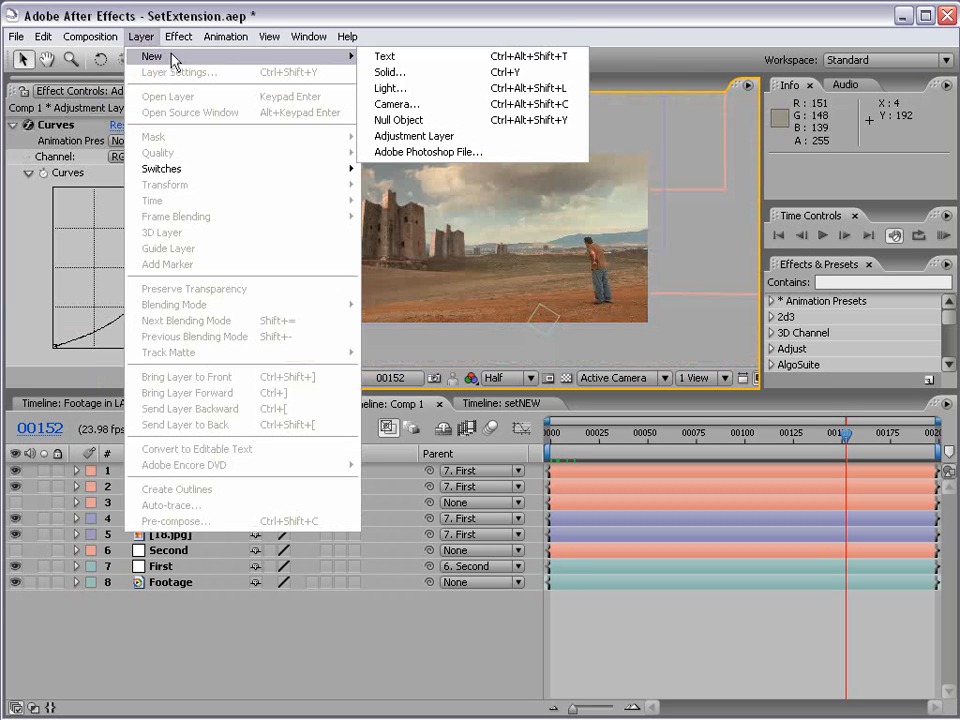
pyautogui.click(400, 136)
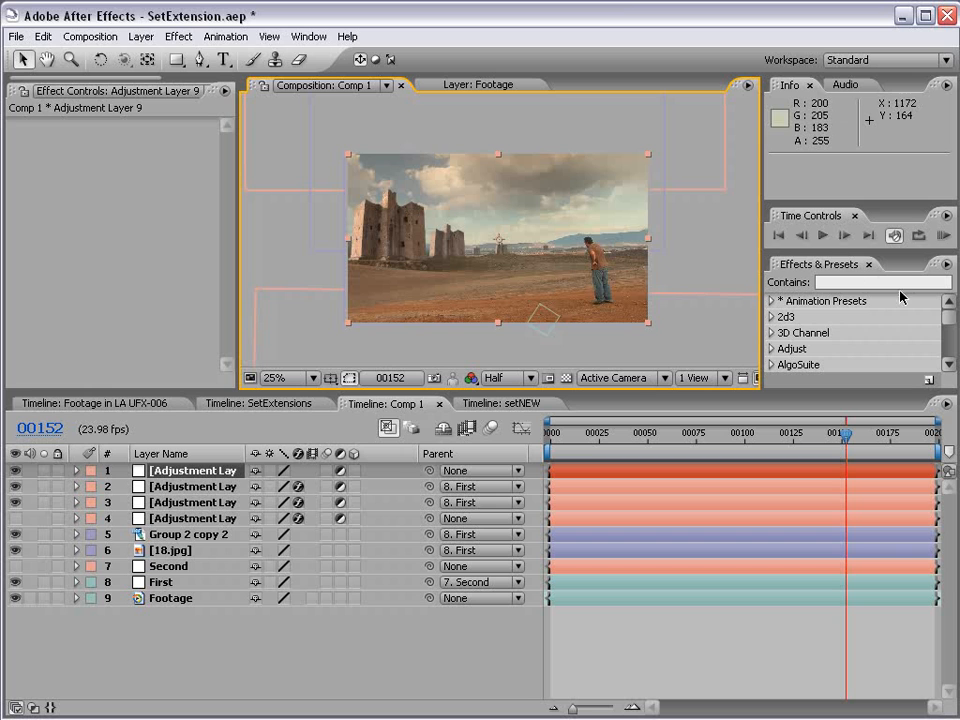
# Search the effects and presets for "green" and apply the FMP_GreenEasy preset to the newest adjustment layer
pyautogui.click(856, 283)
pyautogui.write('green')
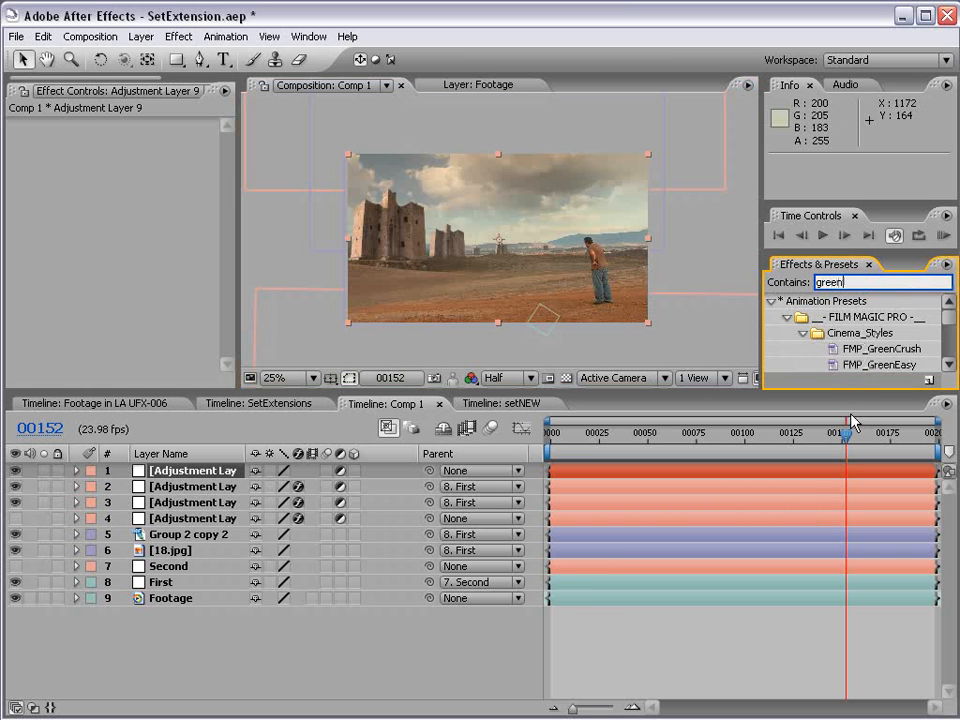
pyautogui.moveTo(859, 390); pyautogui.dragTo(857, 420)
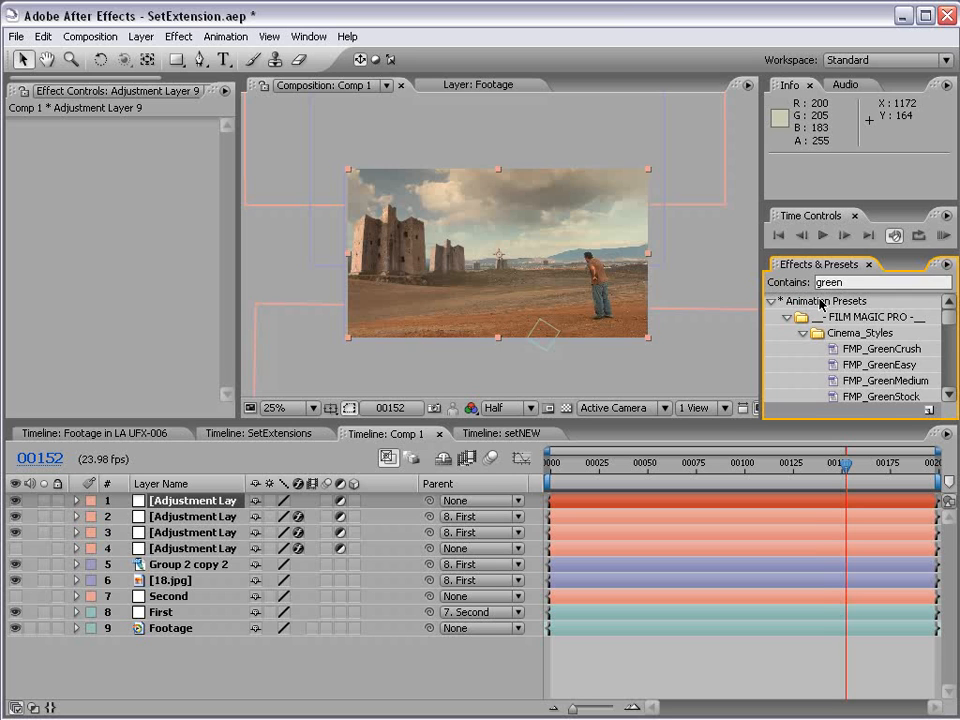
pyautogui.moveTo(876, 372); pyautogui.dragTo(196, 504)
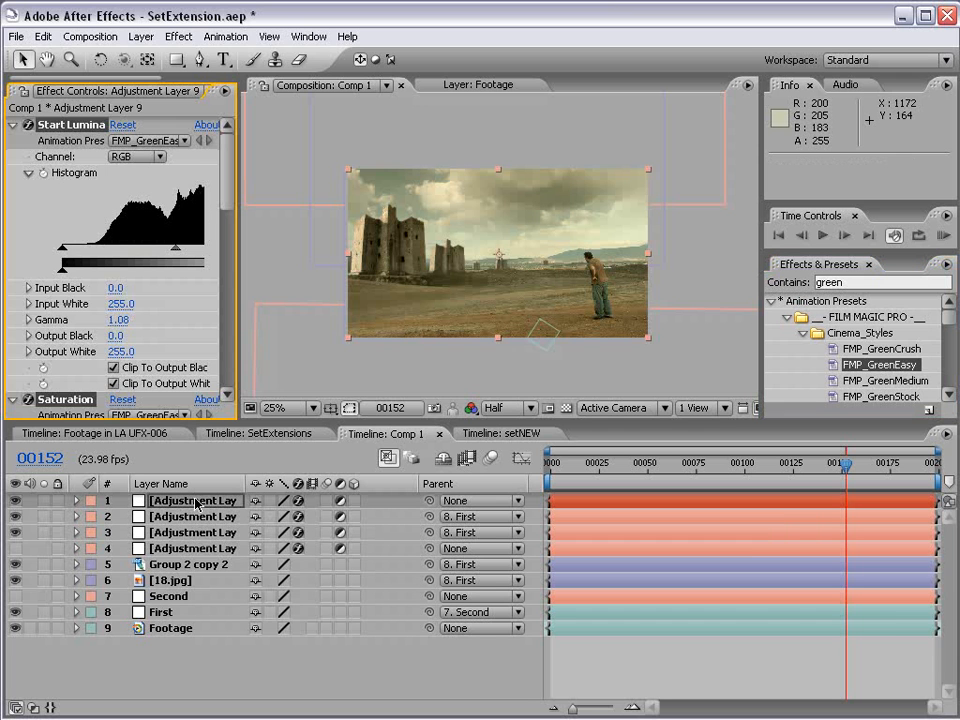
pyautogui.click(606, 655)
pyautogui.scroll(1, 468, 272)
pyautogui.scroll(-1, 554, 263)
pyautogui.press('`')
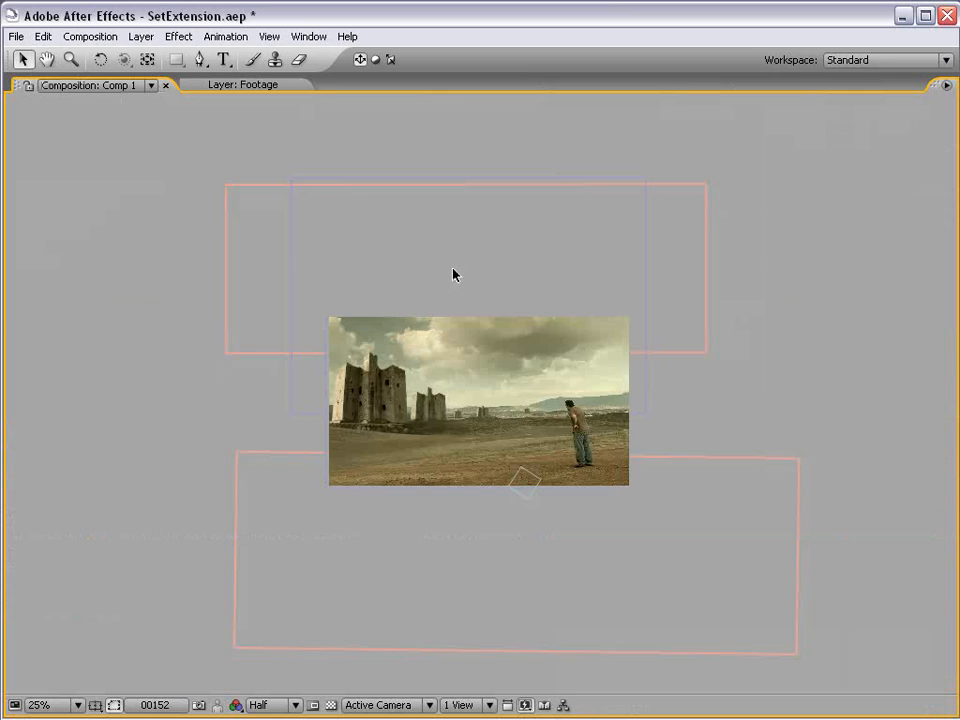
pyautogui.scroll(1, 453, 274)
pyautogui.press('`')
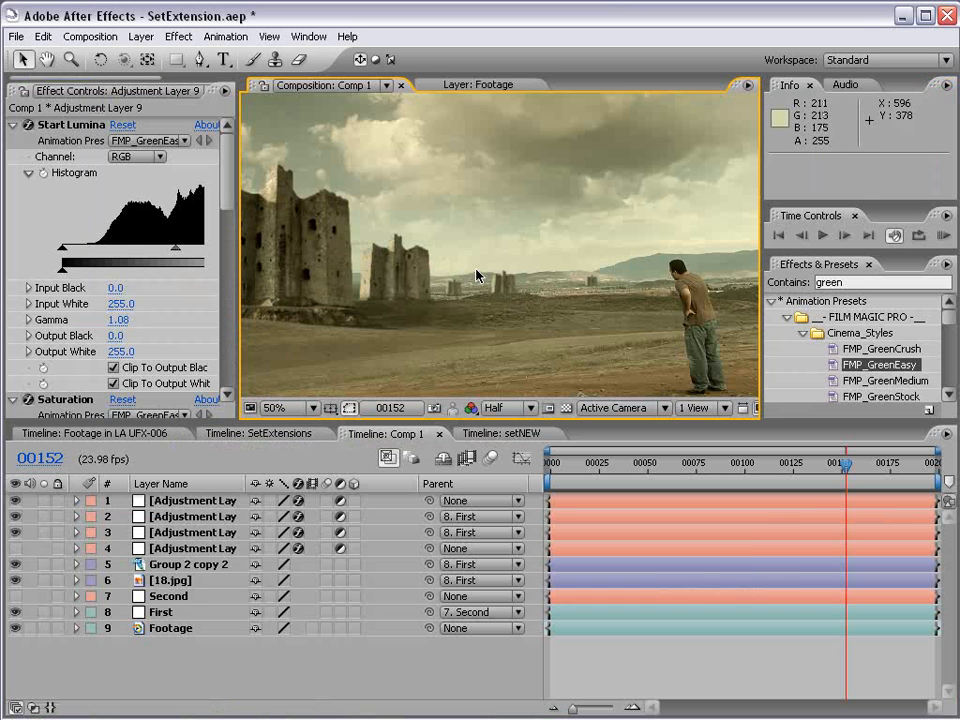
# Turn the masked edge-darkening adjustment layer's visibility back on and set its opacity to 75%
pyautogui.click(15, 548)
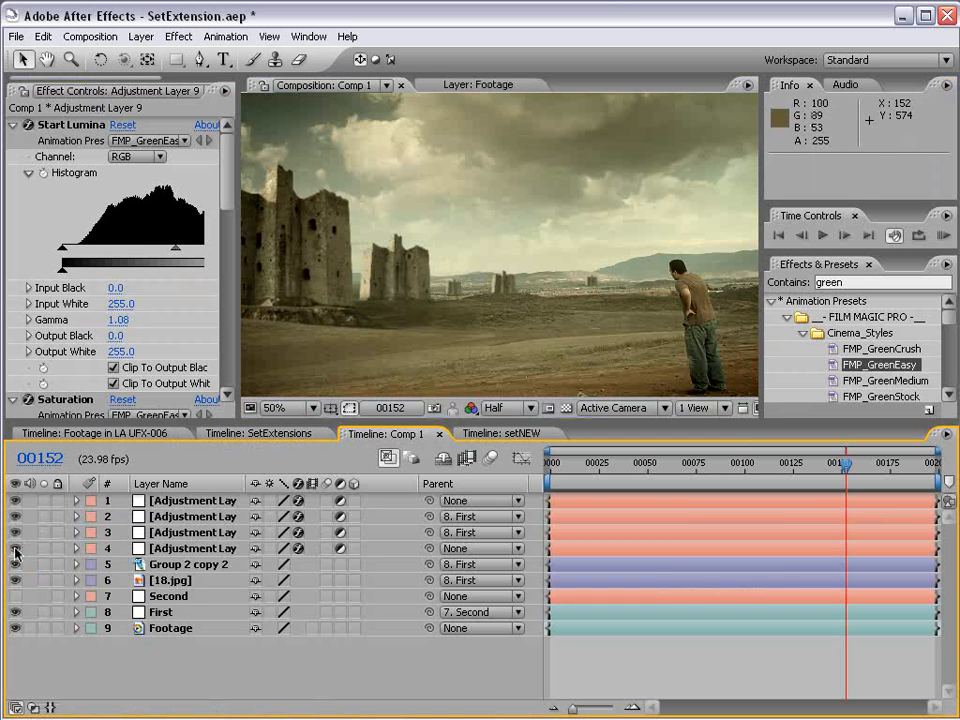
pyautogui.press(',')
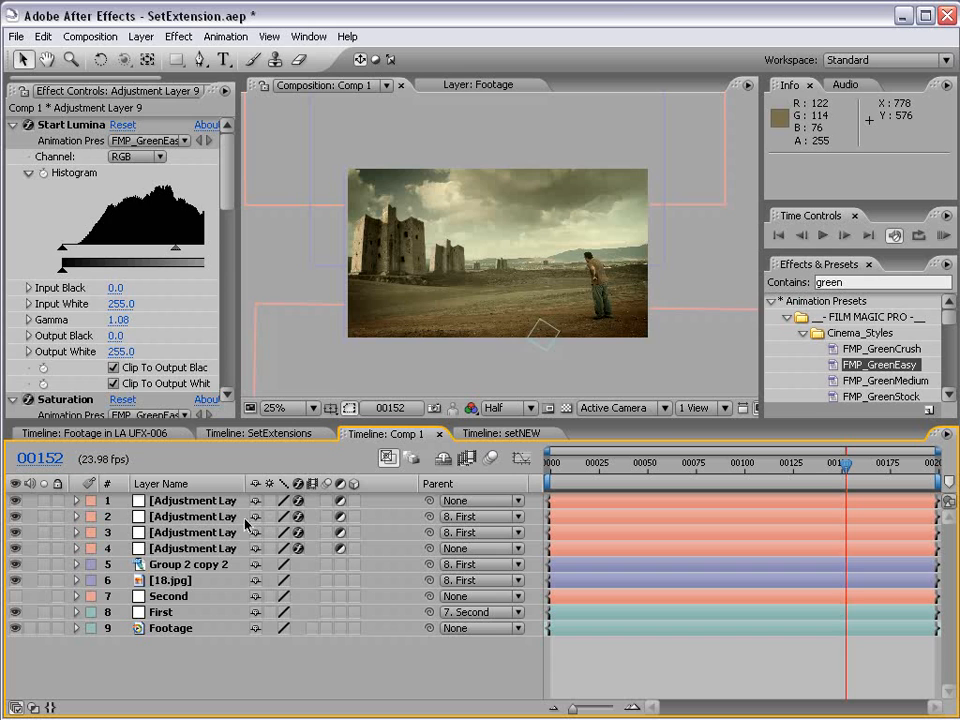
pyautogui.click(185, 548)
pyautogui.press('t')
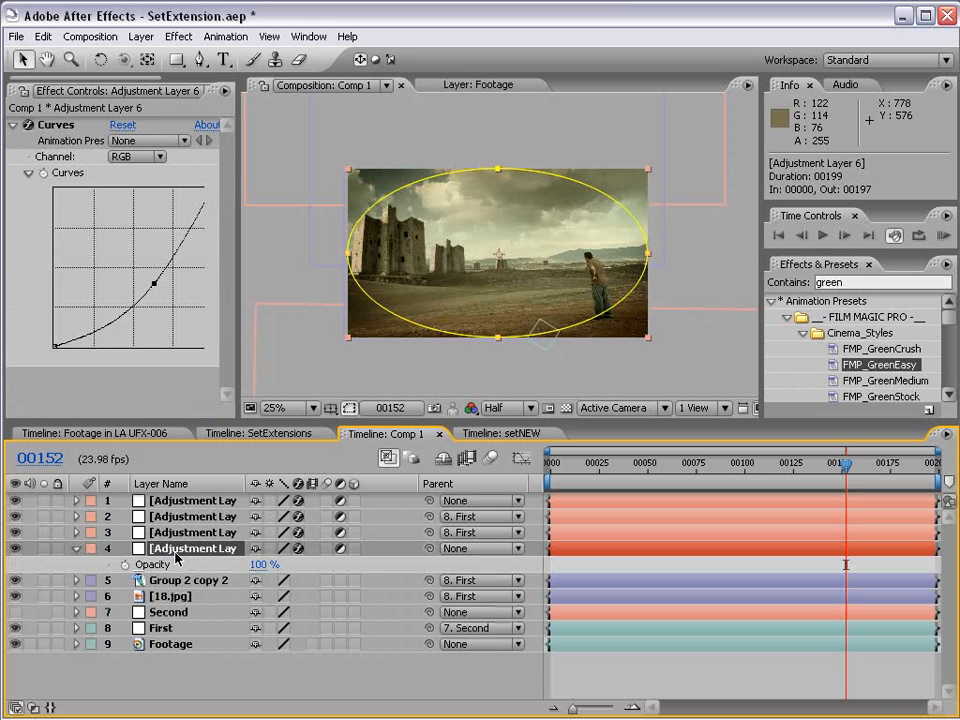
pyautogui.click(258, 564)
pyautogui.write('75')
pyautogui.press('Return')
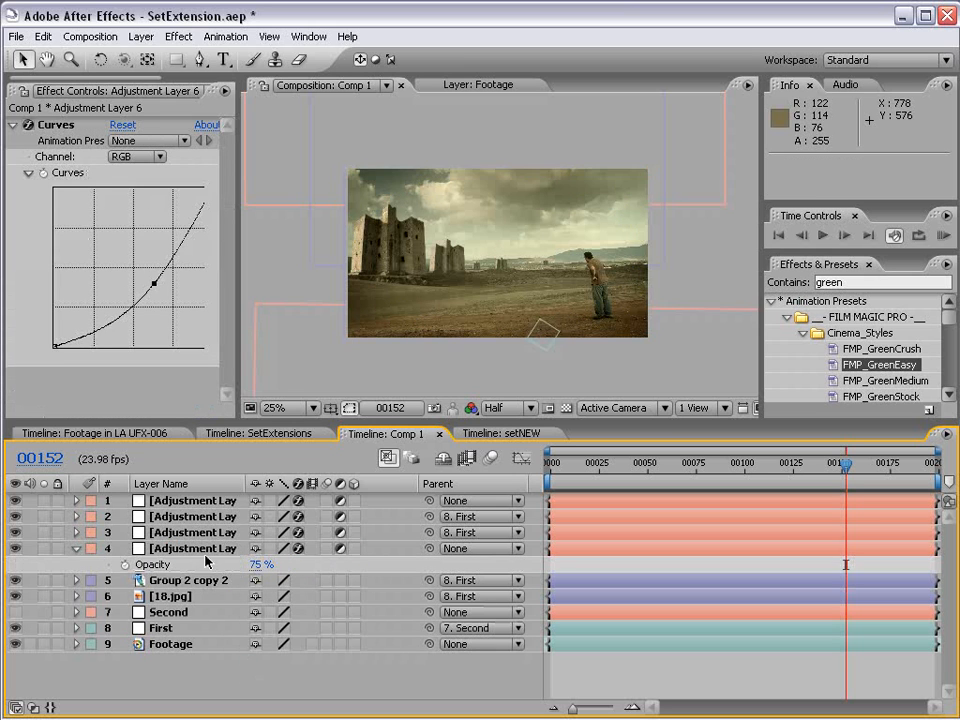
# Rename the oval-masked edge-darkening adjustment layer as Vignette
pyautogui.press('Return')
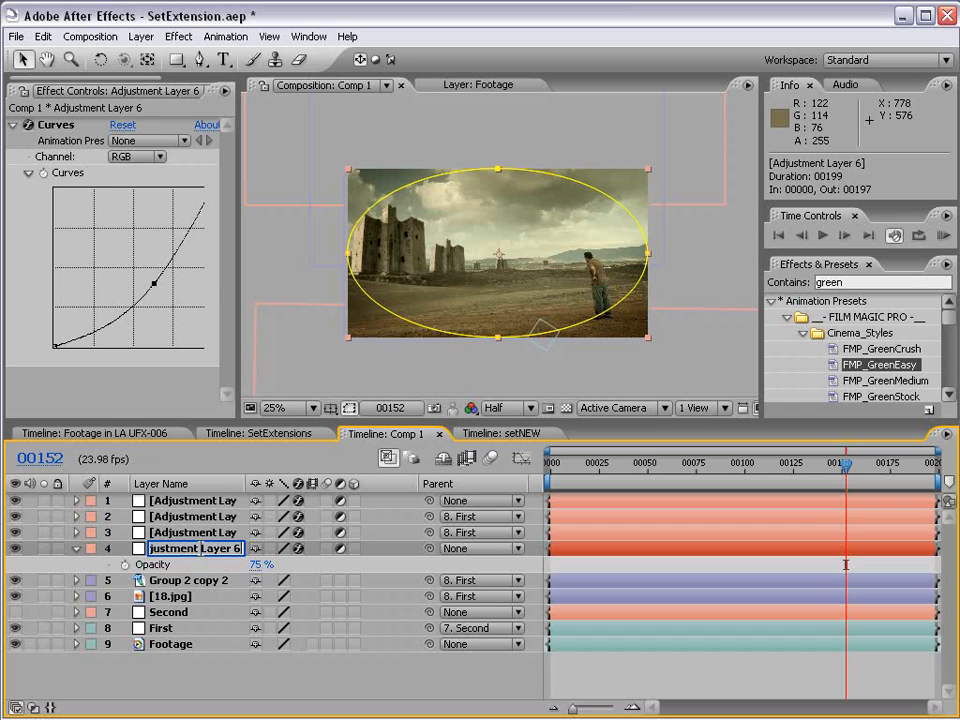
pyautogui.write('Vignette')
pyautogui.press('Return')
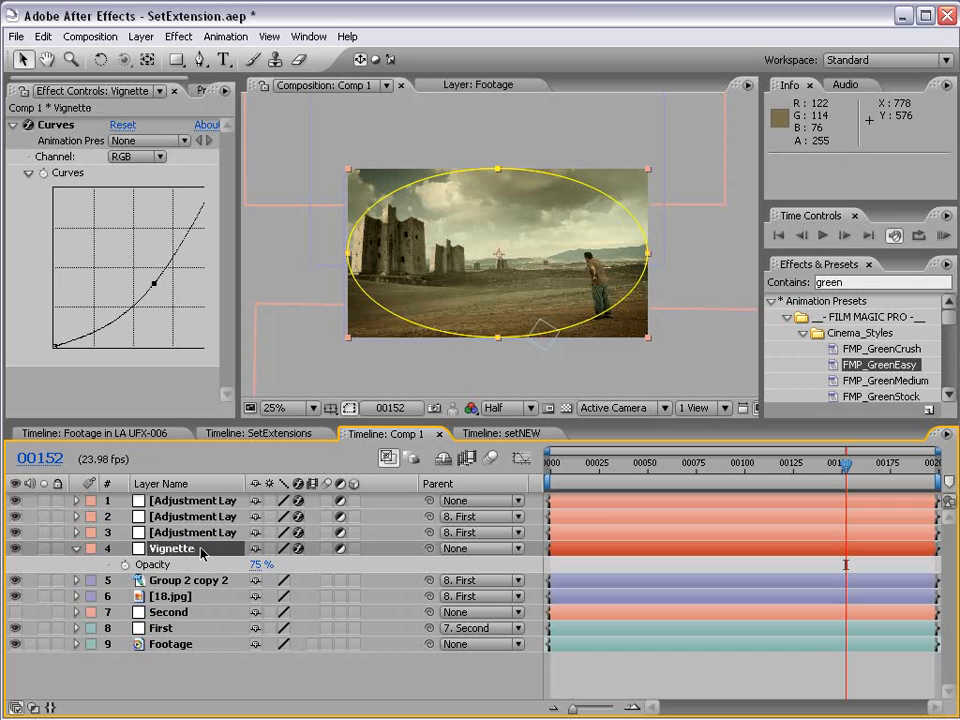
# Rename the ground darkening adjustment layer as Sand Color Correction
pyautogui.click(194, 534)
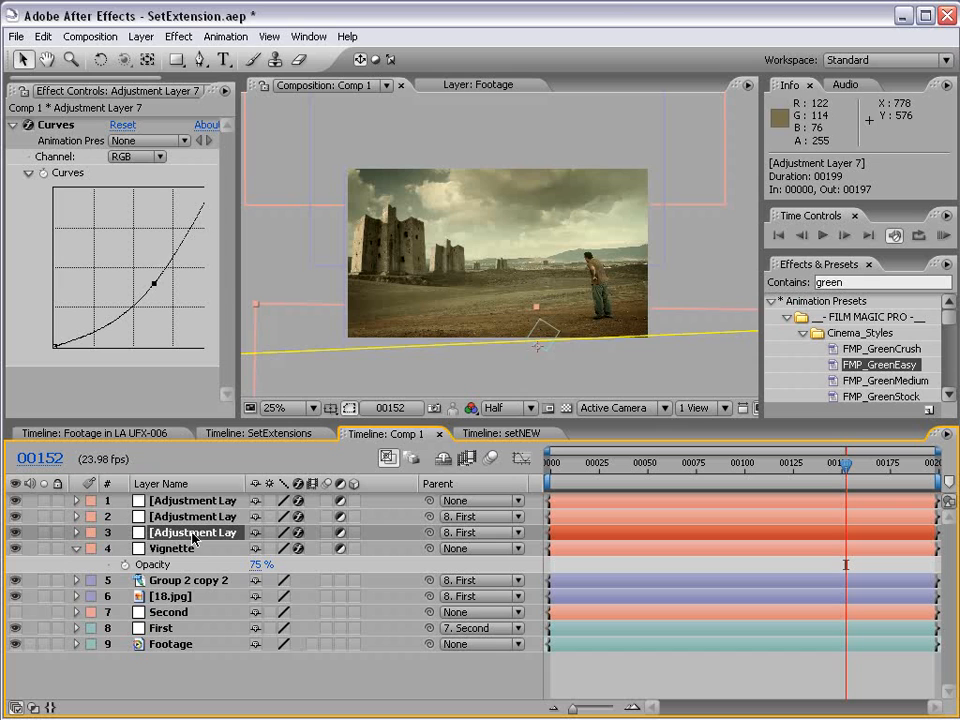
pyautogui.press(',')
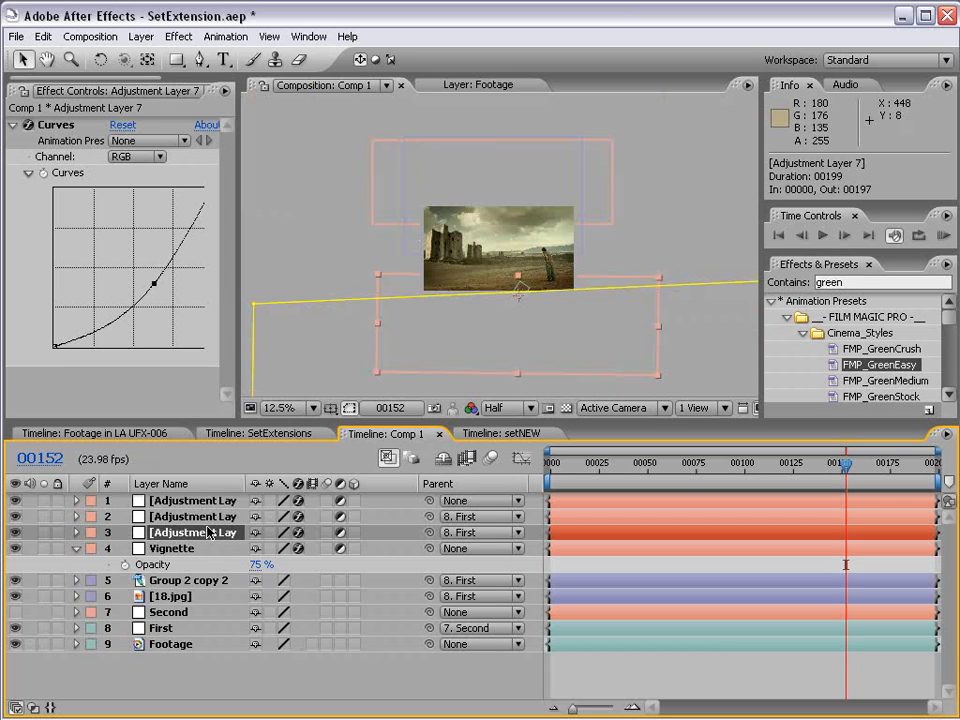
pyautogui.write('Sand C')
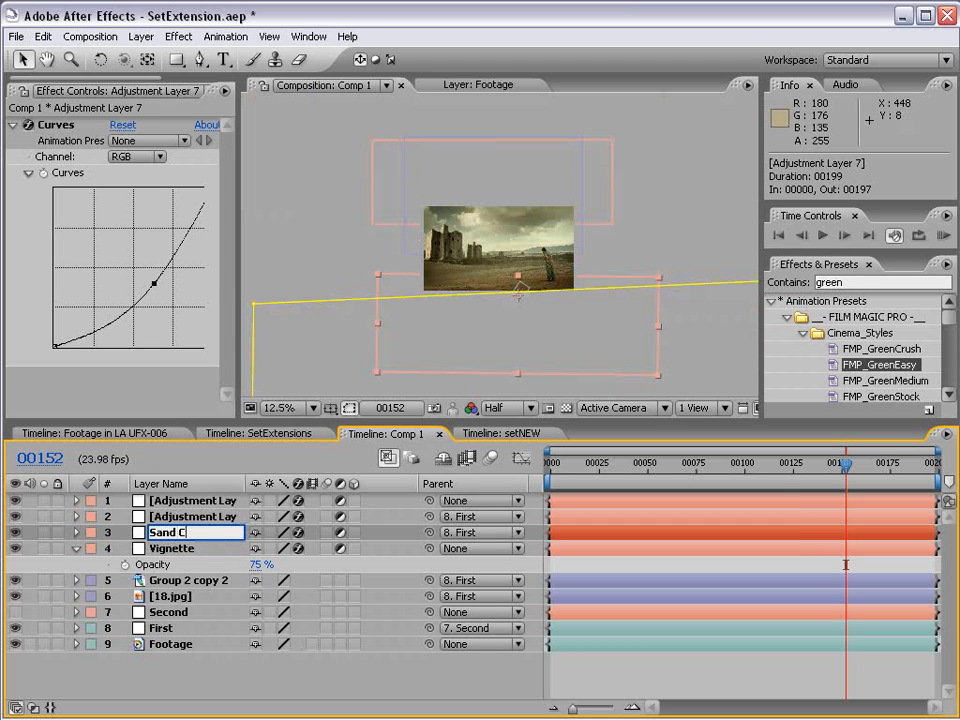
pyautogui.write('olor Correction')
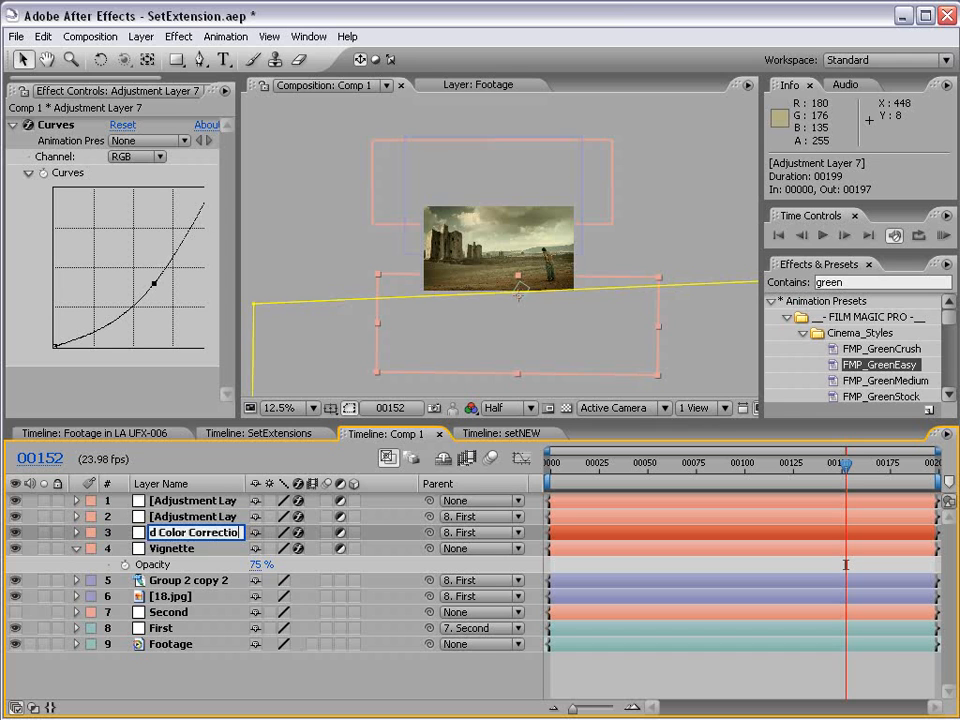
pyautogui.press('Return')
# Rename the adjustment layer that carries the sky's Photo Filter as Sky Photo
pyautogui.click(197, 516)
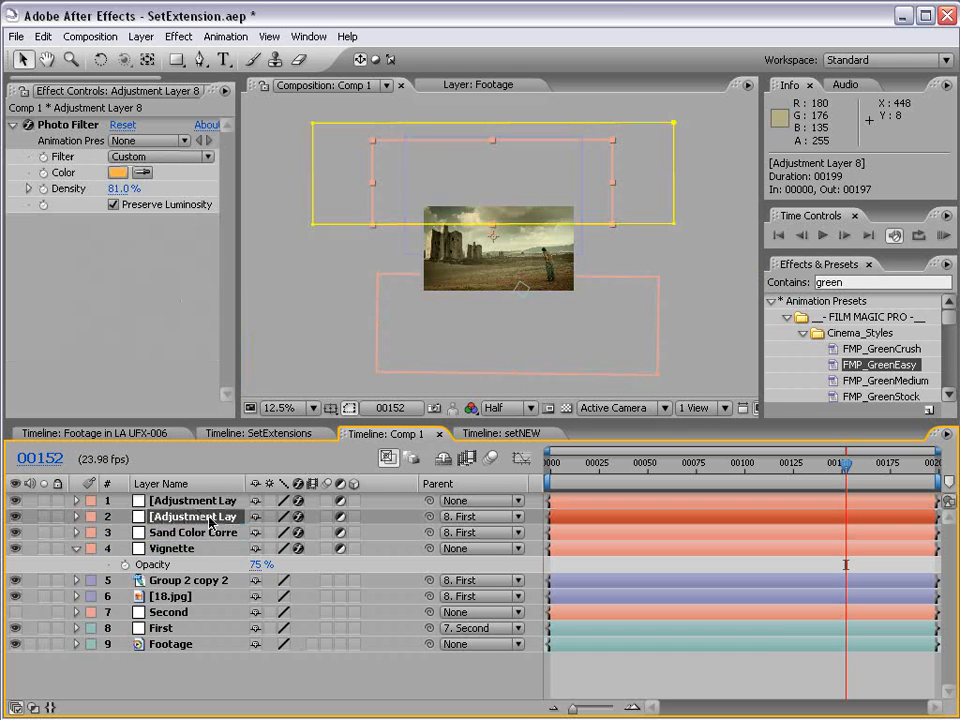
pyautogui.press('Return')
pyautogui.write('Sky Pho')
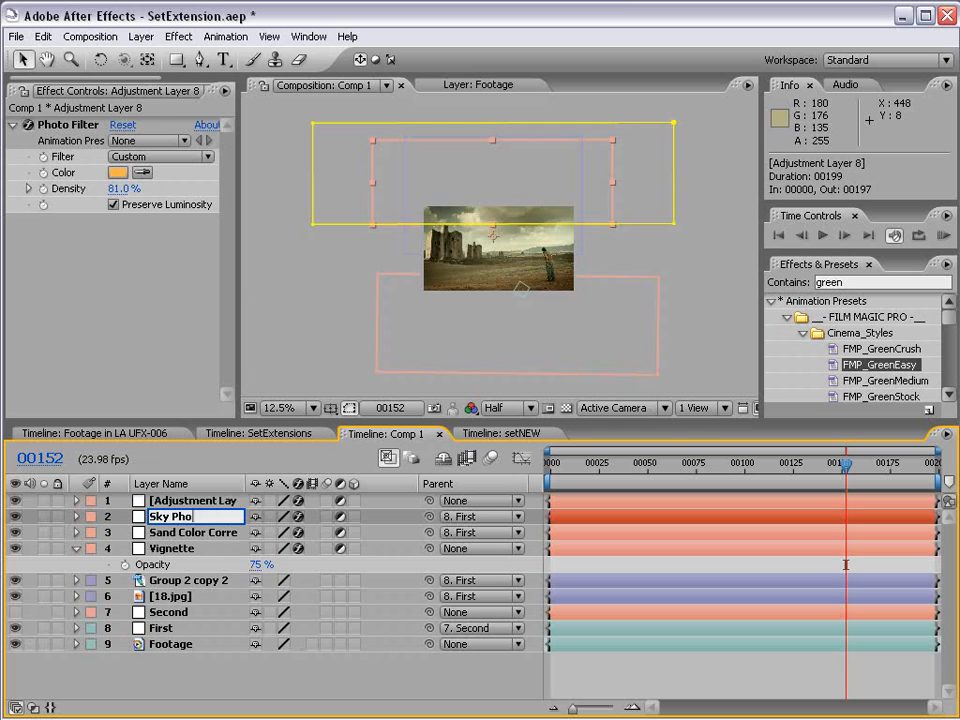
pyautogui.write('to')
pyautogui.press('Return')
# Rename the topmost adjustment layer with the green grade as Film Magic Pro
pyautogui.click(203, 503)
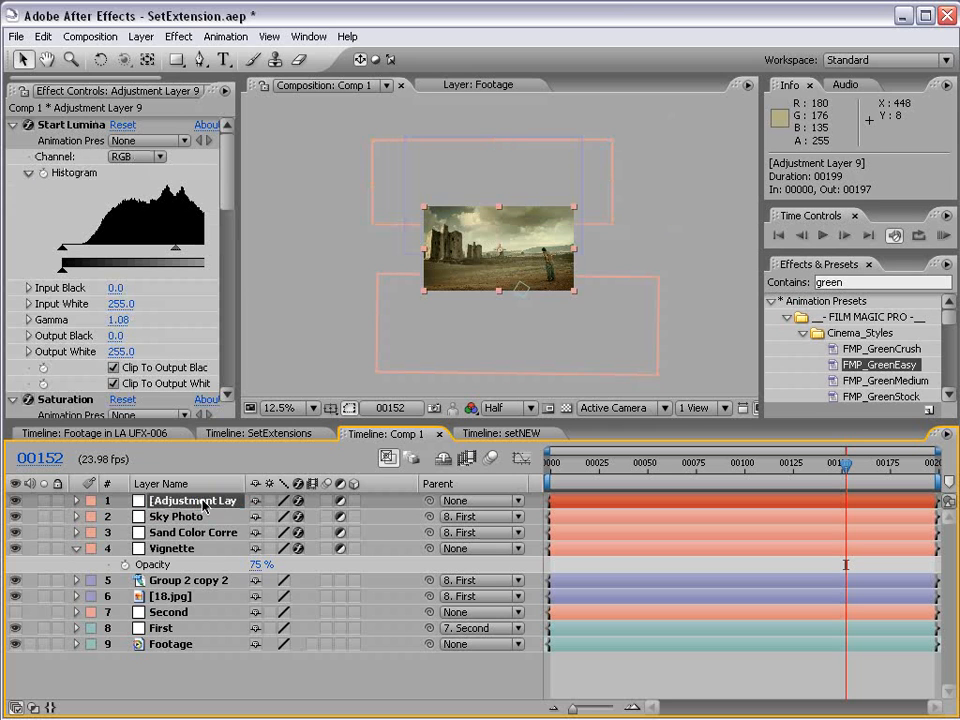
pyautogui.press('Return')
pyautogui.write('Film Mag')
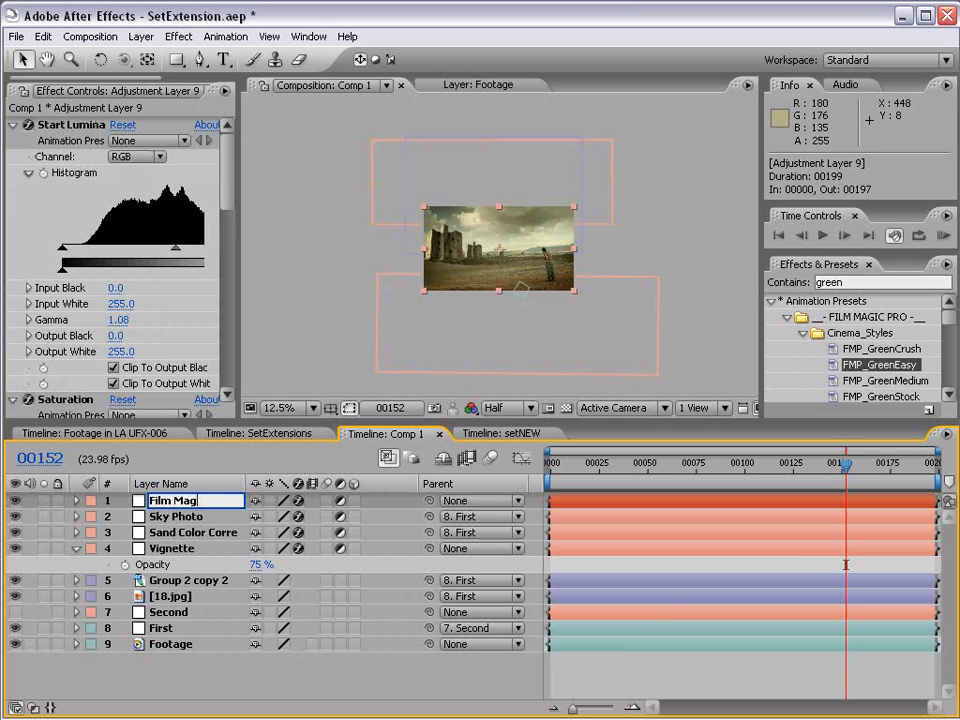
pyautogui.write('ic Pro')
pyautogui.press('Return')
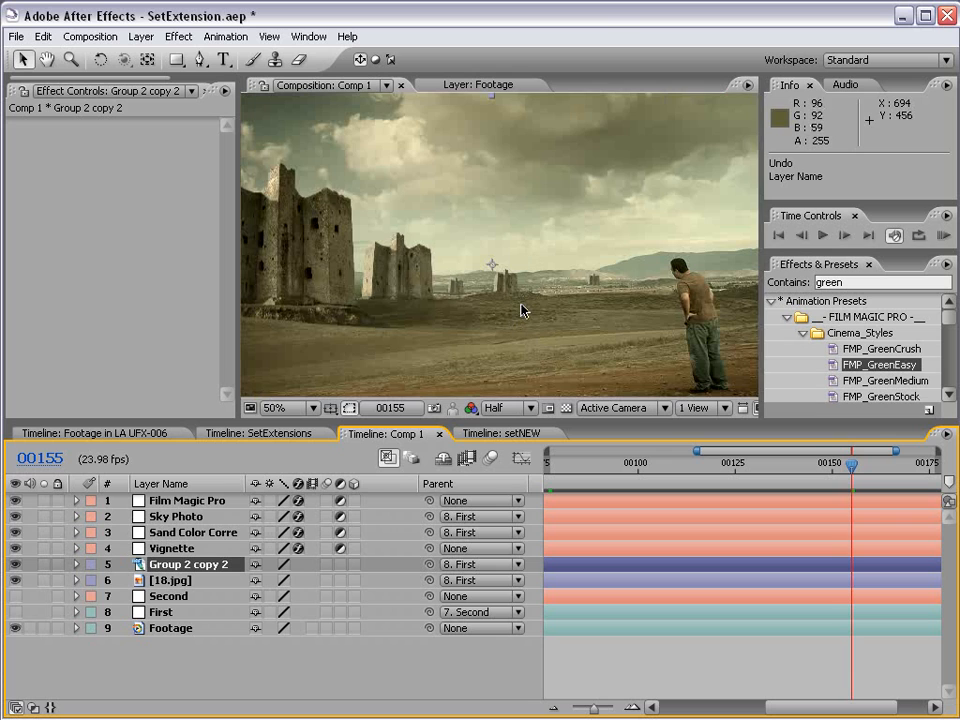
# Rename the 18.jpg sky layer as Clouds
pyautogui.scroll(-1, 520, 313)
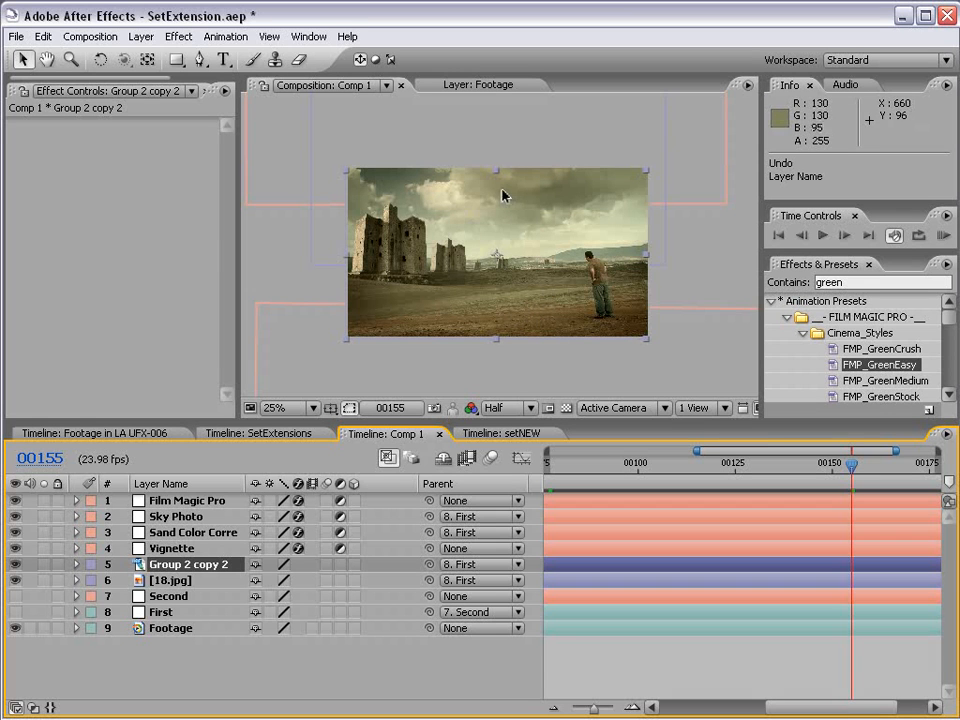
pyautogui.click(183, 583)
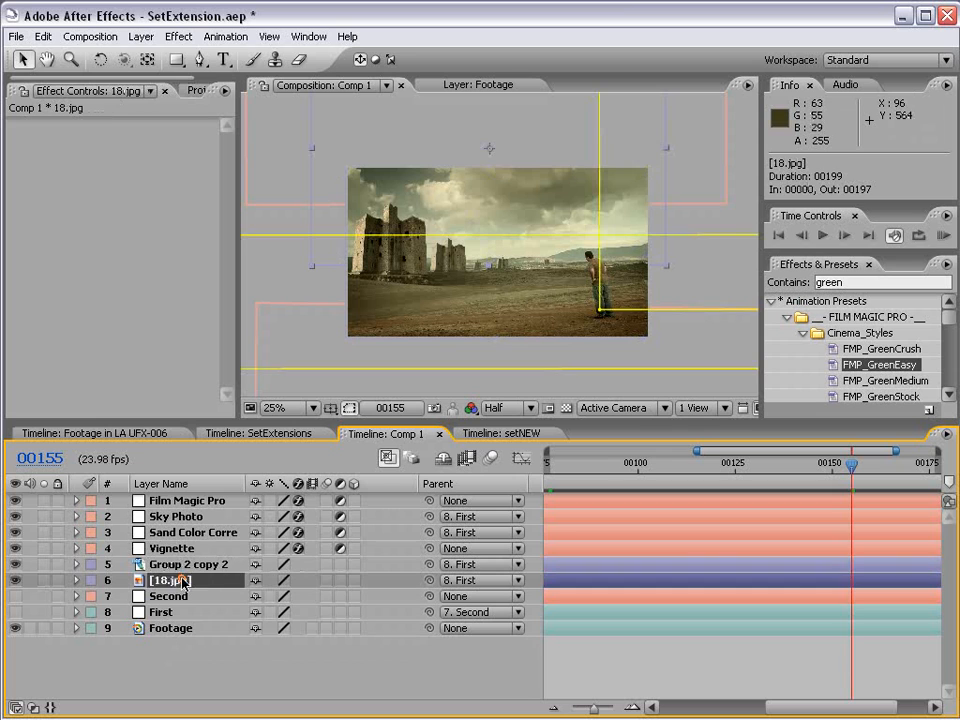
pyautogui.press('Return')
pyautogui.write('Clou')
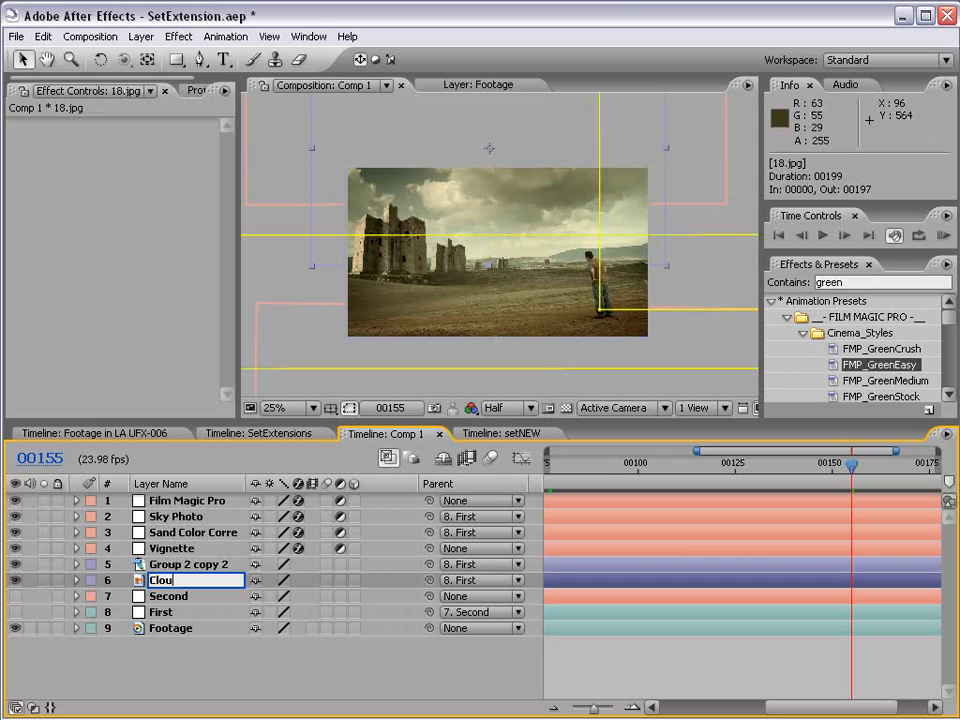
pyautogui.write('ds')
pyautogui.press('Return')
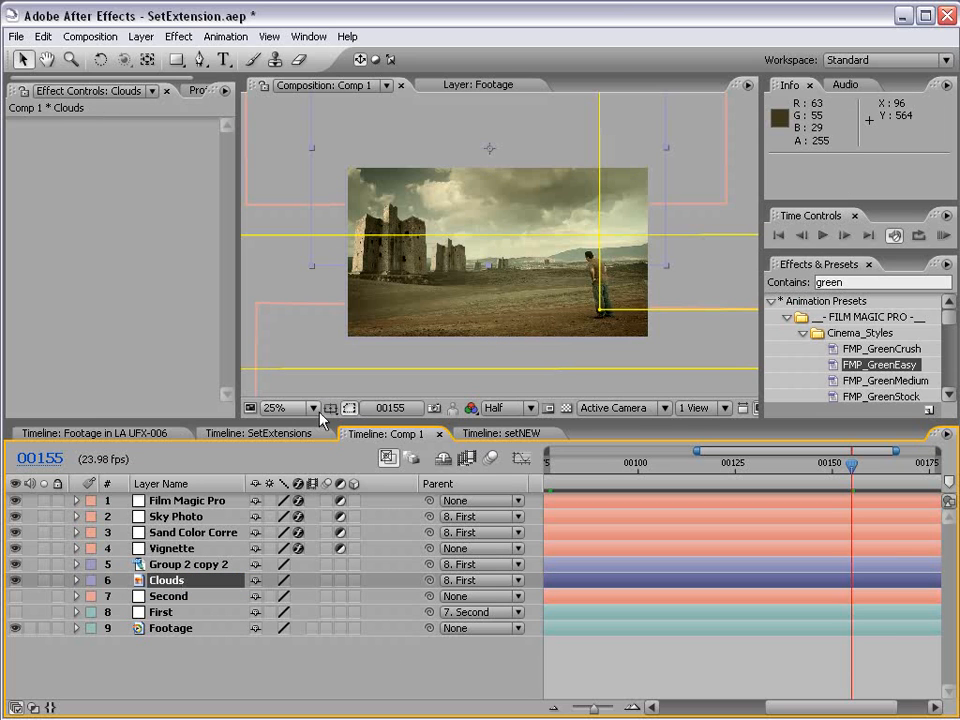
# Start animating the Clouds layer's position with a keyframe placed at frame 77
pyautogui.click(176, 582)
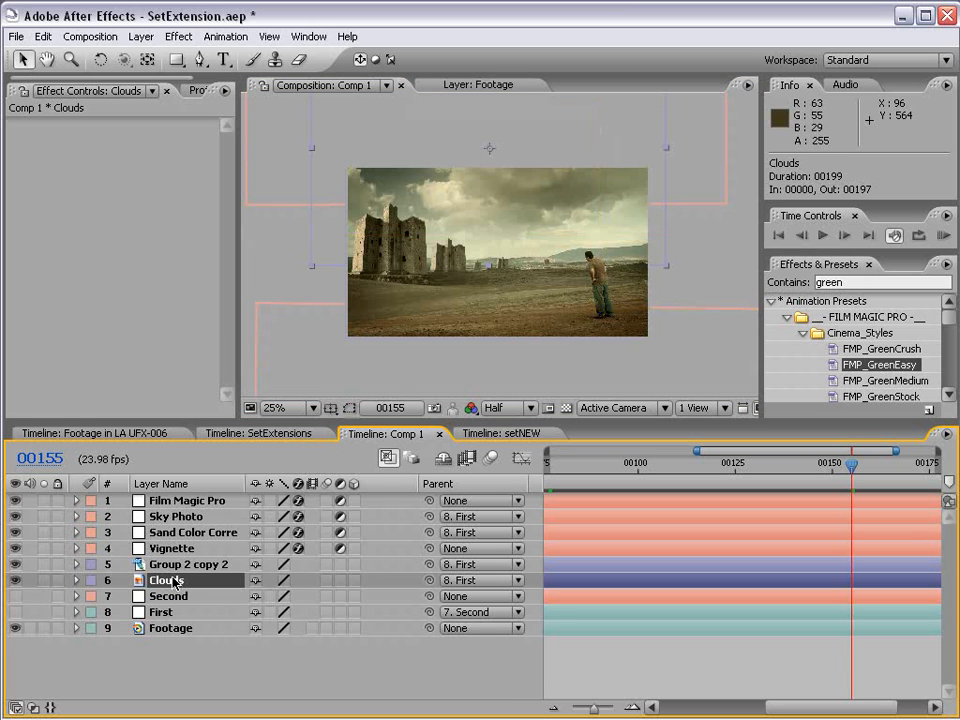
pyautogui.press('p')
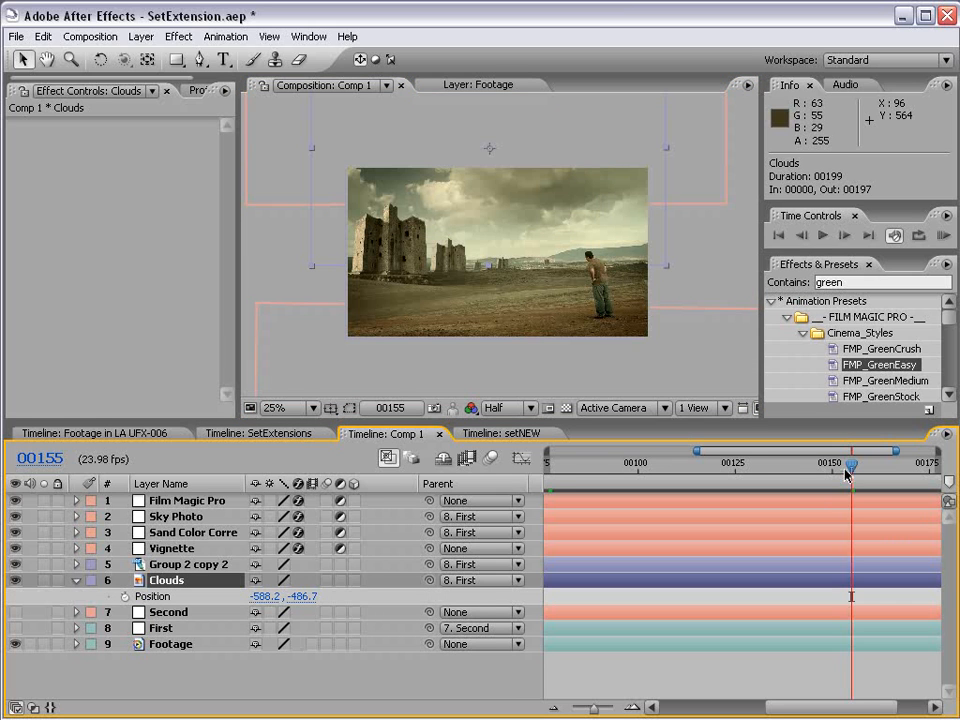
pyautogui.press(';')
pyautogui.moveTo(847, 476); pyautogui.dragTo(707, 469)
pyautogui.click(123, 597)
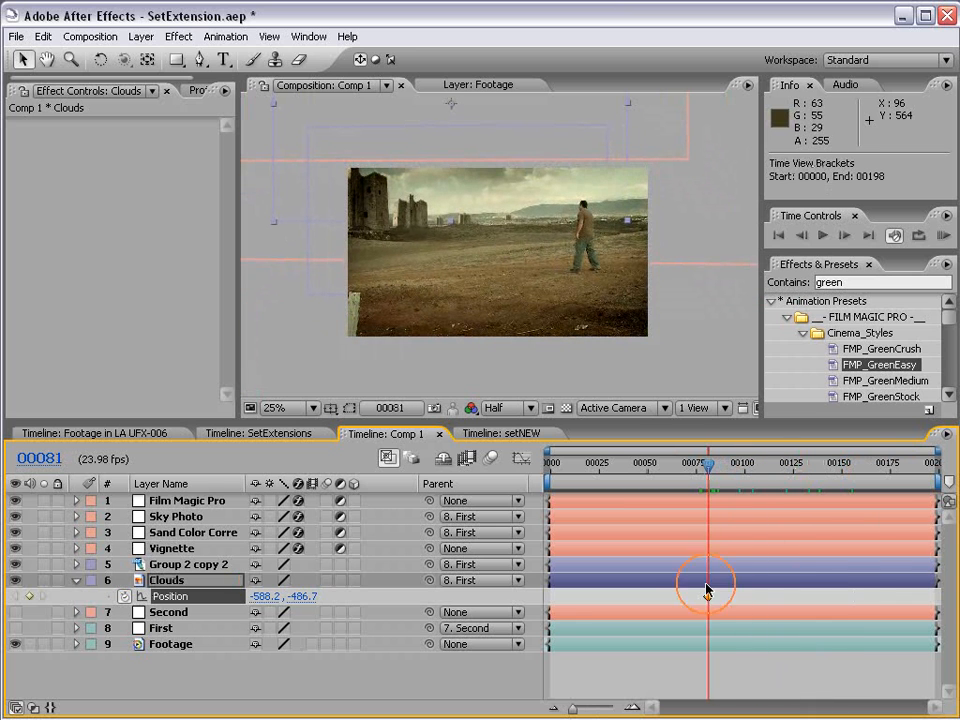
pyautogui.moveTo(707, 596); pyautogui.dragTo(699, 595)
# At frame 197, shift the Clouds layer to position -661.9, -438.7 for a slow drift, and check the sky in an enlarged view
pyautogui.moveTo(704, 462); pyautogui.dragTo(940, 485)
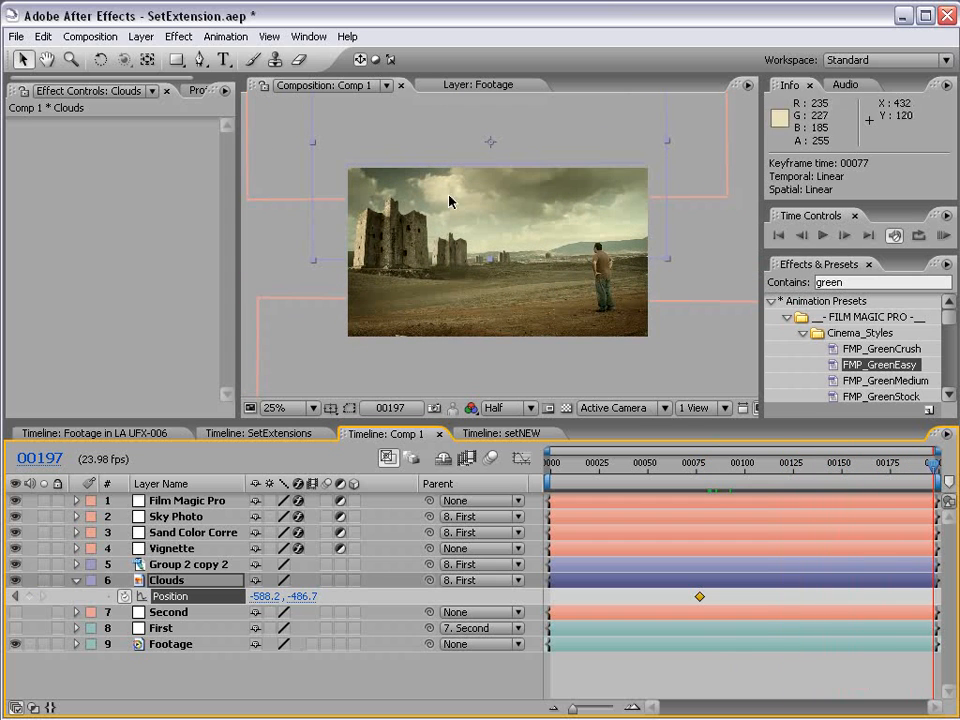
pyautogui.moveTo(443, 204); pyautogui.dragTo(426, 215)
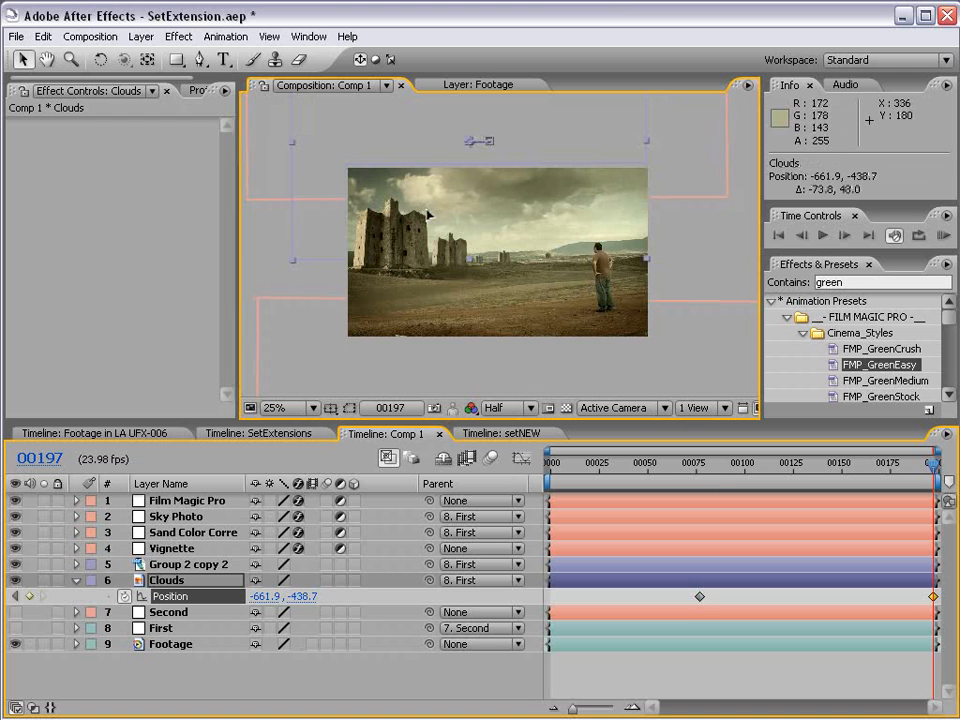
pyautogui.press('.')
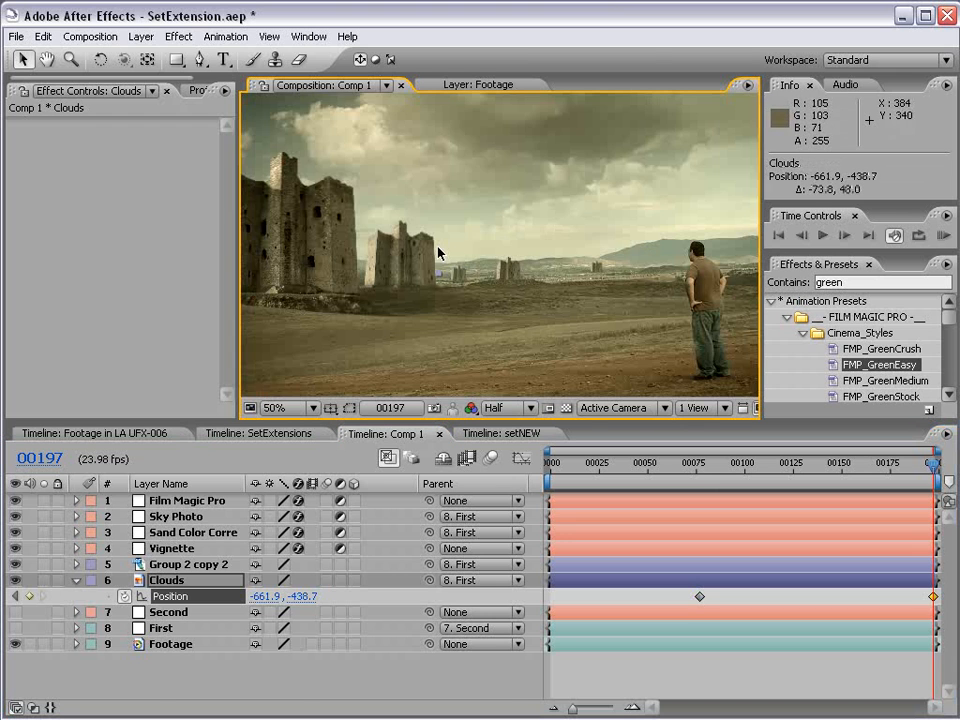
pyautogui.press('`')
pyautogui.press('`')
pyautogui.press(',')
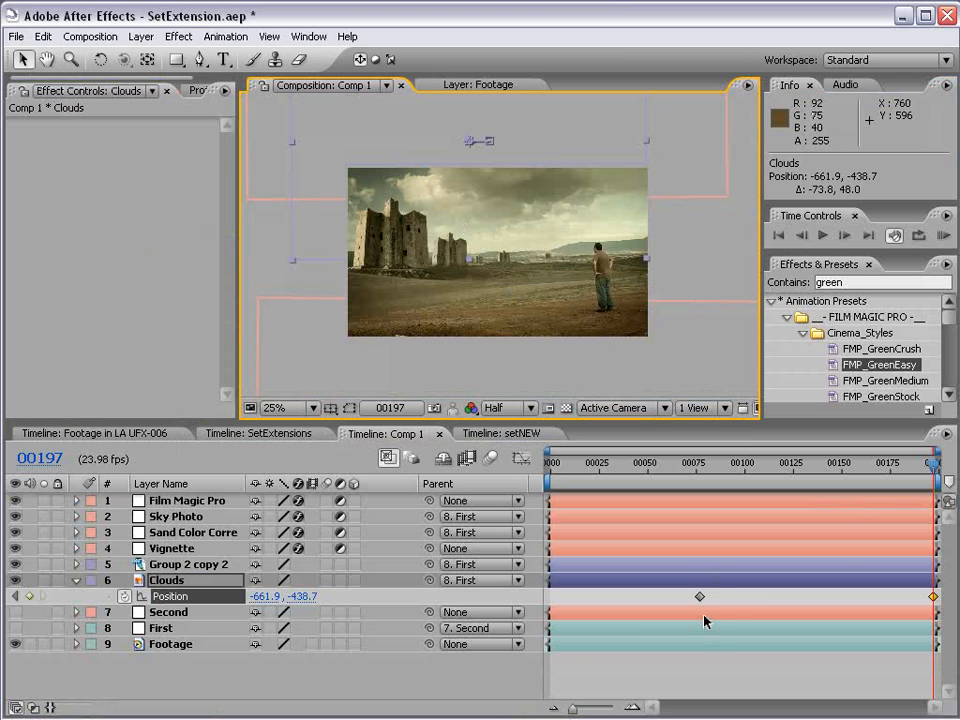
# Ease the Clouds layer's position keyframe at frame 77 and scrub forward from there to check the drift
pyautogui.click(700, 597)
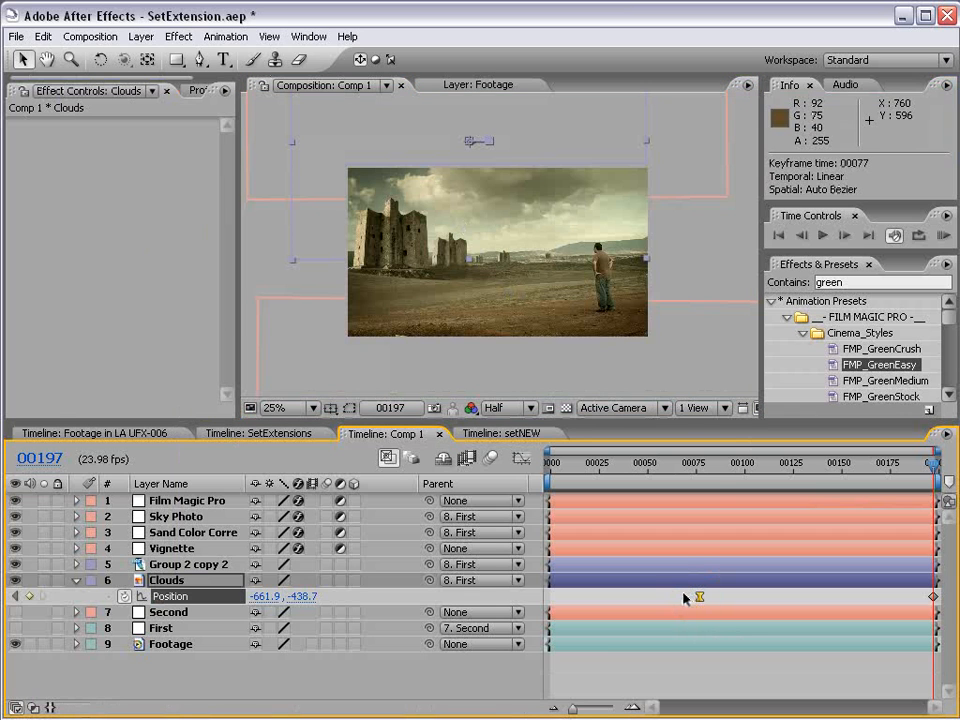
pyautogui.moveTo(713, 487); pyautogui.dragTo(700, 540)
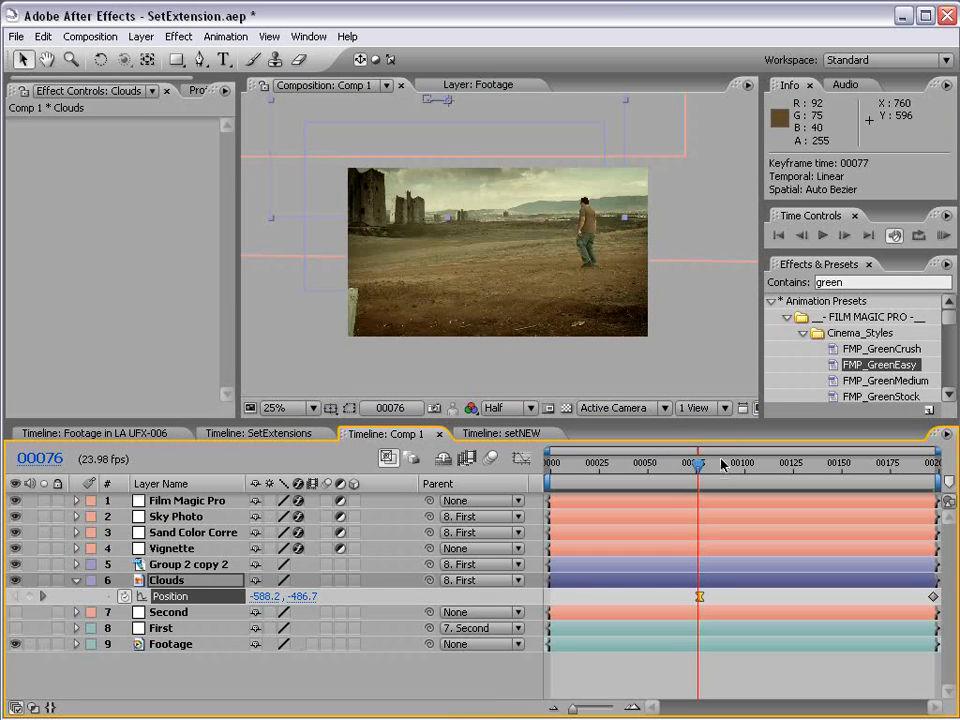
pyautogui.moveTo(697, 464); pyautogui.dragTo(767, 474)
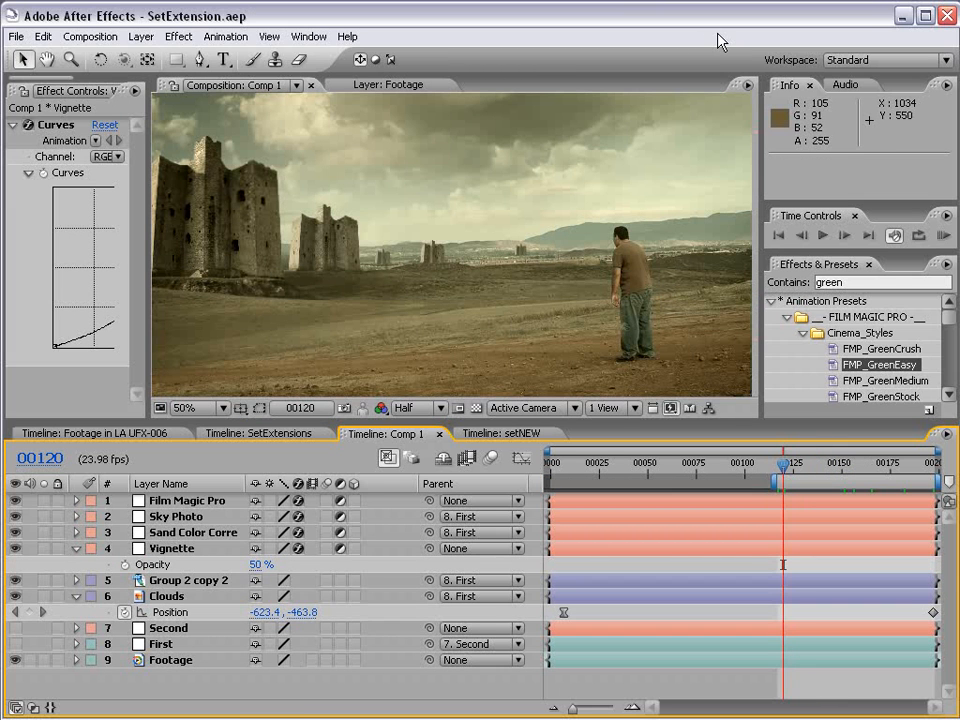
# Switch to Paint and brush a thick black outline of a two-sided tower with a slanted top
pyautogui.hotkey('alt', 'Tab')
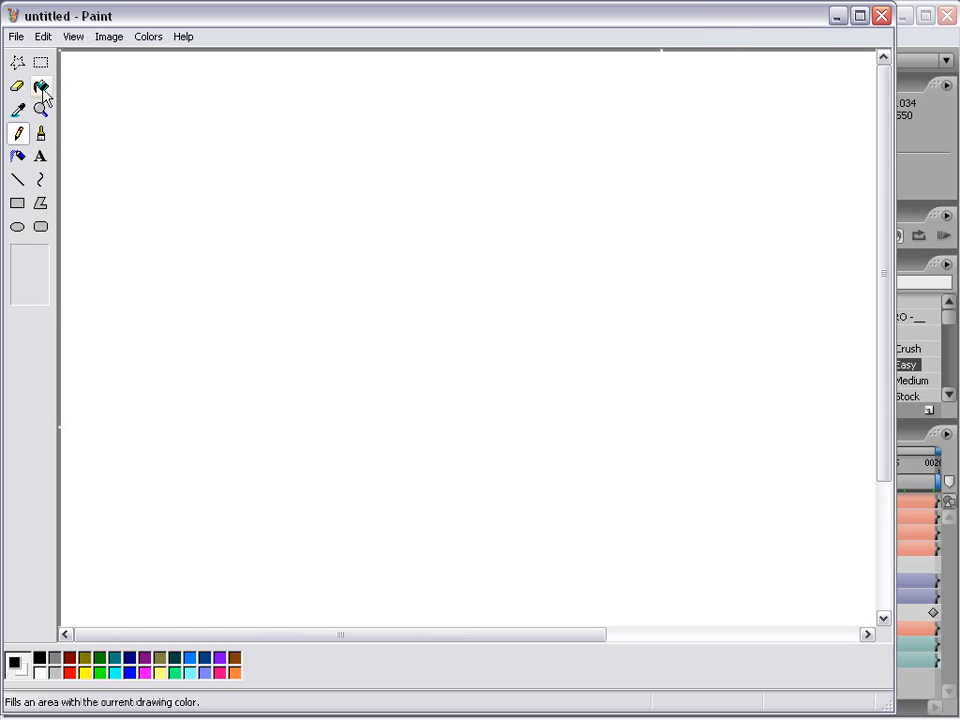
pyautogui.click(40, 133)
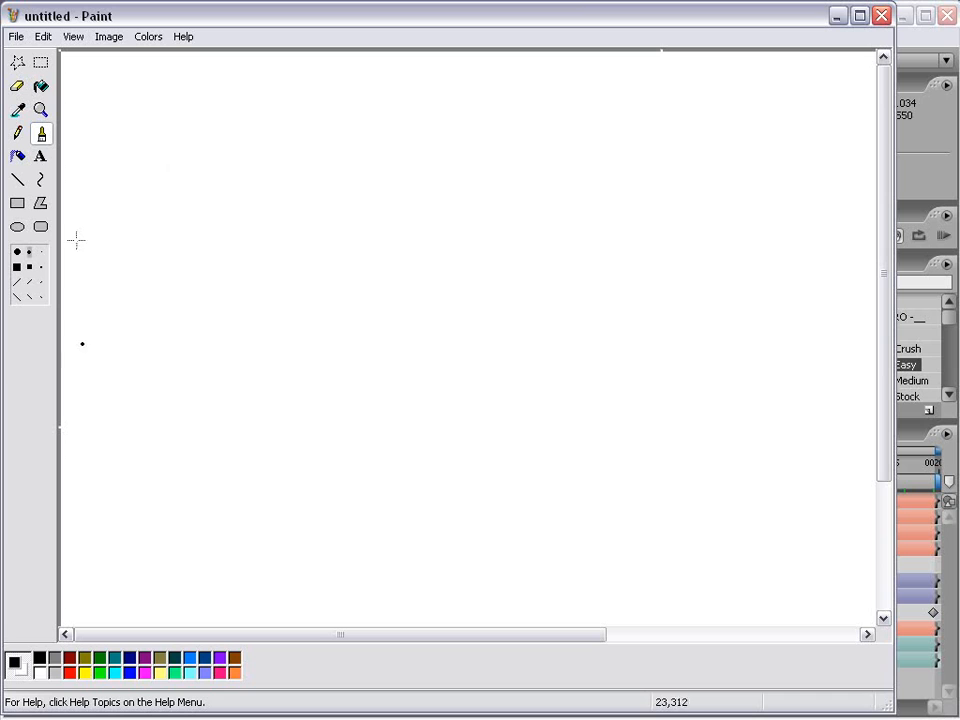
pyautogui.click(24, 268)
pyautogui.moveTo(166, 377); pyautogui.dragTo(157, 203)
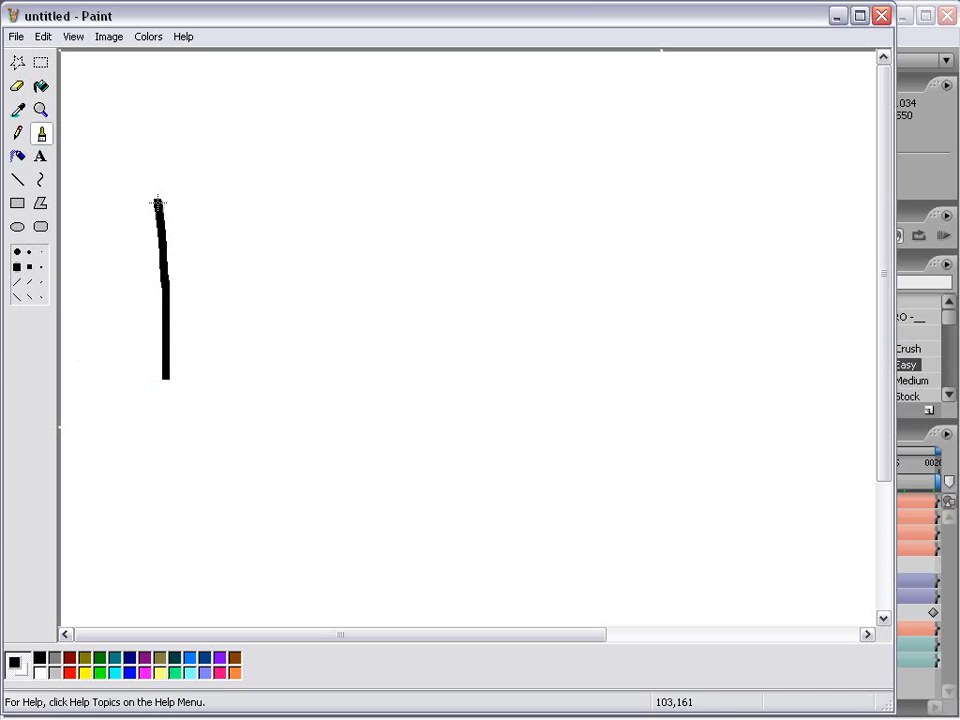
pyautogui.moveTo(250, 176)
pyautogui.mouseDown()
pyautogui.moveTo(235, 366)
pyautogui.moveTo(204, 376)
pyautogui.moveTo(205, 210)
pyautogui.mouseUp()
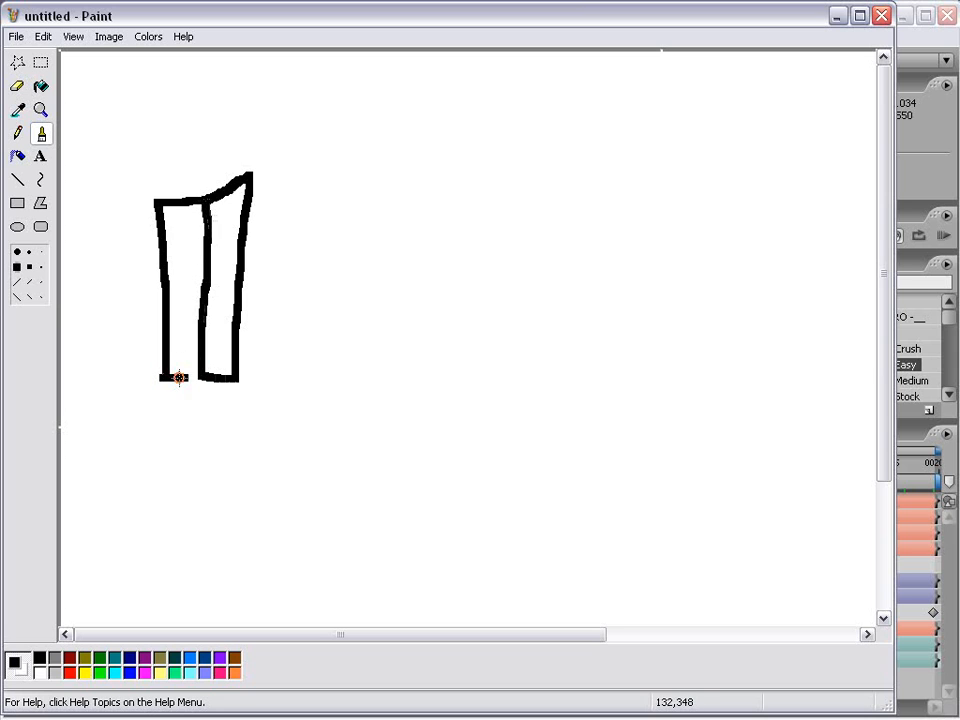
# Fill the tower sketch's narrower right face with dark red
pyautogui.click(41, 87)
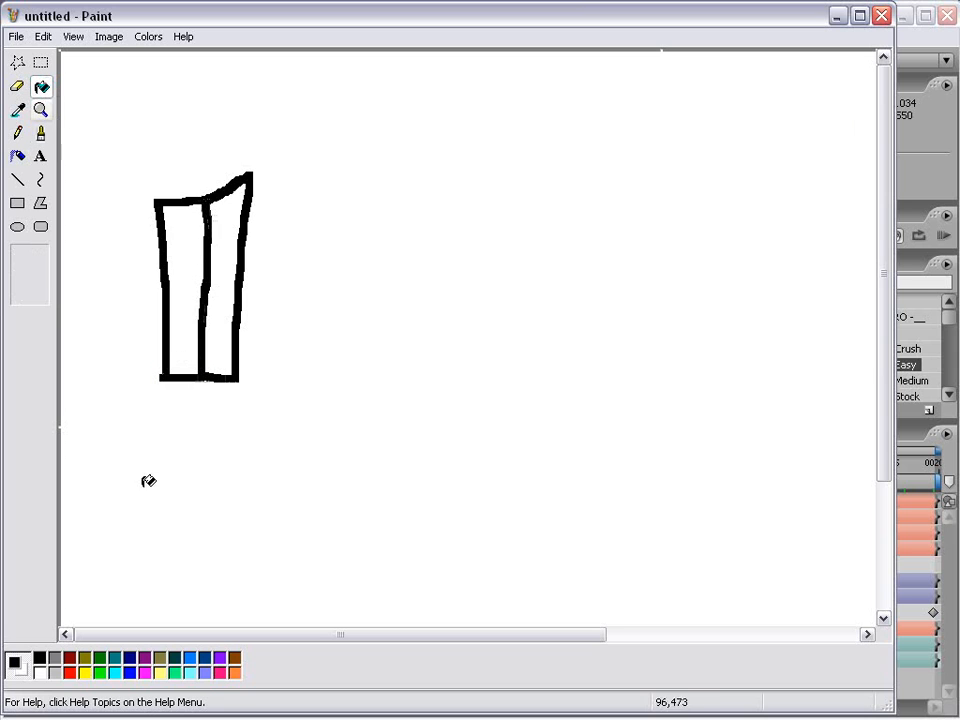
pyautogui.click(69, 659)
pyautogui.click(228, 272)
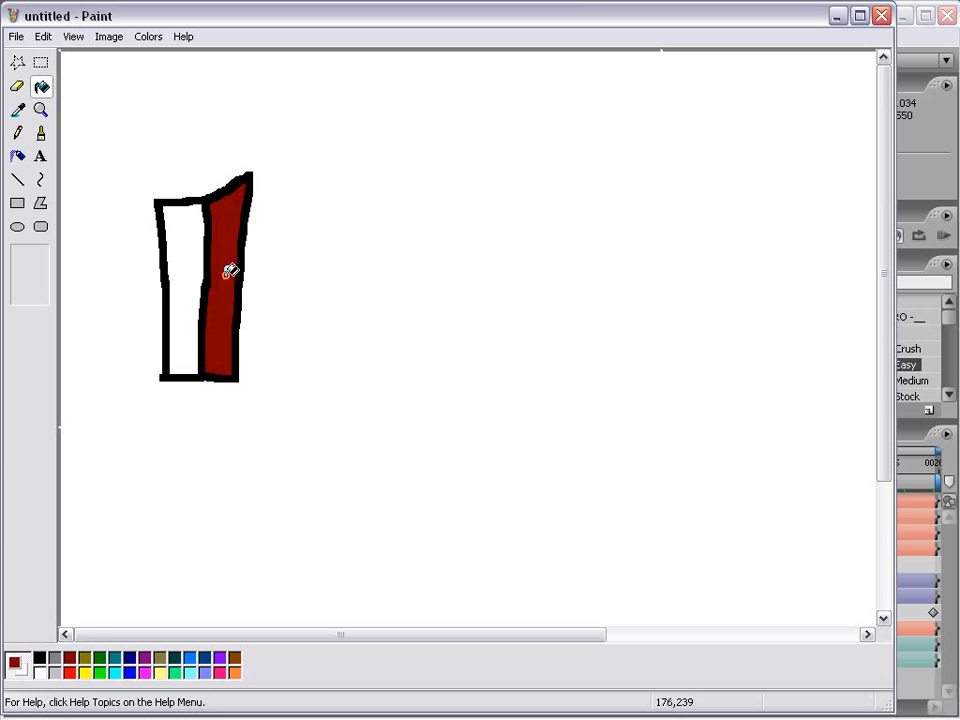
# Fill the tower's wider face with bright red, and brush a slanted roof outline on top and fill it black
pyautogui.click(69, 673)
pyautogui.click(181, 275)
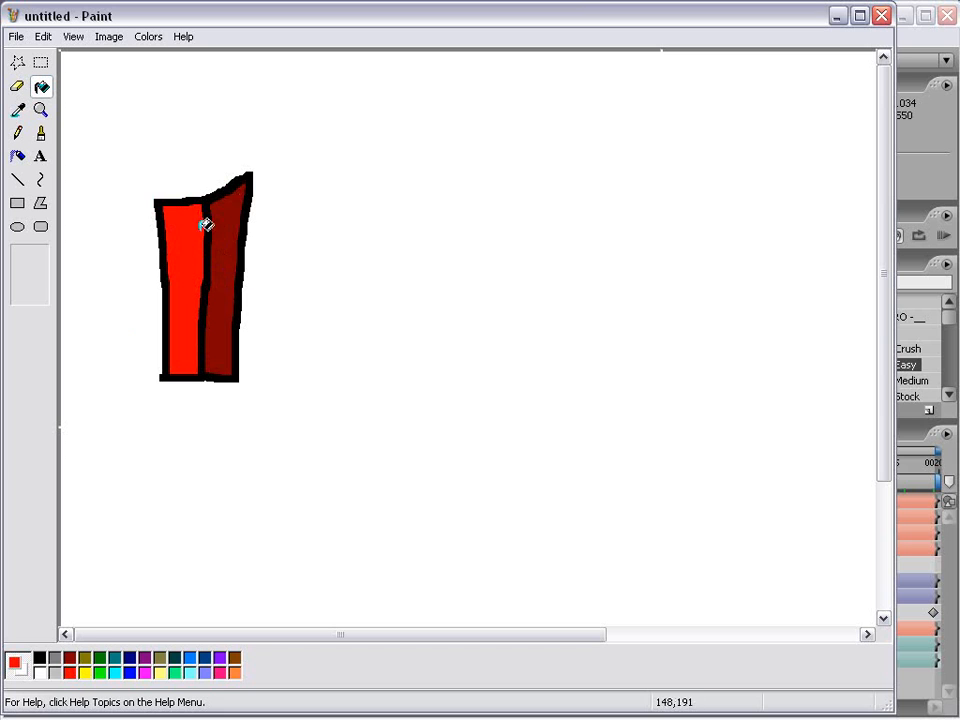
pyautogui.click(41, 133)
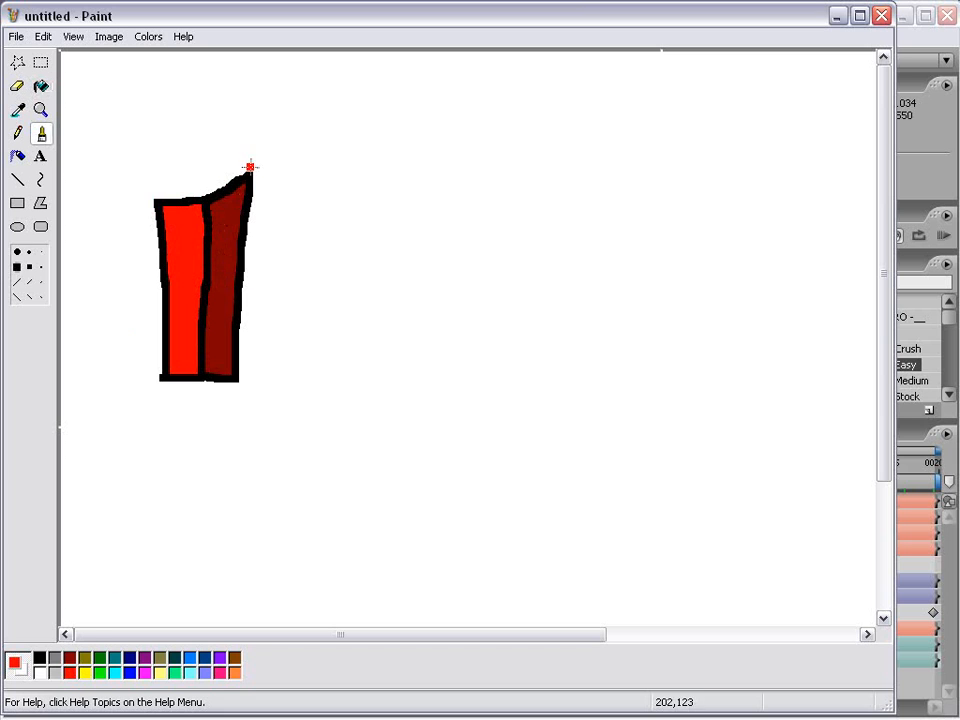
pyautogui.click(40, 660)
pyautogui.moveTo(248, 170)
pyautogui.mouseDown()
pyautogui.moveTo(186, 172)
pyautogui.moveTo(155, 200)
pyautogui.mouseUp()
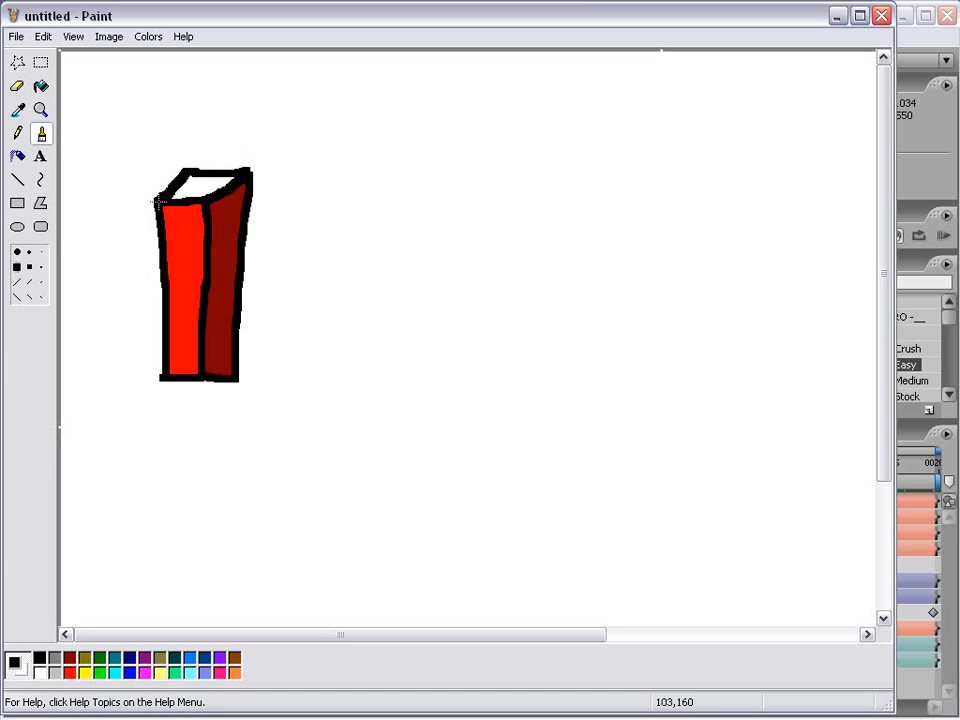
pyautogui.click(41, 86)
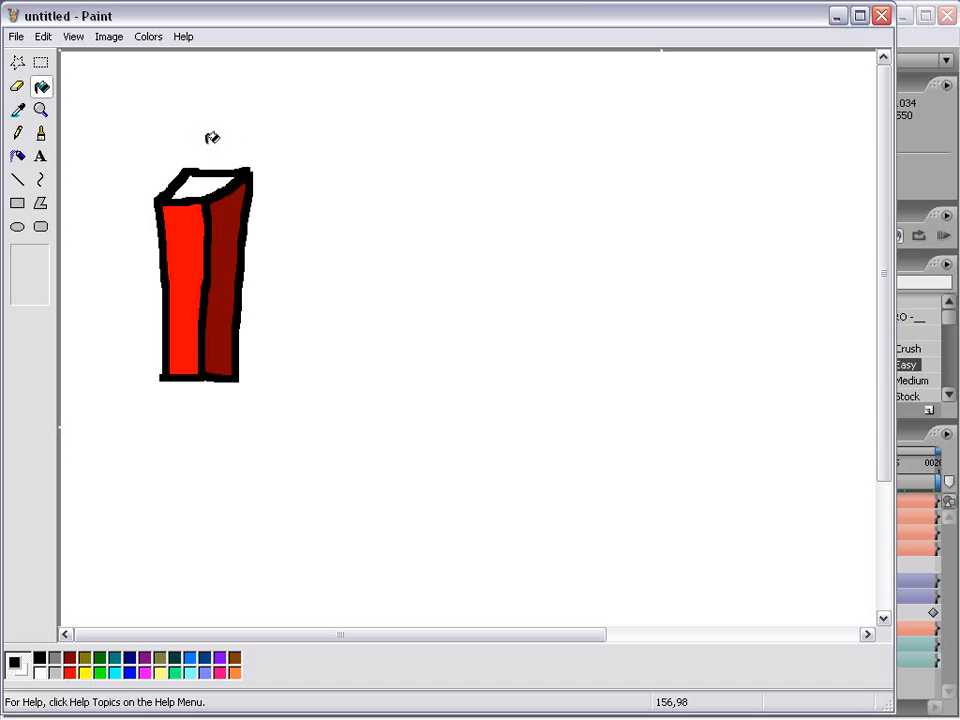
pyautogui.click(200, 178)
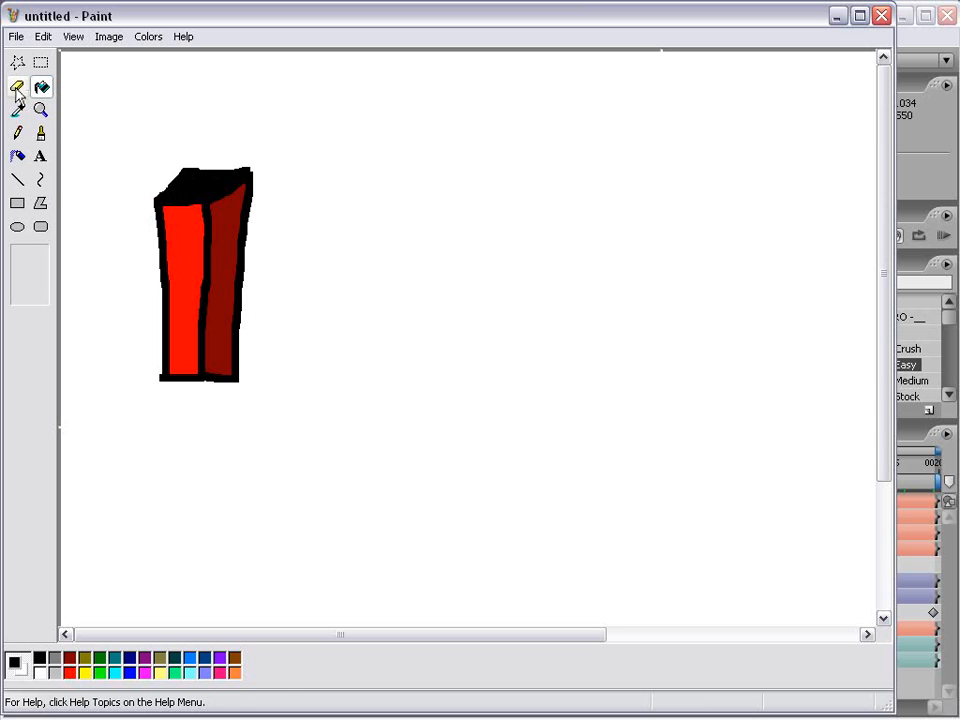
# Brush a black window near the top of each tower face and a smaller one low on the dark red face
pyautogui.click(41, 133)
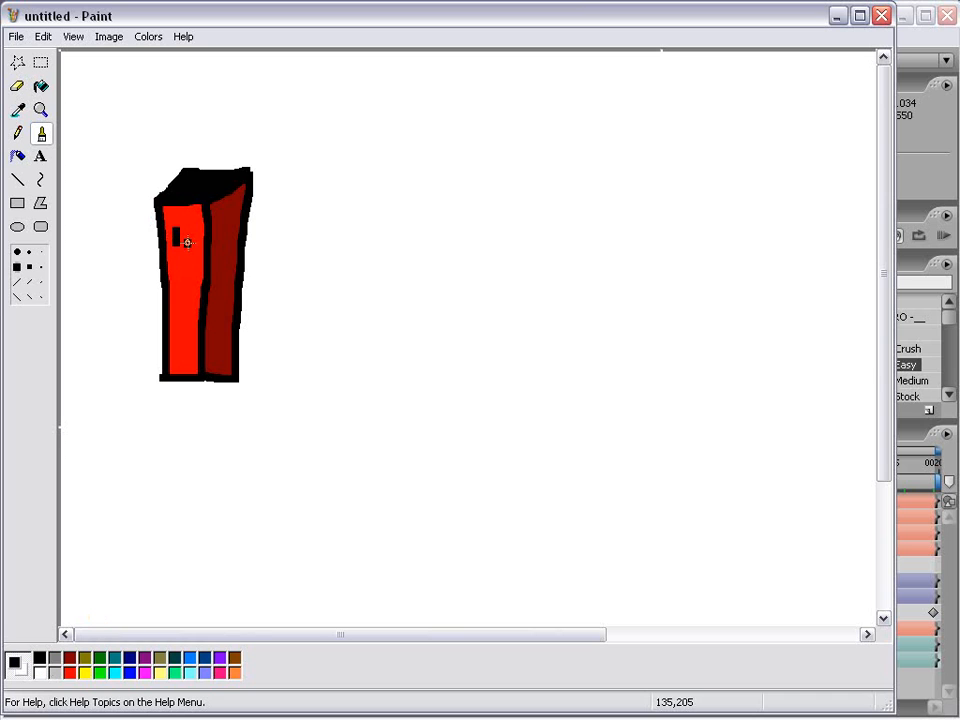
pyautogui.moveTo(176, 238); pyautogui.dragTo(186, 250)
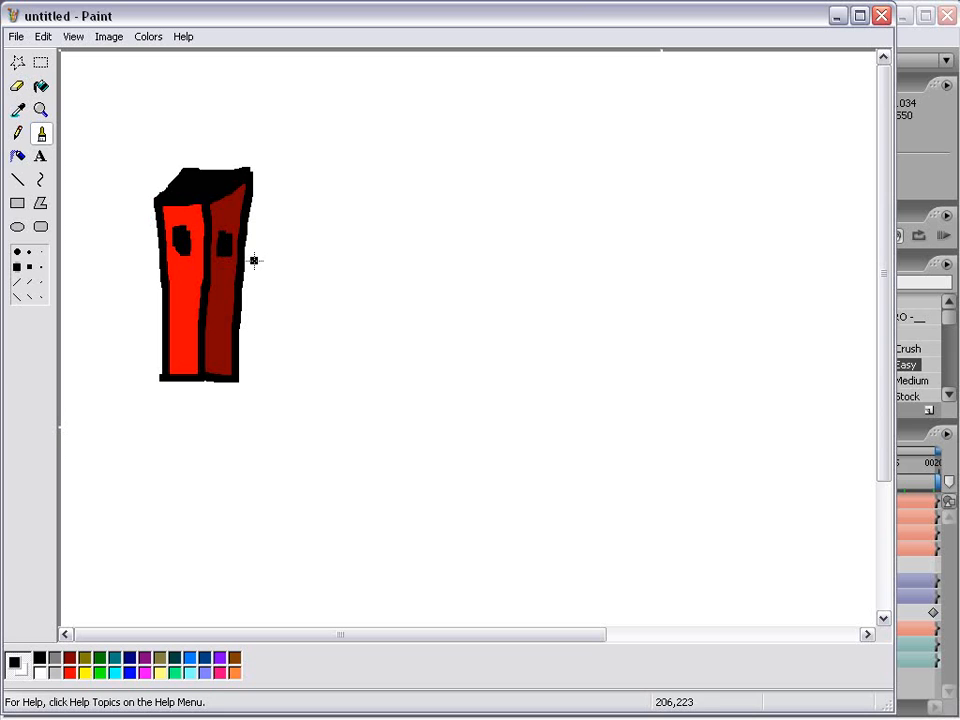
pyautogui.moveTo(215, 340); pyautogui.dragTo(215, 349)
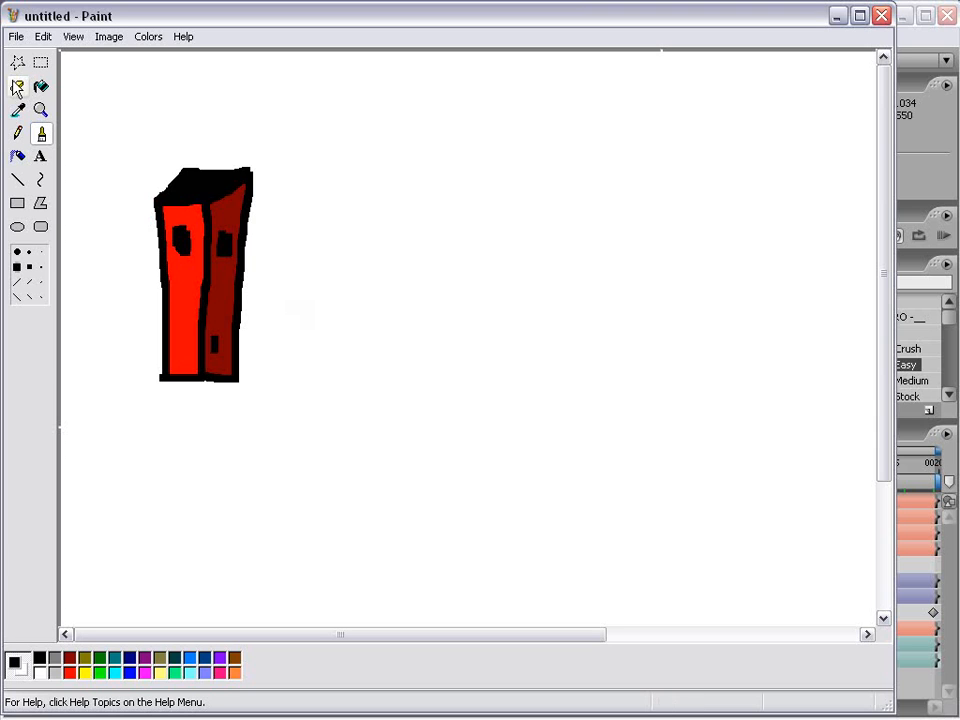
# Duplicate the whole tower, shrink the copy to about half size and place it just right of the original
pyautogui.click(41, 62)
pyautogui.moveTo(109, 126); pyautogui.dragTo(312, 437)
pyautogui.hotkey('ctrl', 'c')
pyautogui.click(512, 298)
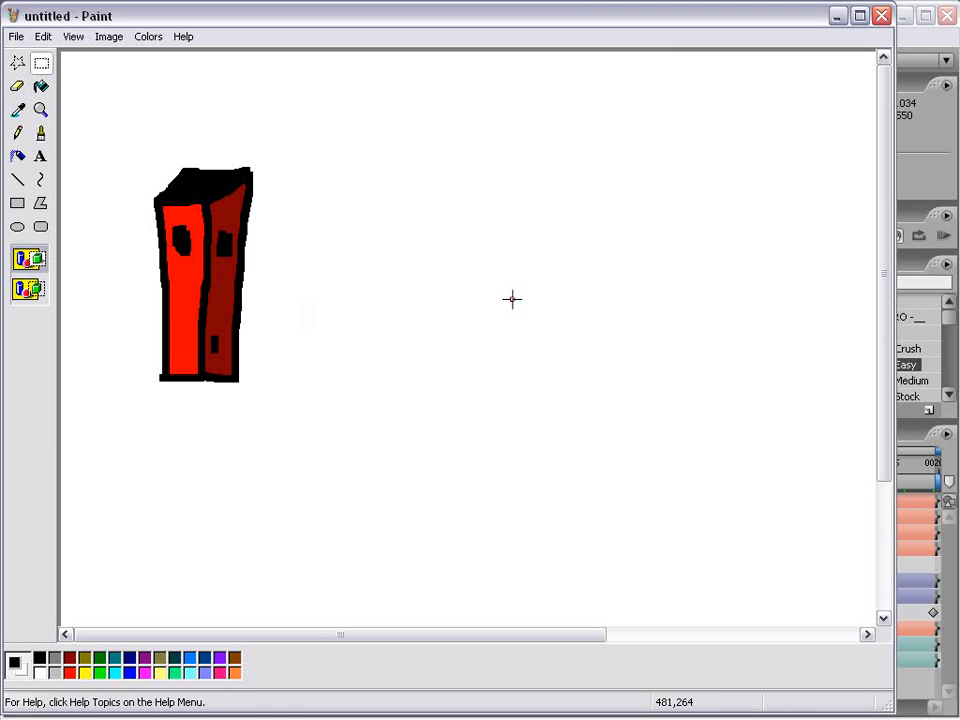
pyautogui.hotkey('ctrl', 'v')
pyautogui.moveTo(176, 184); pyautogui.dragTo(411, 202)
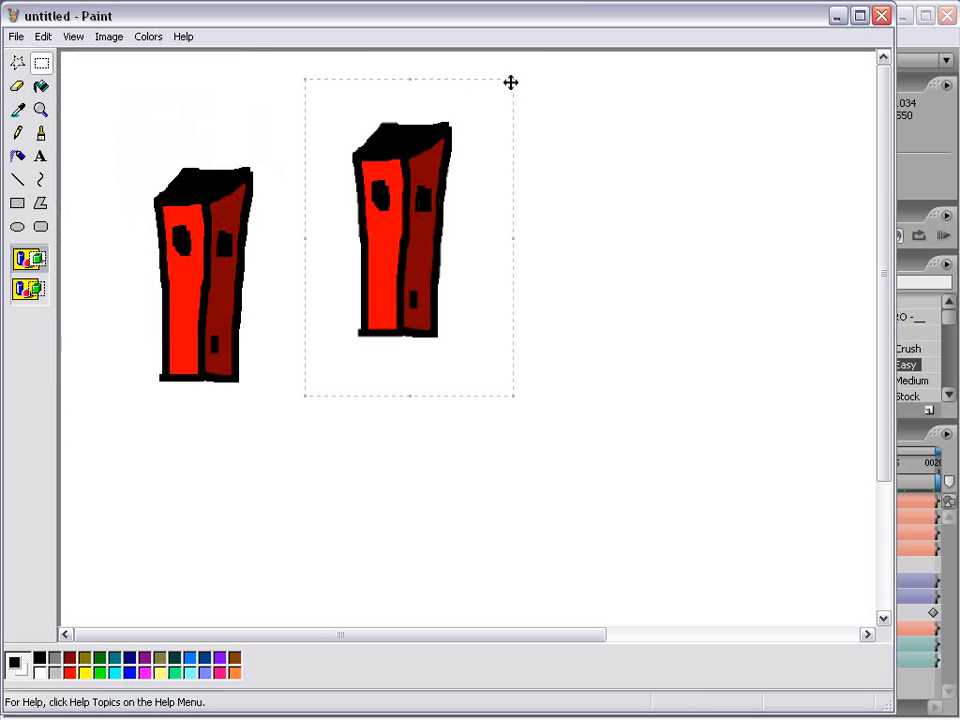
pyautogui.moveTo(512, 79); pyautogui.dragTo(418, 197)
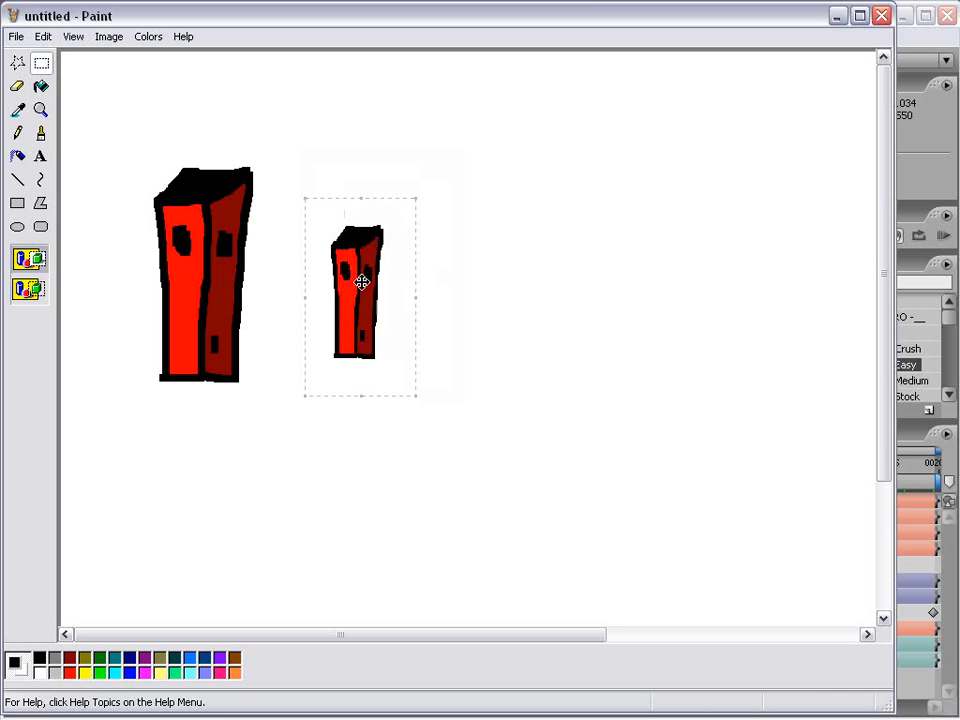
pyautogui.moveTo(362, 279); pyautogui.dragTo(309, 234)
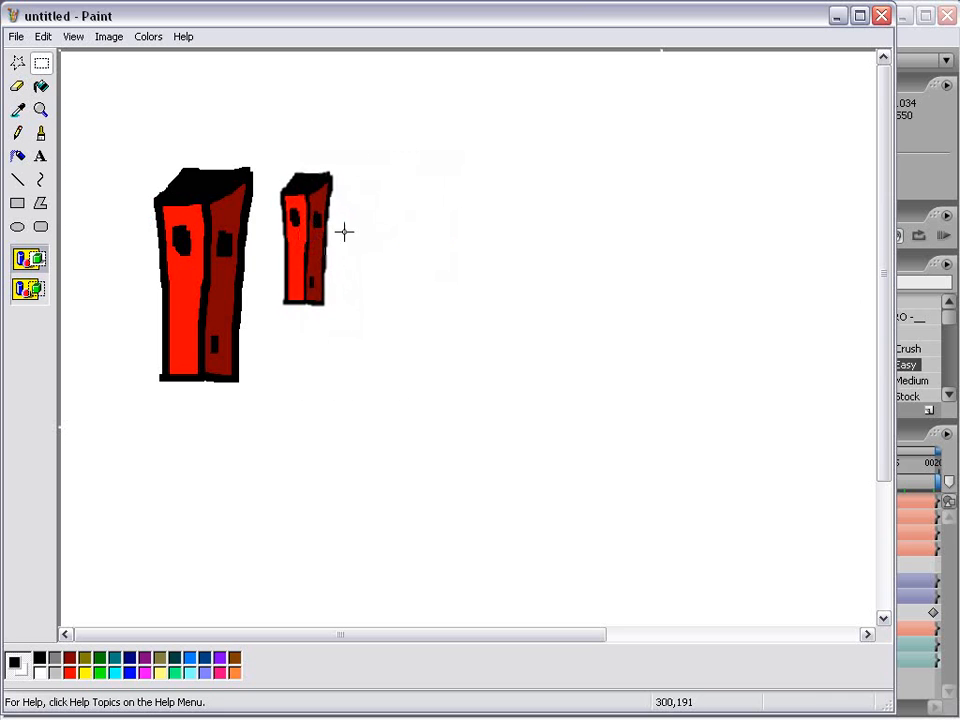
# Duplicate the smaller tower, shrink the copy to about half size and place it farther right as the most distant one
pyautogui.moveTo(367, 154); pyautogui.dragTo(268, 328)
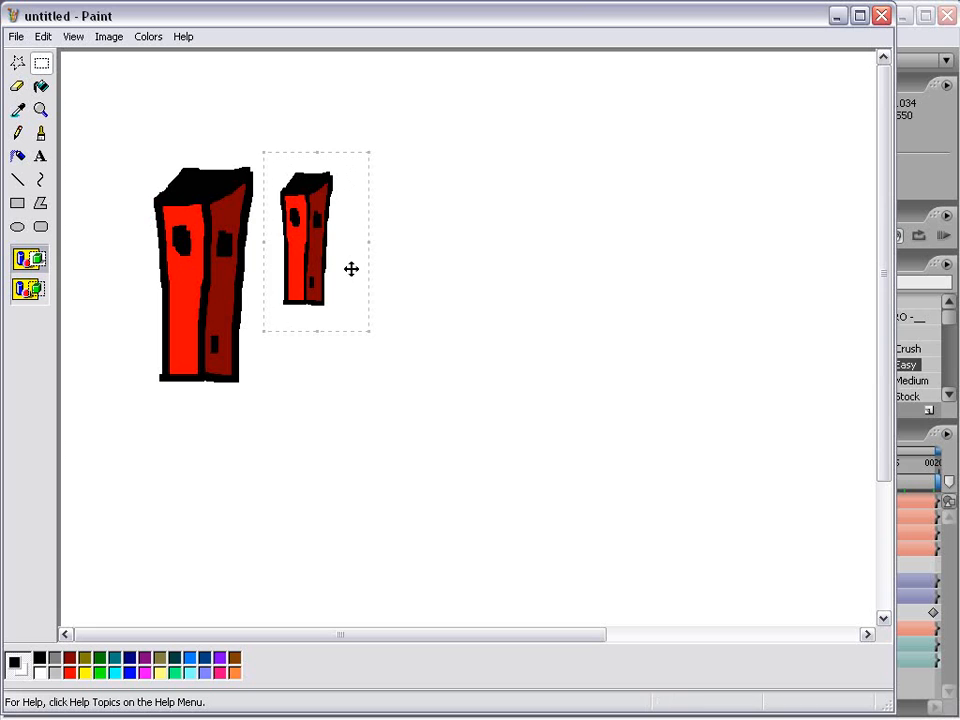
pyautogui.moveTo(306, 244); pyautogui.dragTo(332, 242)
pyautogui.hotkey('ctrl', 'z')
pyautogui.moveTo(352, 160); pyautogui.dragTo(264, 321)
pyautogui.hotkey('ctrl', 'c')
pyautogui.hotkey('ctrl', 'v')
pyautogui.moveTo(124, 133); pyautogui.dragTo(420, 177)
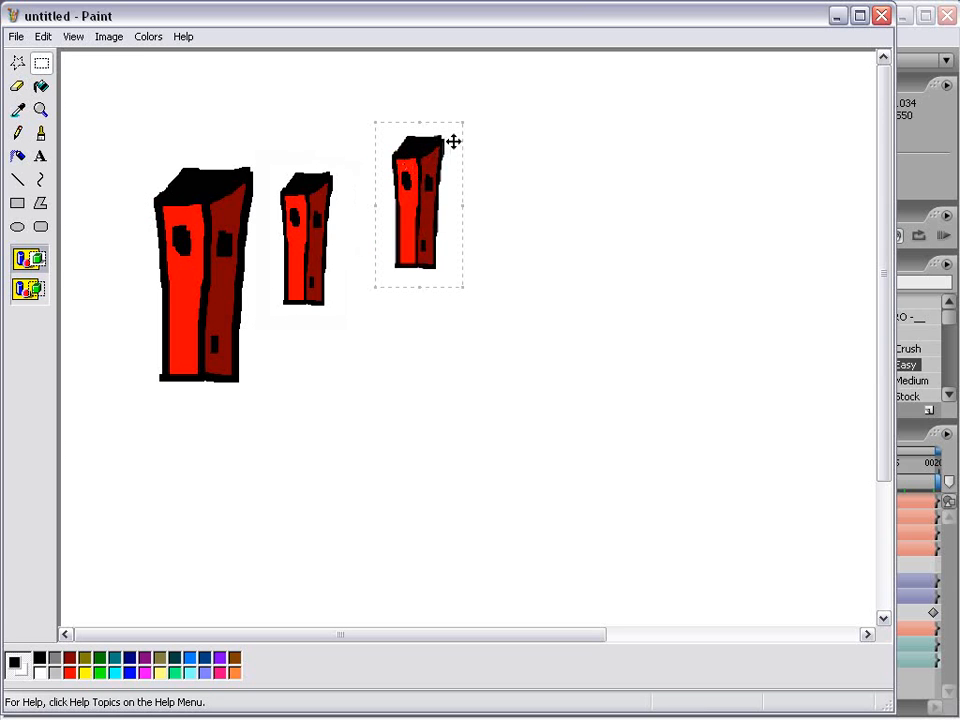
pyautogui.moveTo(463, 122); pyautogui.dragTo(422, 182)
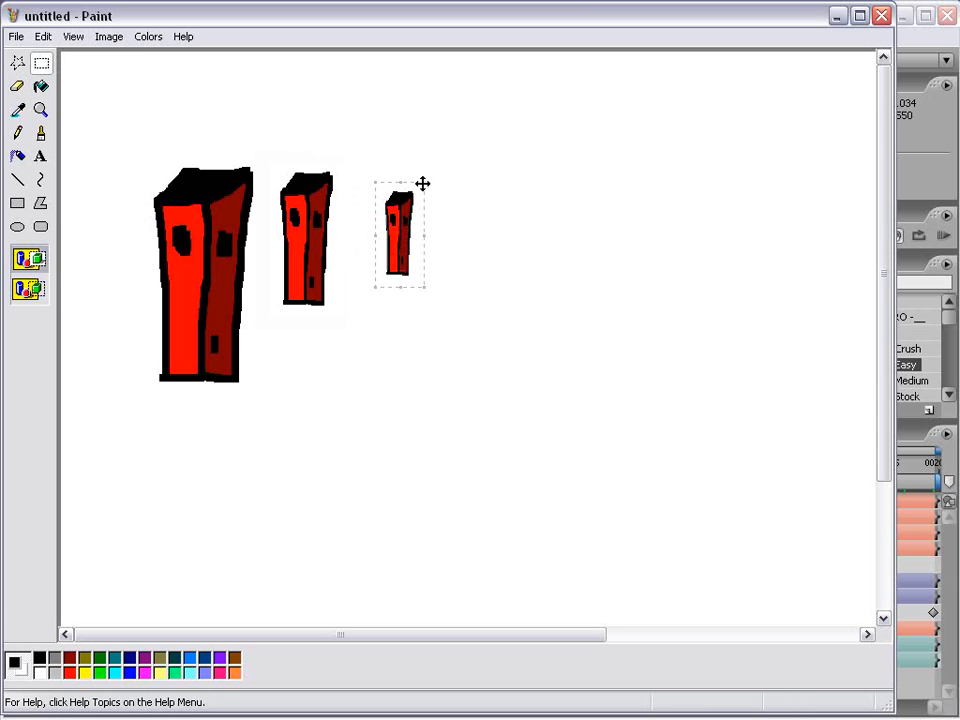
pyautogui.moveTo(396, 223); pyautogui.dragTo(421, 233)
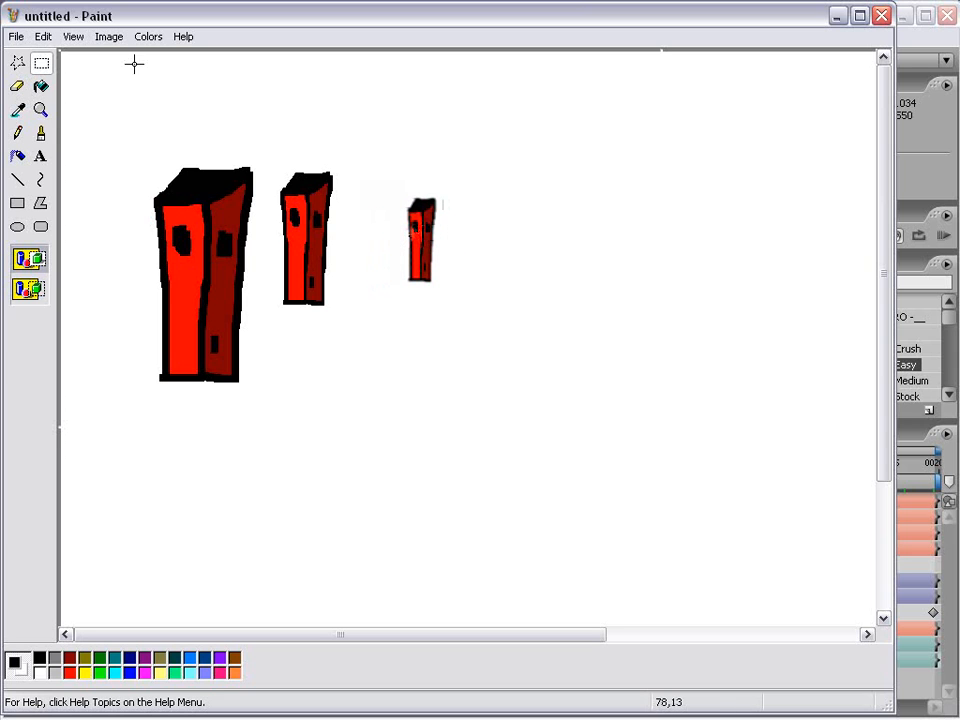
# Save the sketch as Matte Painting.bmp, and view the imported image as footage in After Effects
pyautogui.click(16, 36)
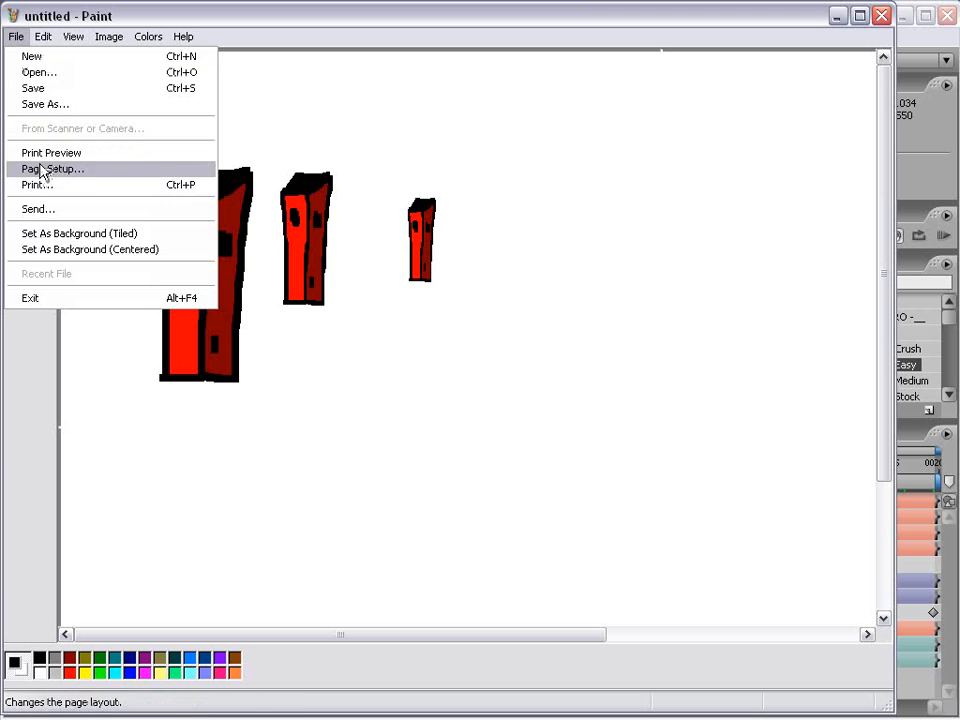
pyautogui.click(24, 106)
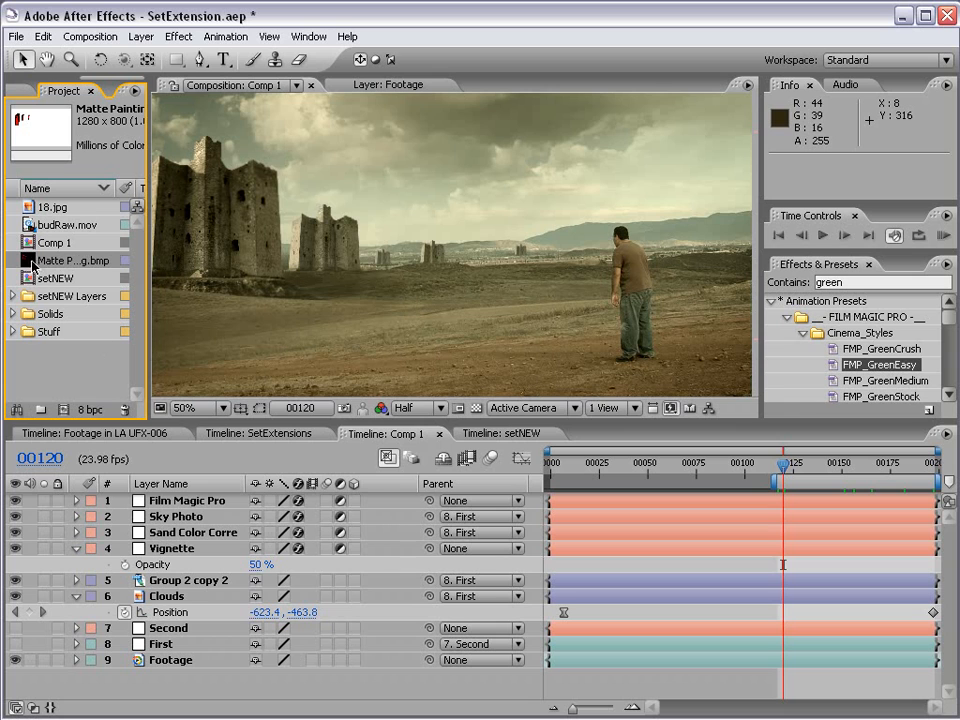
pyautogui.doubleClick(62, 260)
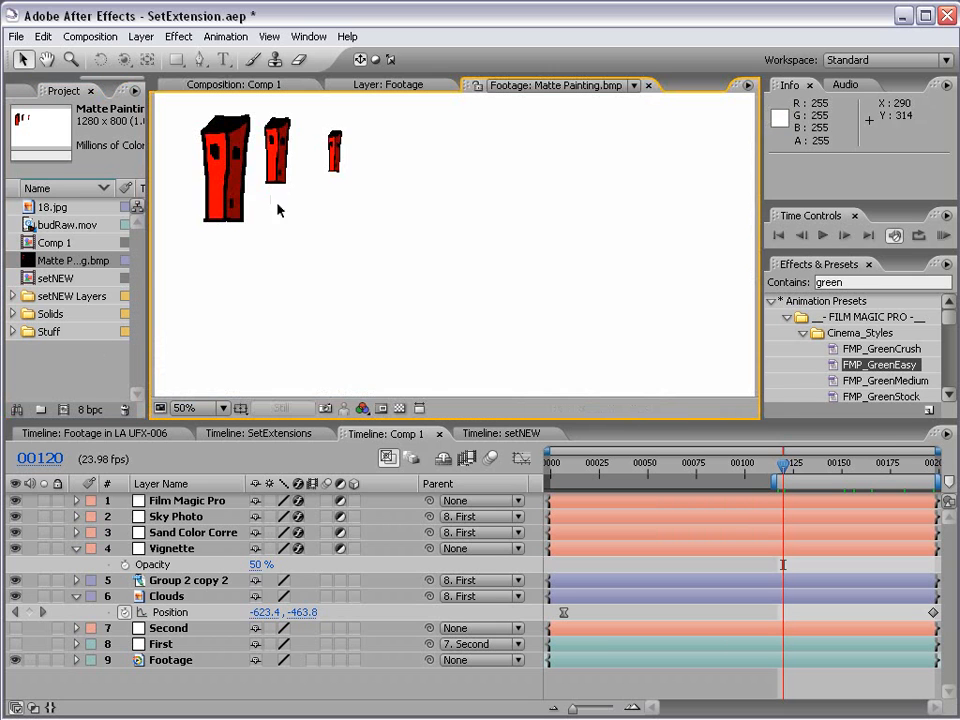
pyautogui.scroll(-2, 279, 208)
# Return to Comp 1, hide the Group 2 copy 2 castle layer and add Matte Painting.bmp as the top layer
pyautogui.click(237, 85)
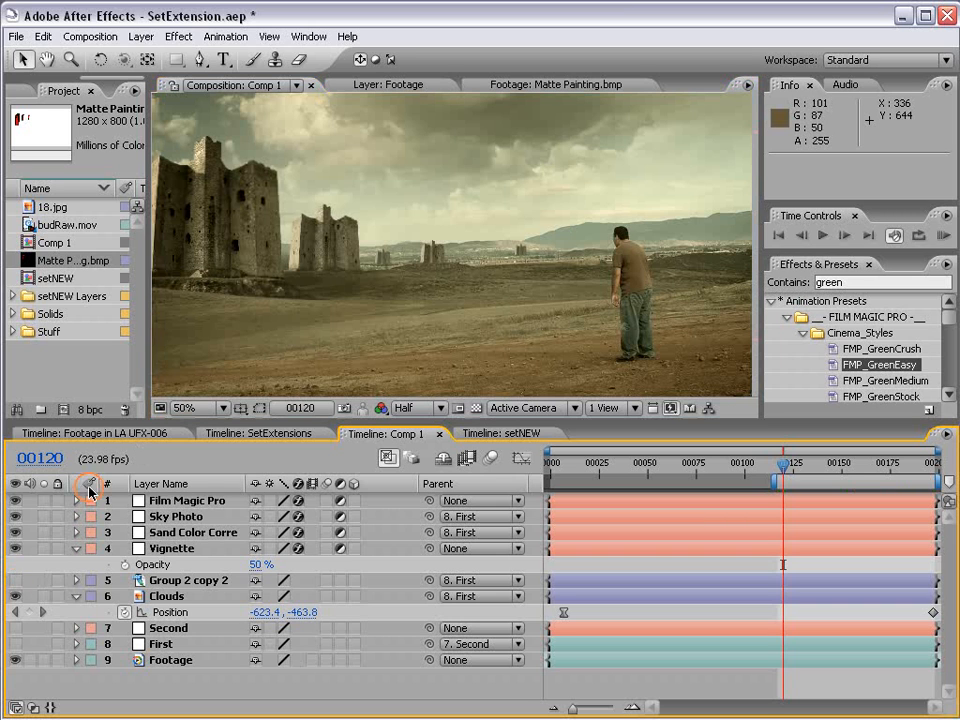
pyautogui.click(15, 581)
pyautogui.click(76, 548)
pyautogui.moveTo(62, 260); pyautogui.dragTo(414, 242)
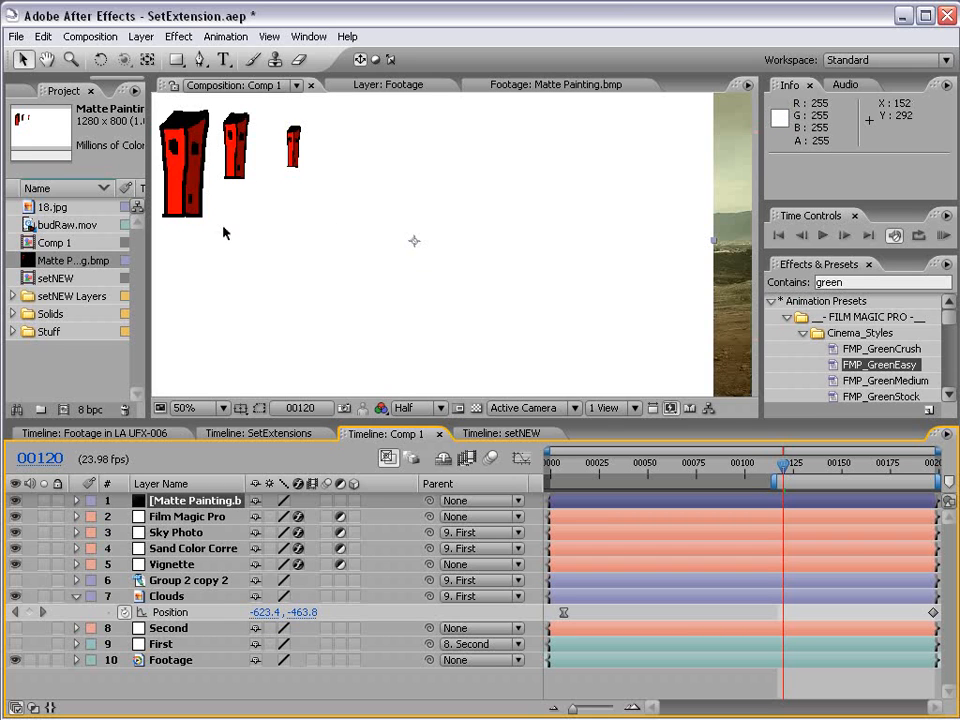
# Apply a Luma Key to the Matte Painting layer with Key Out Brighter and a threshold of 91 to remove the white
pyautogui.click(184, 36)
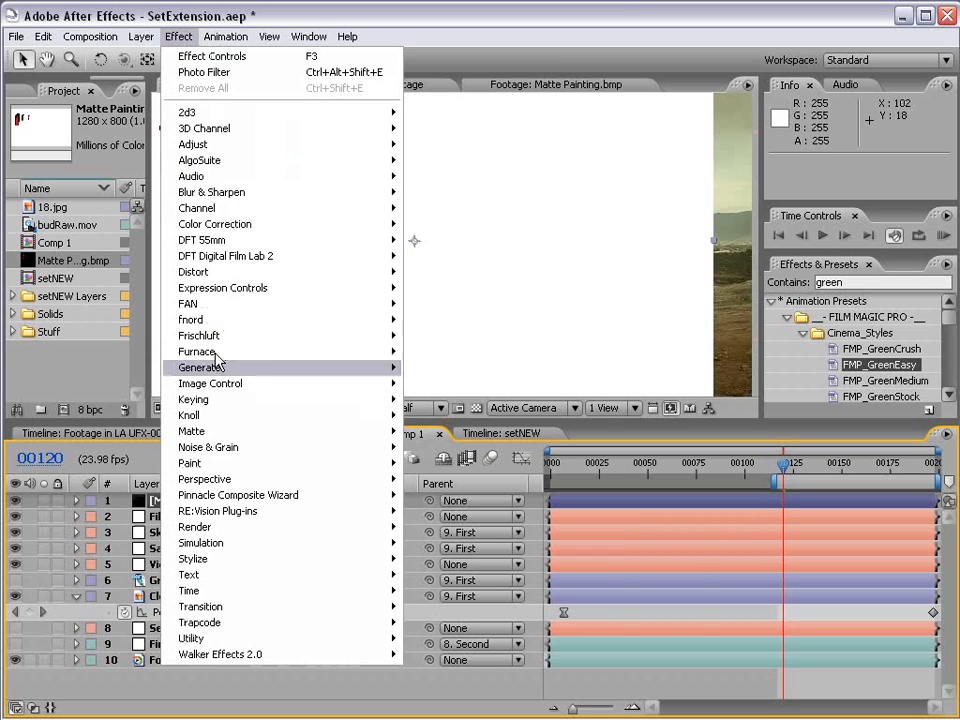
pyautogui.moveTo(200, 399)
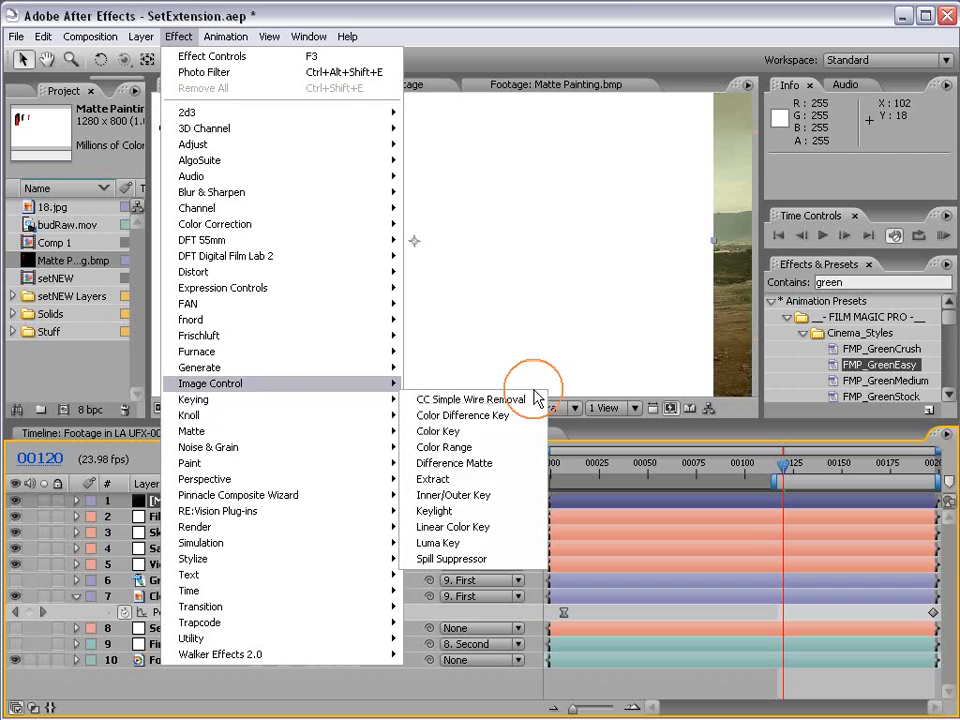
pyautogui.click(463, 546)
pyautogui.moveTo(145, 167); pyautogui.dragTo(254, 167)
pyautogui.click(186, 157)
pyautogui.click(198, 141)
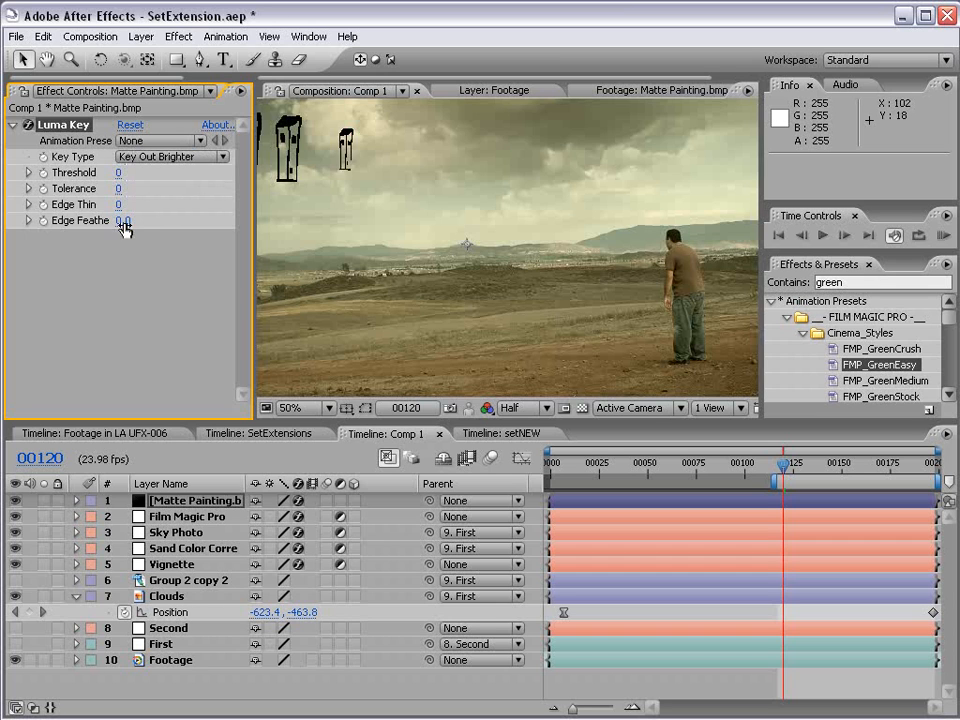
pyautogui.moveTo(118, 172); pyautogui.dragTo(191, 174)
# Move the Matte Painting layer down so its towers stand on the plain to the left of the man
pyautogui.press('space')
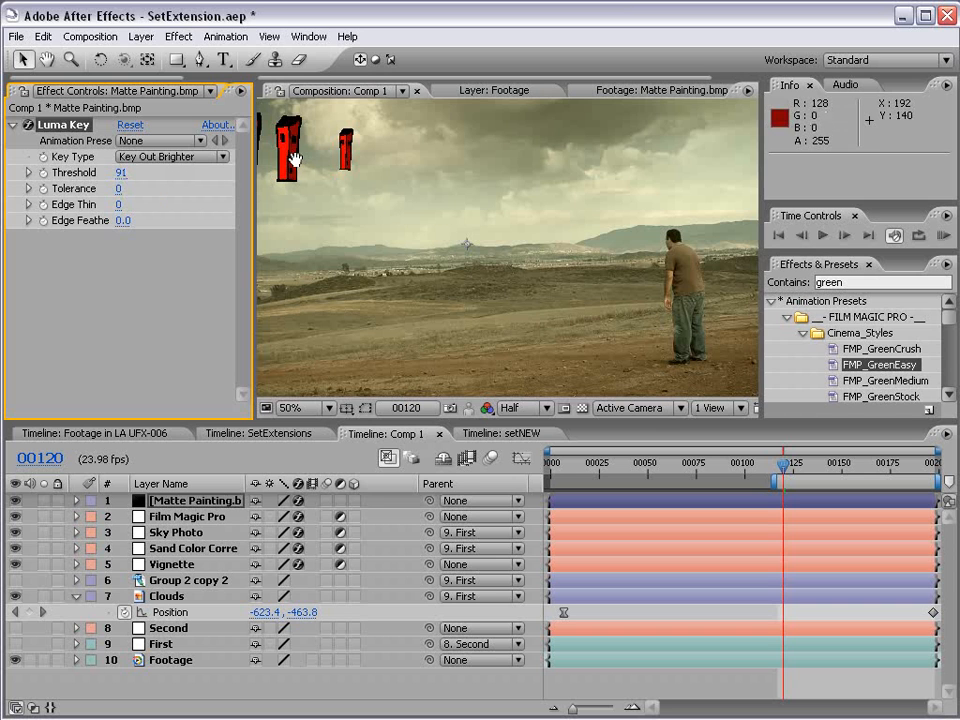
pyautogui.moveTo(293, 155); pyautogui.dragTo(416, 222)
pyautogui.press('`')
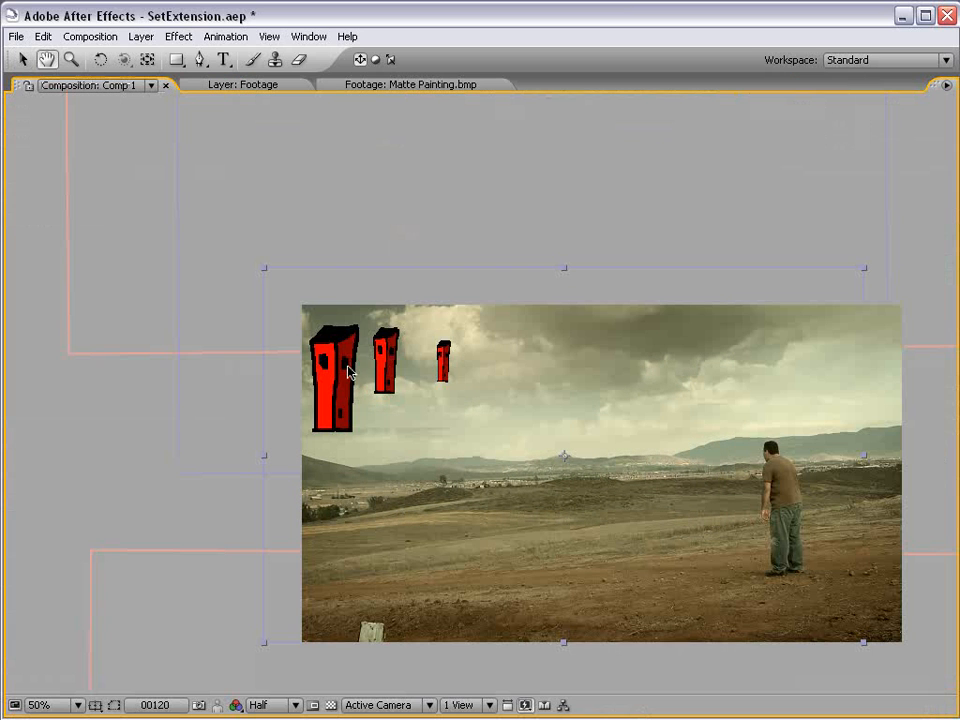
pyautogui.moveTo(338, 372)
pyautogui.mouseDown()
pyautogui.moveTo(433, 452)
pyautogui.moveTo(417, 489)
pyautogui.mouseUp()
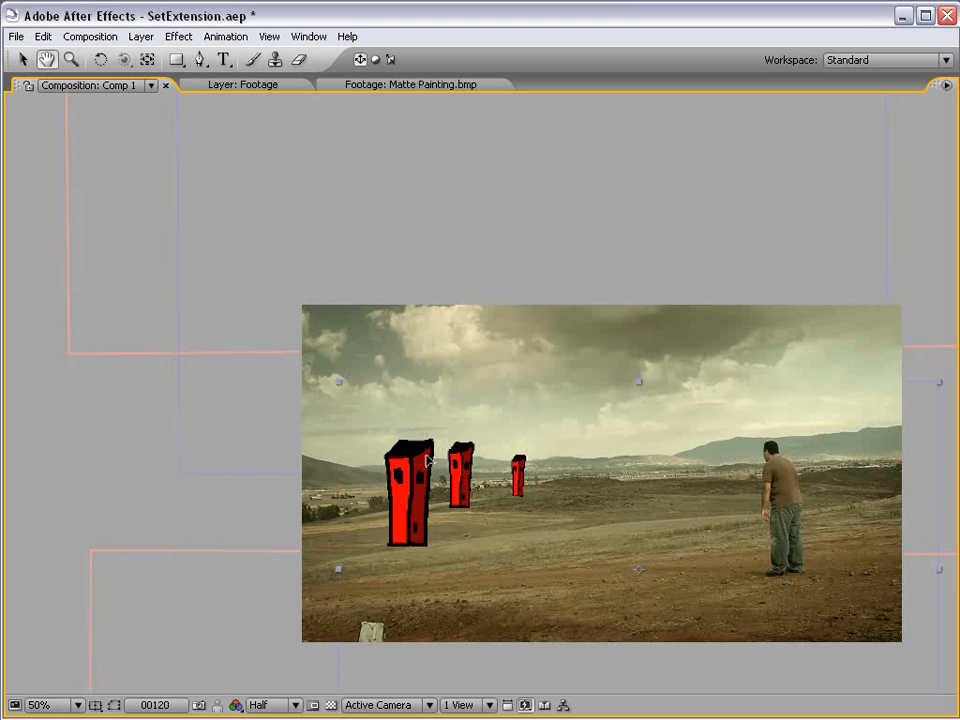
pyautogui.press('space')
pyautogui.moveTo(604, 473); pyautogui.dragTo(452, 419)
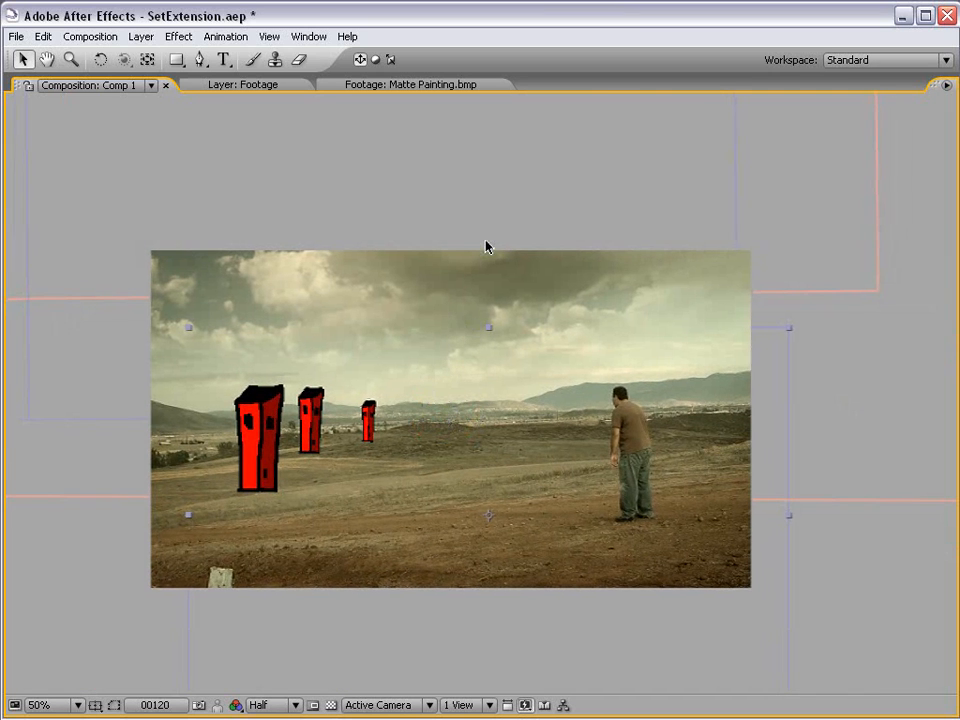
pyautogui.press('`')
pyautogui.press(',')
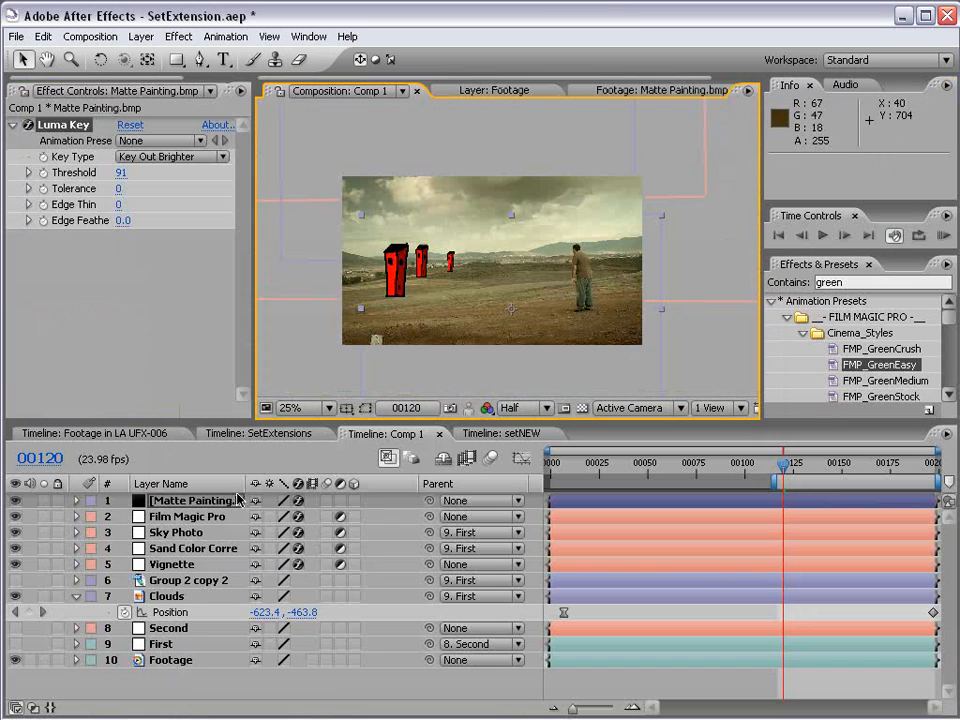
# Parent the Matte Painting layer to the First layer and check how the towers track up to frame 177
pyautogui.moveTo(428, 500); pyautogui.dragTo(167, 644)
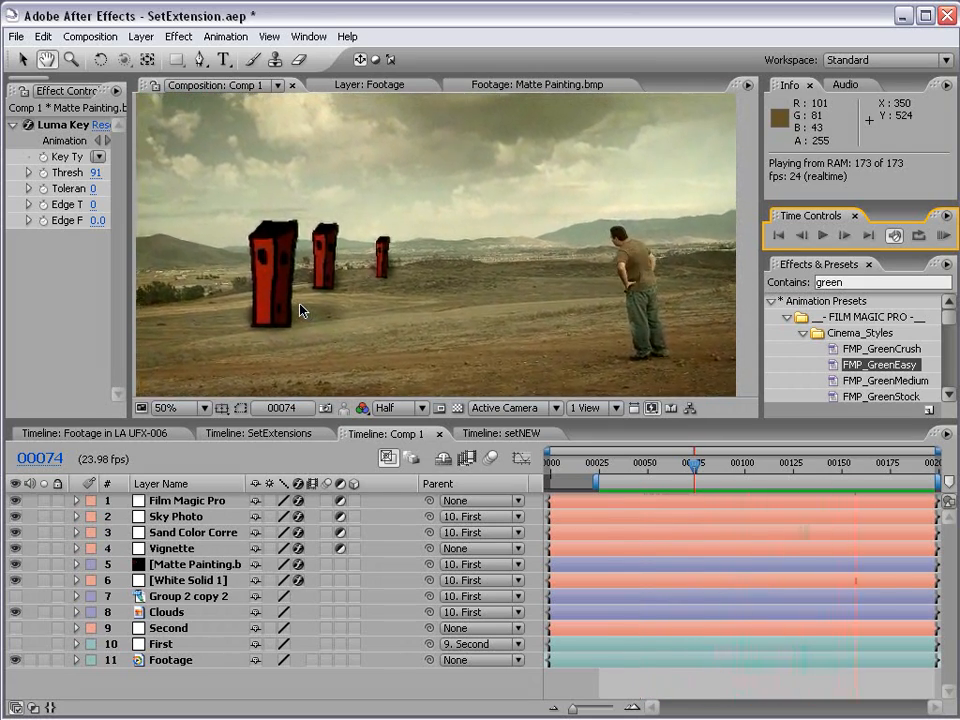
pyautogui.click(300, 310)
pyautogui.moveTo(694, 465); pyautogui.dragTo(895, 468)
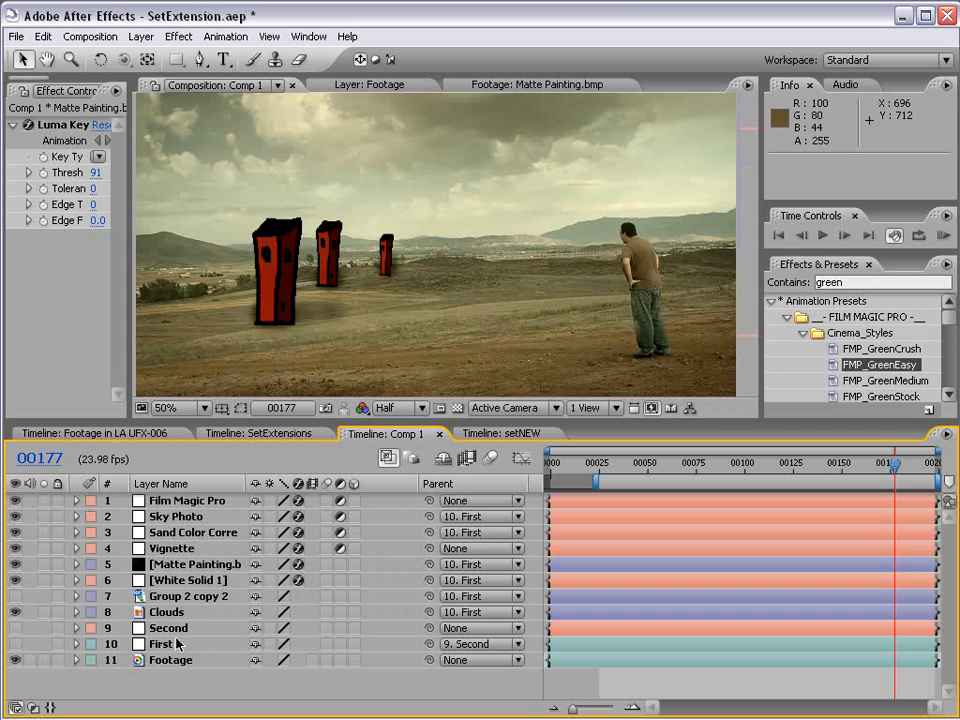
# Hide the Matte Painting and White Solid 1 layers, show Group 2 copy 2 again, and preview the composite from frame 103
pyautogui.click(15, 581)
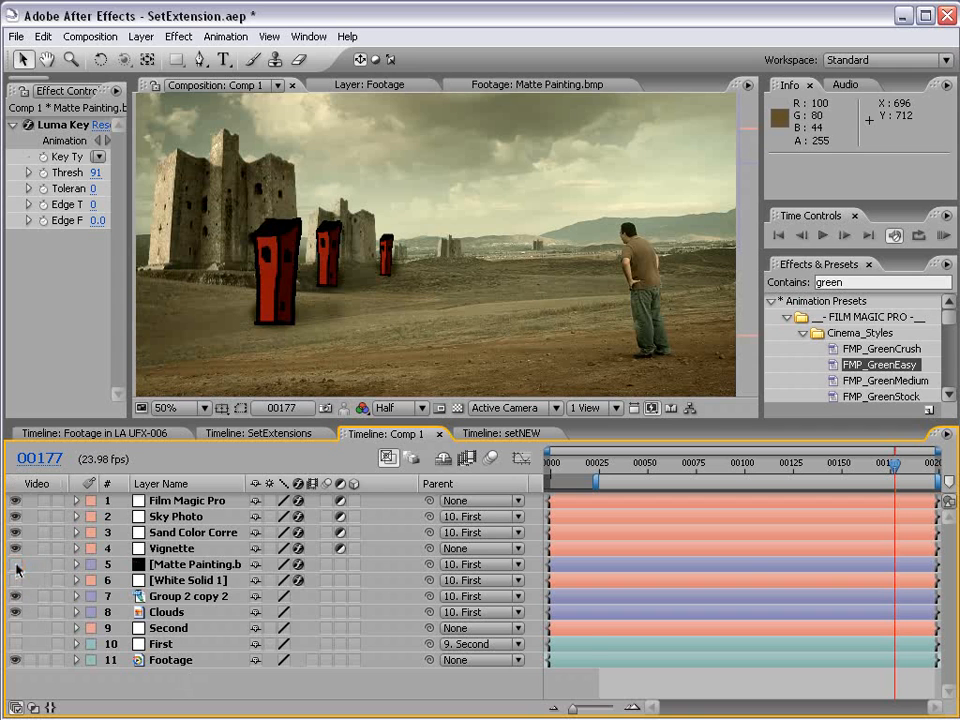
pyautogui.click(751, 464)
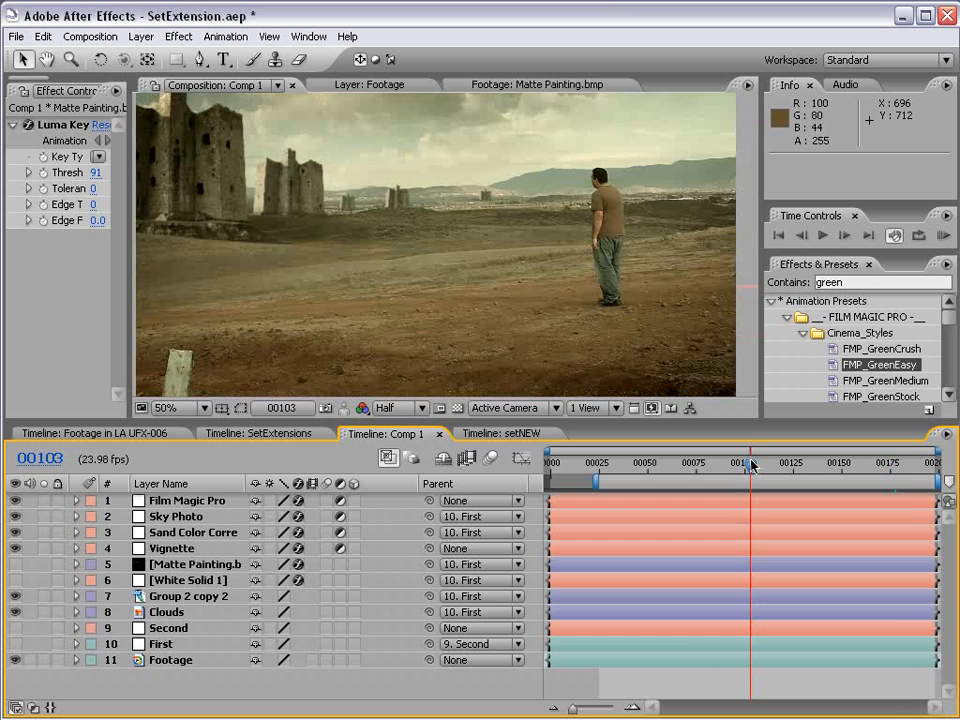
pyautogui.press('b')
pyautogui.press('KP_0')
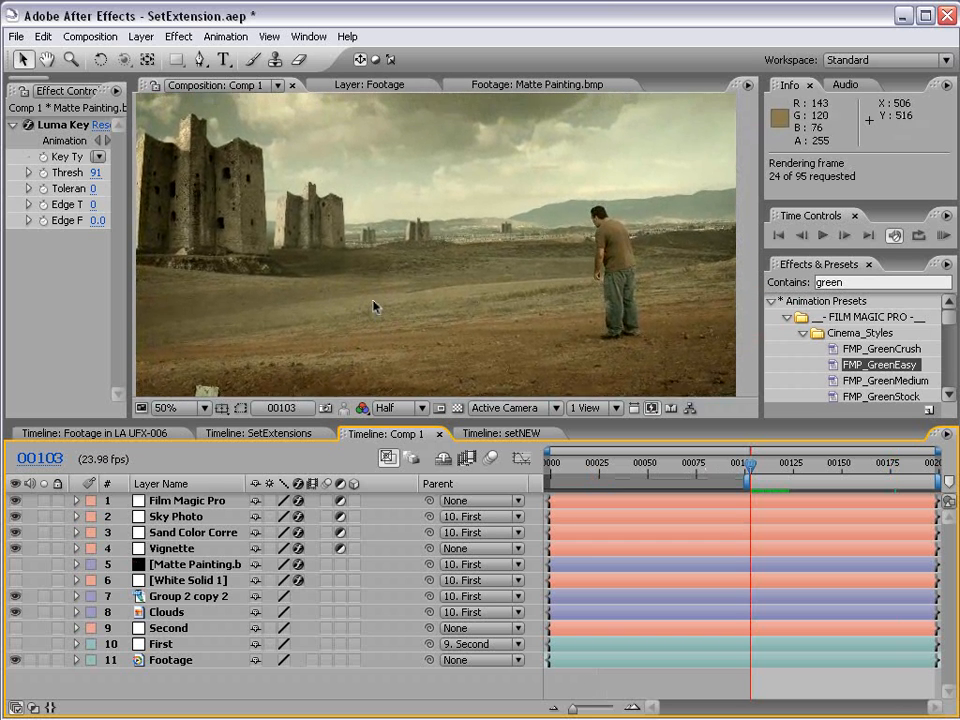
pyautogui.press('Escape')
# Save the project and enlarge the composition viewer by making the timeline area shorter
pyautogui.scroll(-1, 361, 289)
pyautogui.hotkey('ctrl', 's')
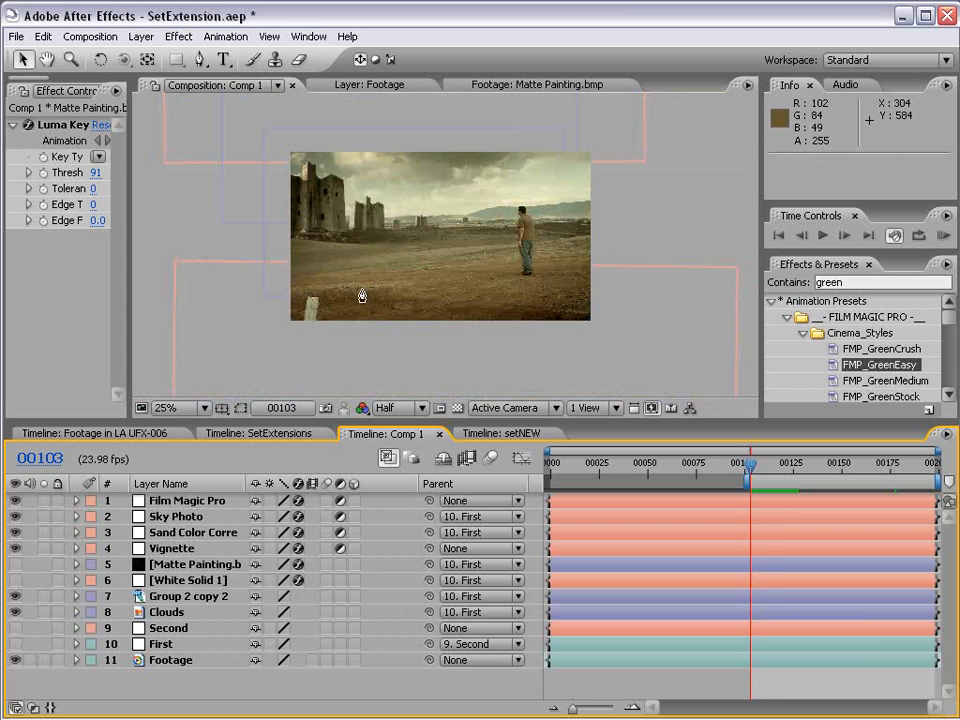
pyautogui.scroll(1, 362, 292)
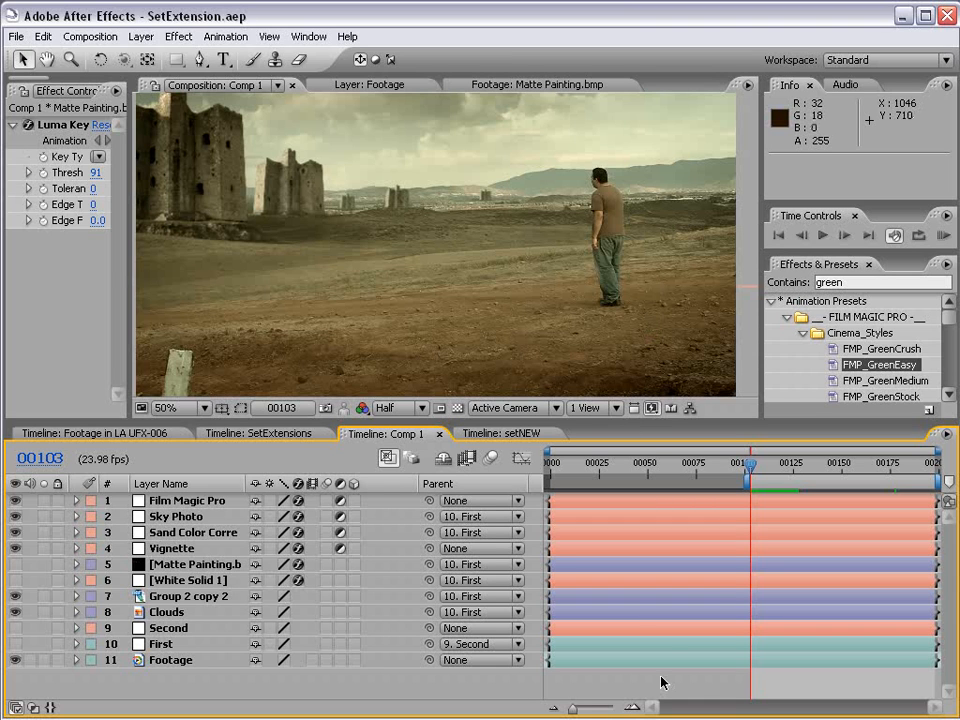
pyautogui.moveTo(496, 422); pyautogui.dragTo(494, 558)
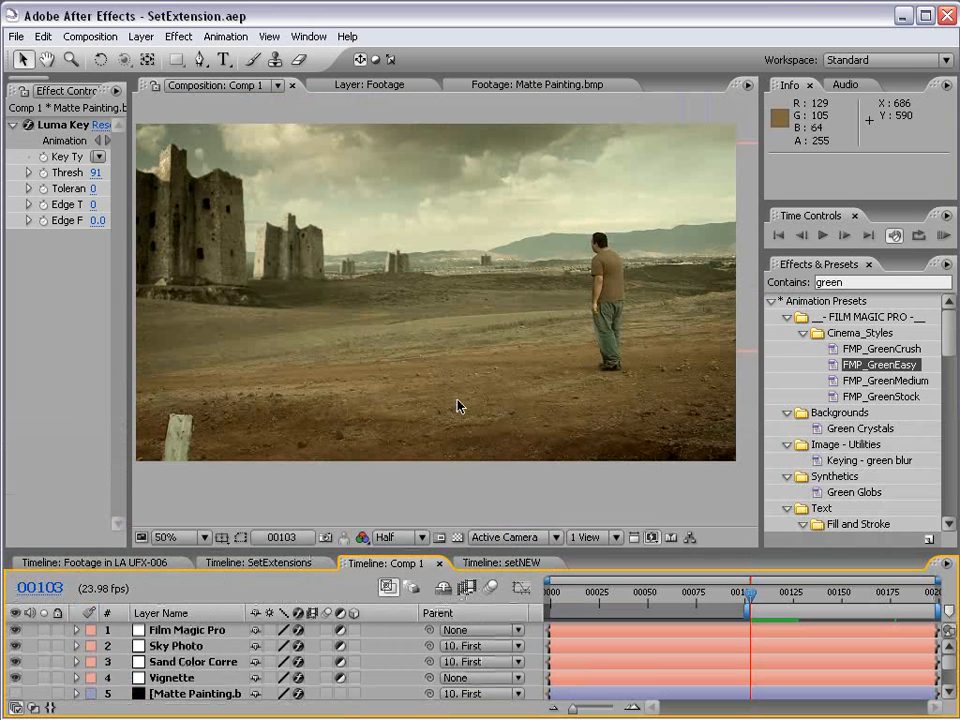